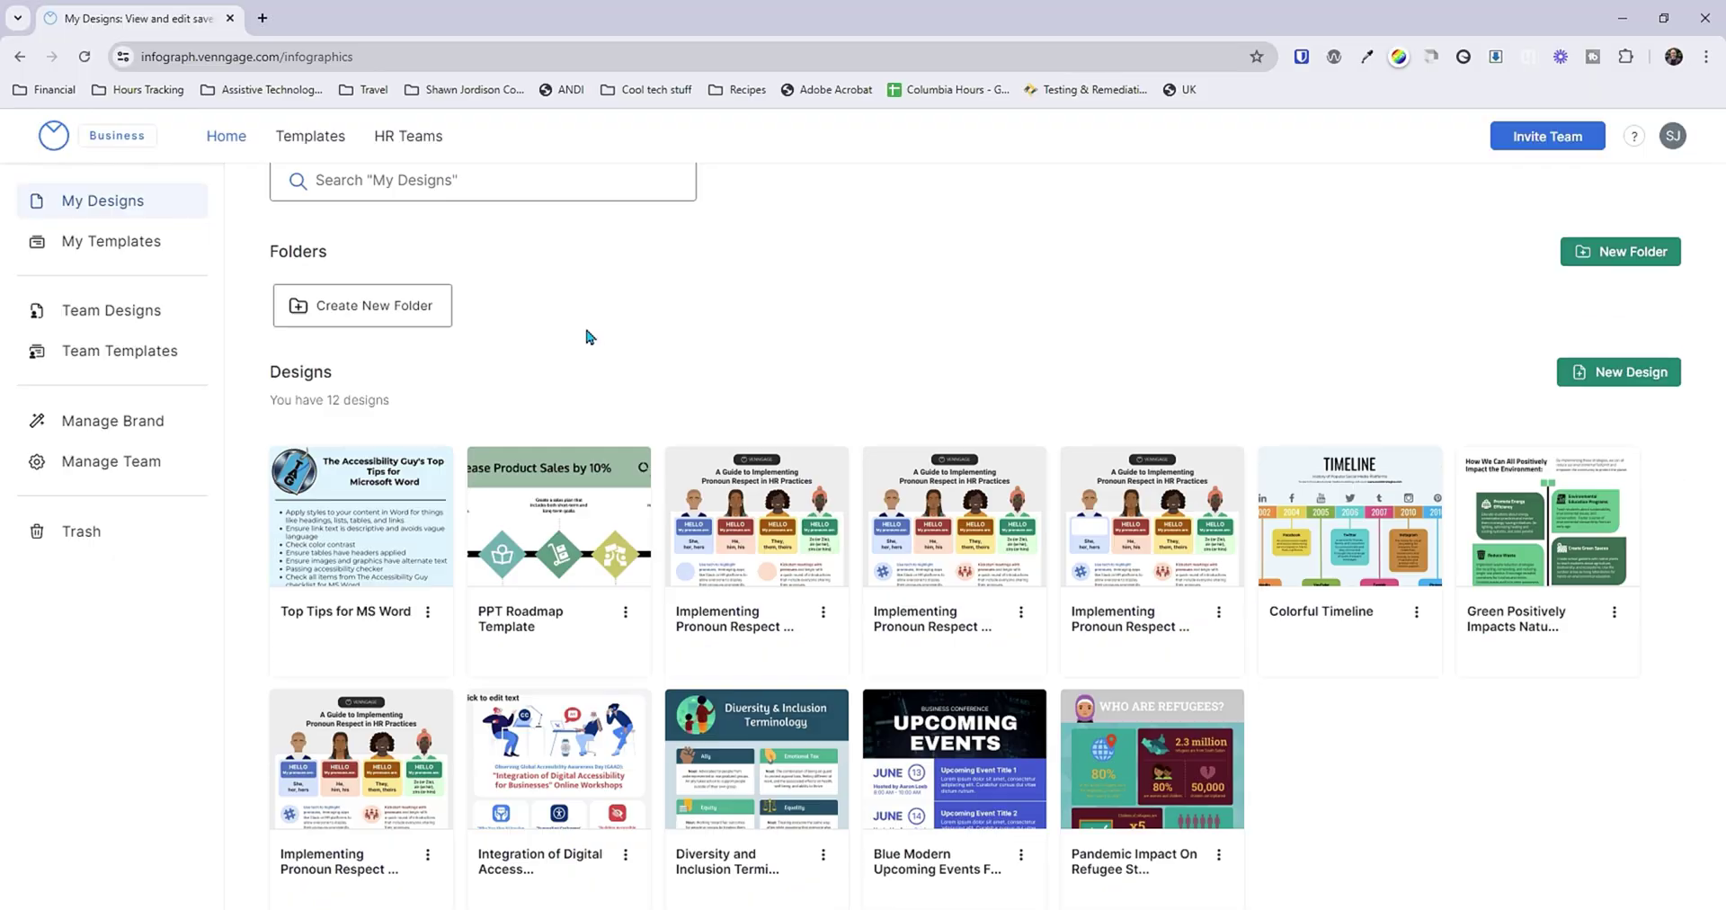
# Browse the saved designs, check My Templates, then return to the My Designs list
pyautogui.scroll(-2, 584, 322)
pyautogui.scroll(3, 856, 382)
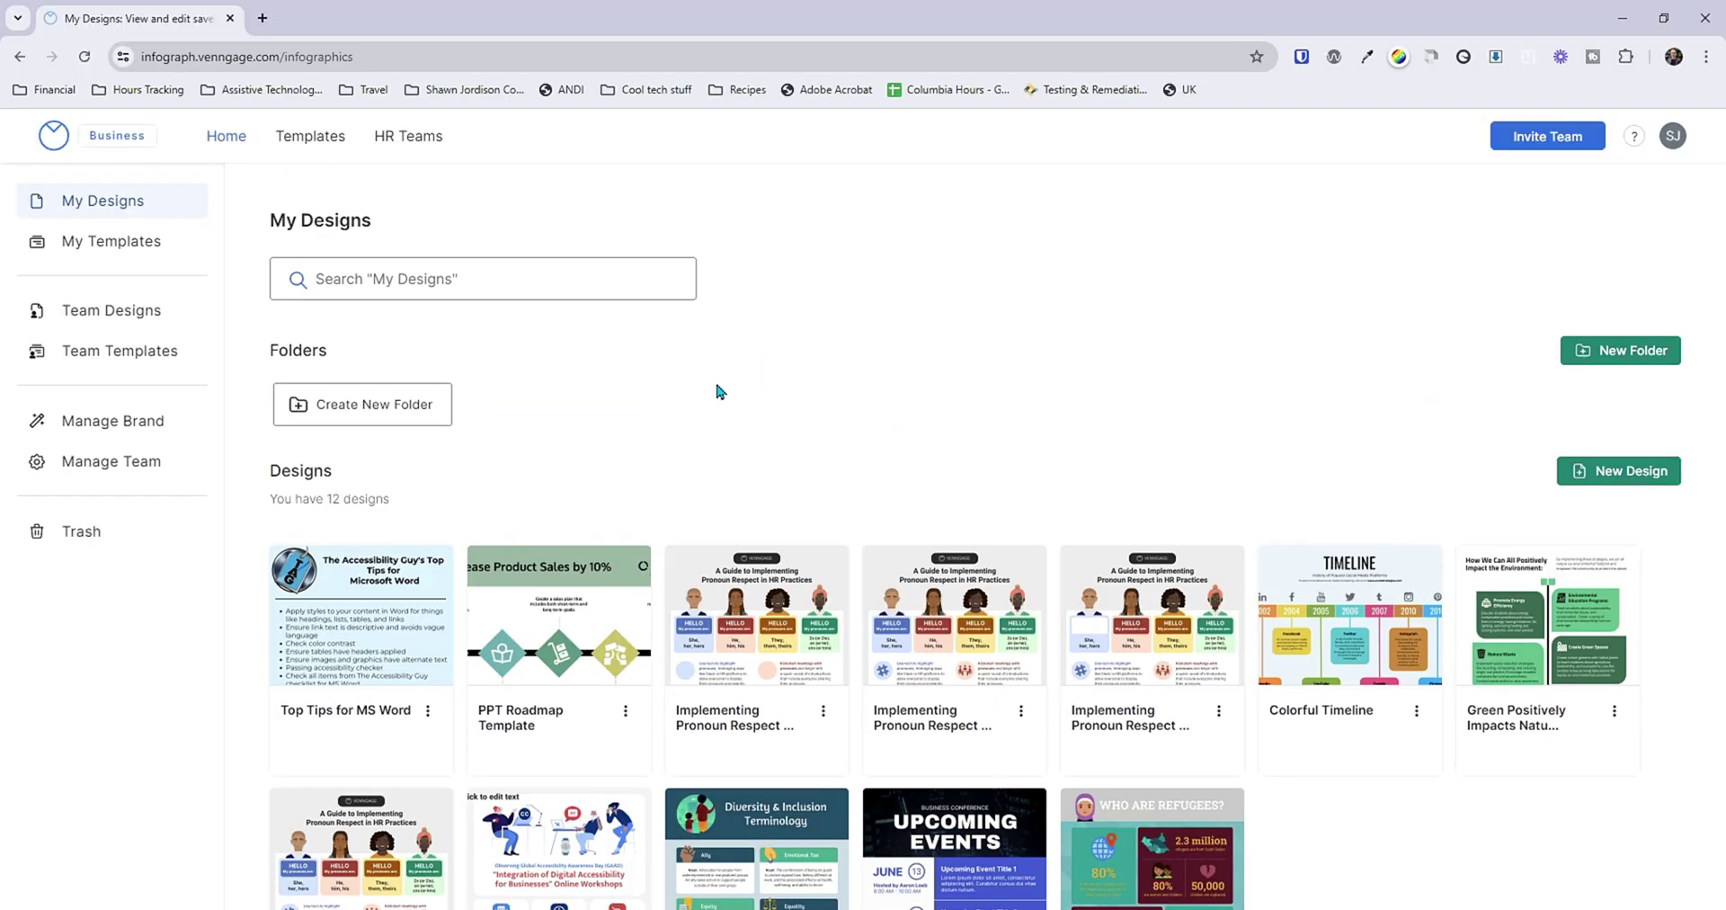
pyautogui.scroll(-2, 705, 368)
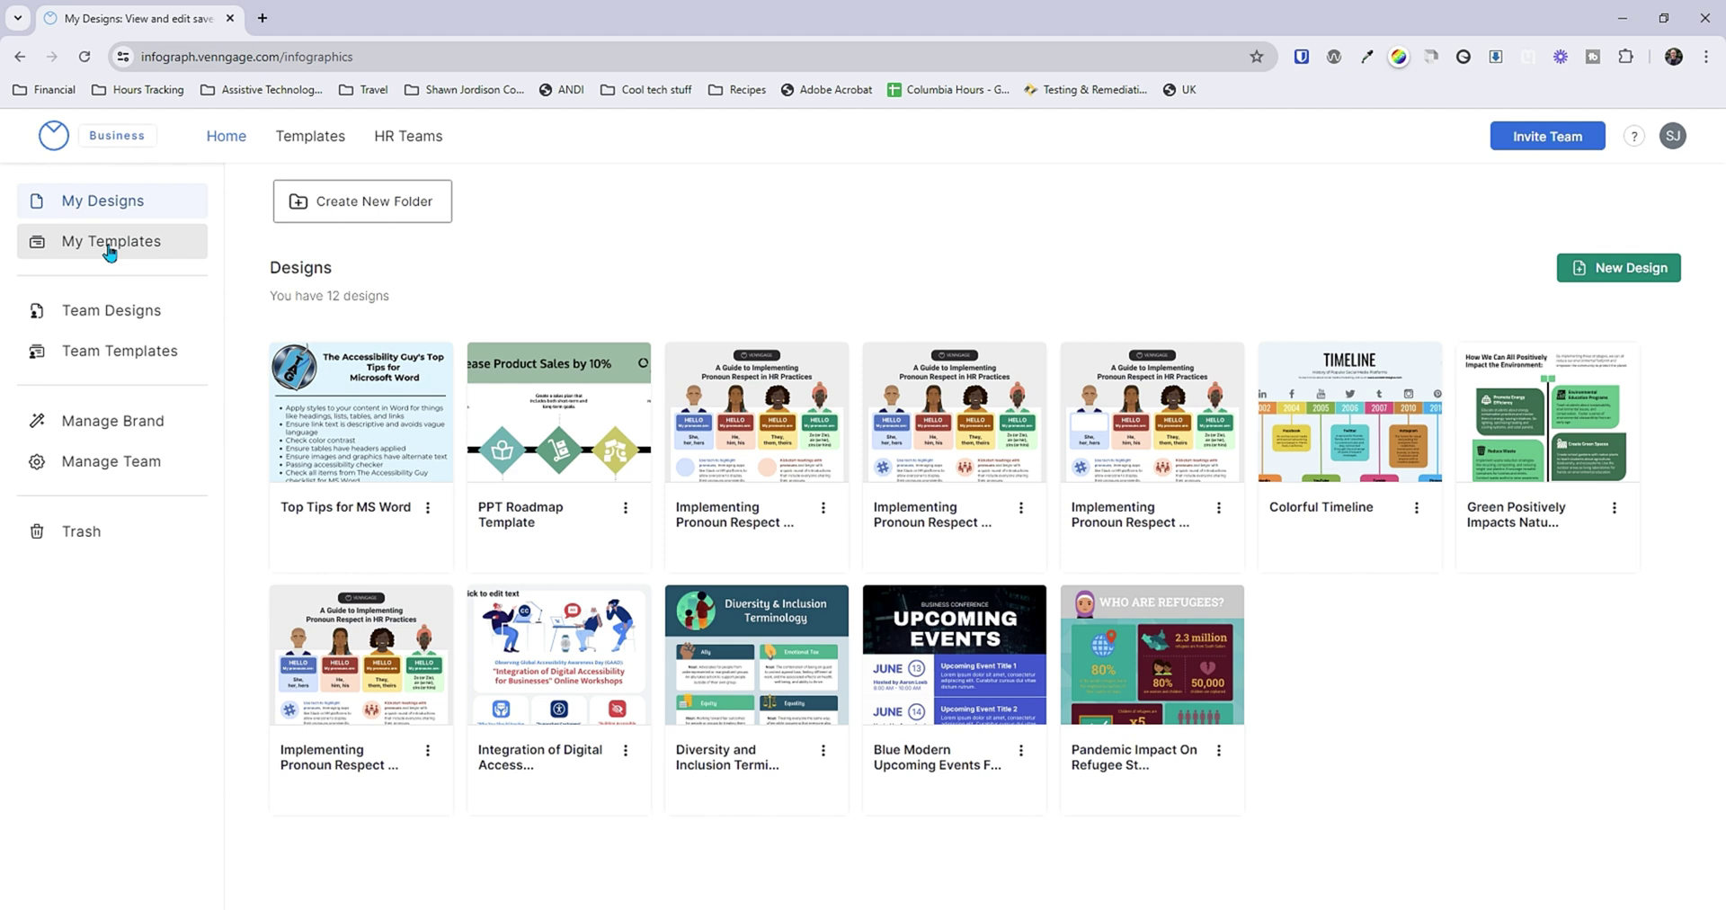
pyautogui.click(110, 252)
pyautogui.click(104, 213)
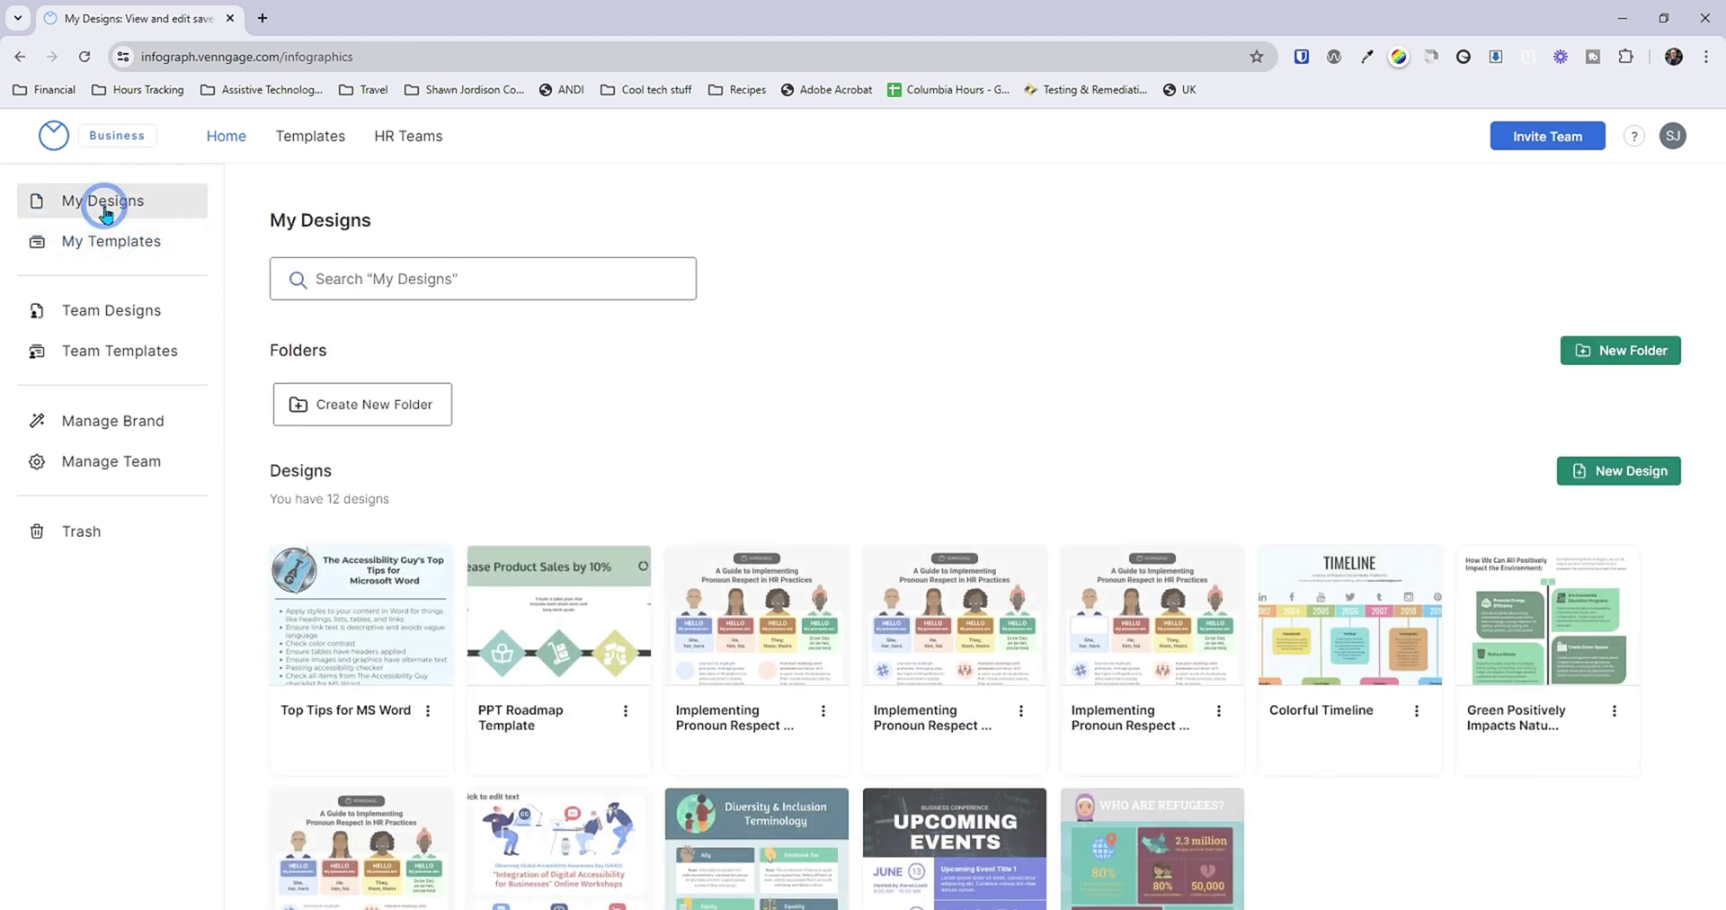
pyautogui.click(301, 140)
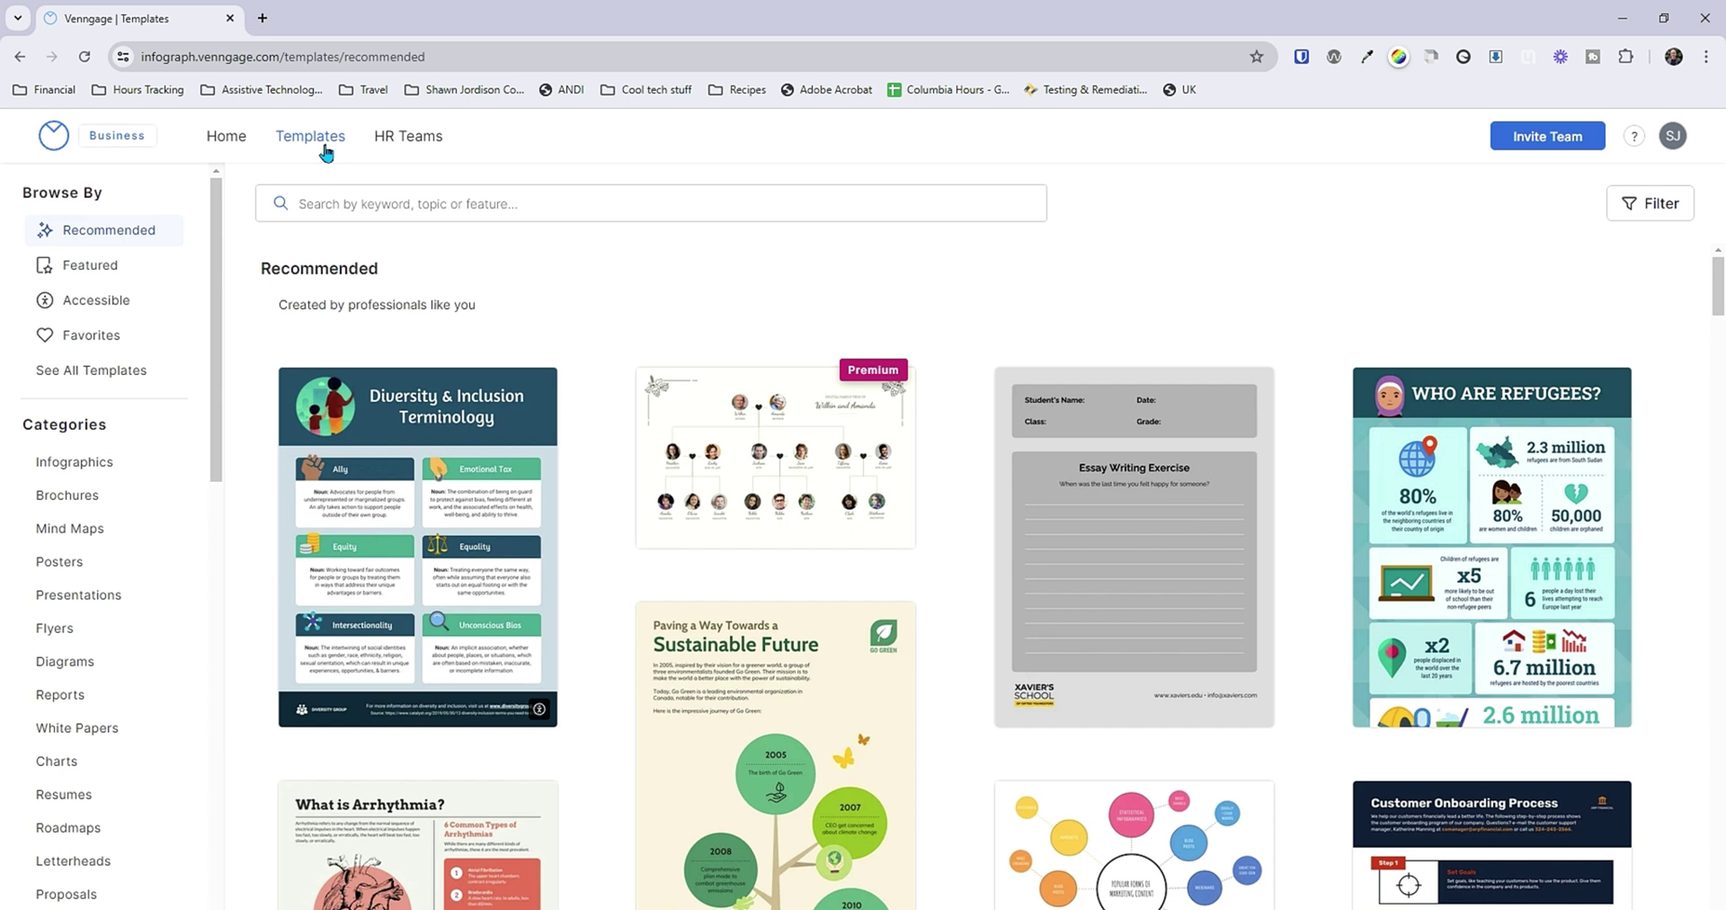
# Filter templates to Accessible and start a design from the mental wellbeing at work template
pyautogui.click(93, 303)
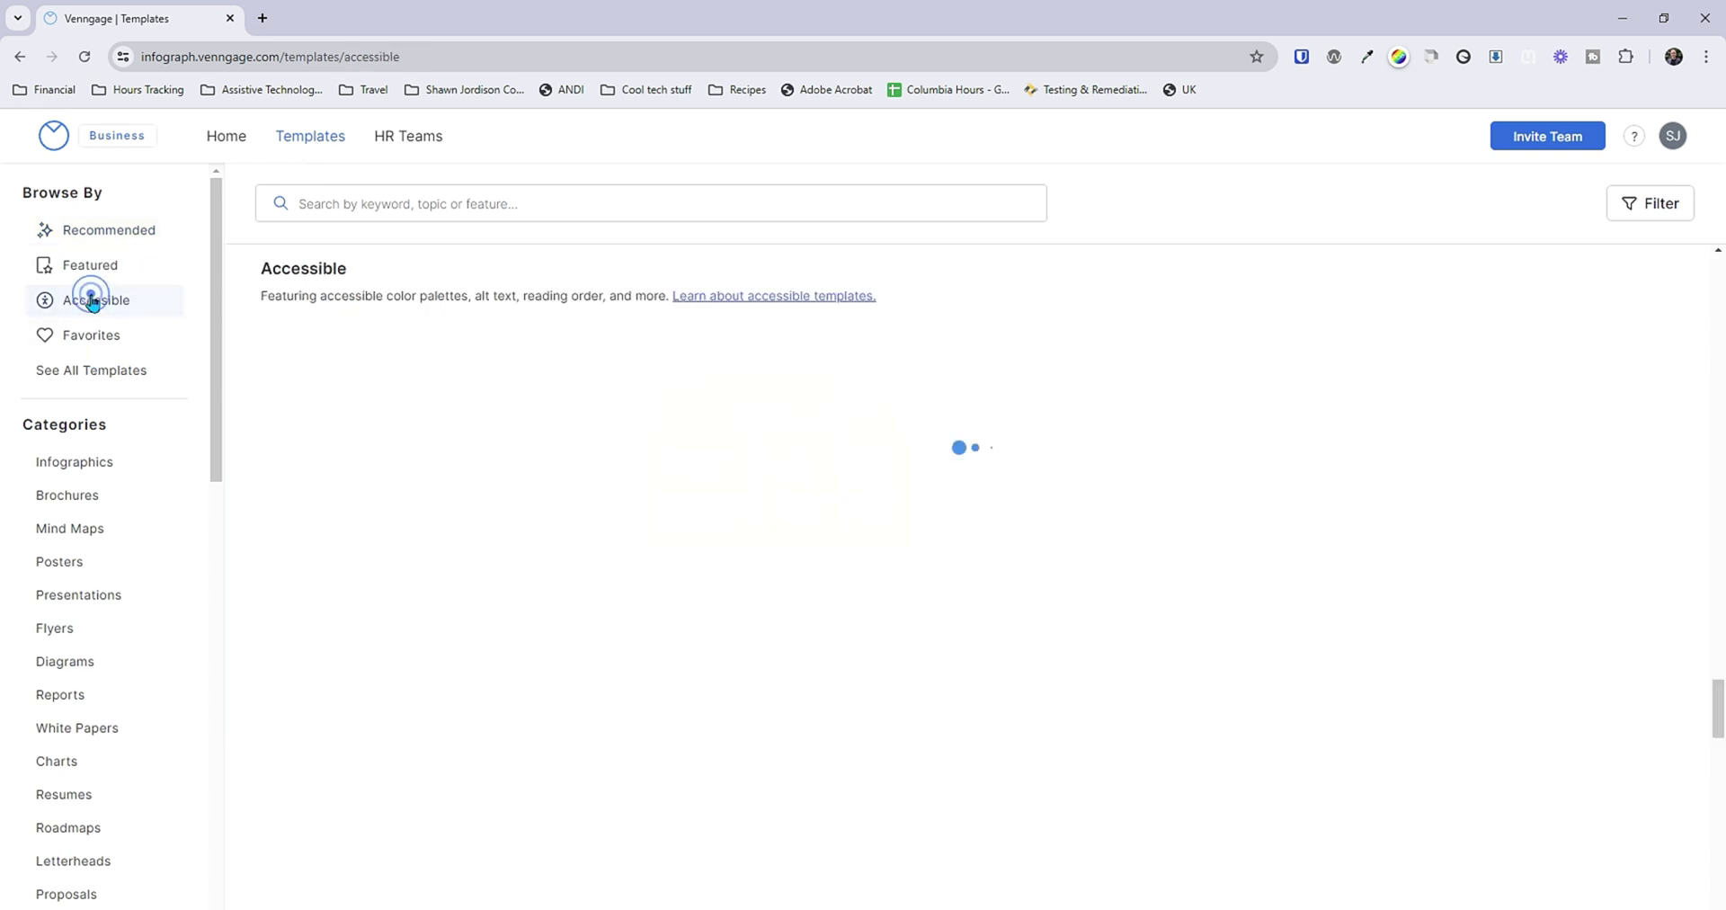
pyautogui.scroll(-5, 726, 413)
pyautogui.scroll(6, 727, 414)
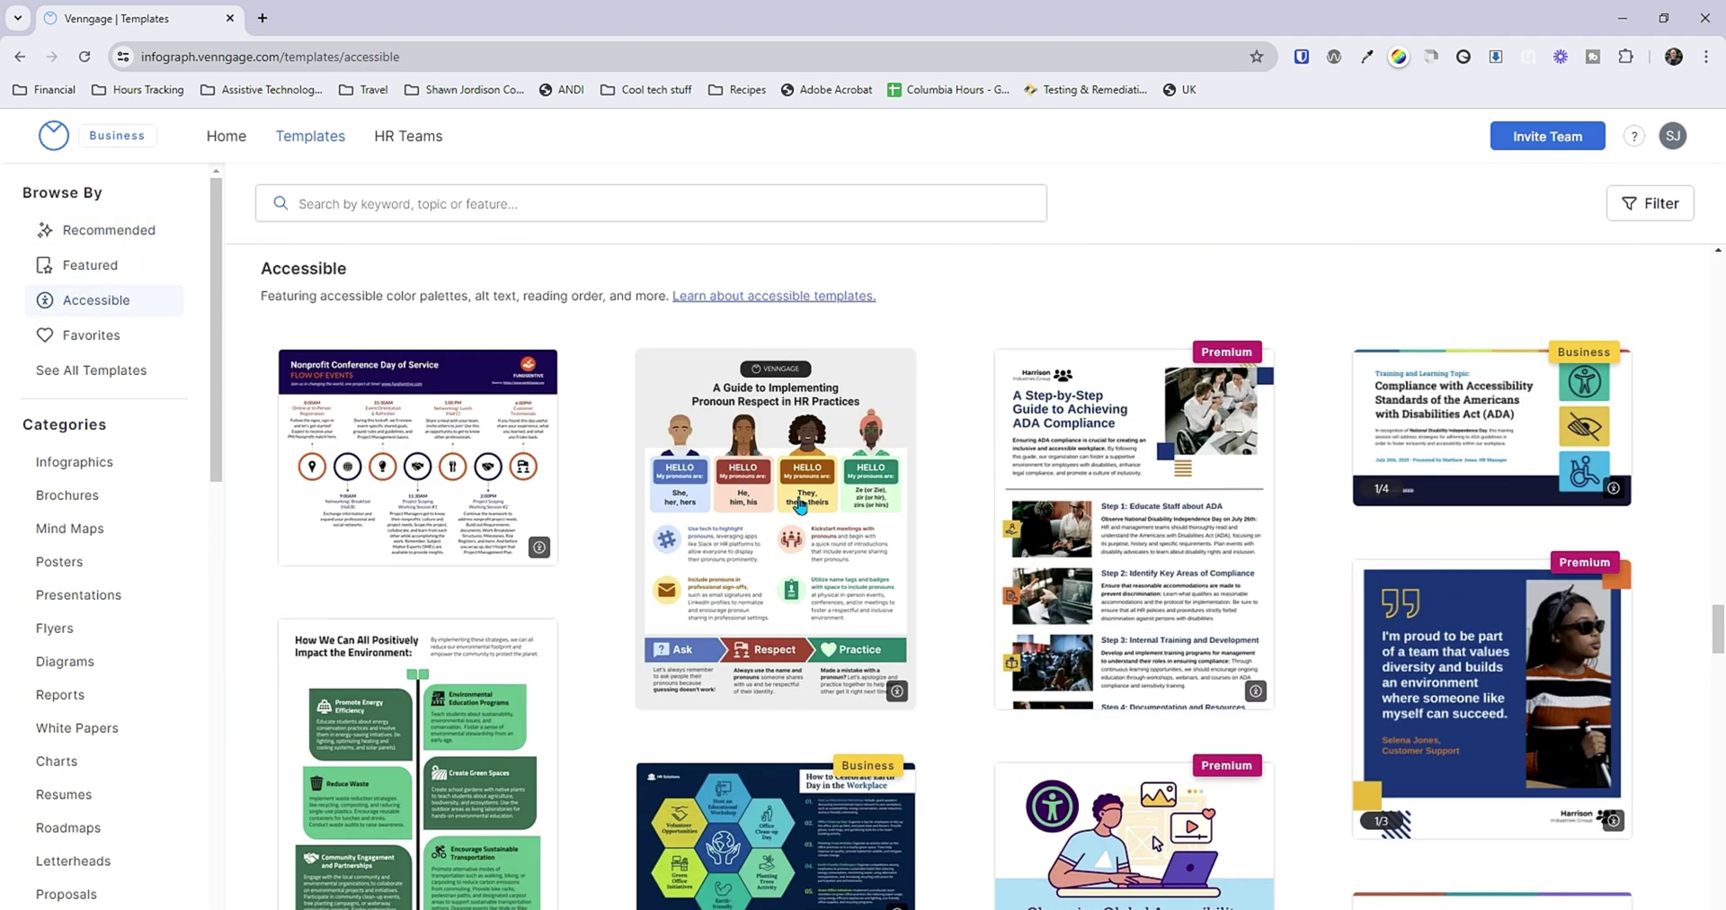
pyautogui.scroll(-3, 1157, 543)
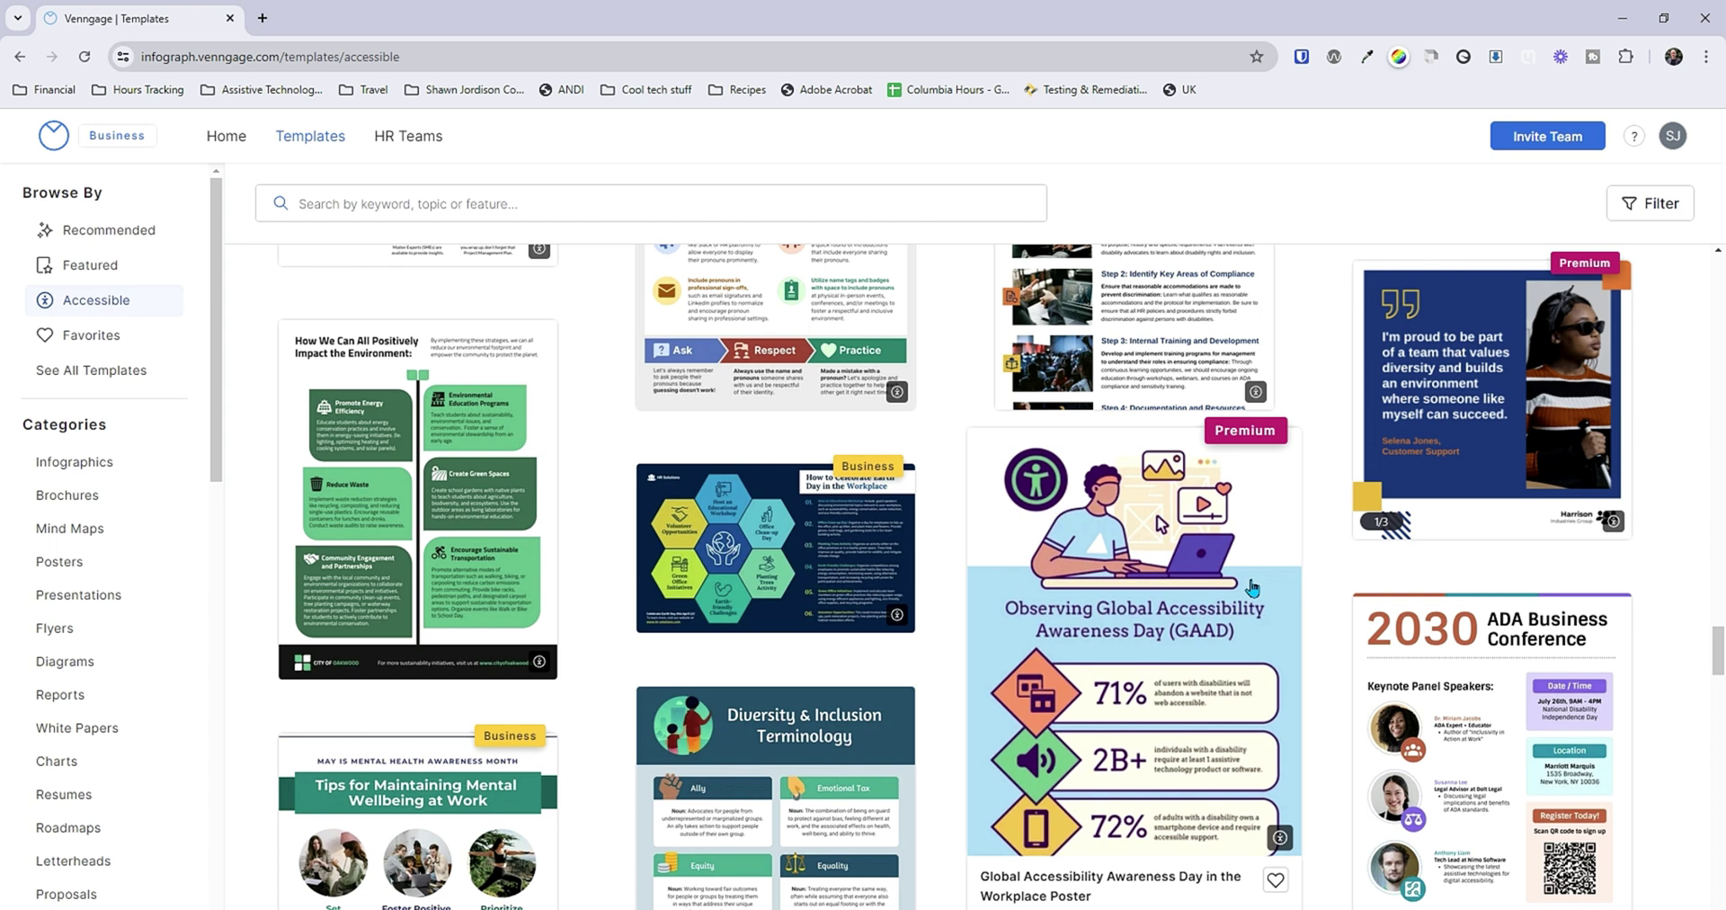
pyautogui.scroll(-4, 1157, 543)
pyautogui.click(469, 552)
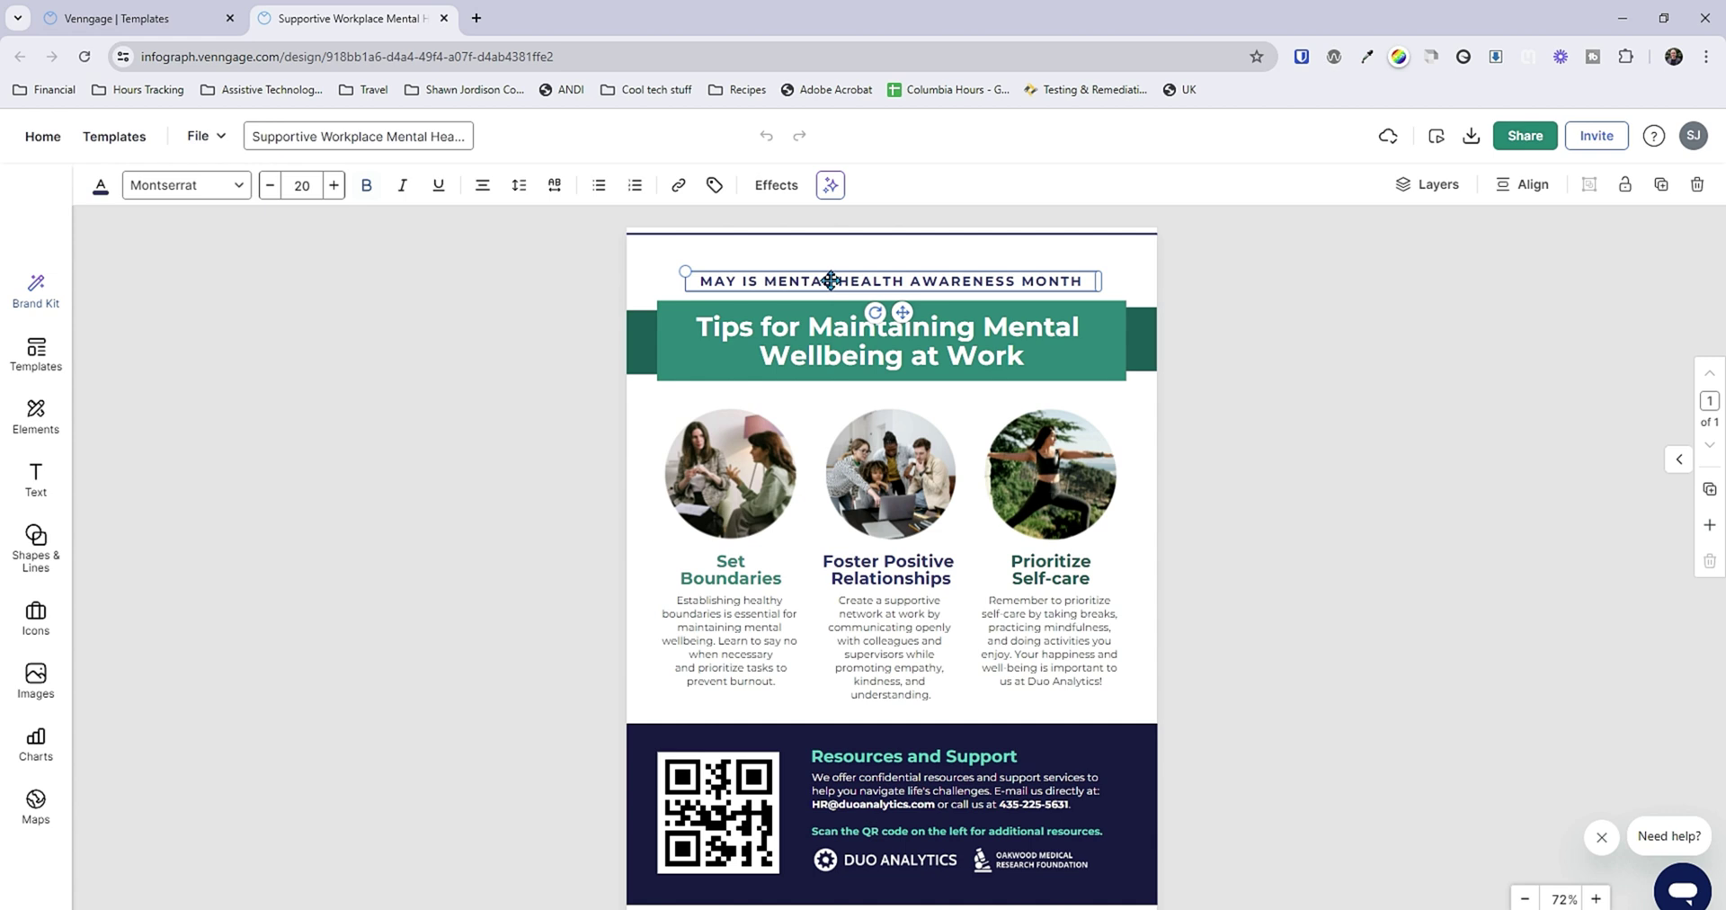
# Change the top line to 'Accessibility = Usability' and the heading to 'Top tips for accessibility no matter the platform'
pyautogui.doubleClick(831, 280)
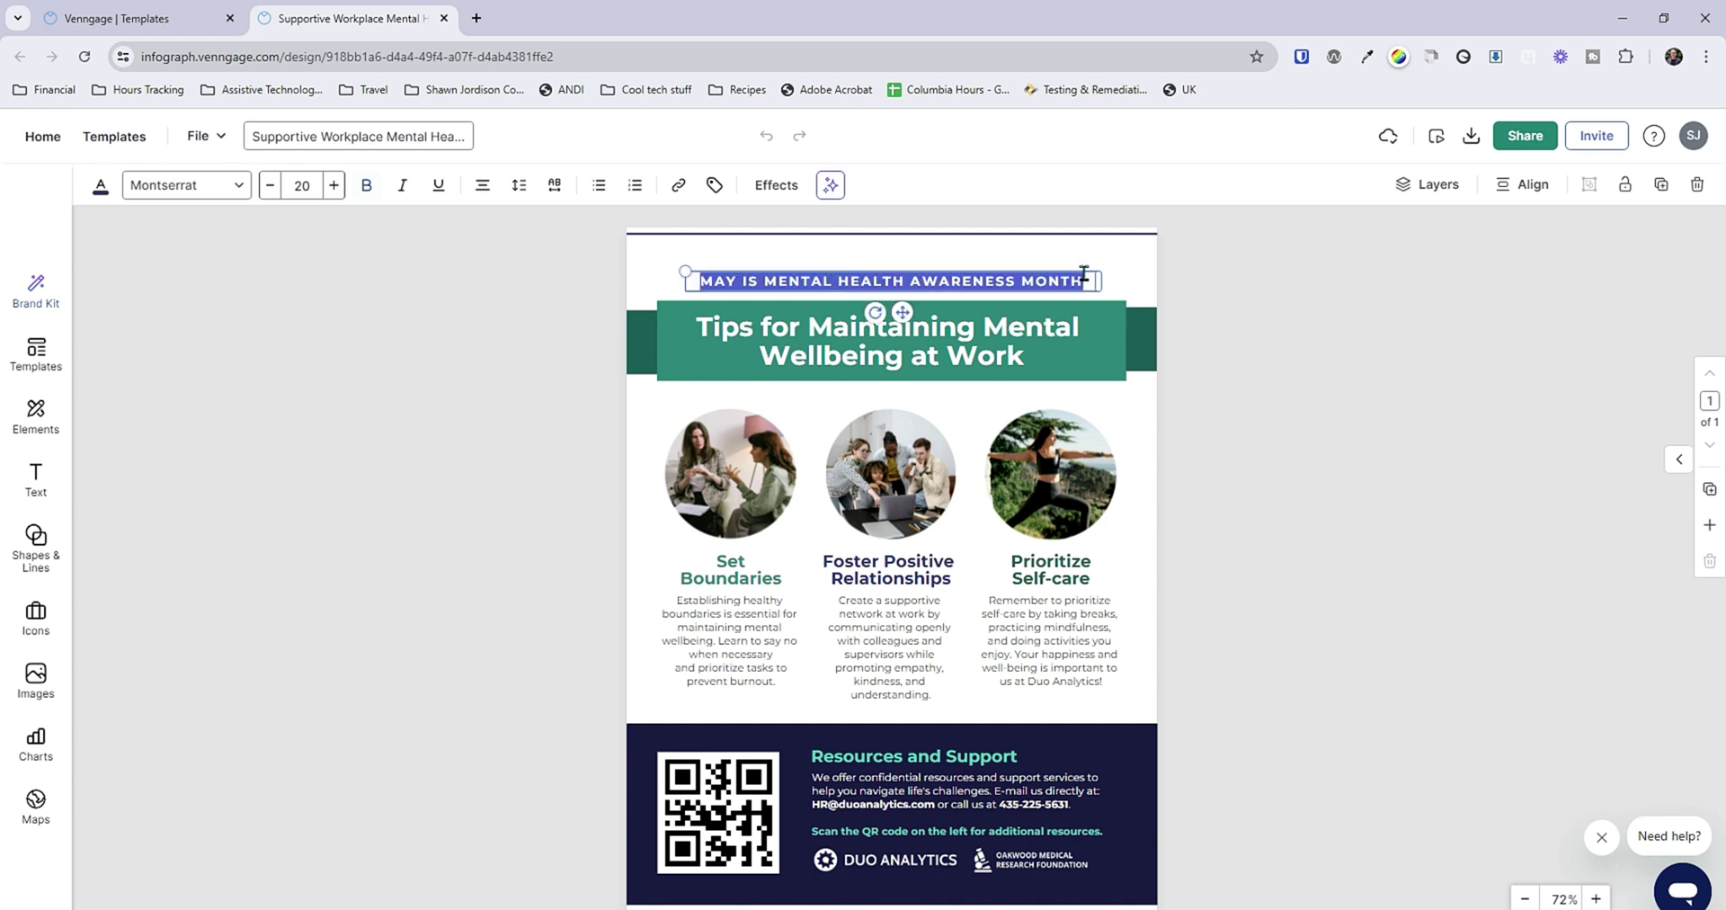
pyautogui.write('Access')
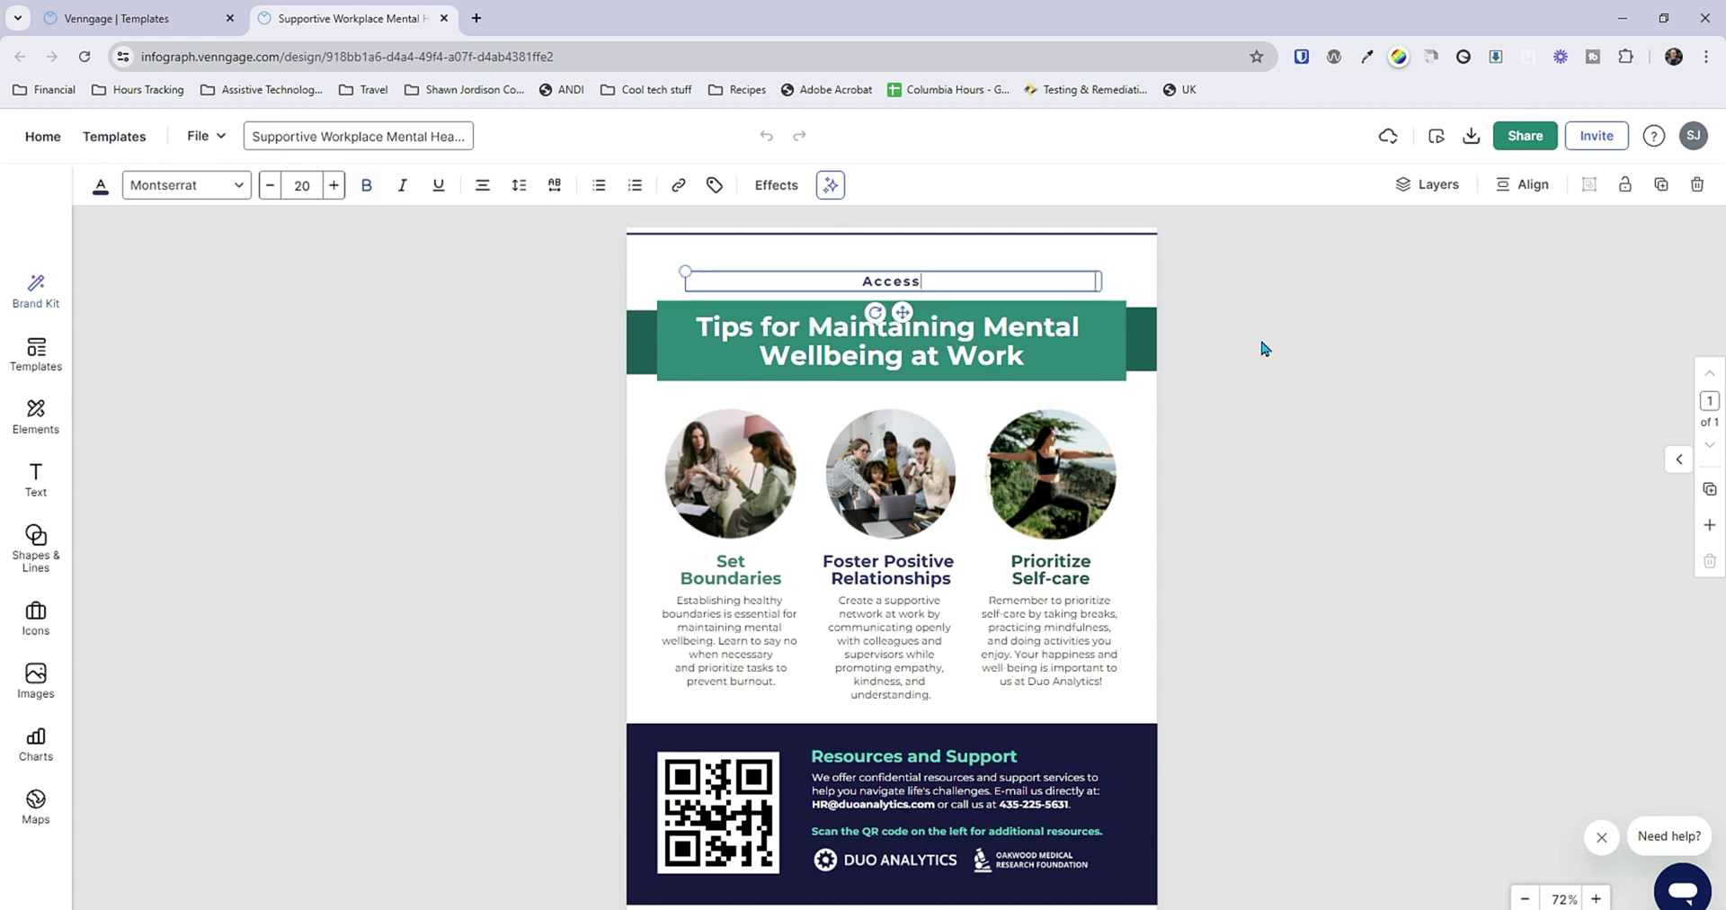
pyautogui.write('ibility = Usability')
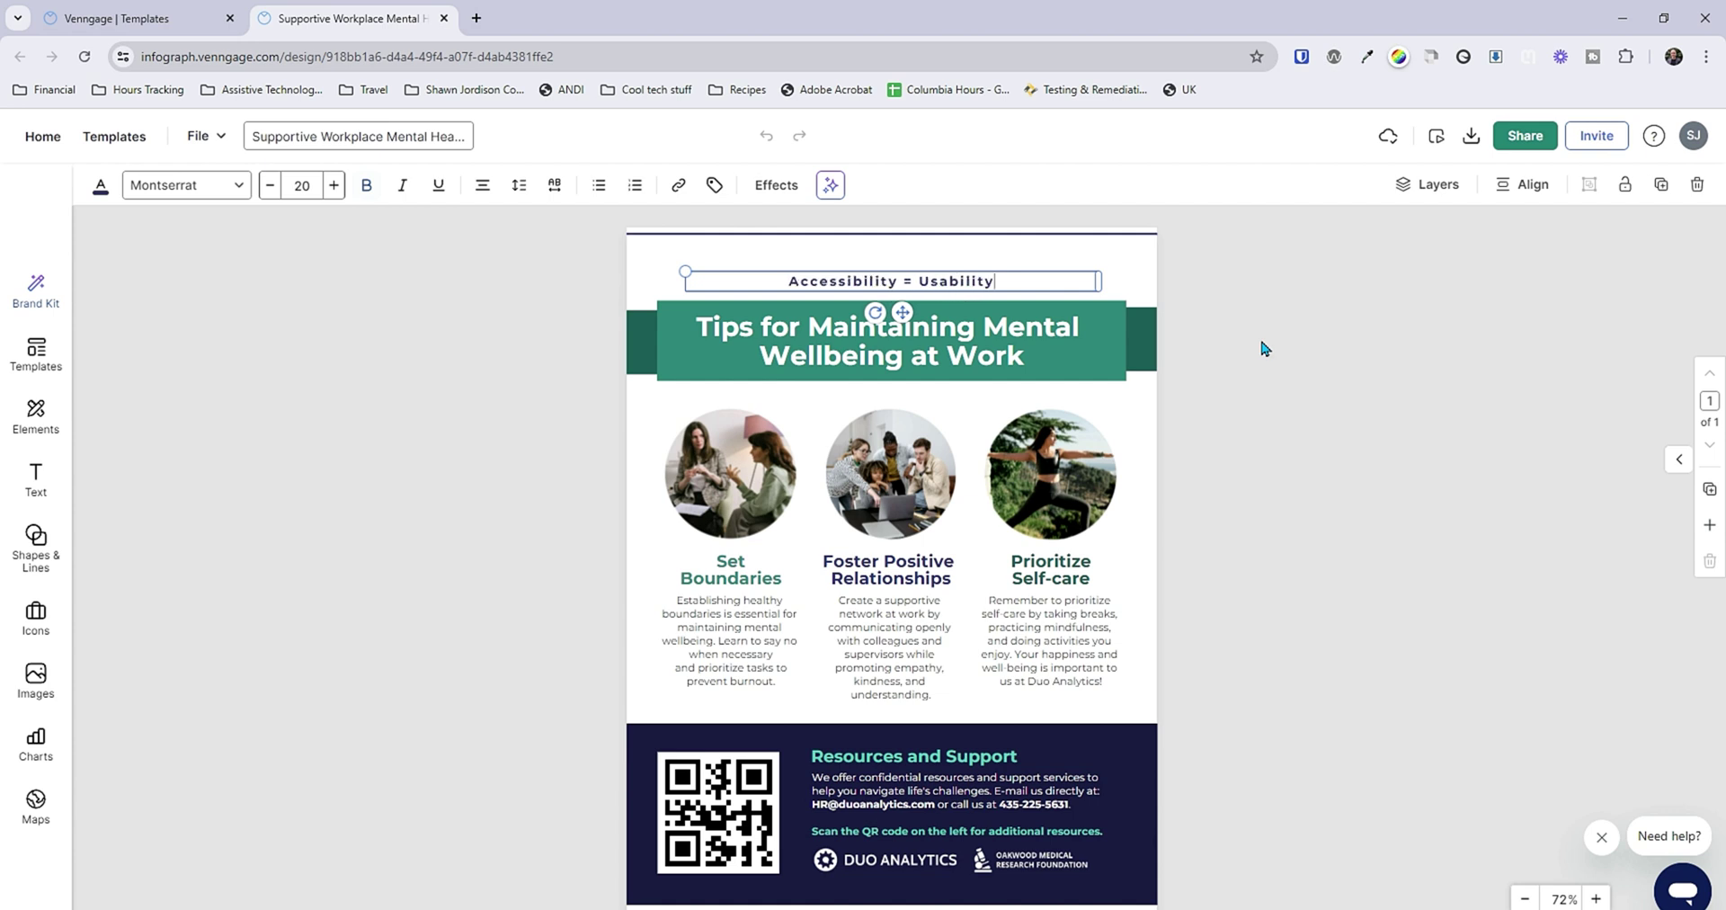
pyautogui.doubleClick(1033, 350)
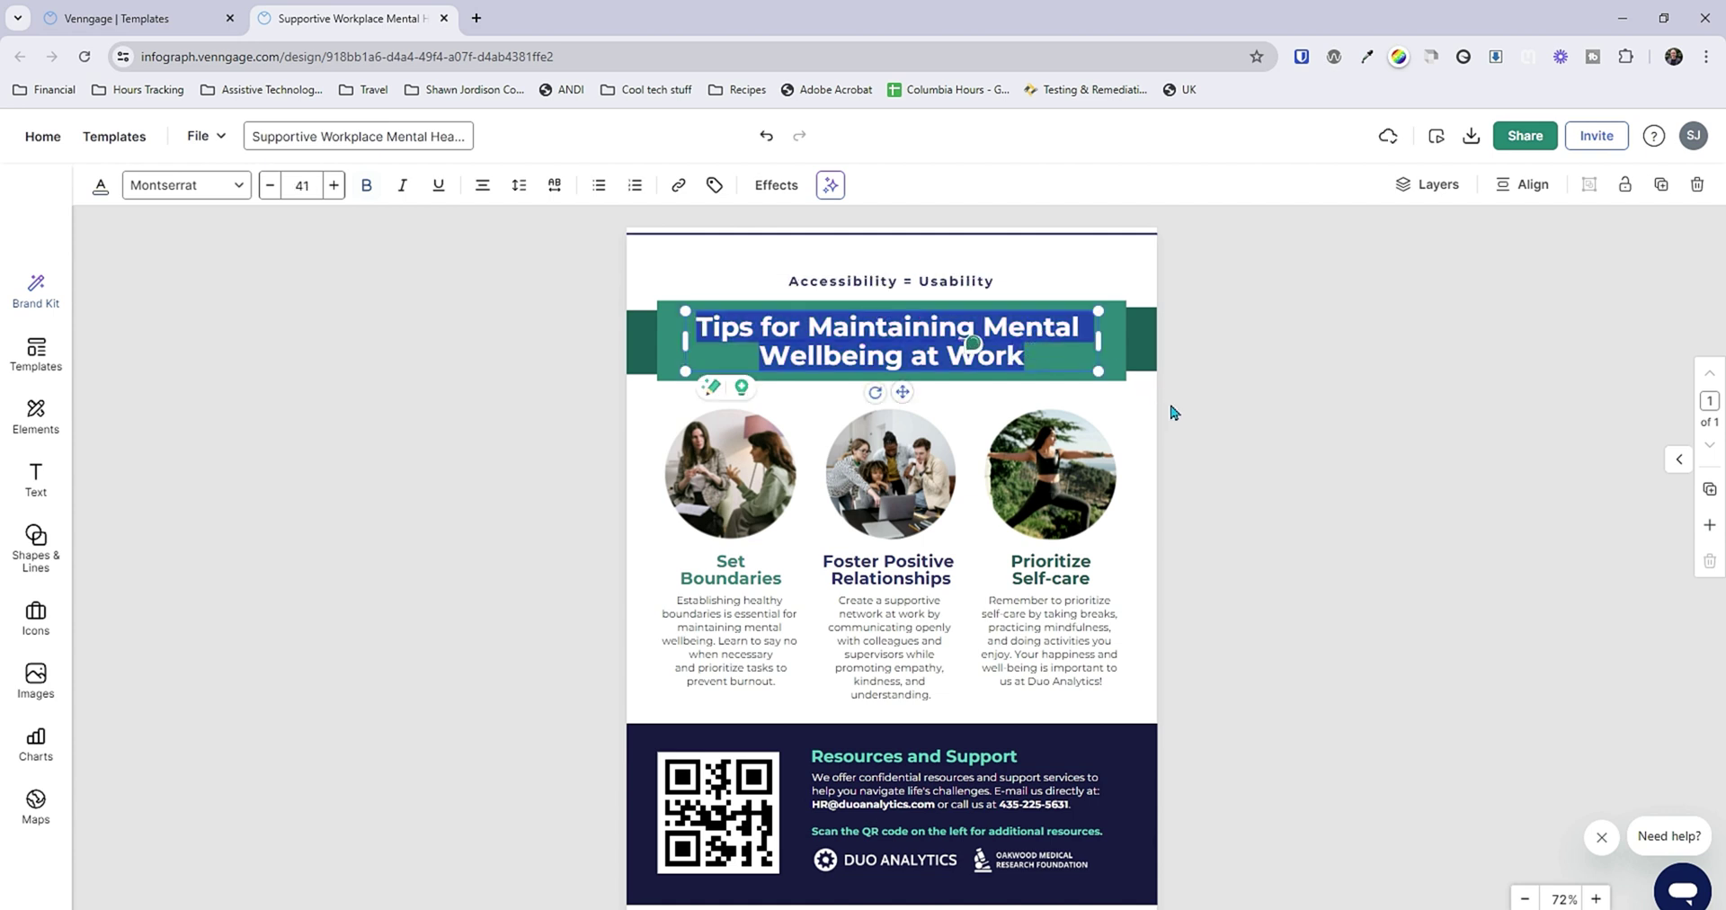
pyautogui.write('Top tips f')
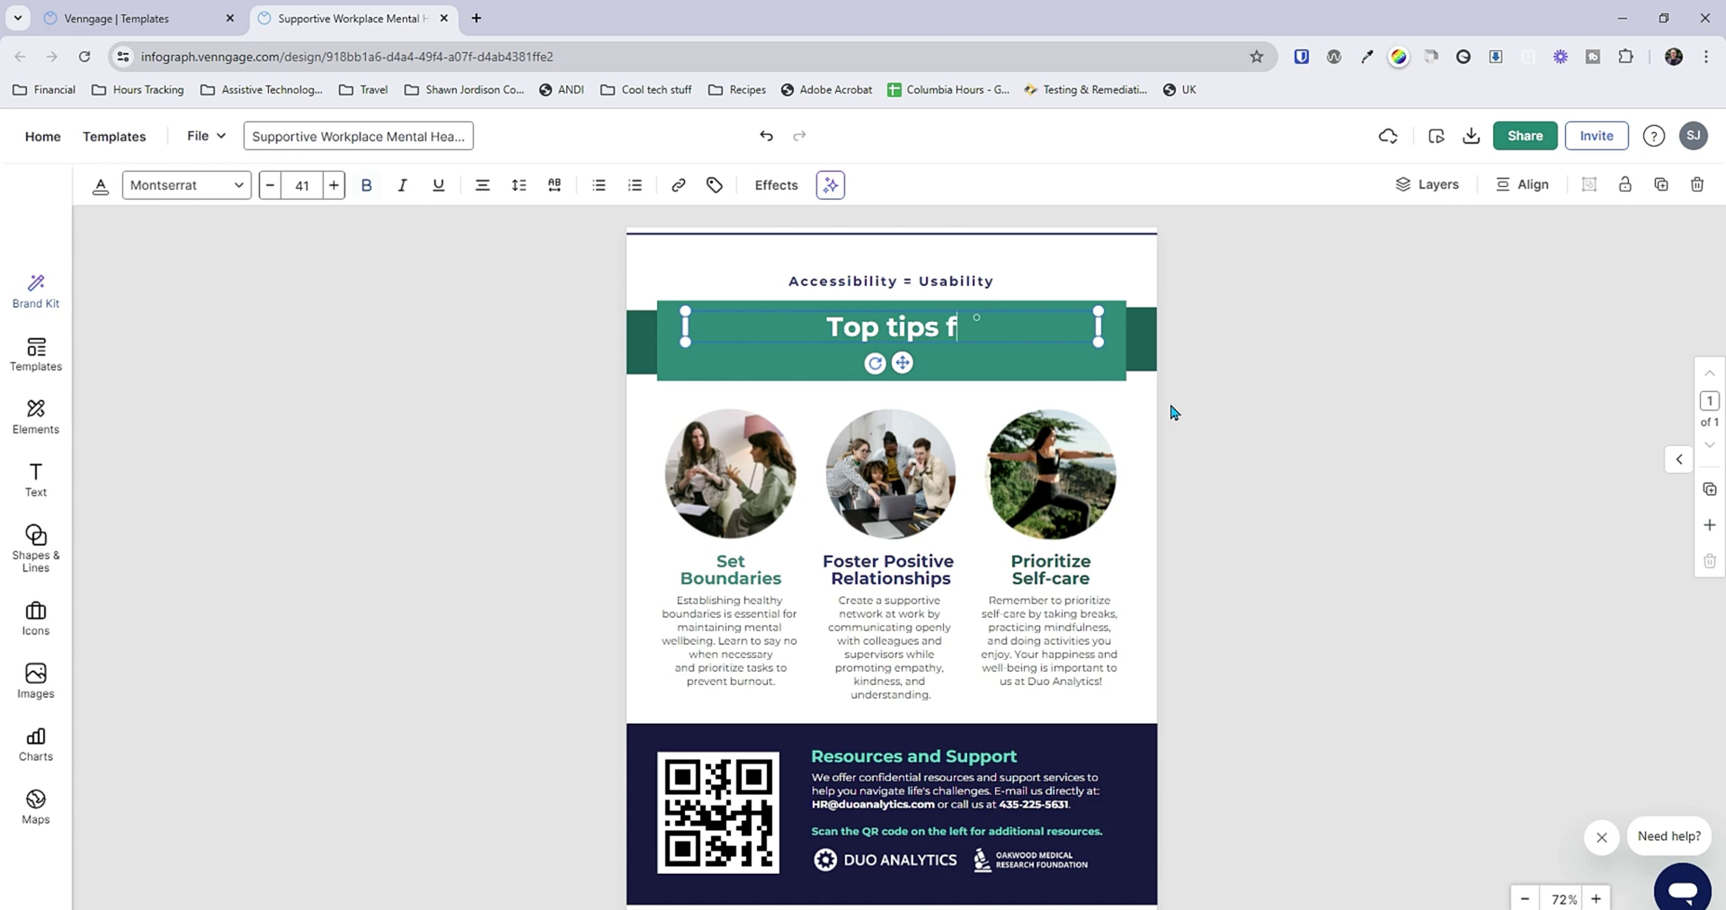
pyautogui.write('or accessibility no ')
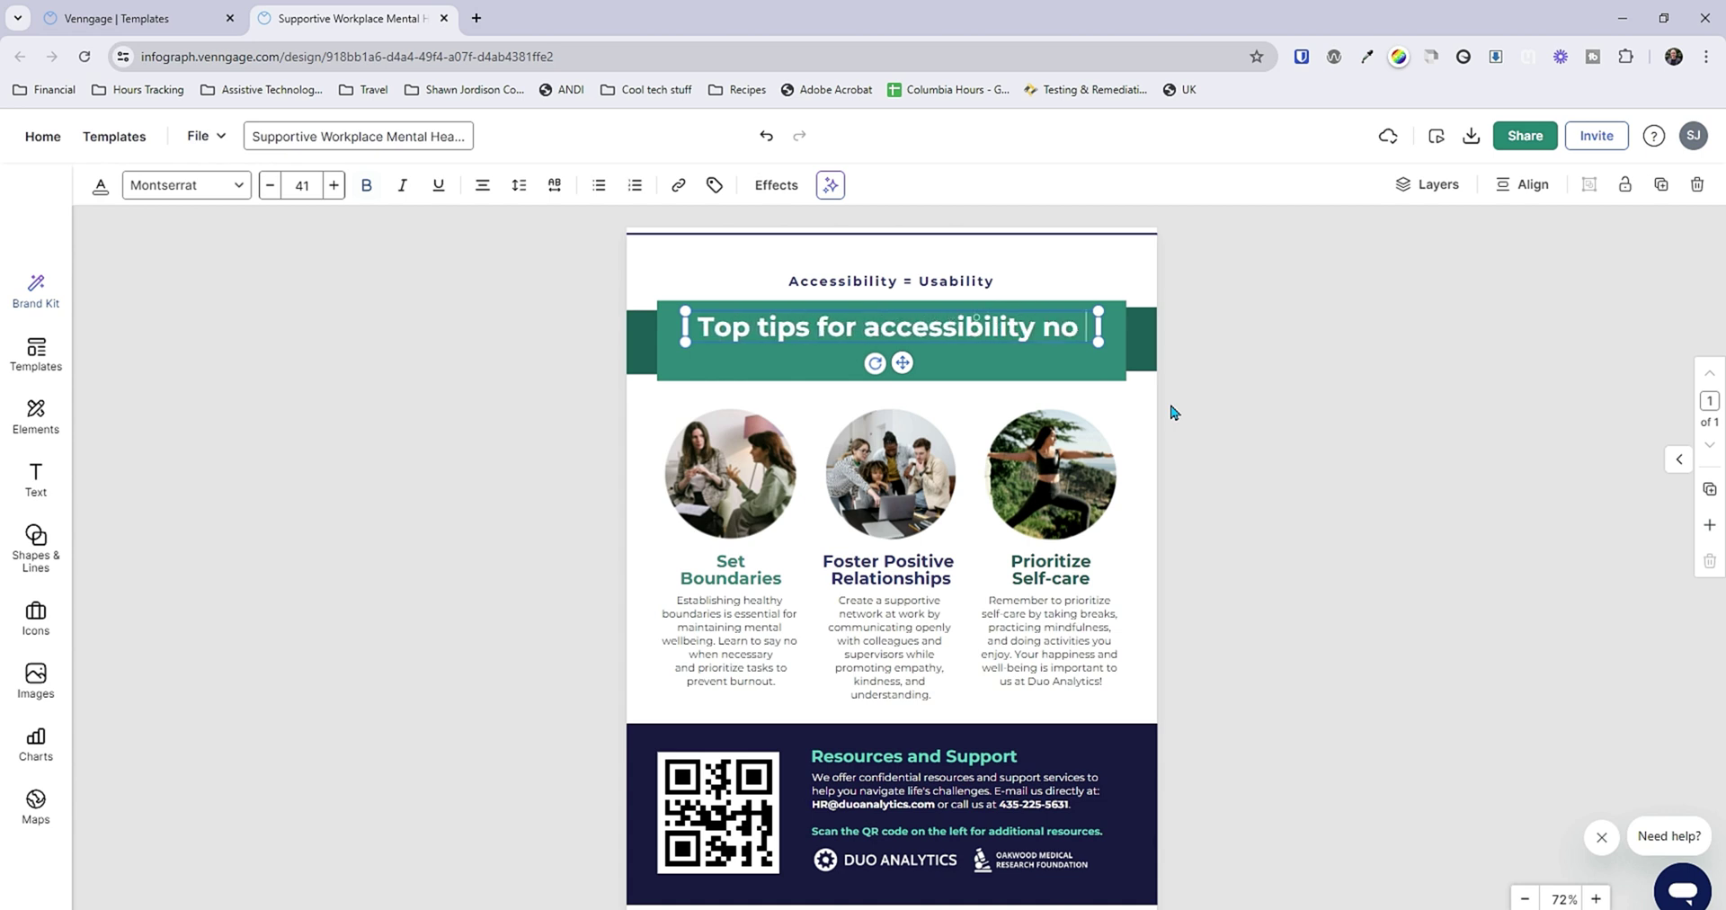
pyautogui.write('matter the platform')
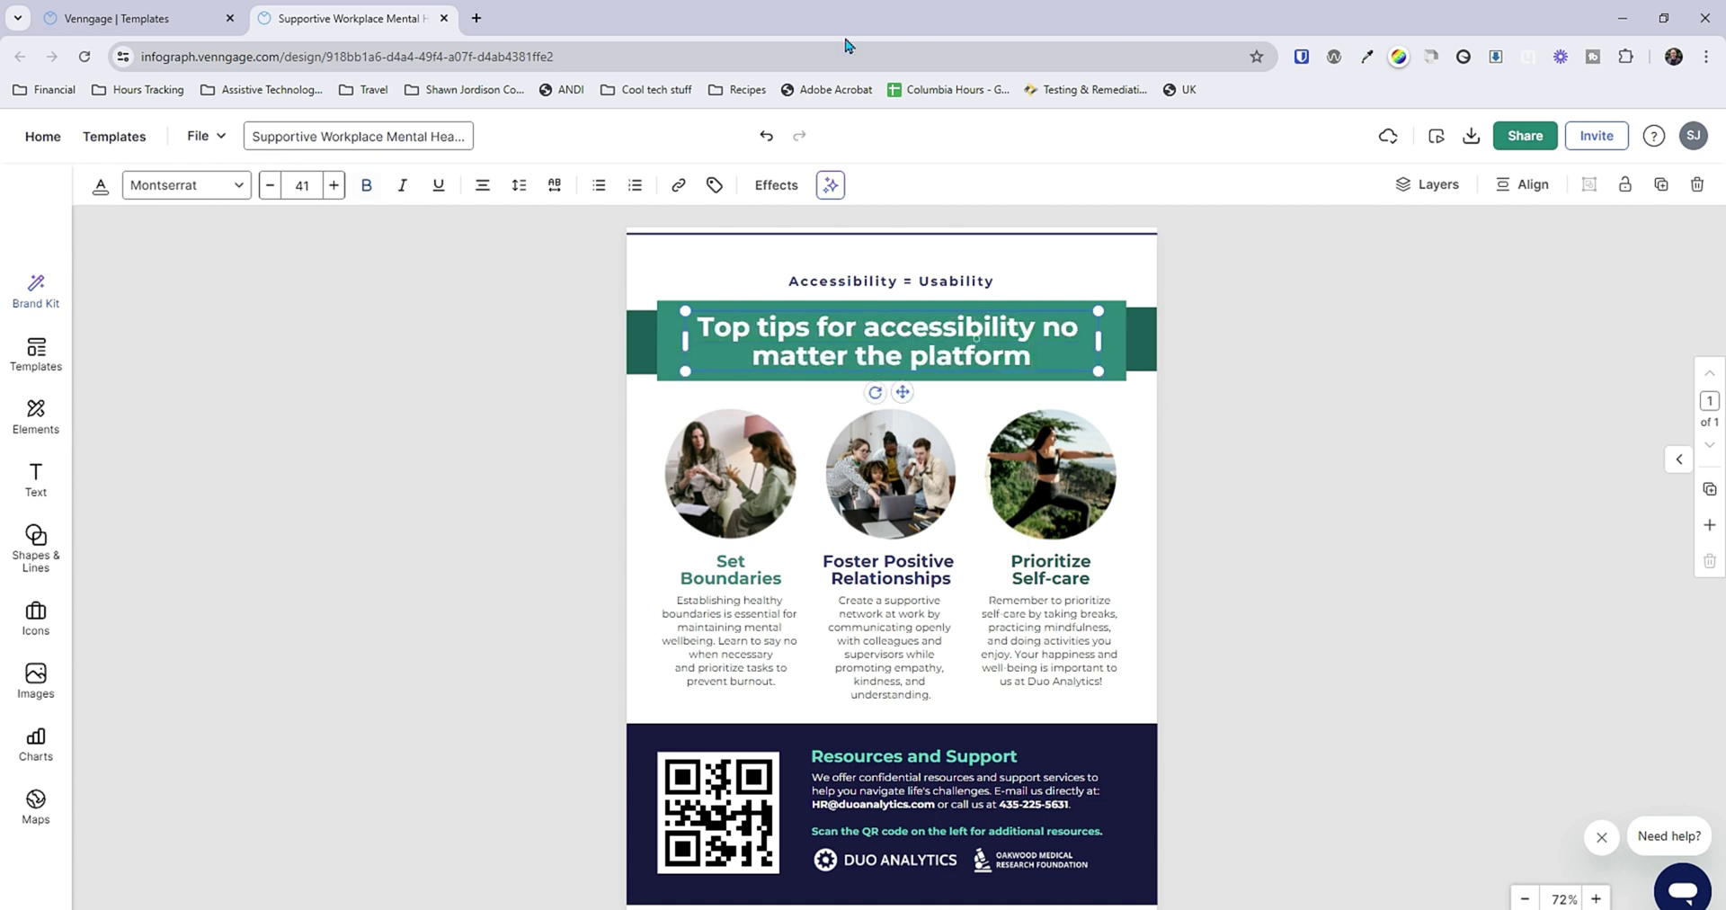
pyautogui.click(1223, 333)
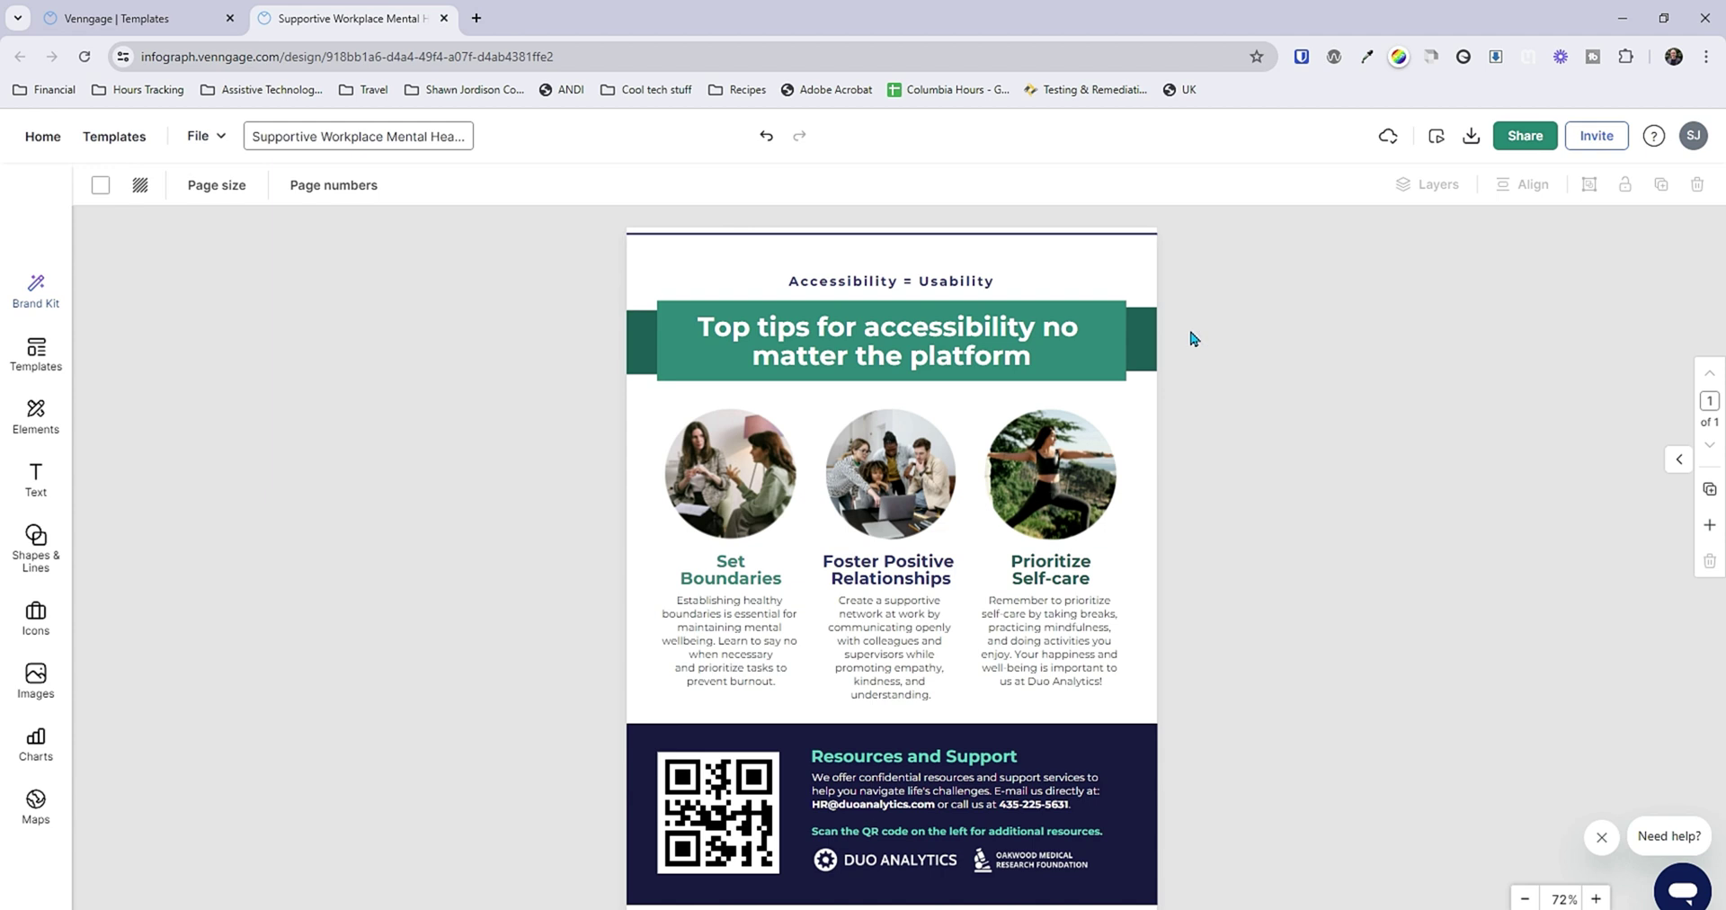
pyautogui.click(1012, 322)
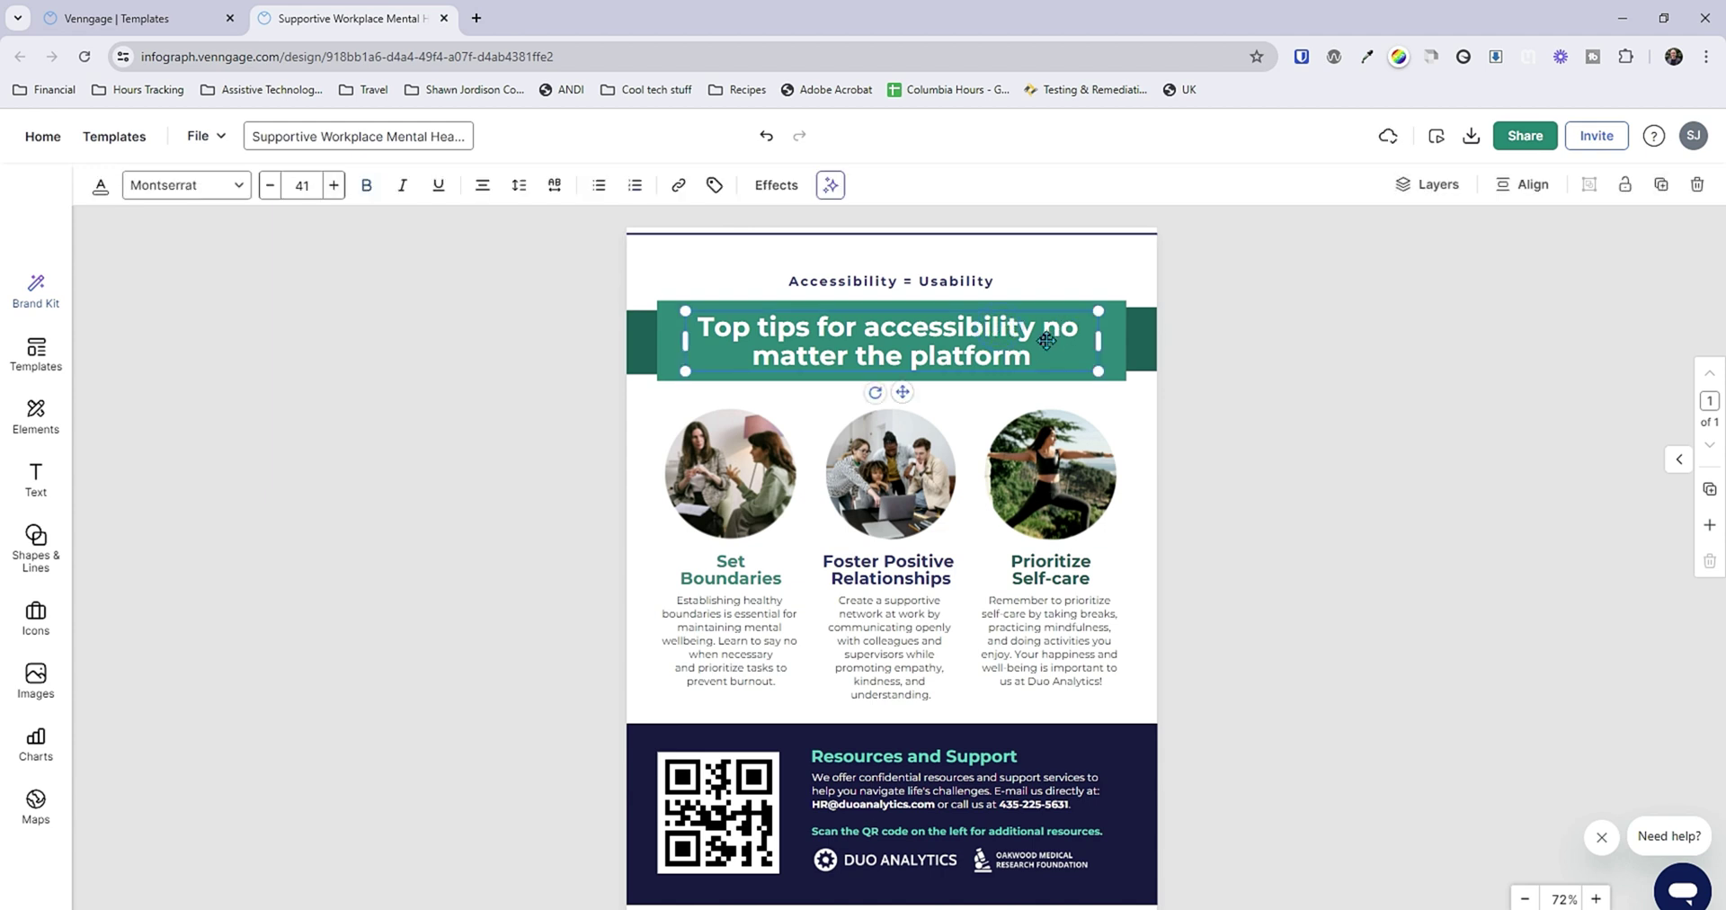
pyautogui.click(716, 185)
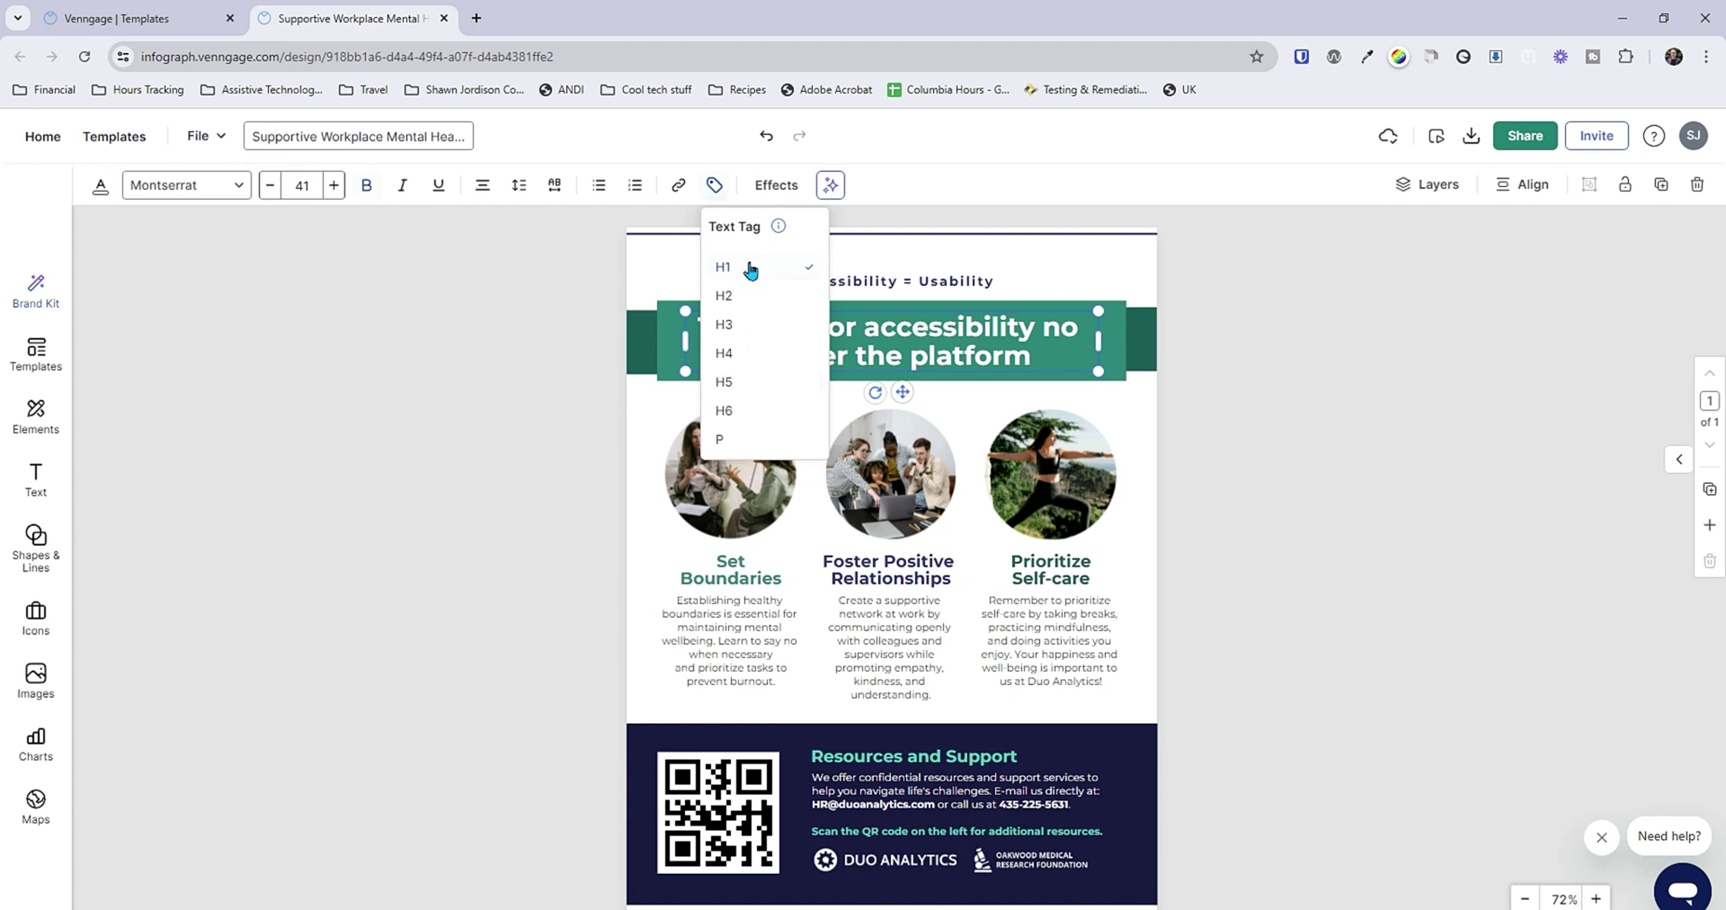
pyautogui.click(887, 280)
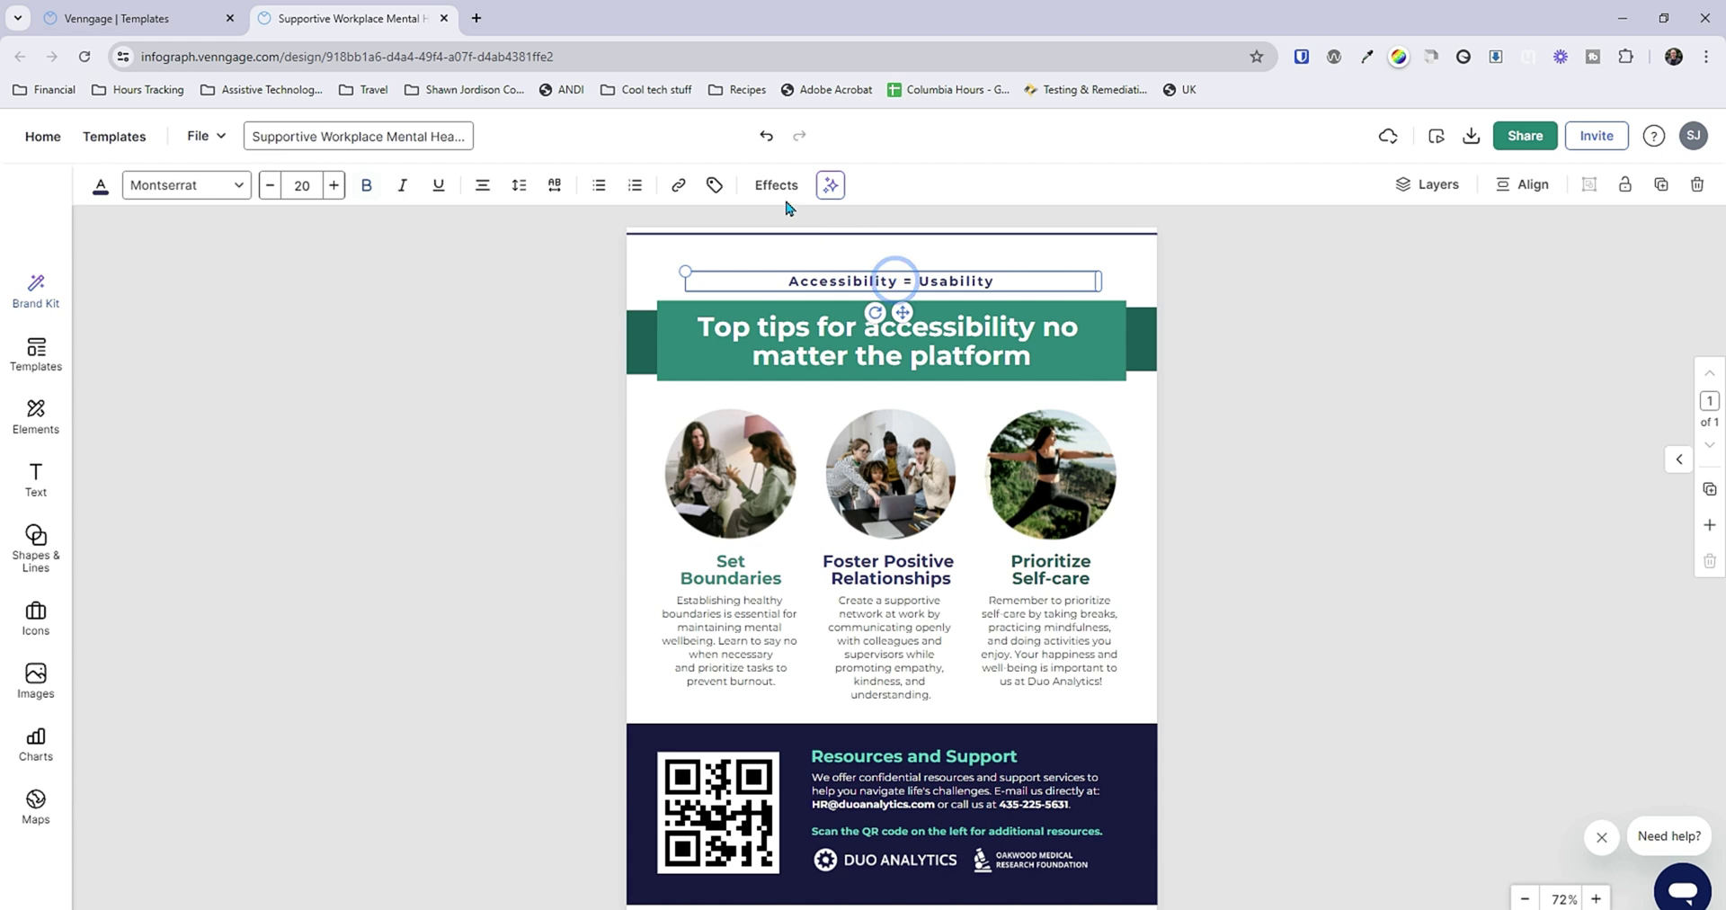
pyautogui.click(716, 186)
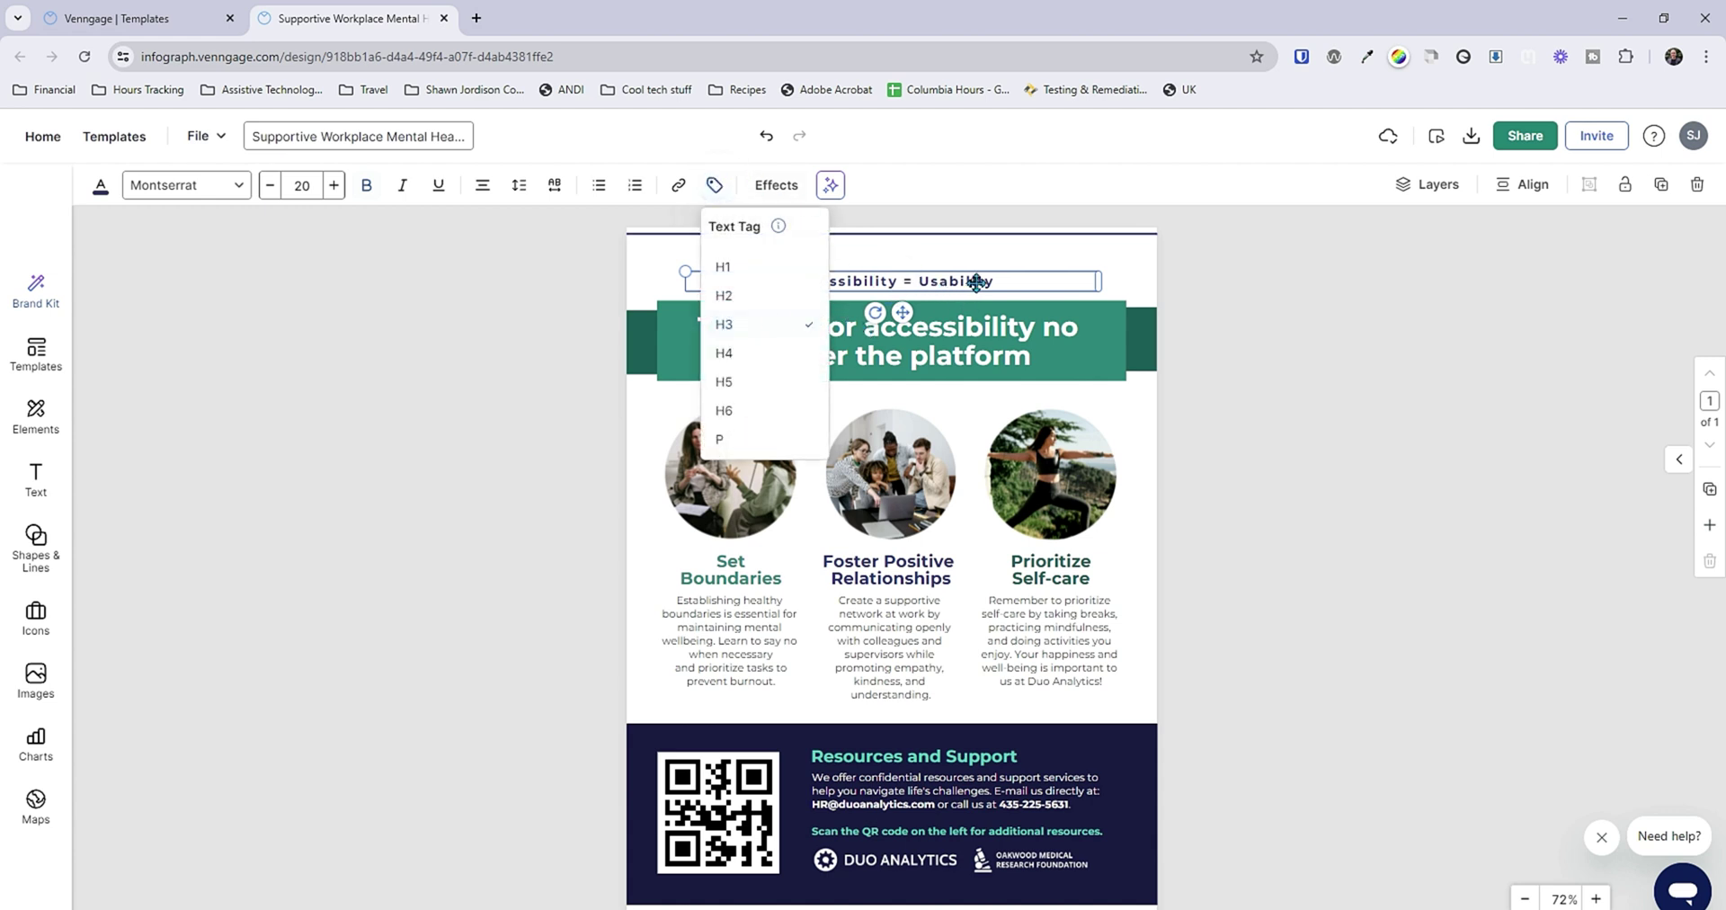
pyautogui.click(1238, 403)
pyautogui.click(744, 463)
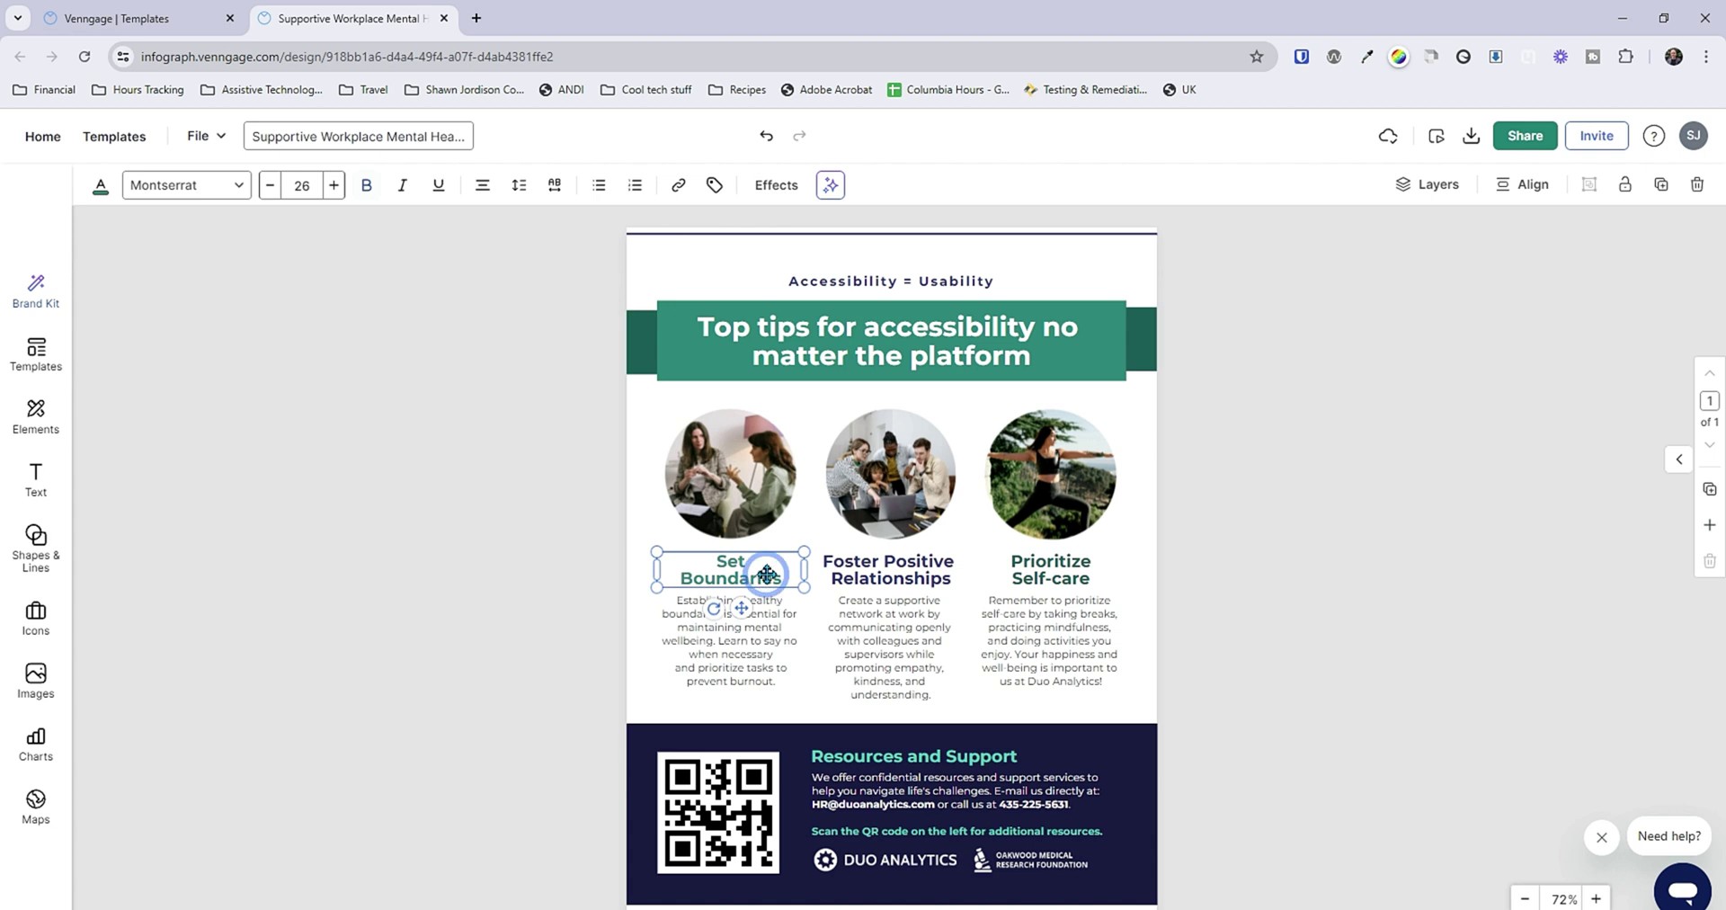
pyautogui.click(714, 185)
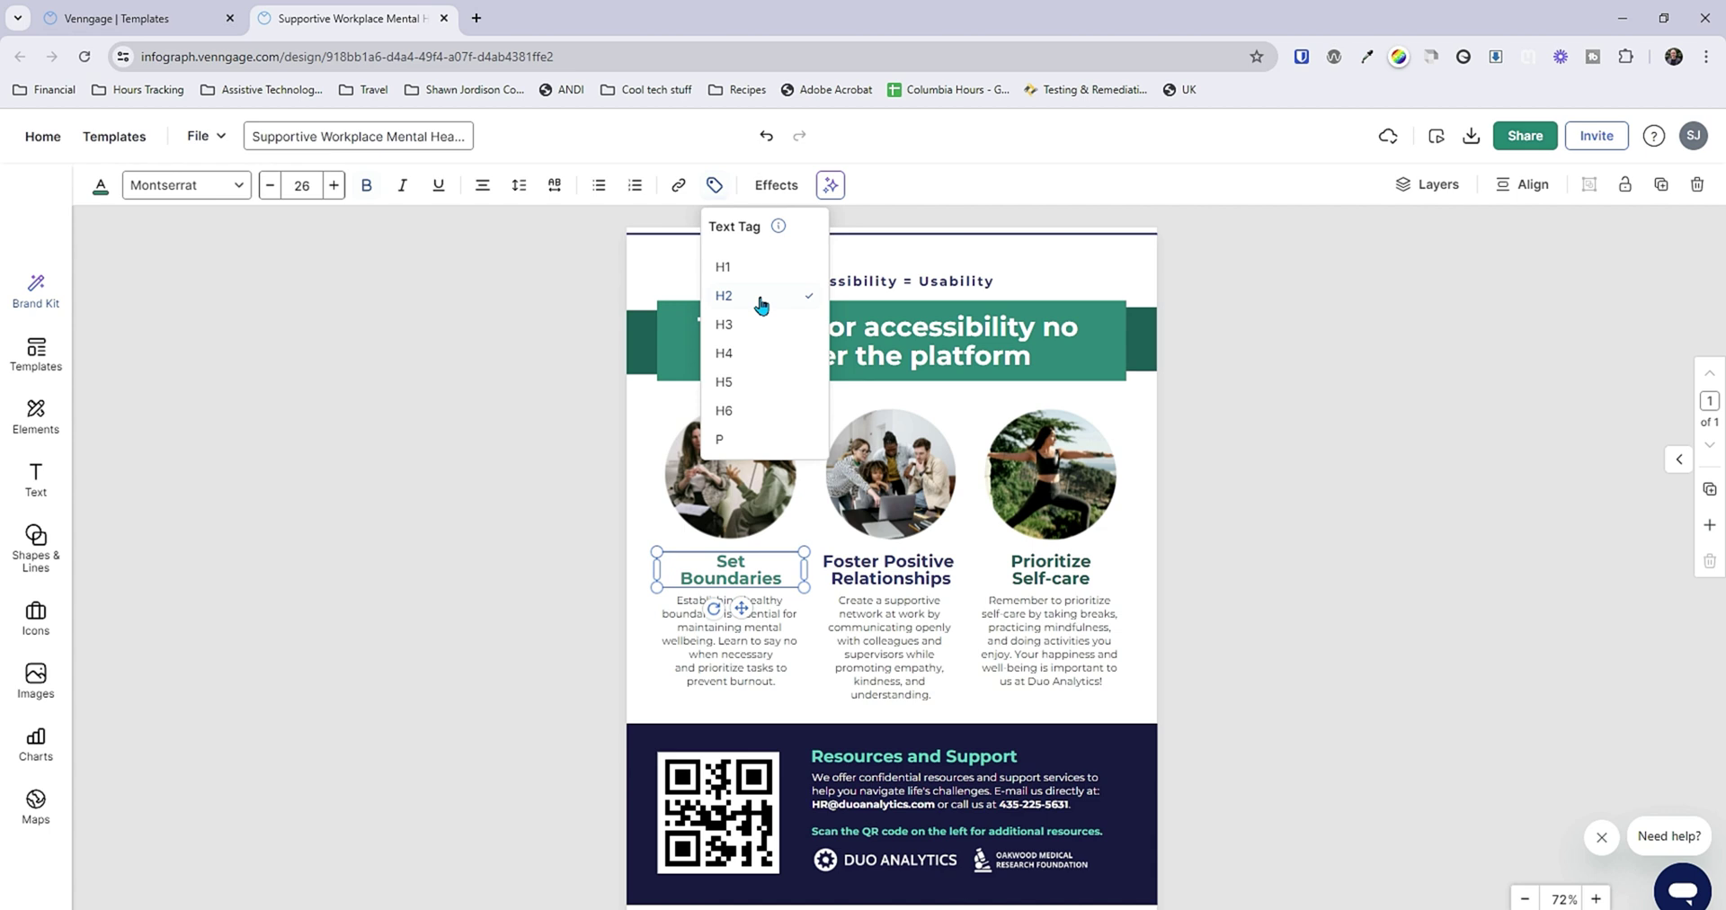
pyautogui.click(894, 575)
pyautogui.click(715, 185)
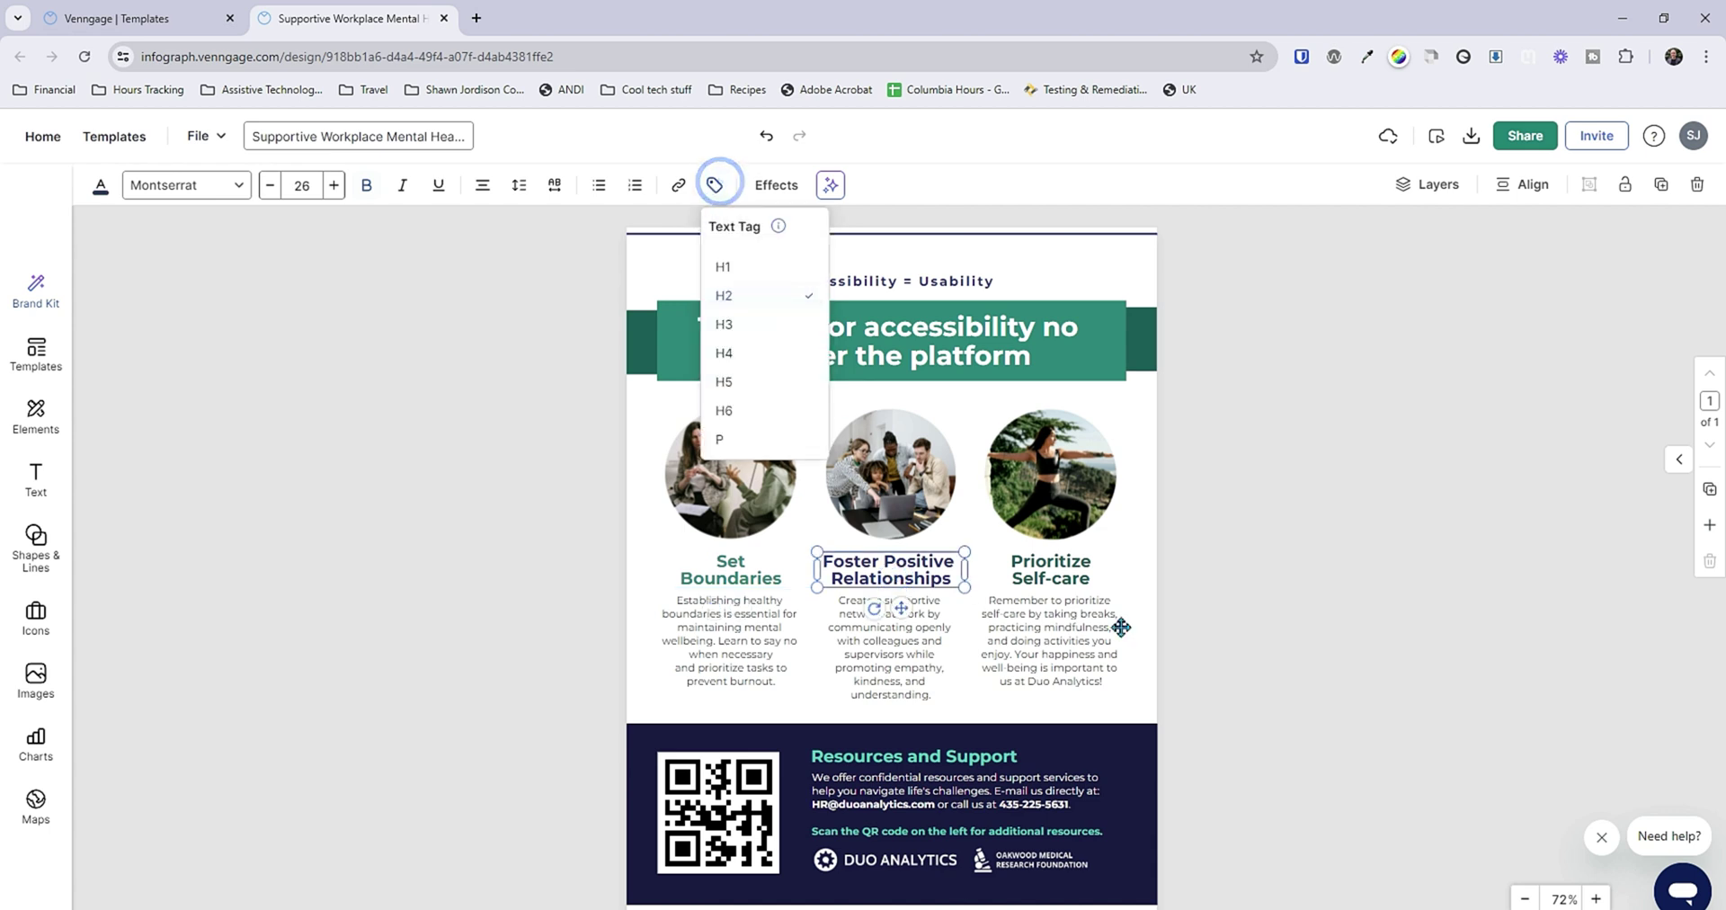
pyautogui.click(1065, 567)
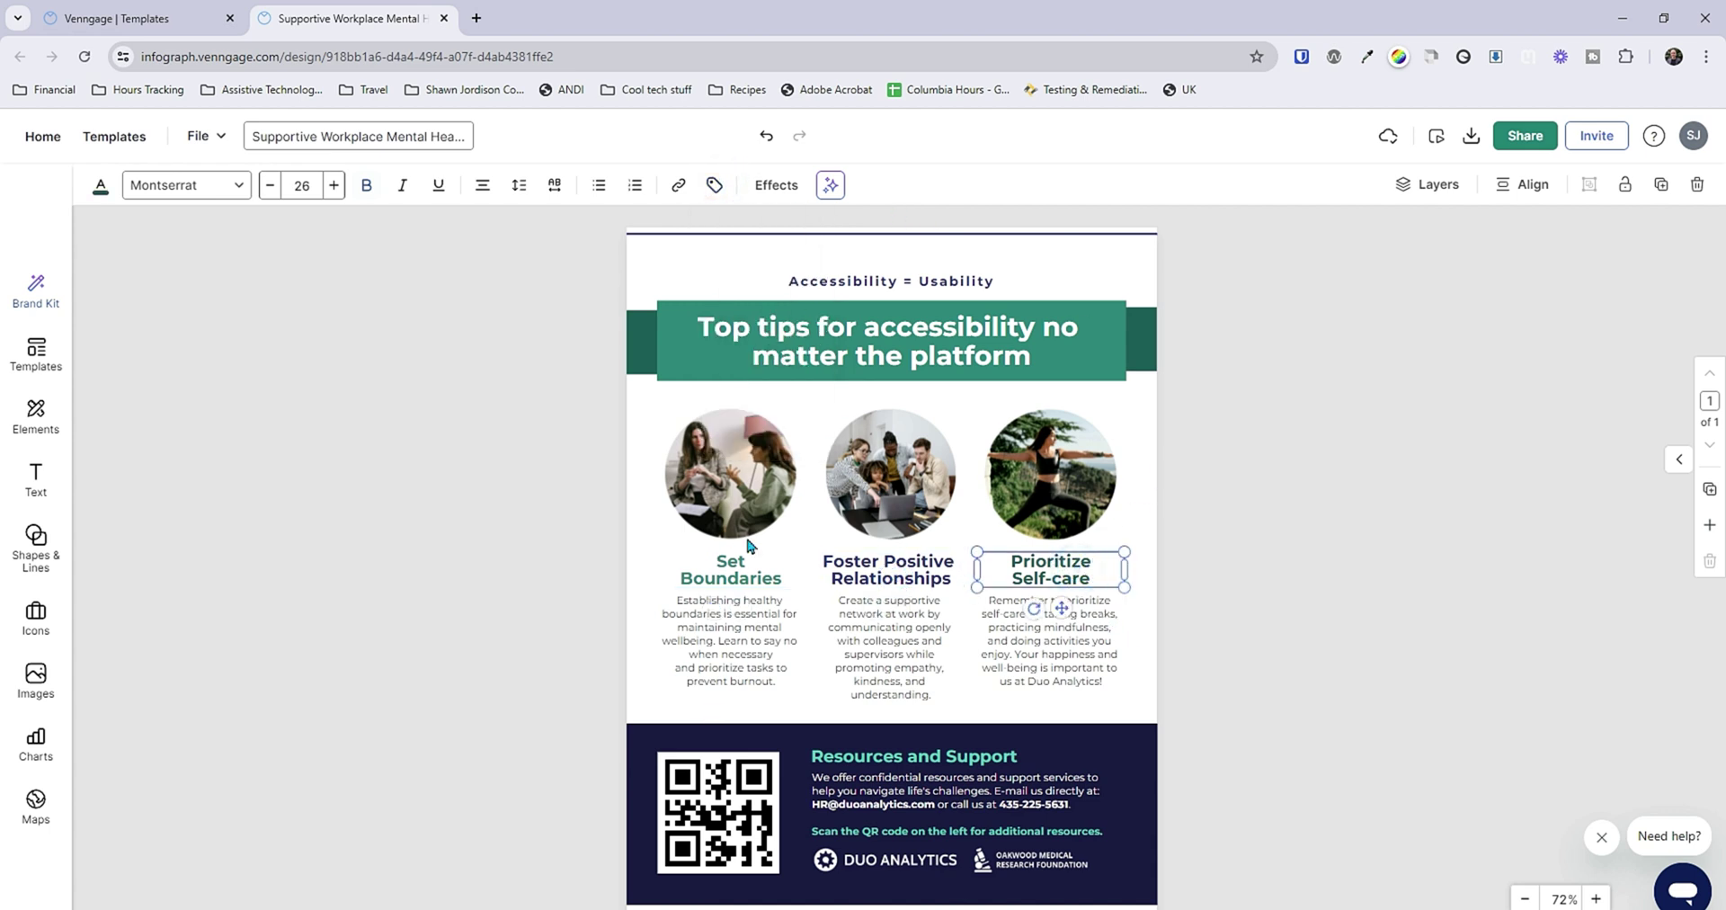
# Retitle the Set Boundaries tip 'Use Styles' and paste its new description
pyautogui.click(739, 568)
pyautogui.doubleClick(755, 576)
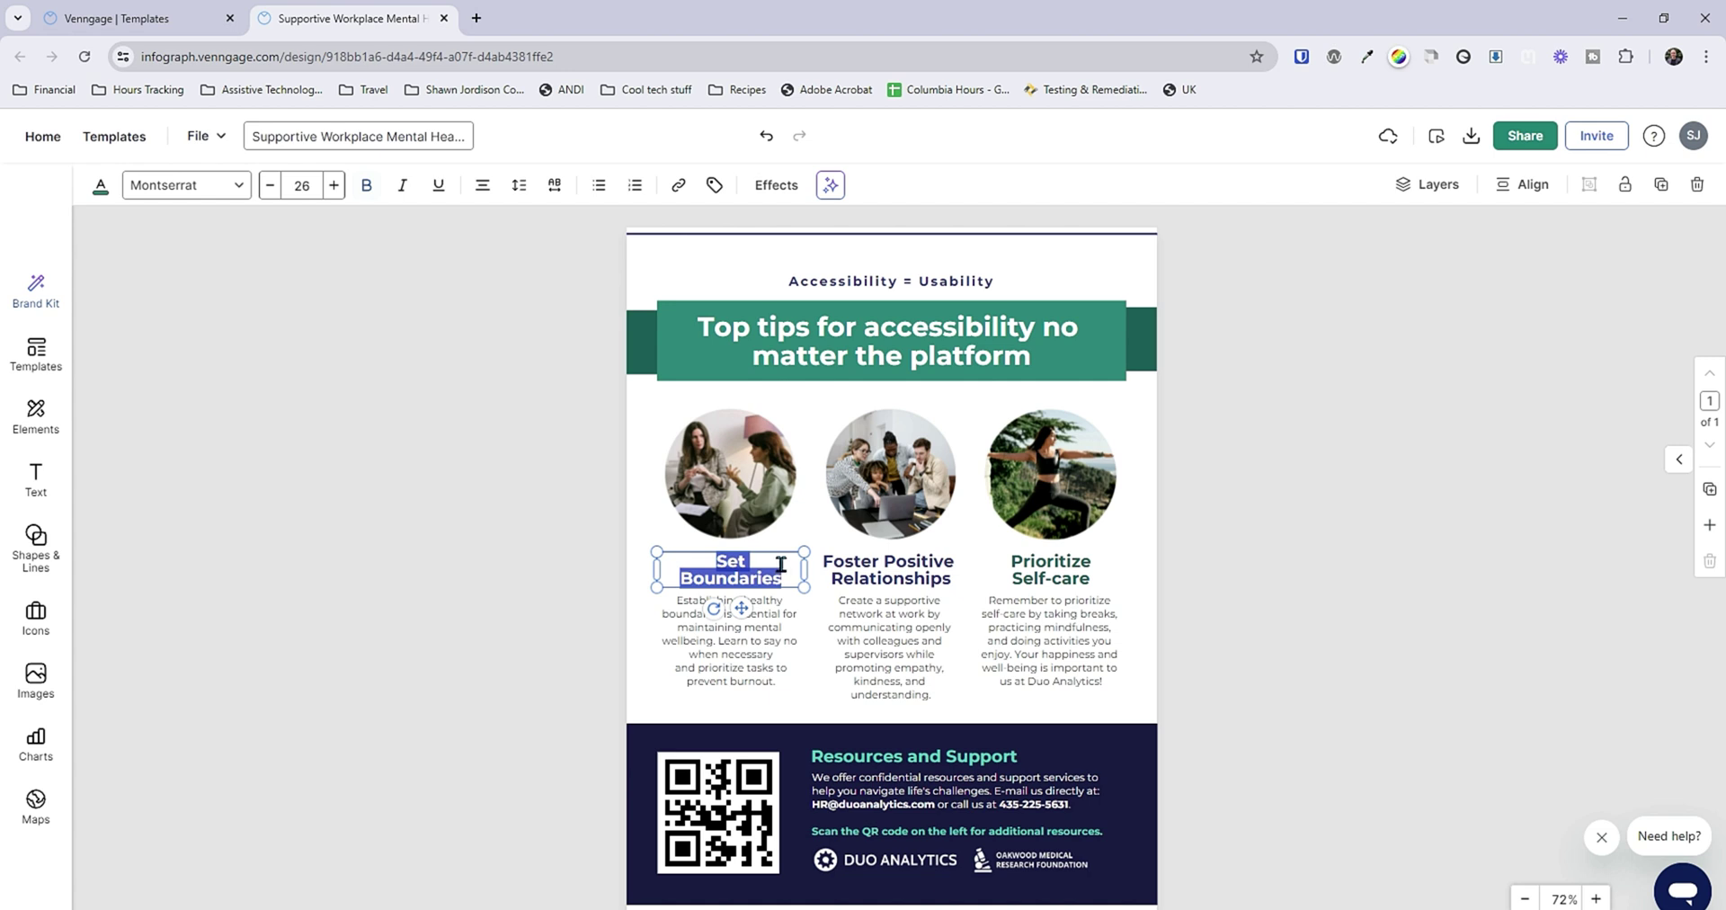
pyautogui.write('Use Styles')
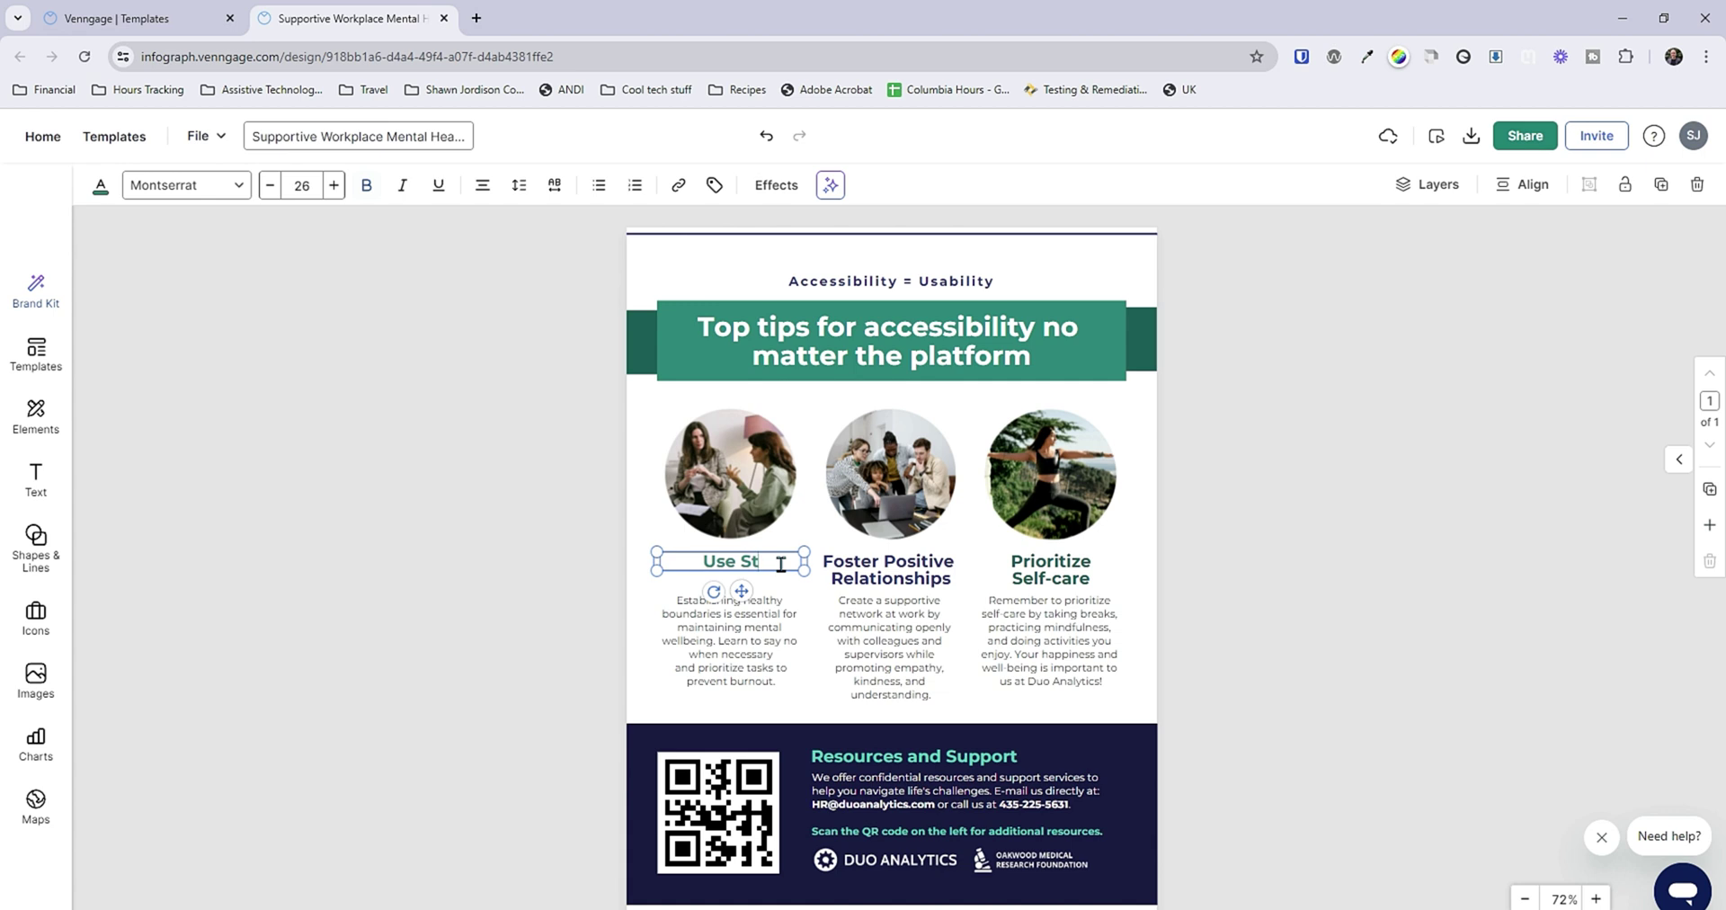
pyautogui.click(748, 608)
pyautogui.doubleClick(755, 642)
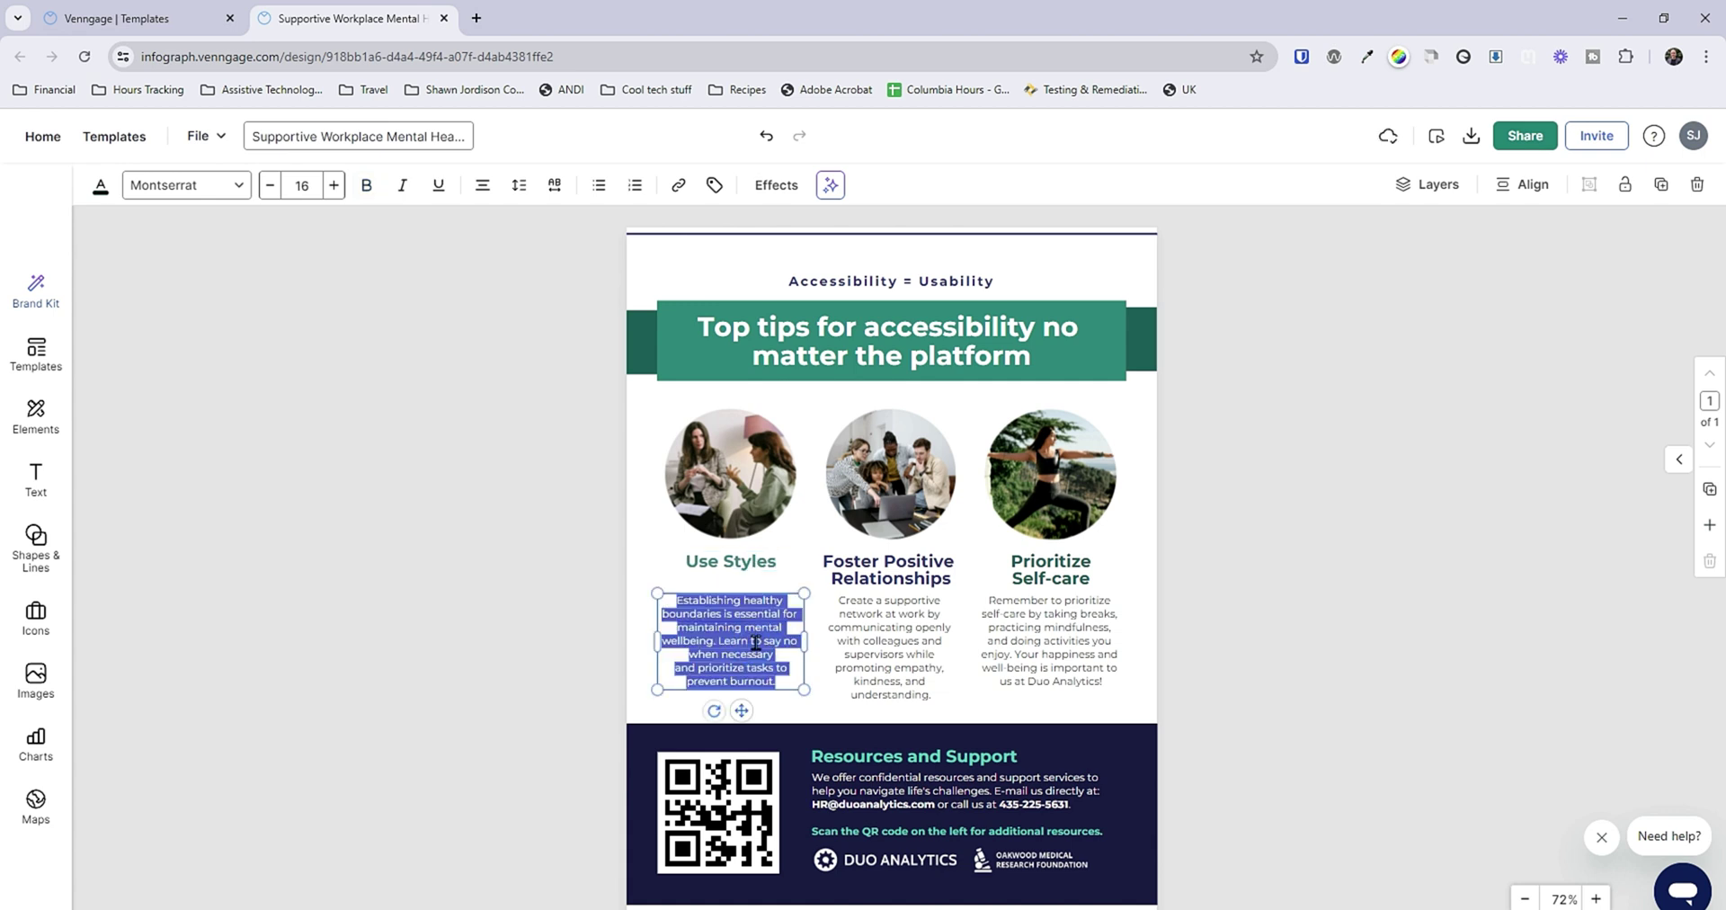
pyautogui.write('Styles are important for accessibility as they are what is communicated to assistive technology users')
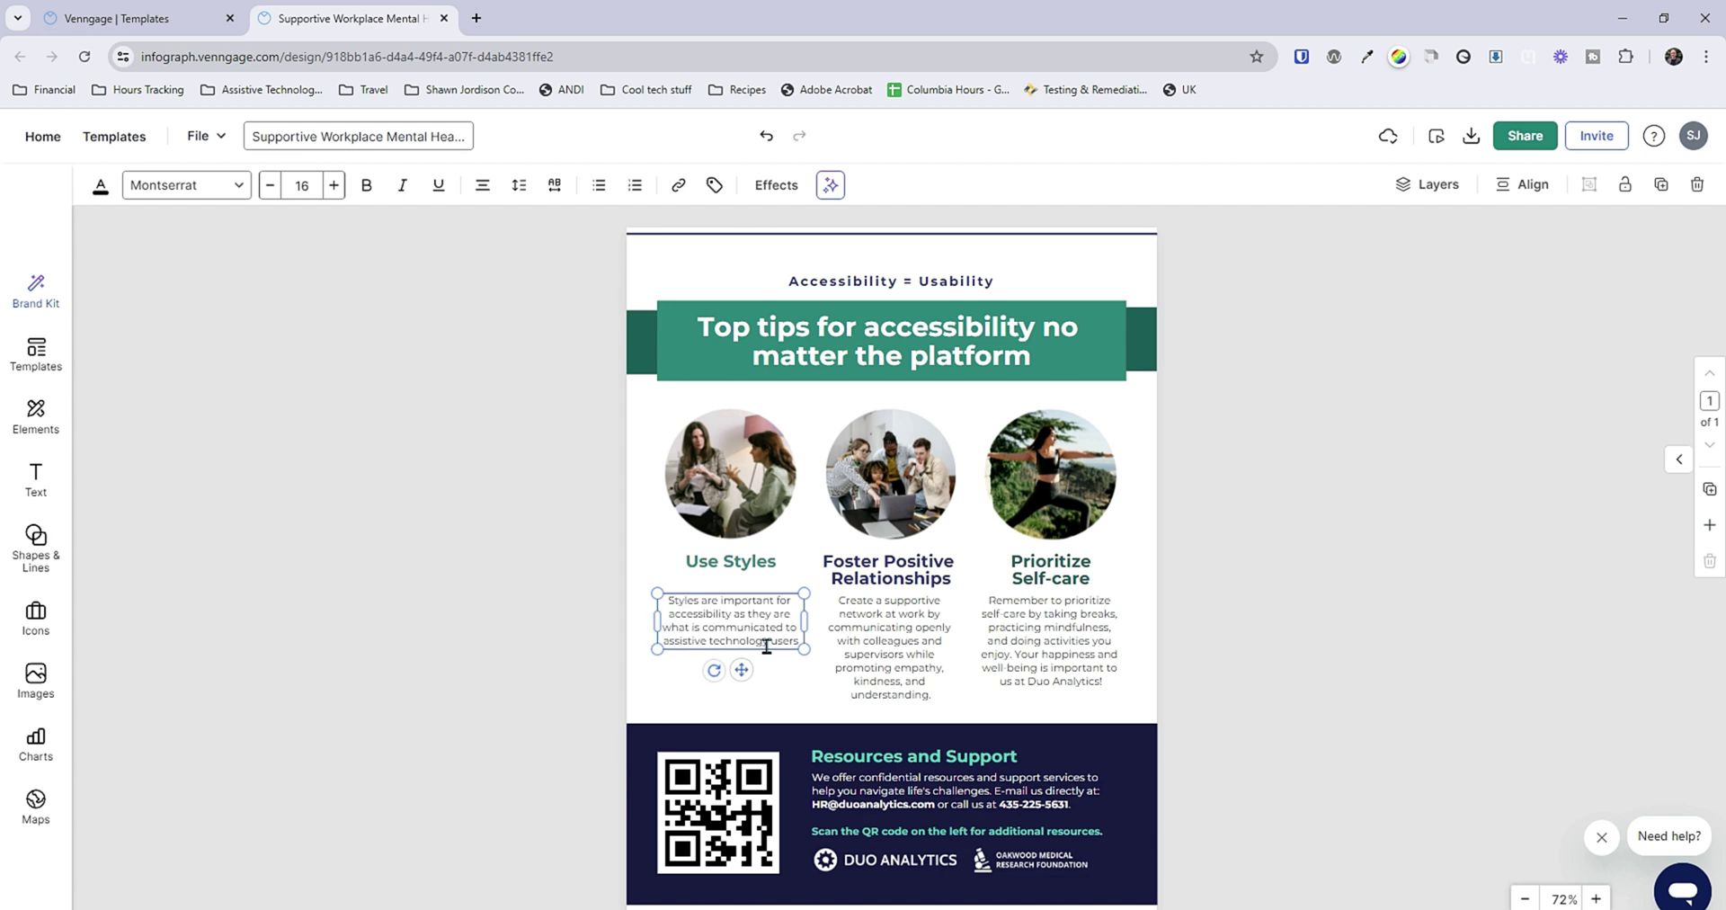
# Retitle Foster Positive Relationships as 'Use Alternate Text' and paste its new description
pyautogui.click(903, 566)
pyautogui.doubleClick(913, 567)
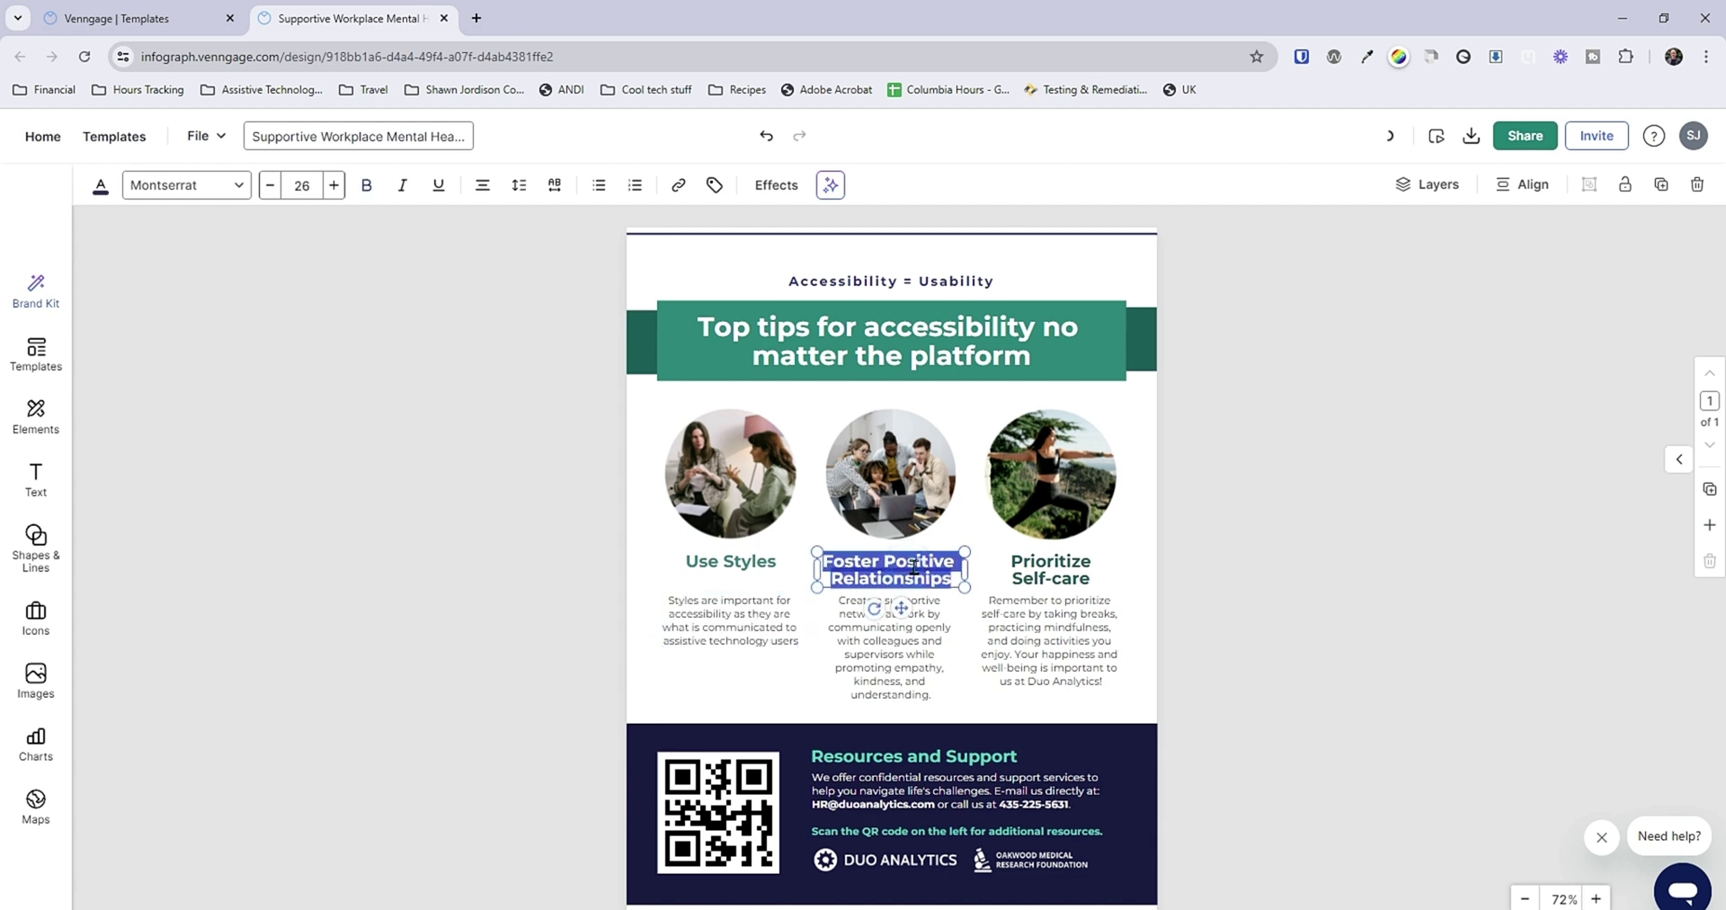
pyautogui.write('Use Alternat')
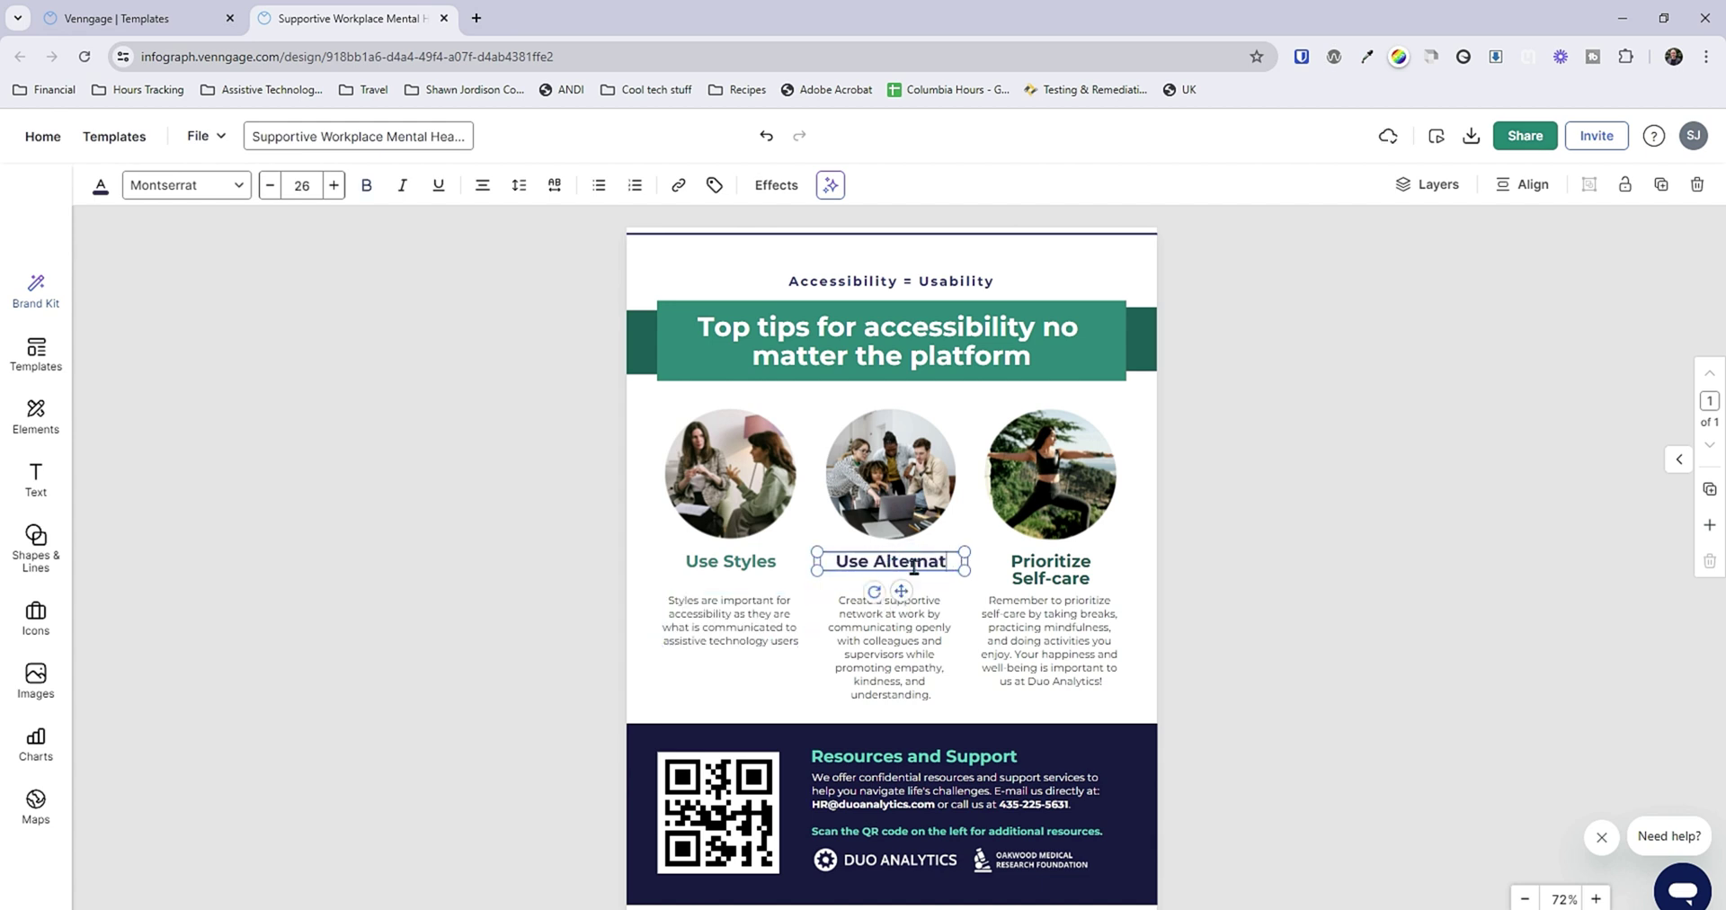
pyautogui.write('e TExt')
pyautogui.doubleClick(908, 663)
pyautogui.write('Make sure your alternate text is clear and to the point. It should be descriptive and avoid vague language')
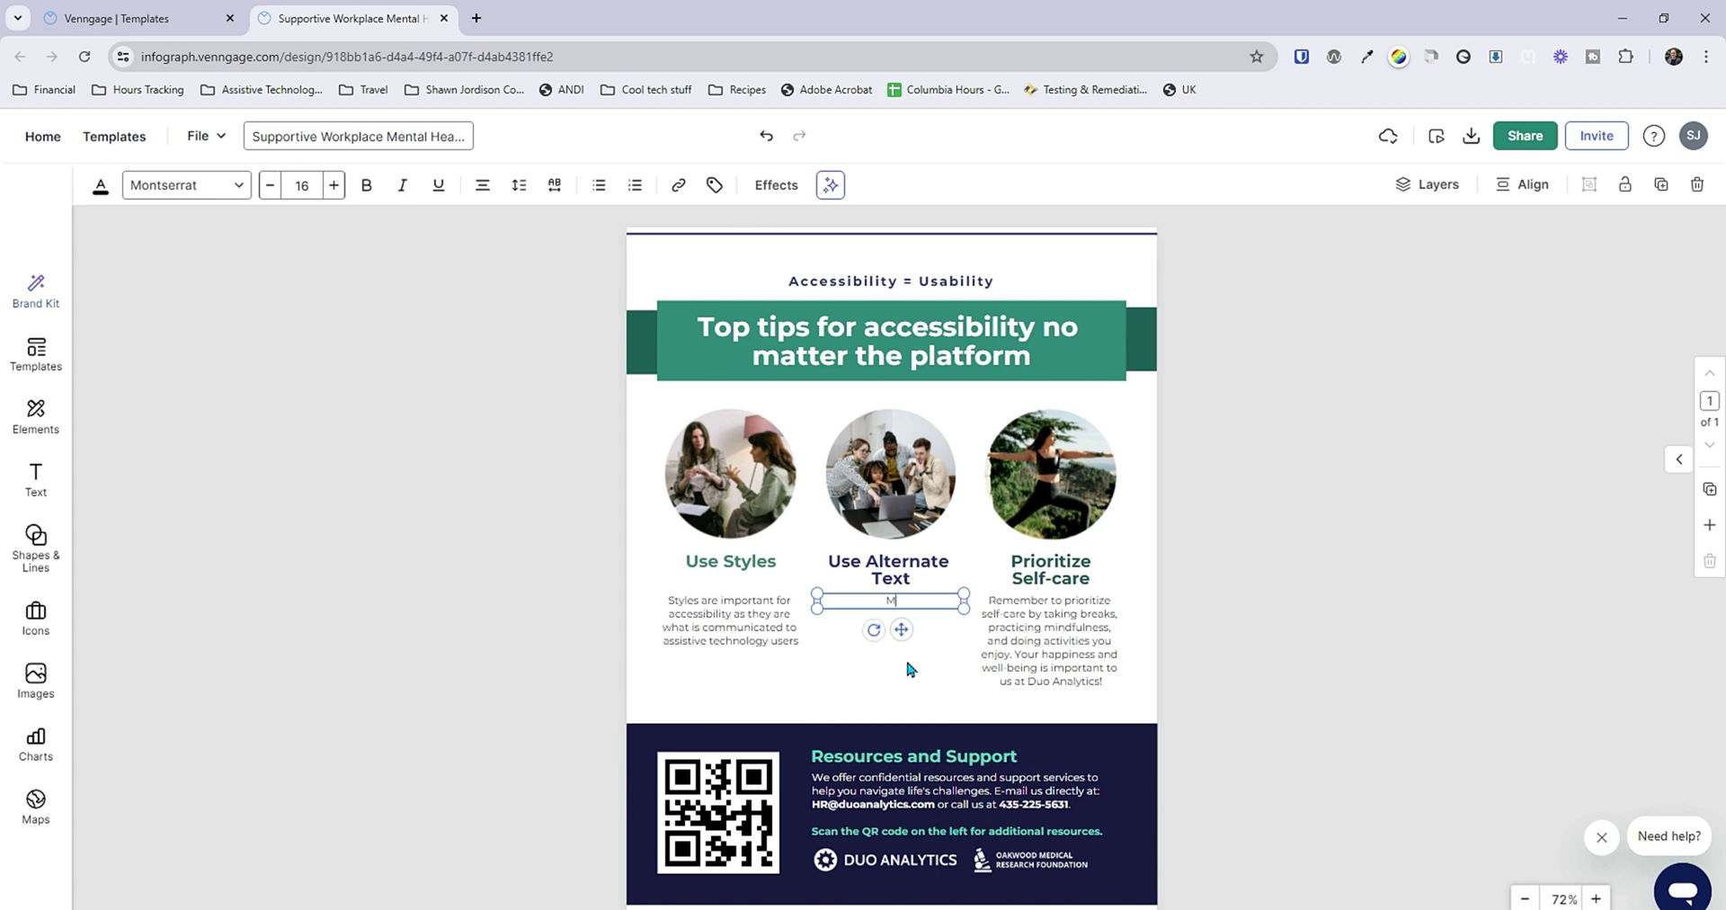
# Retitle Prioritize Self-care as 'Check Color Contrast' and highlight its description text
pyautogui.click(1052, 568)
pyautogui.doubleClick(1071, 569)
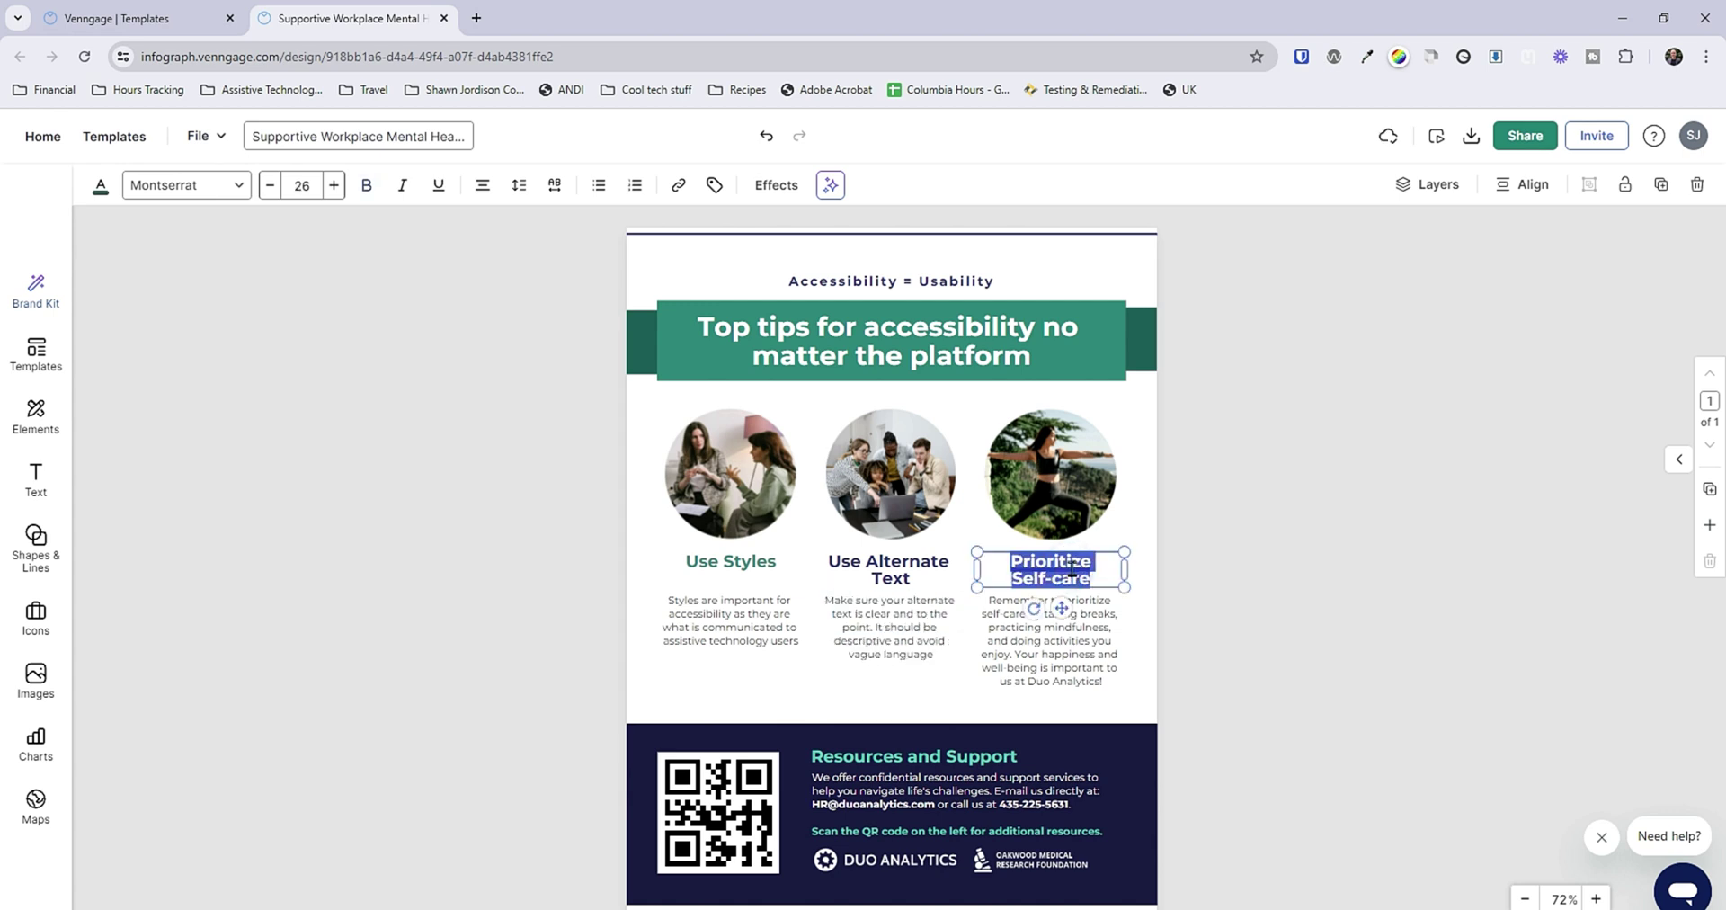
pyautogui.write('Check Color Cont')
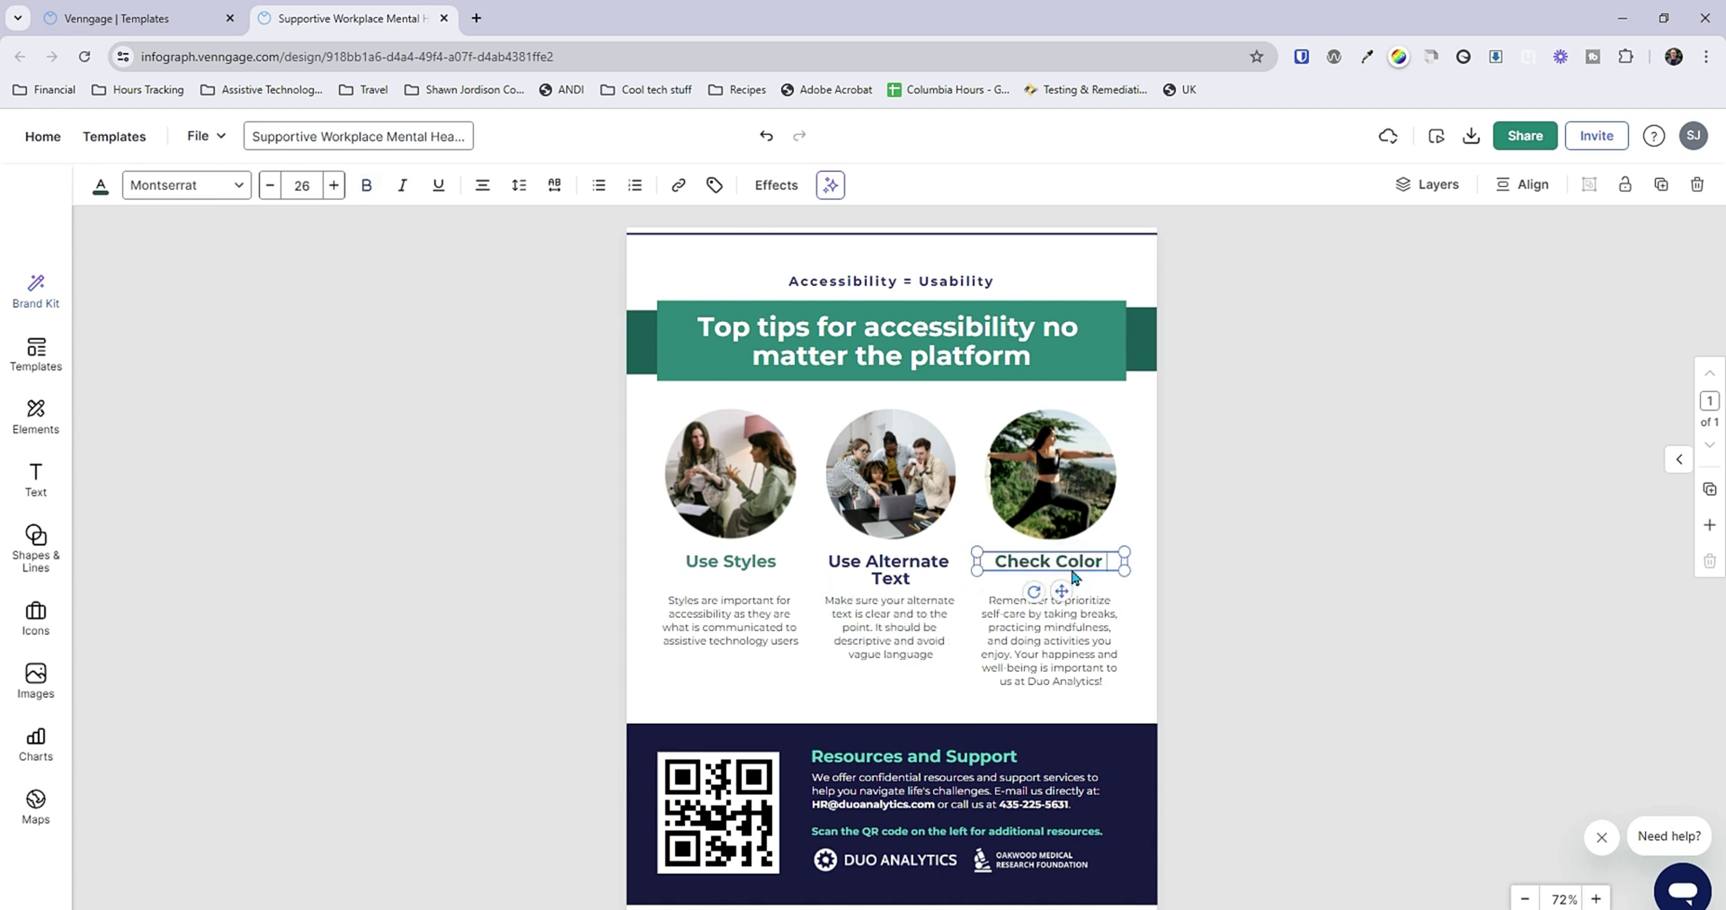
pyautogui.write('rast')
pyautogui.click(1113, 653)
pyautogui.doubleClick(1113, 654)
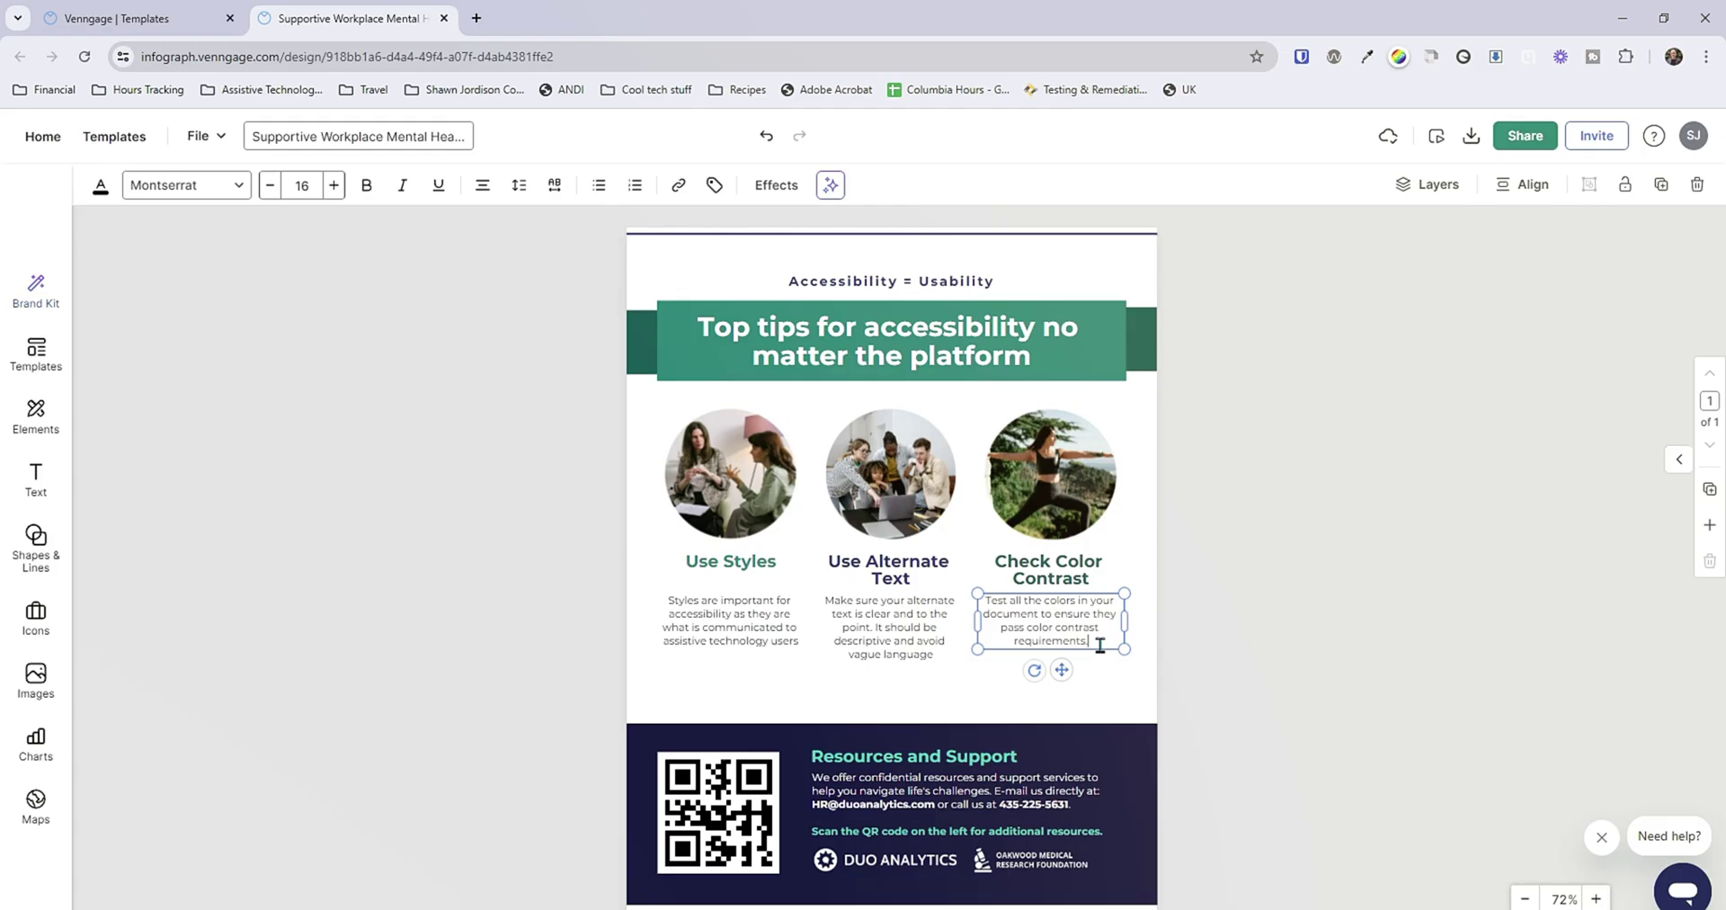
pyautogui.click(967, 541)
pyautogui.click(773, 467)
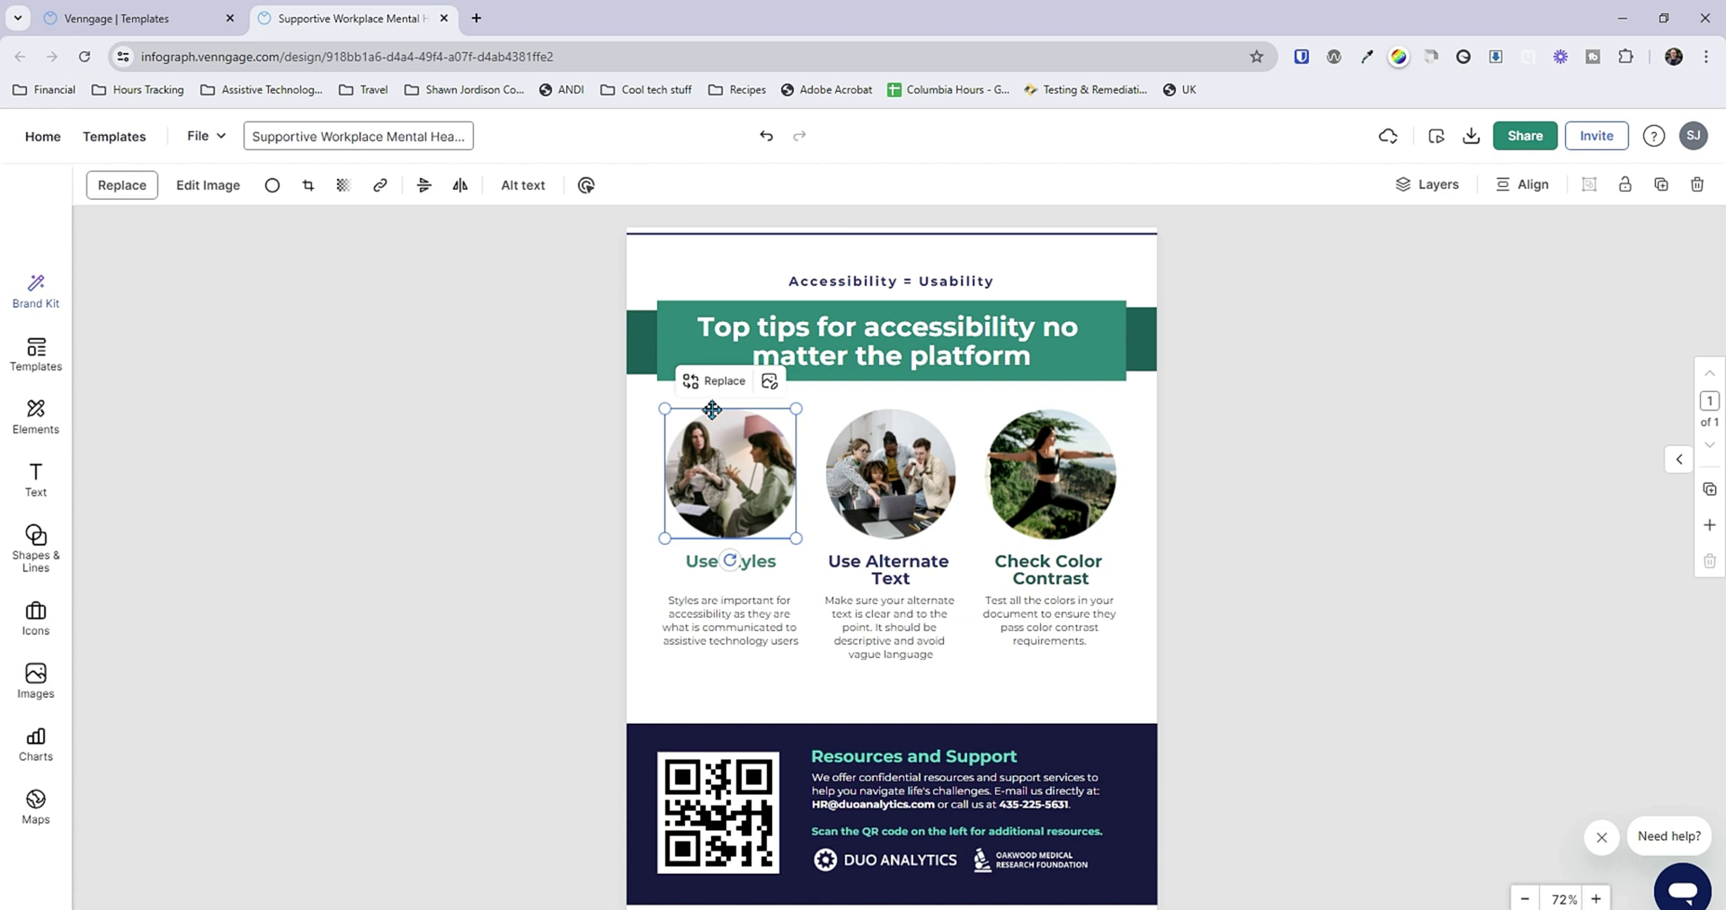
# Replace the photo above Use Styles with the underlined A icon found by searching icons for 'style'
pyautogui.click(715, 380)
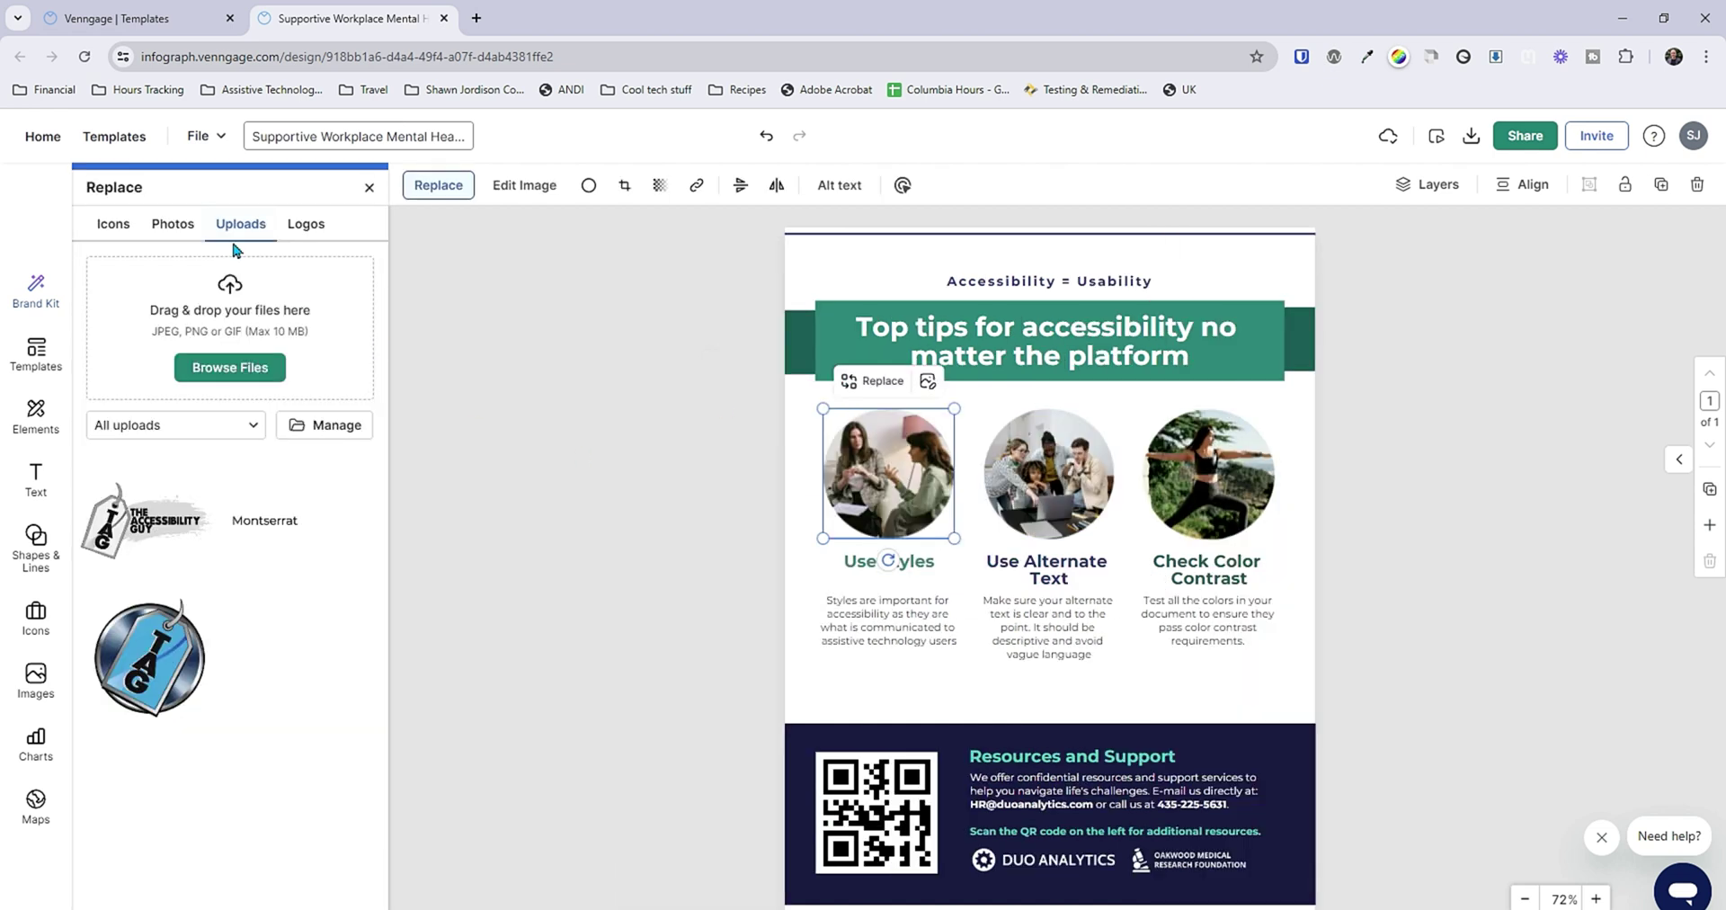
pyautogui.click(104, 229)
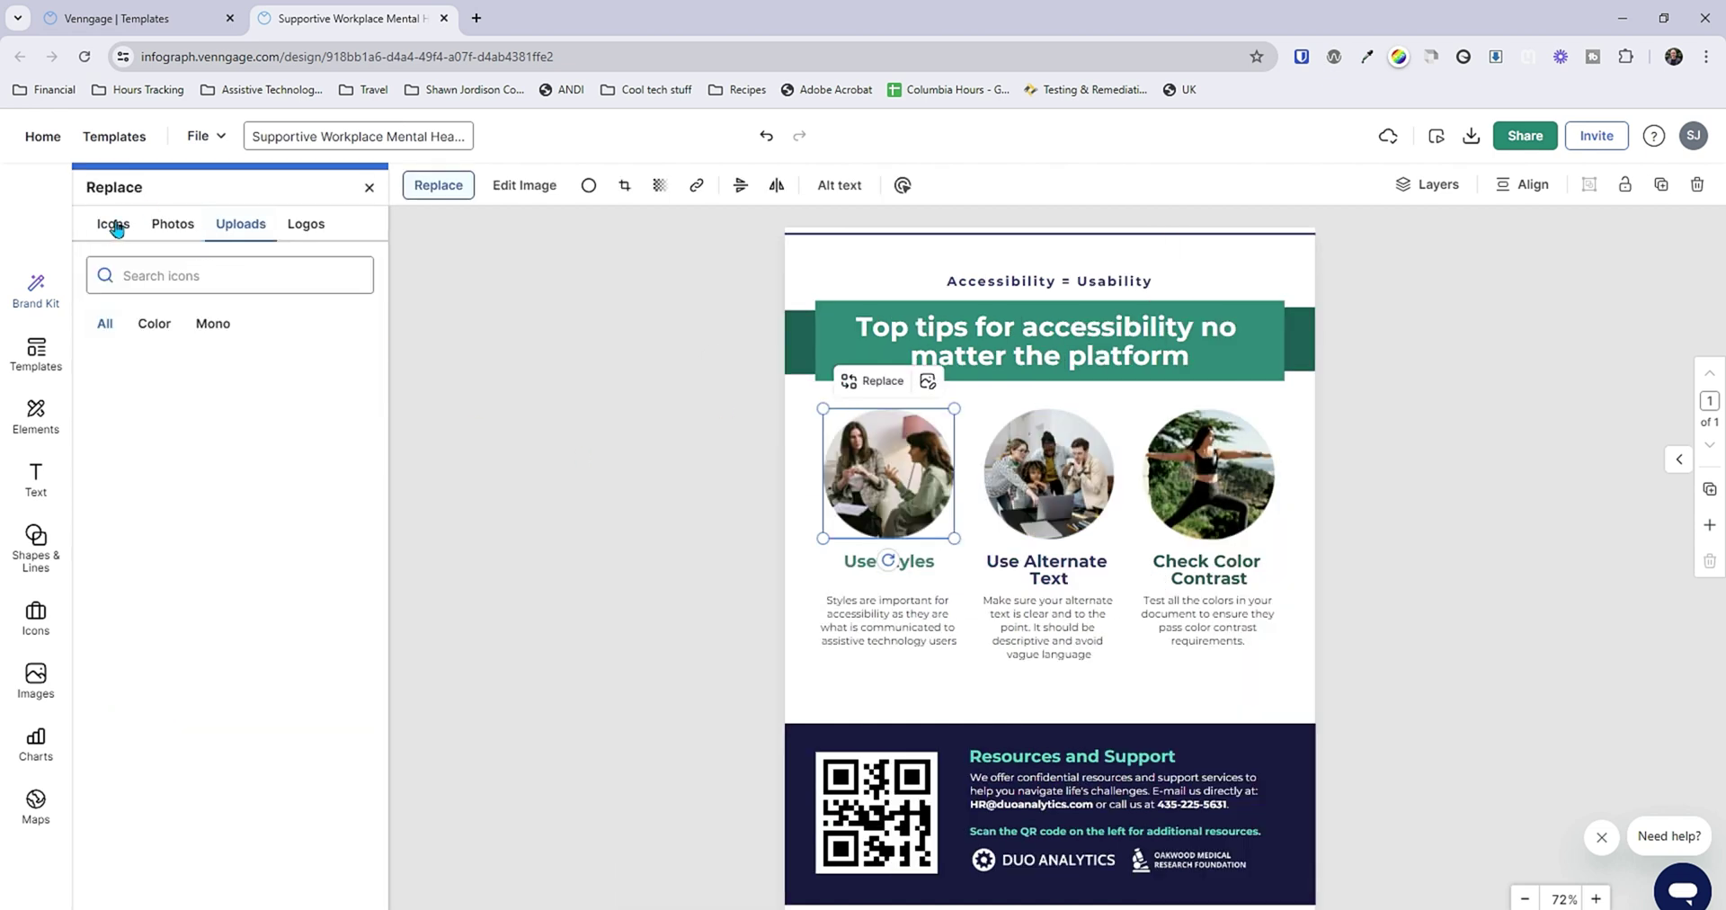
pyautogui.click(179, 236)
pyautogui.click(239, 228)
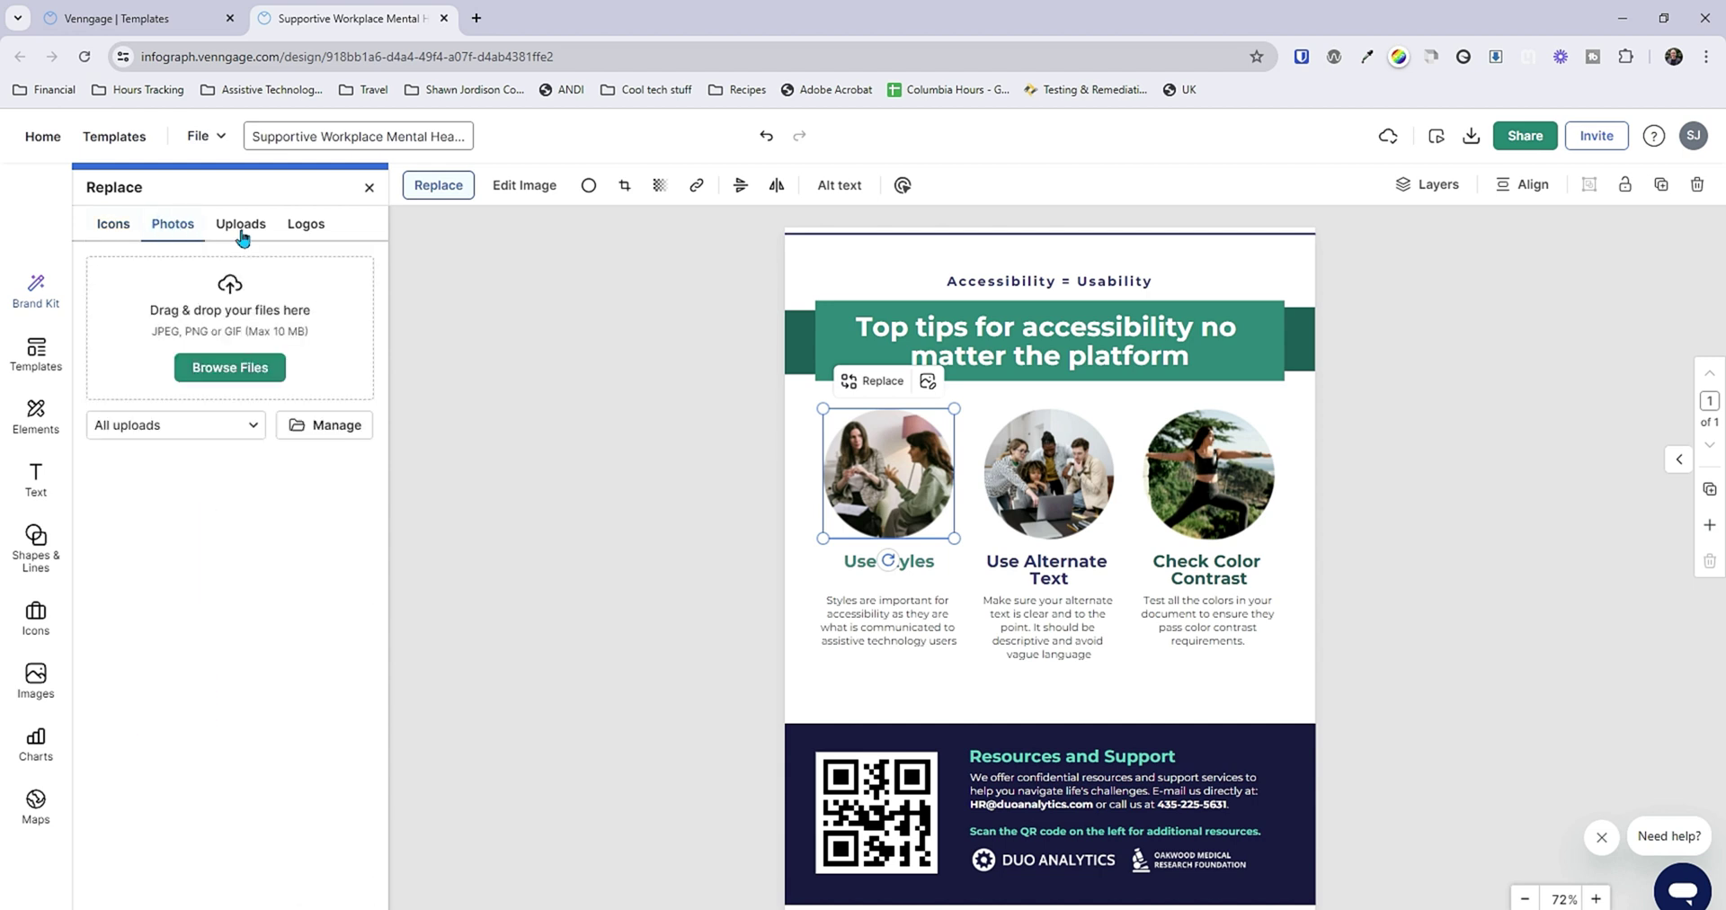
pyautogui.click(306, 225)
pyautogui.click(175, 270)
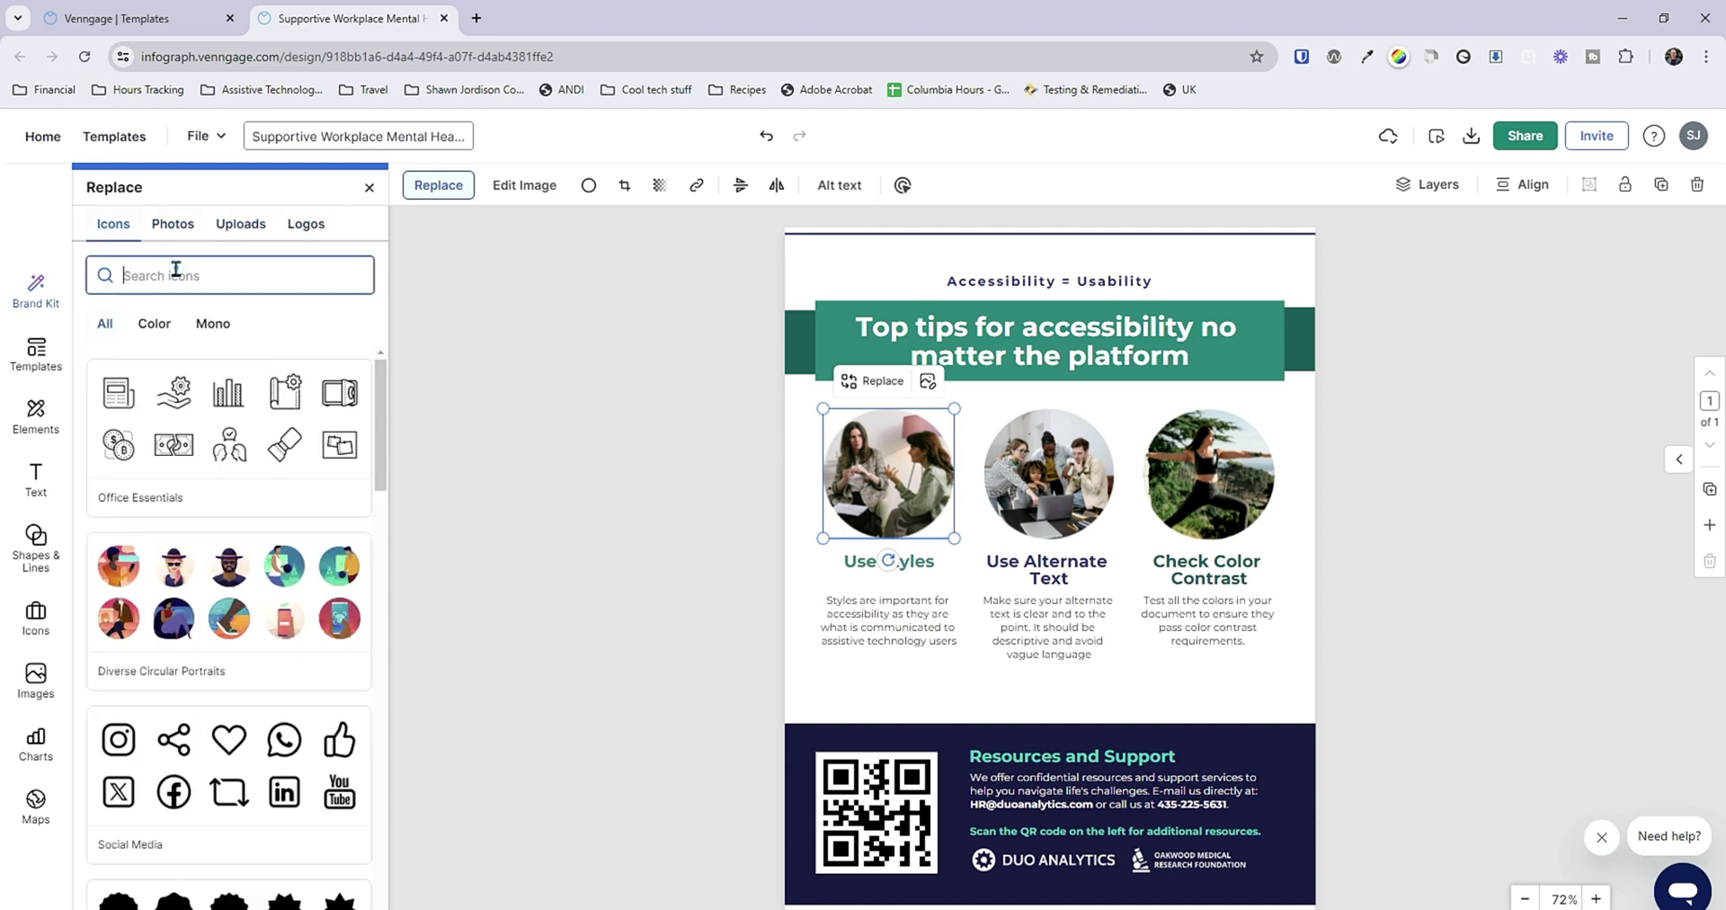
pyautogui.write('style')
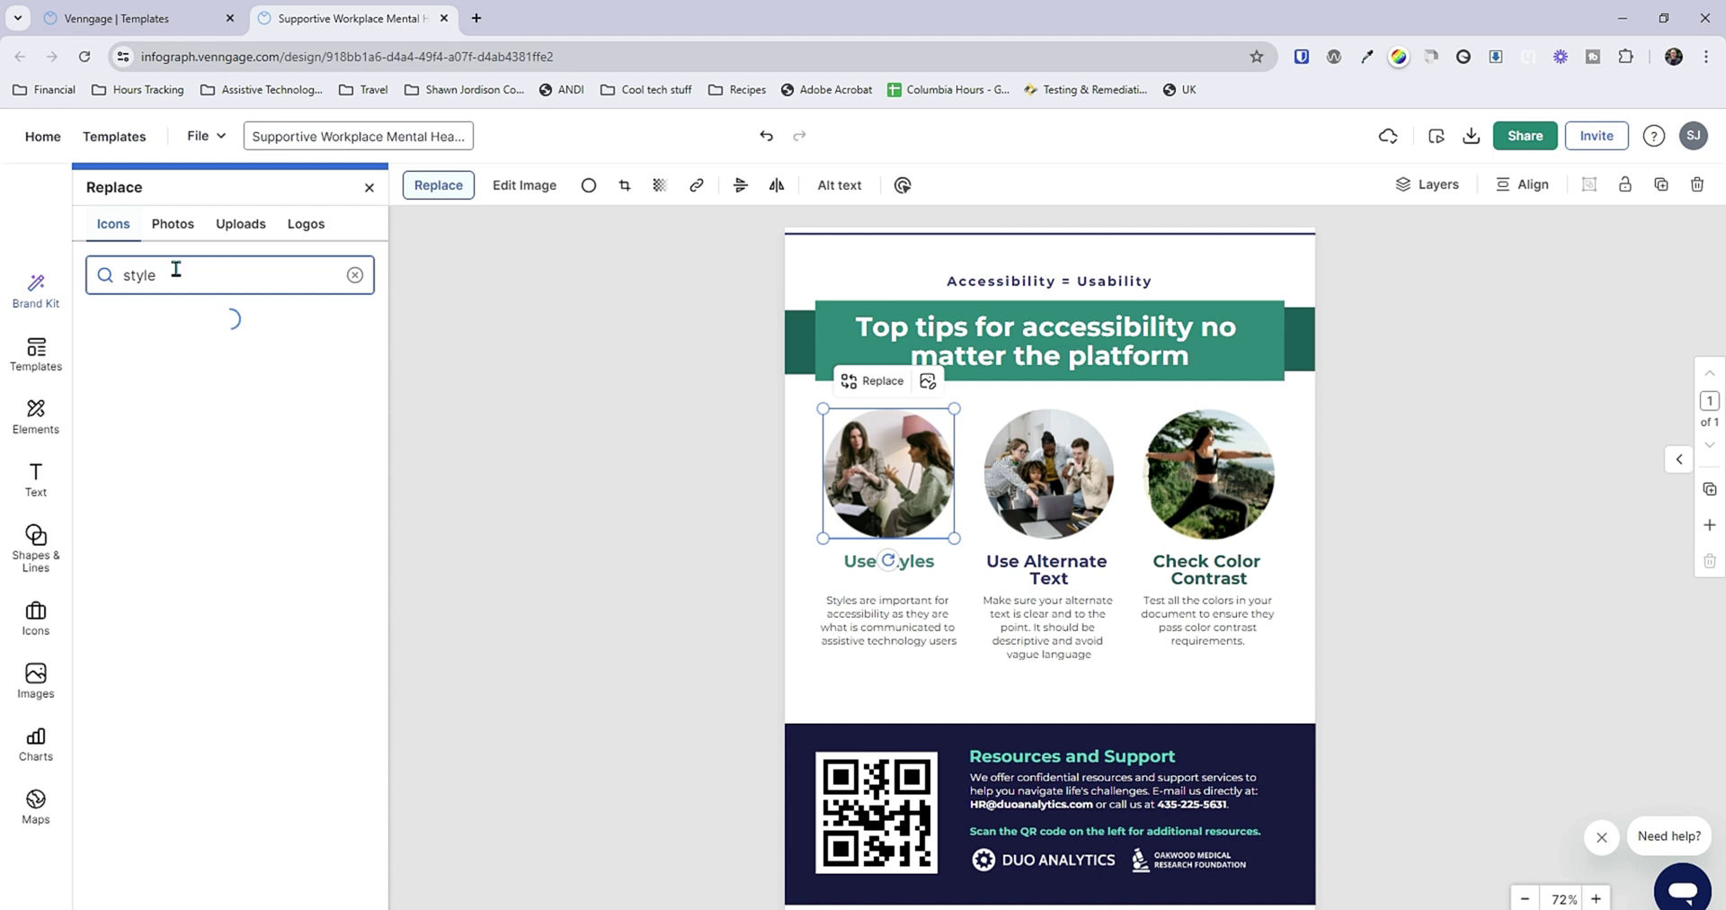
pyautogui.scroll(-3, 342, 607)
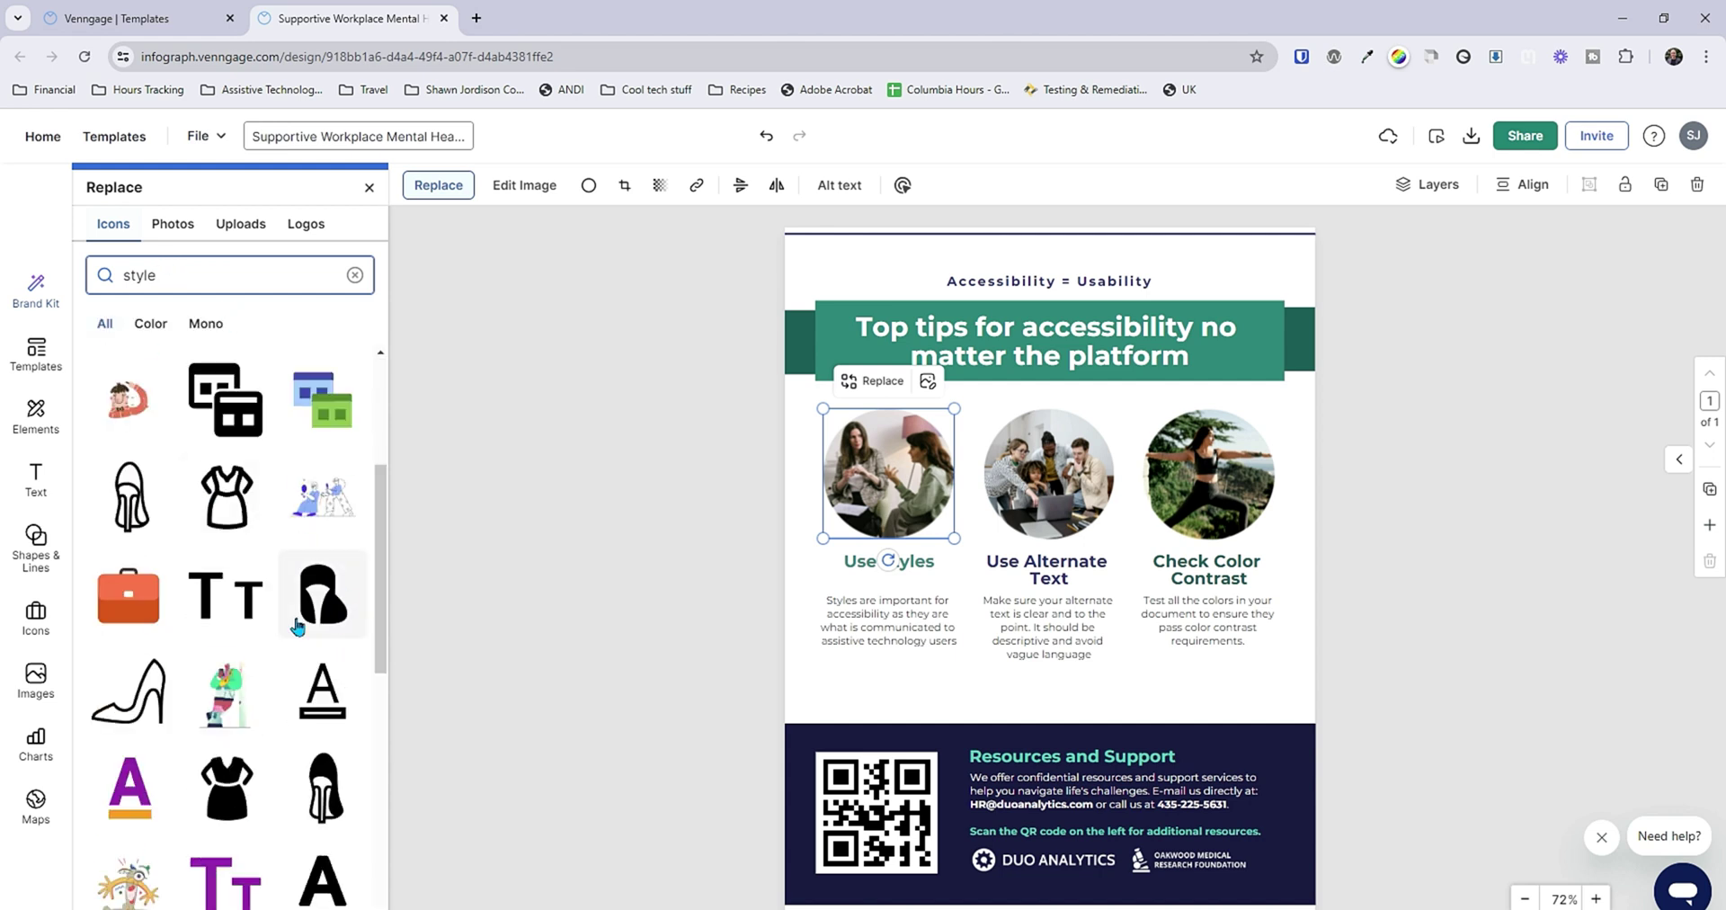
pyautogui.click(232, 595)
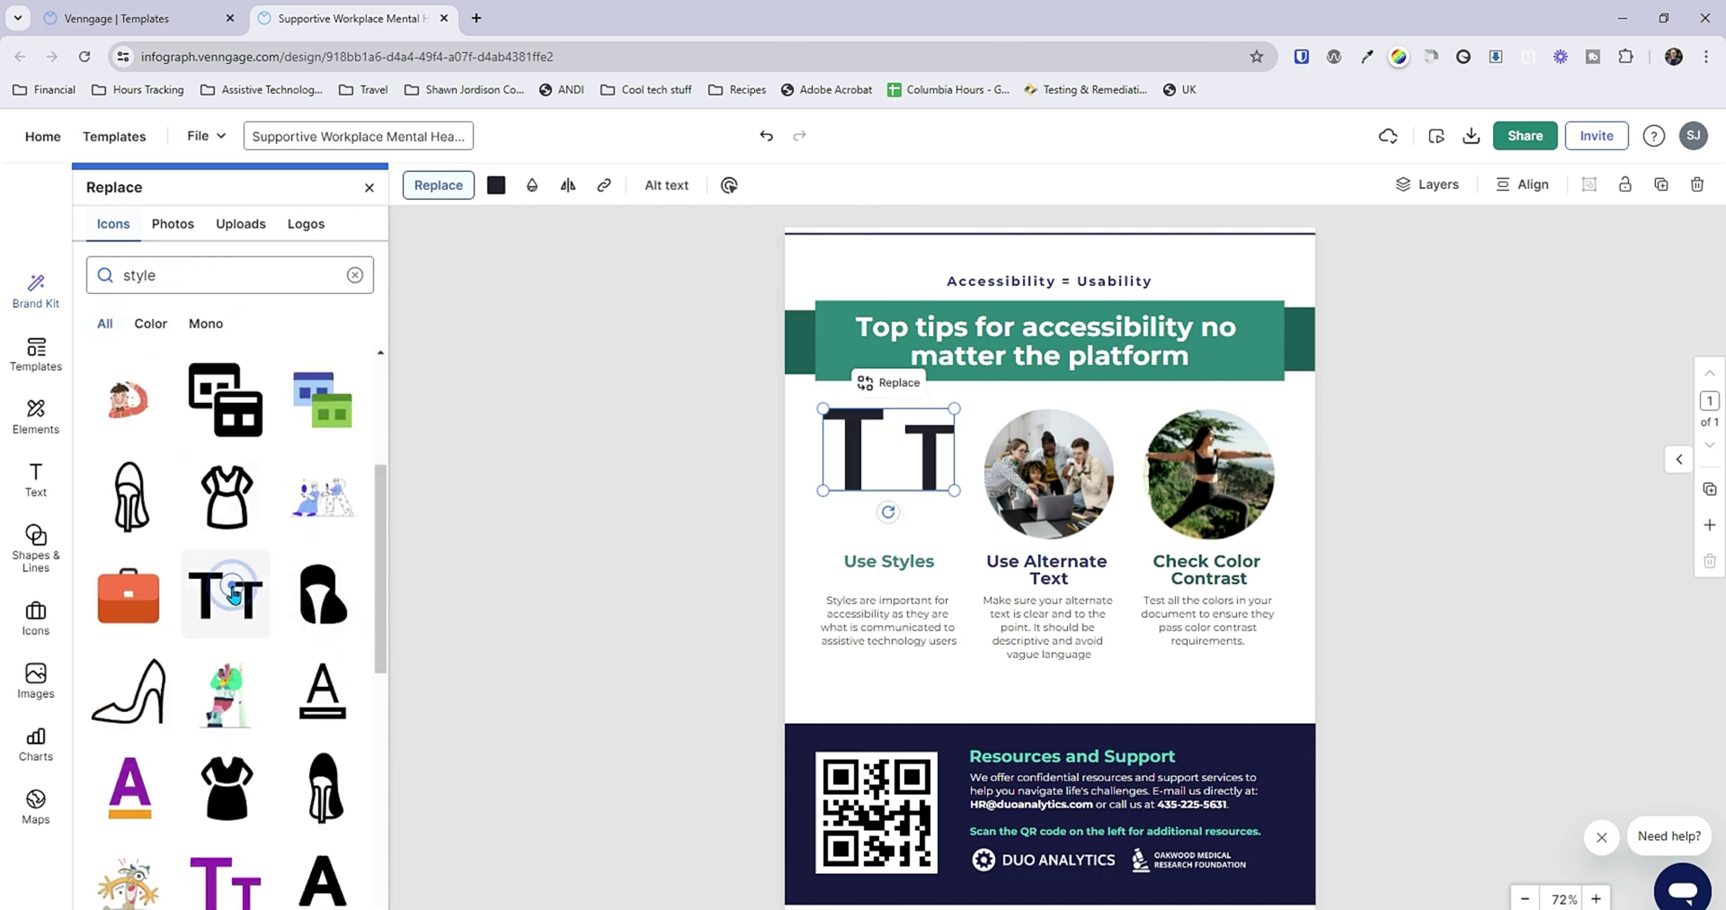
pyautogui.click(312, 676)
pyautogui.scroll(-3, 301, 670)
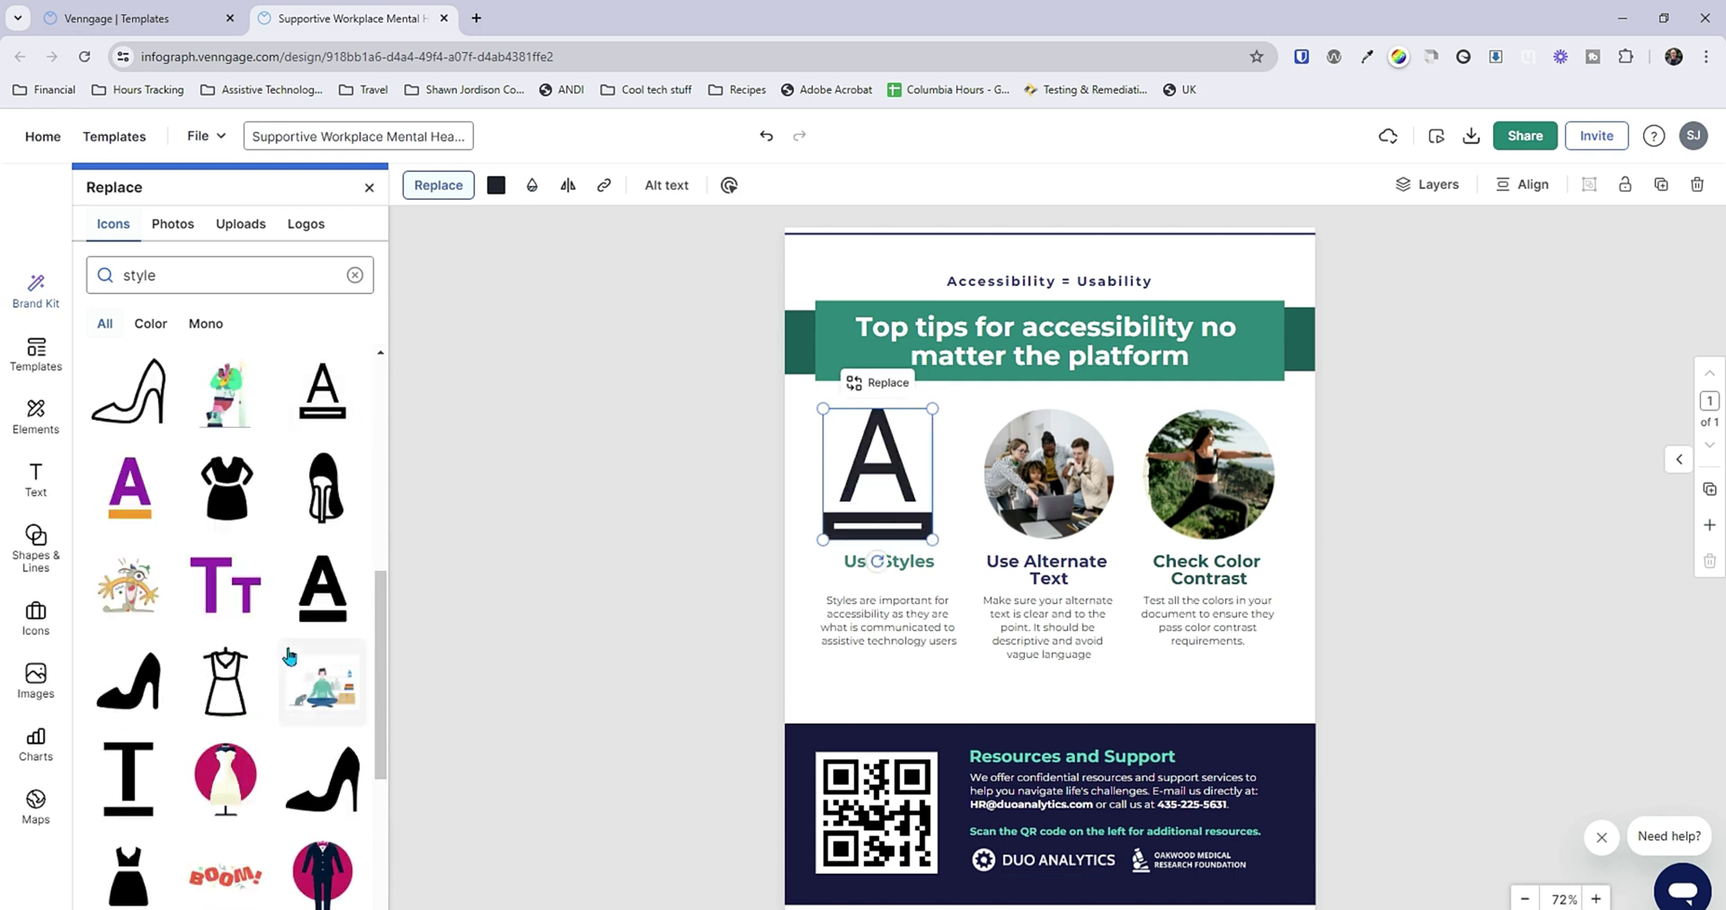
pyautogui.scroll(-5, 269, 647)
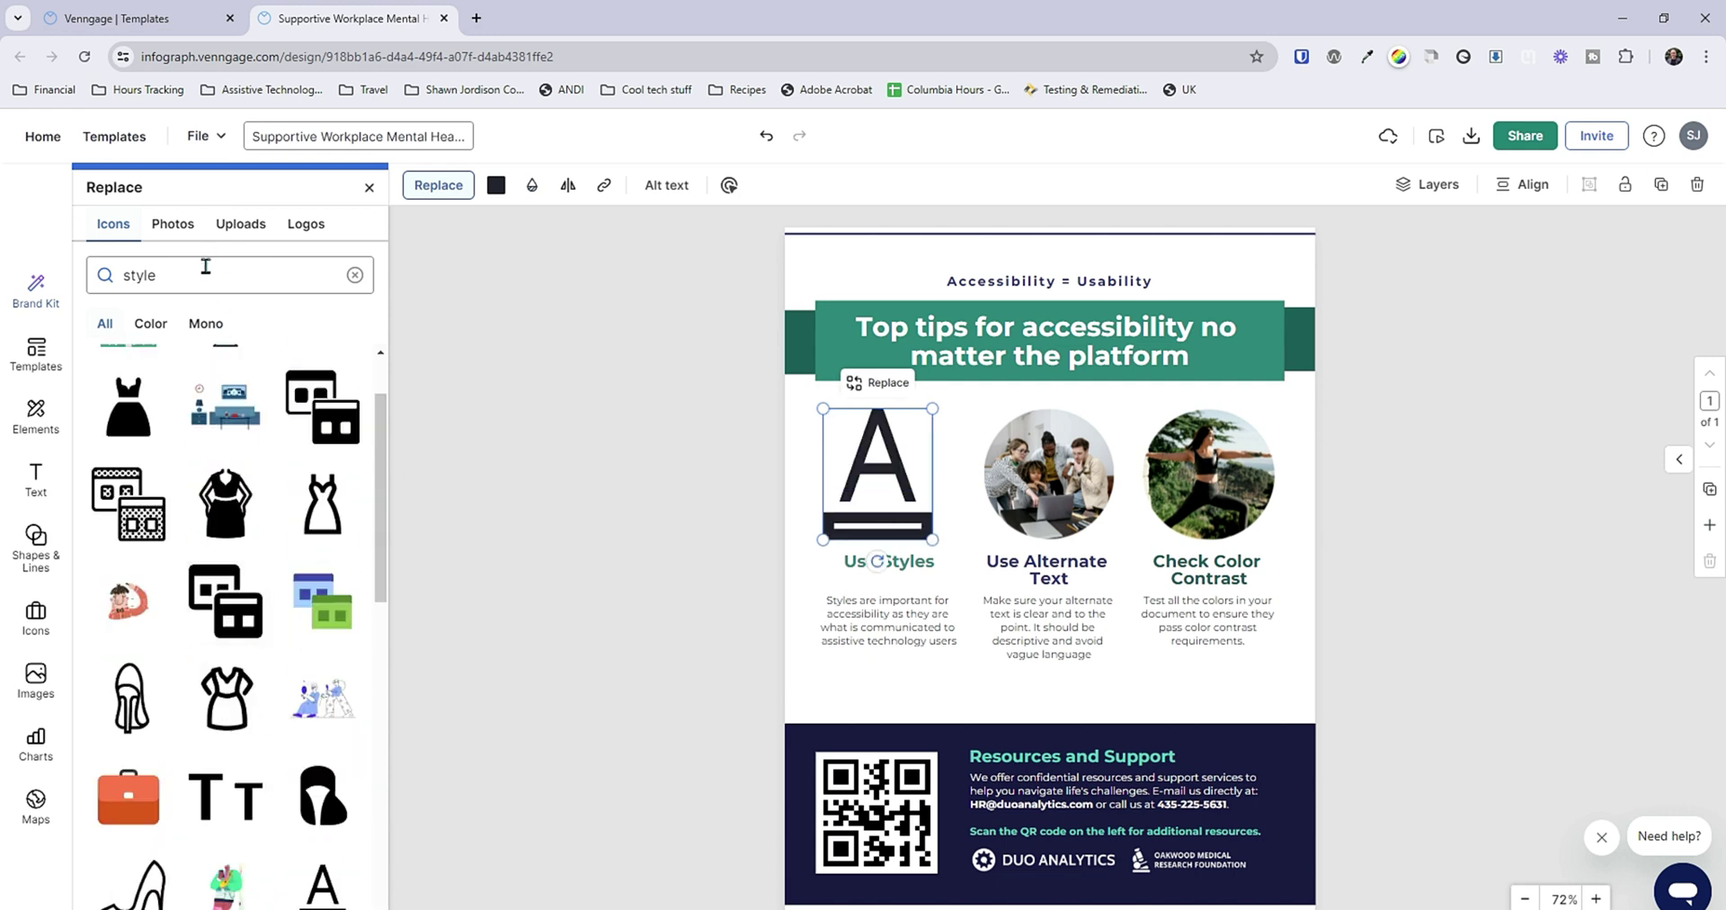
# Mark the underlined A icon above Use Styles as decorative in its alt text settings
pyautogui.click(992, 458)
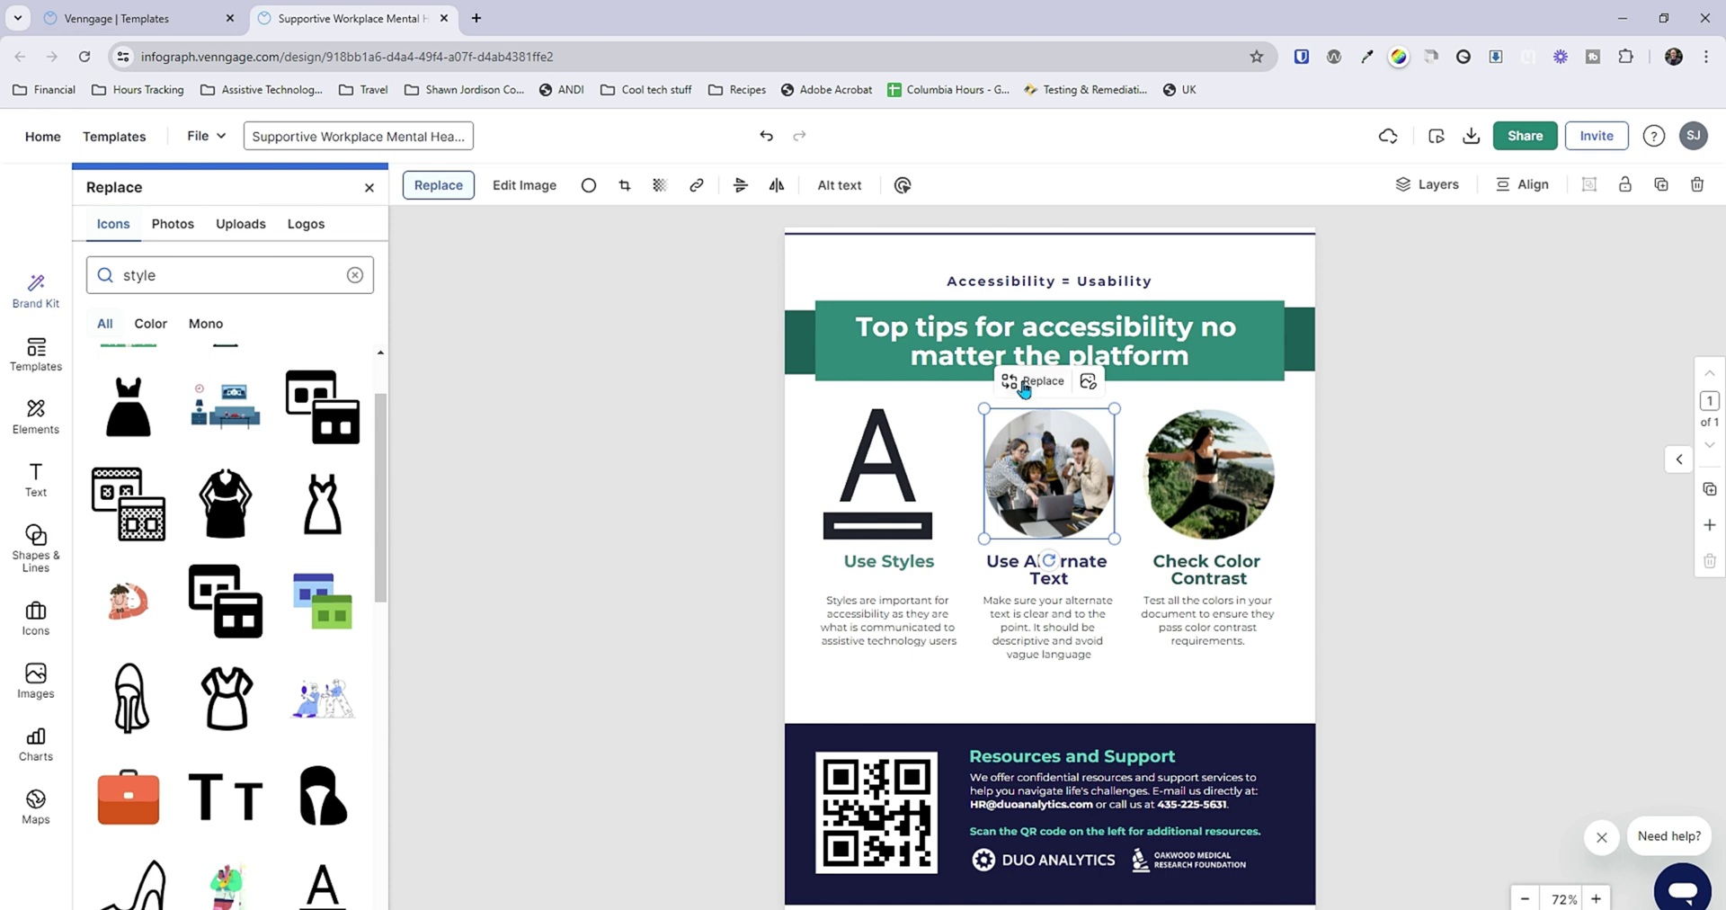
pyautogui.click(881, 459)
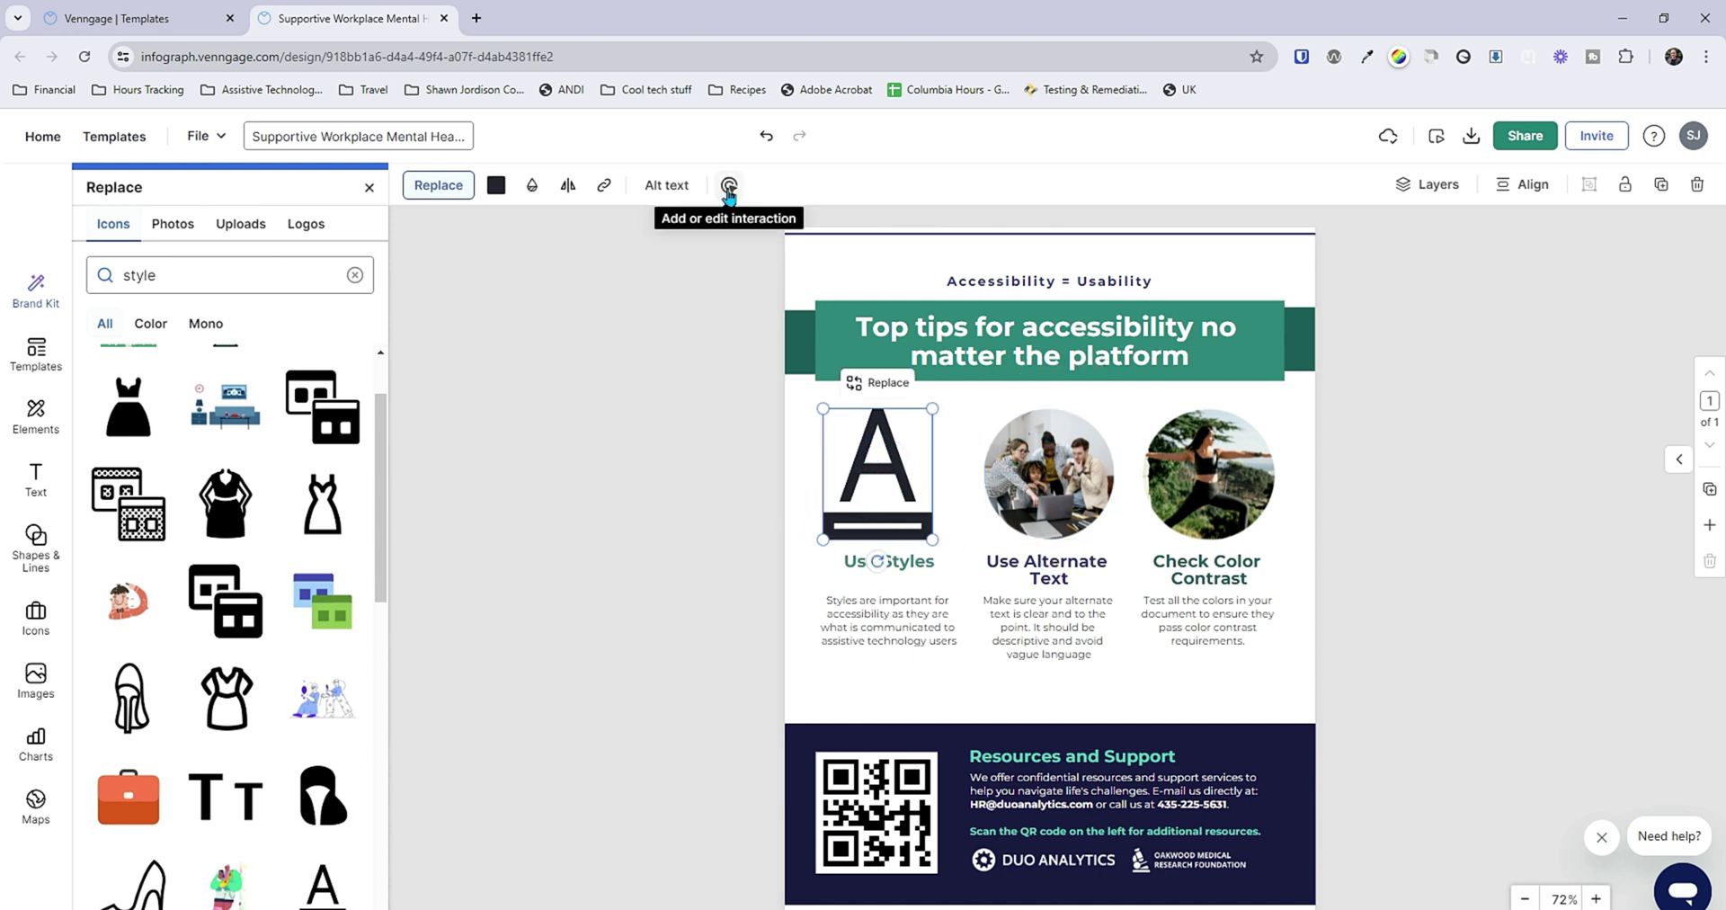
pyautogui.click(666, 184)
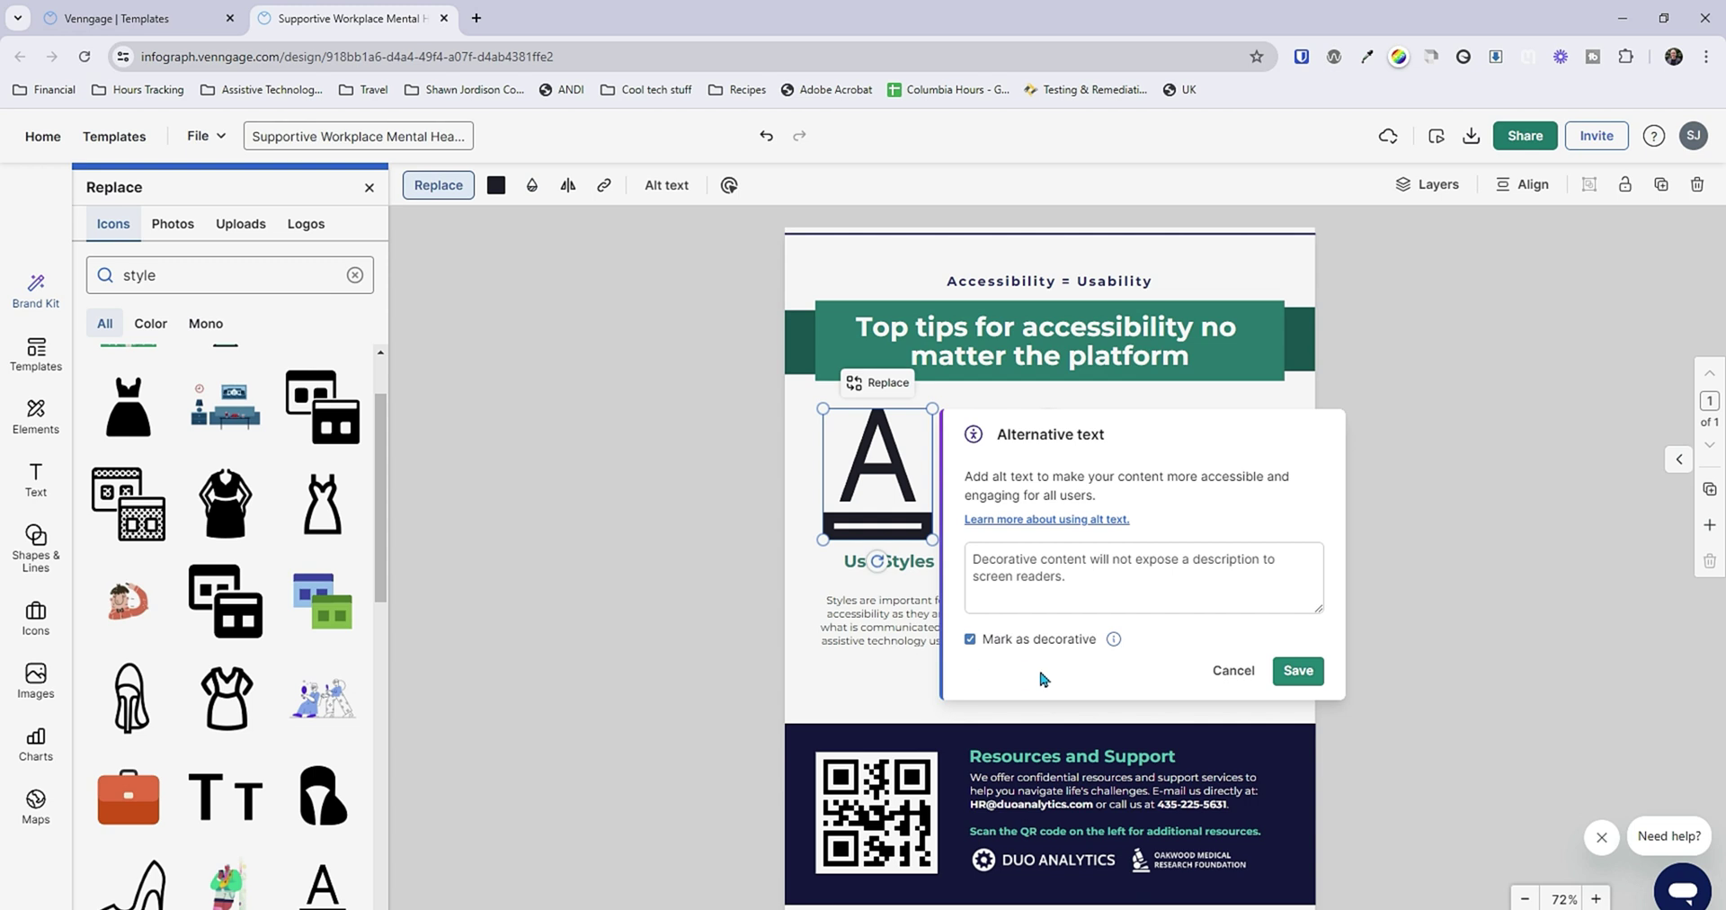
pyautogui.click(1317, 670)
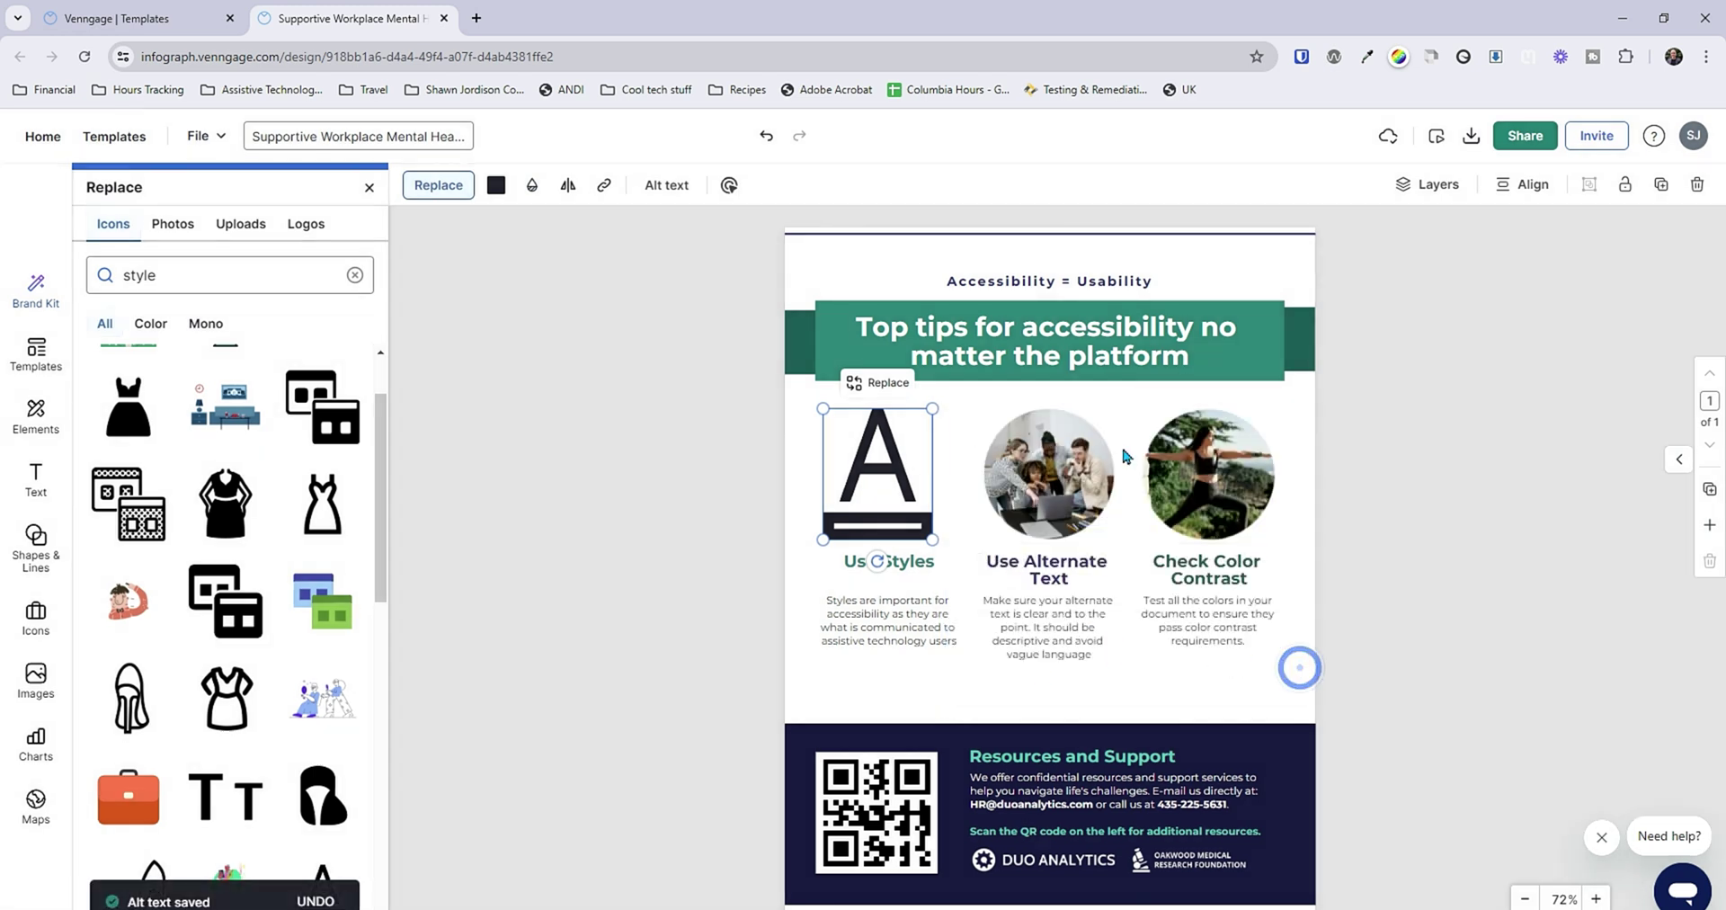
pyautogui.click(1037, 454)
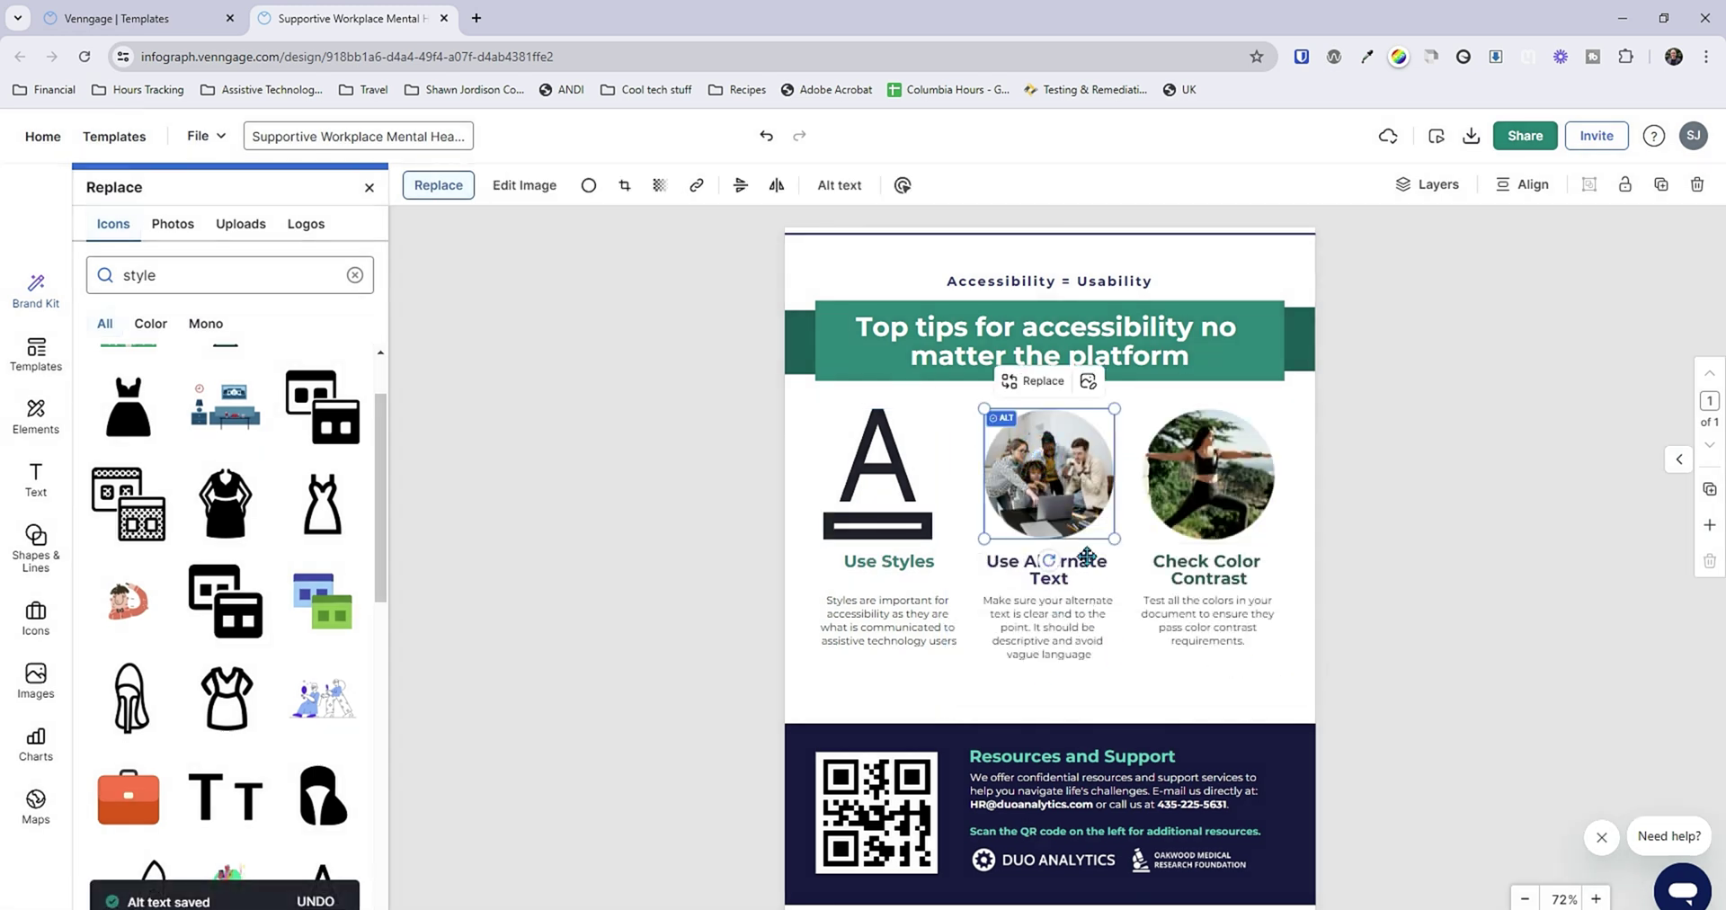
# Replace the Use Alternate Text photo with the Alt icon from an 'alt text' search, marked decorative
pyautogui.click(260, 284)
pyautogui.hotkey('ctrl', 'a')
pyautogui.write('a')
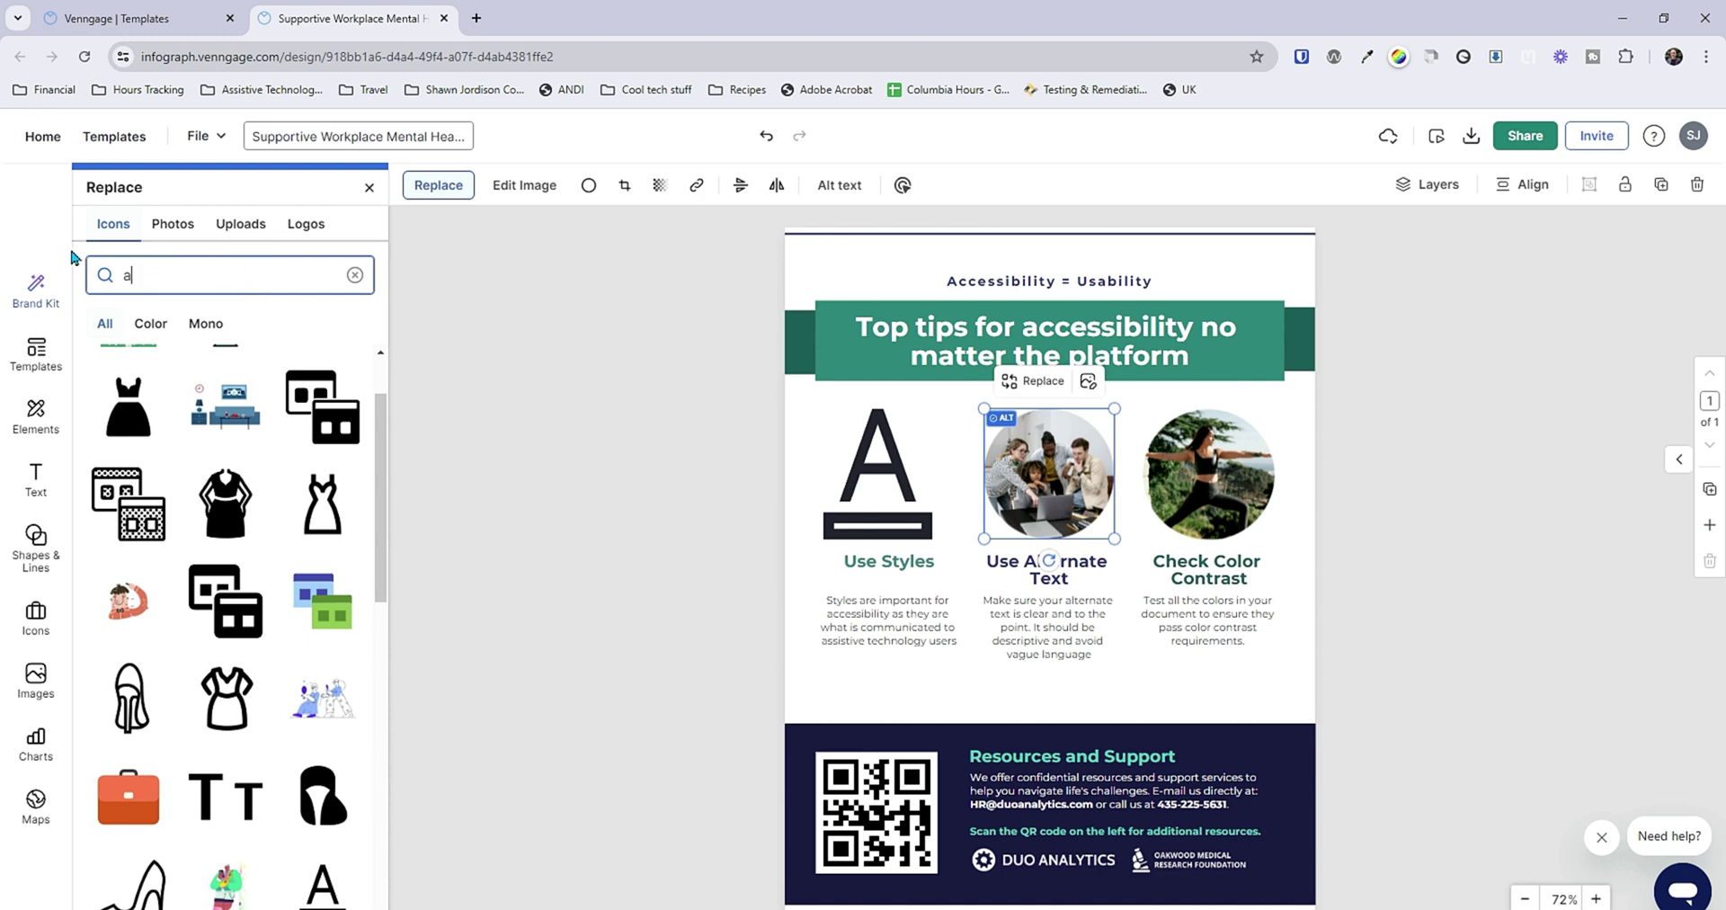
pyautogui.write('lt text')
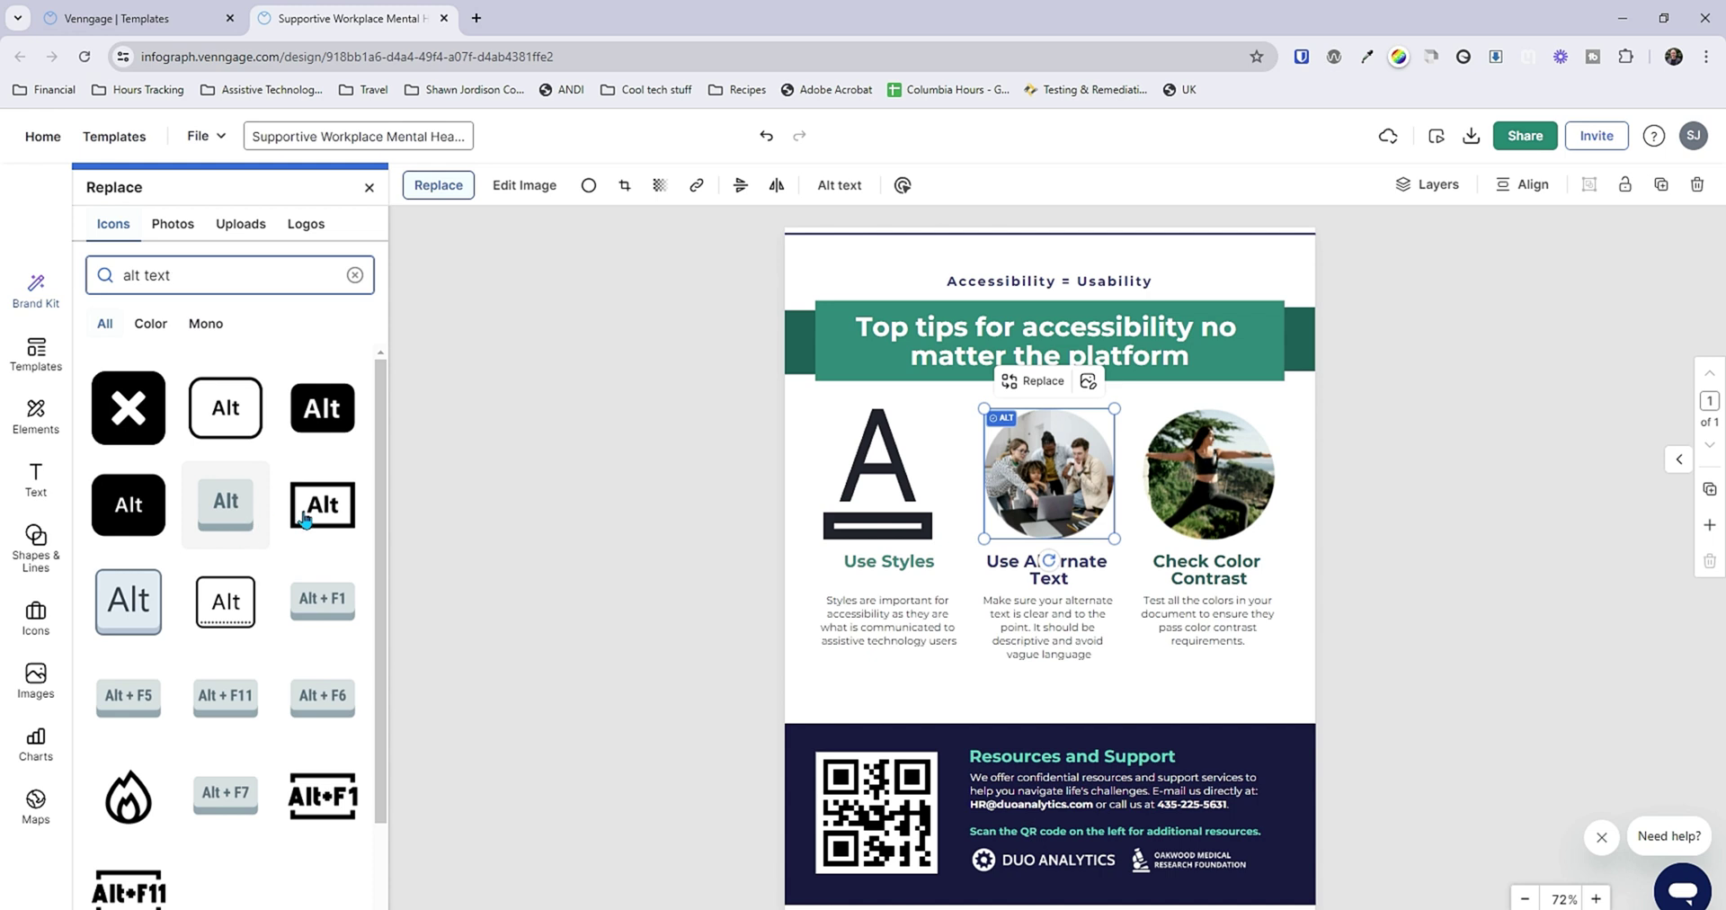
pyautogui.click(225, 600)
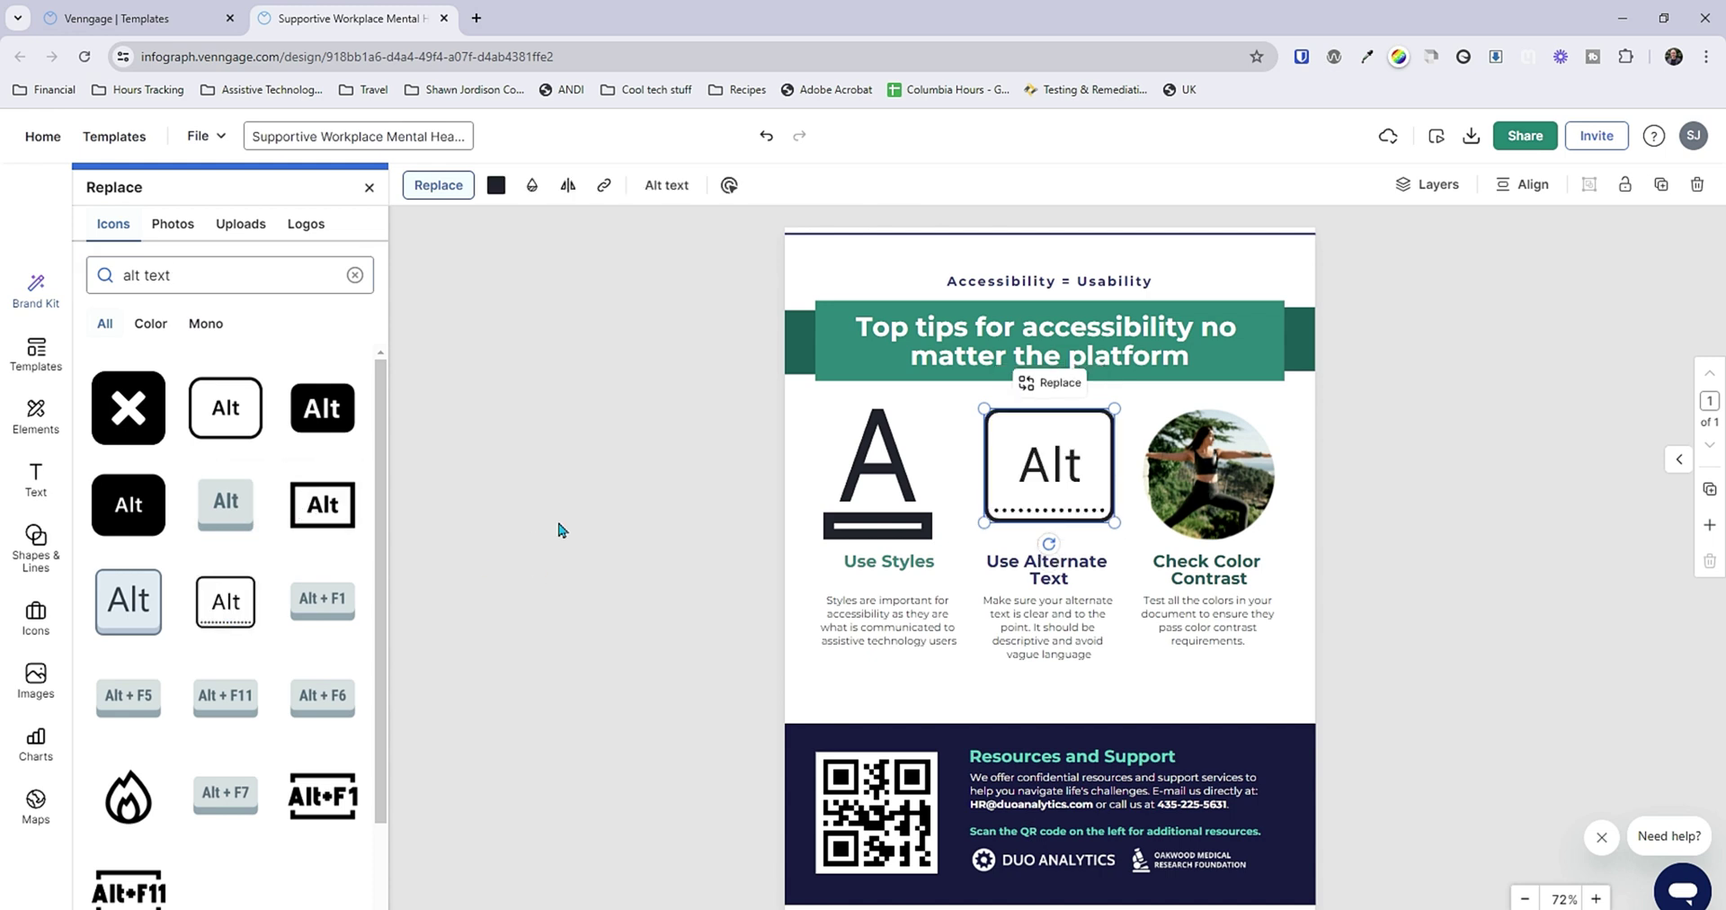
pyautogui.click(671, 189)
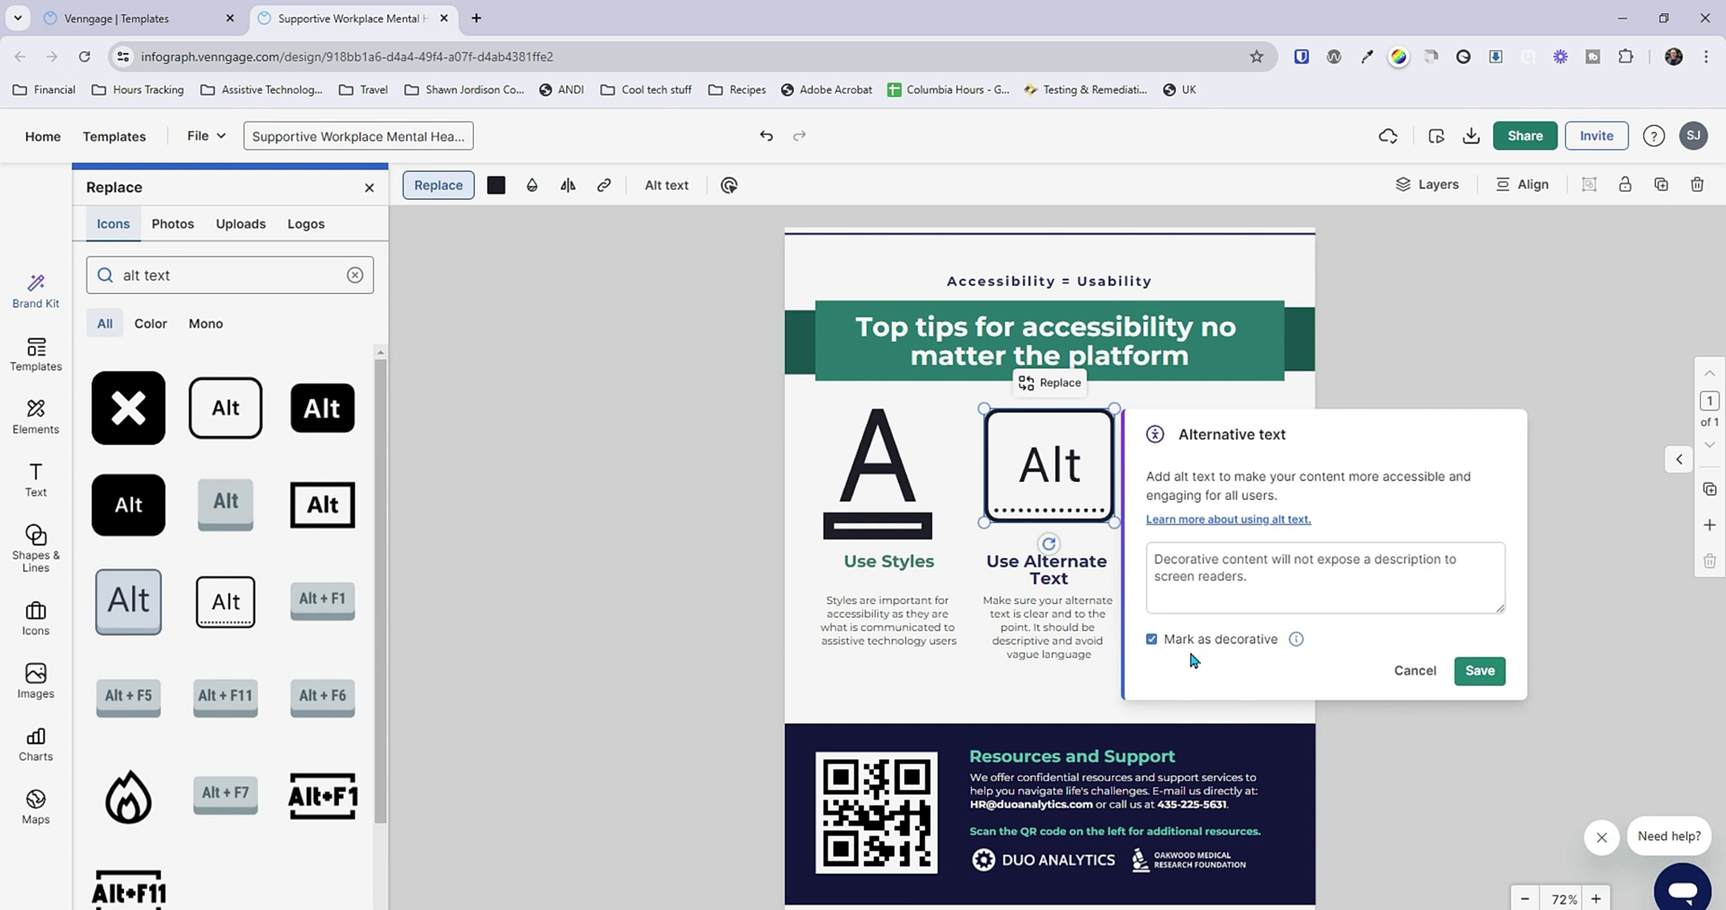
pyautogui.click(1479, 670)
# Swap the Check Color Contrast photo for a smaller colourful abstract image, marked decorative
pyautogui.click(1209, 472)
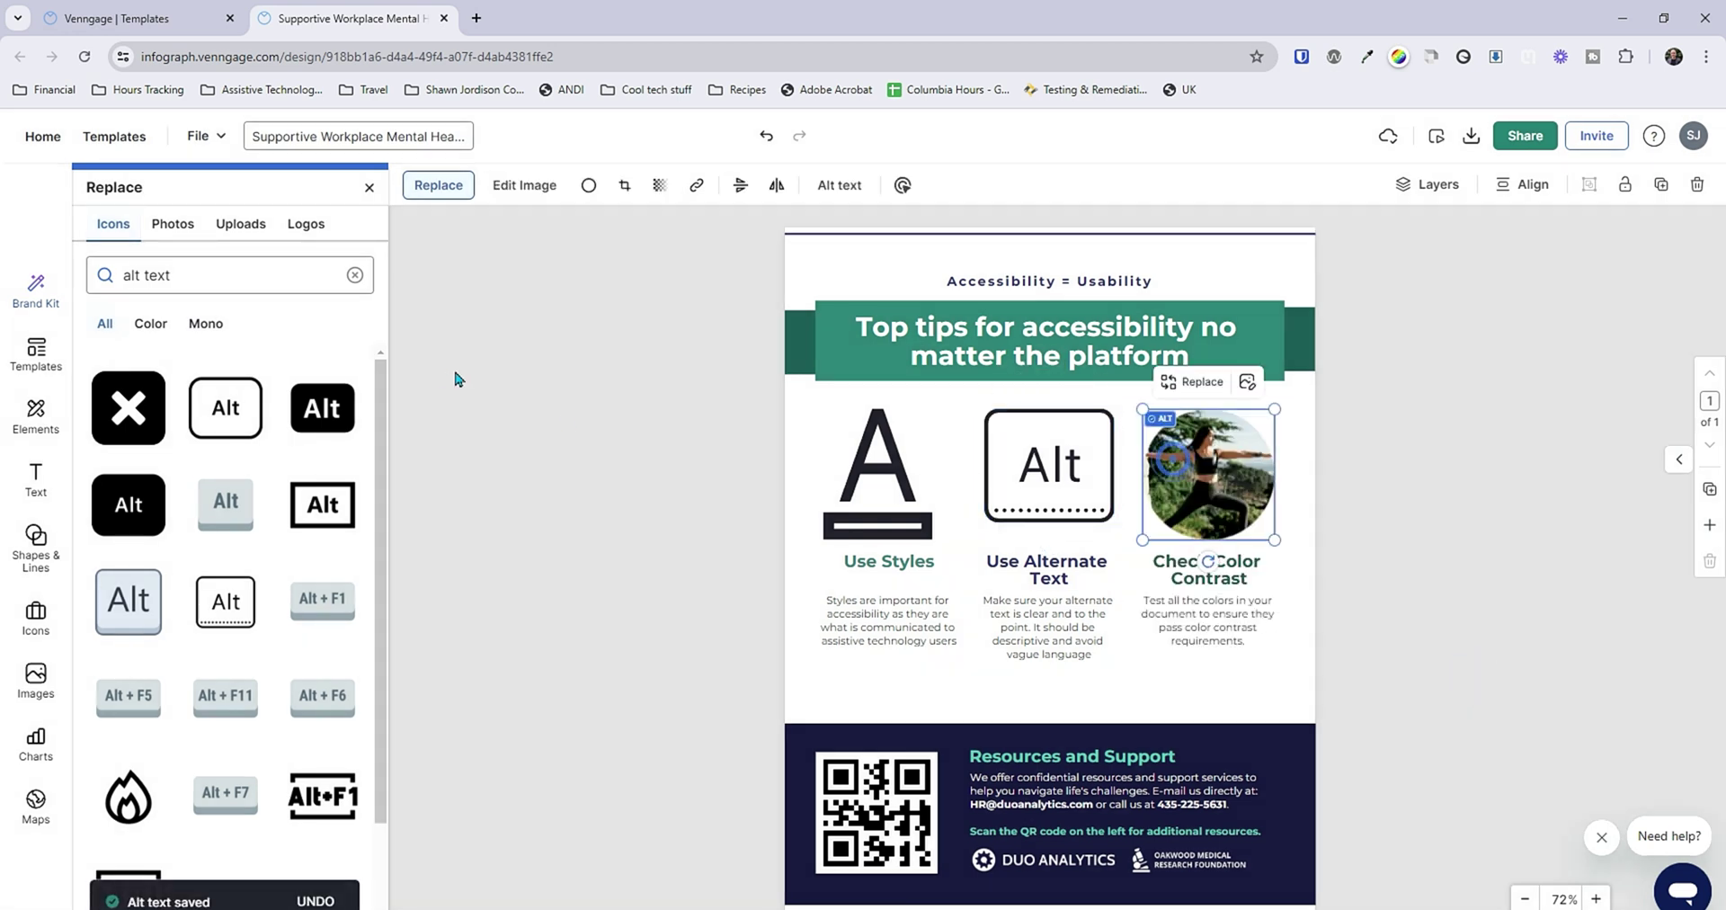
pyautogui.tripleClick(299, 285)
pyautogui.write('colo')
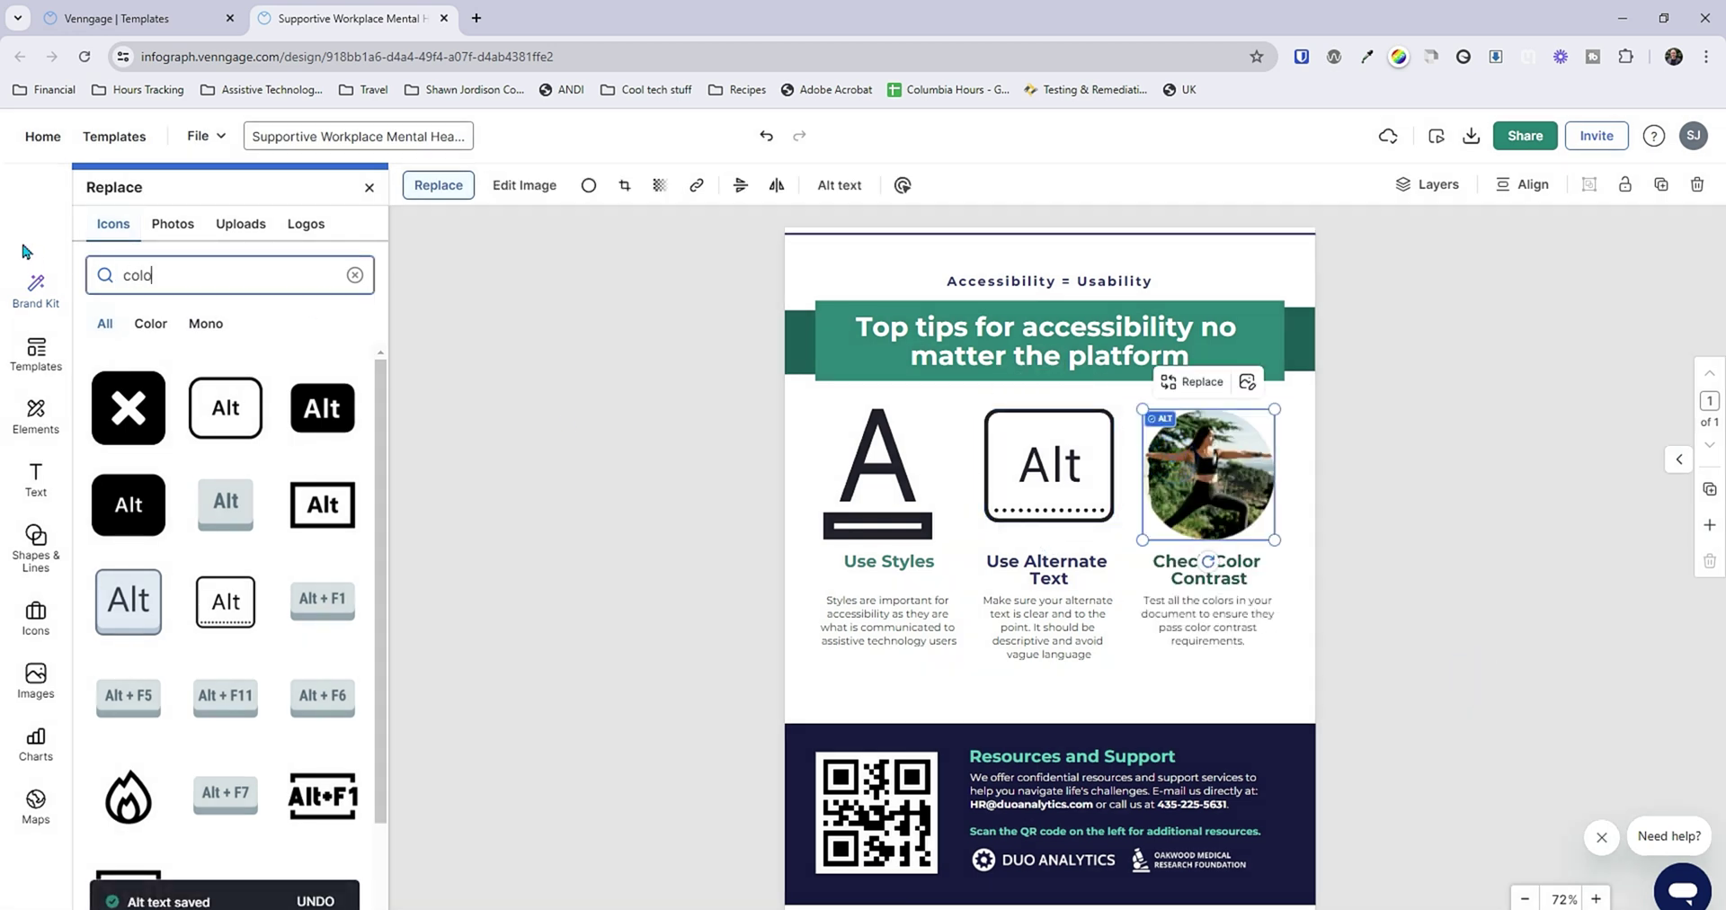
pyautogui.write('r contrast')
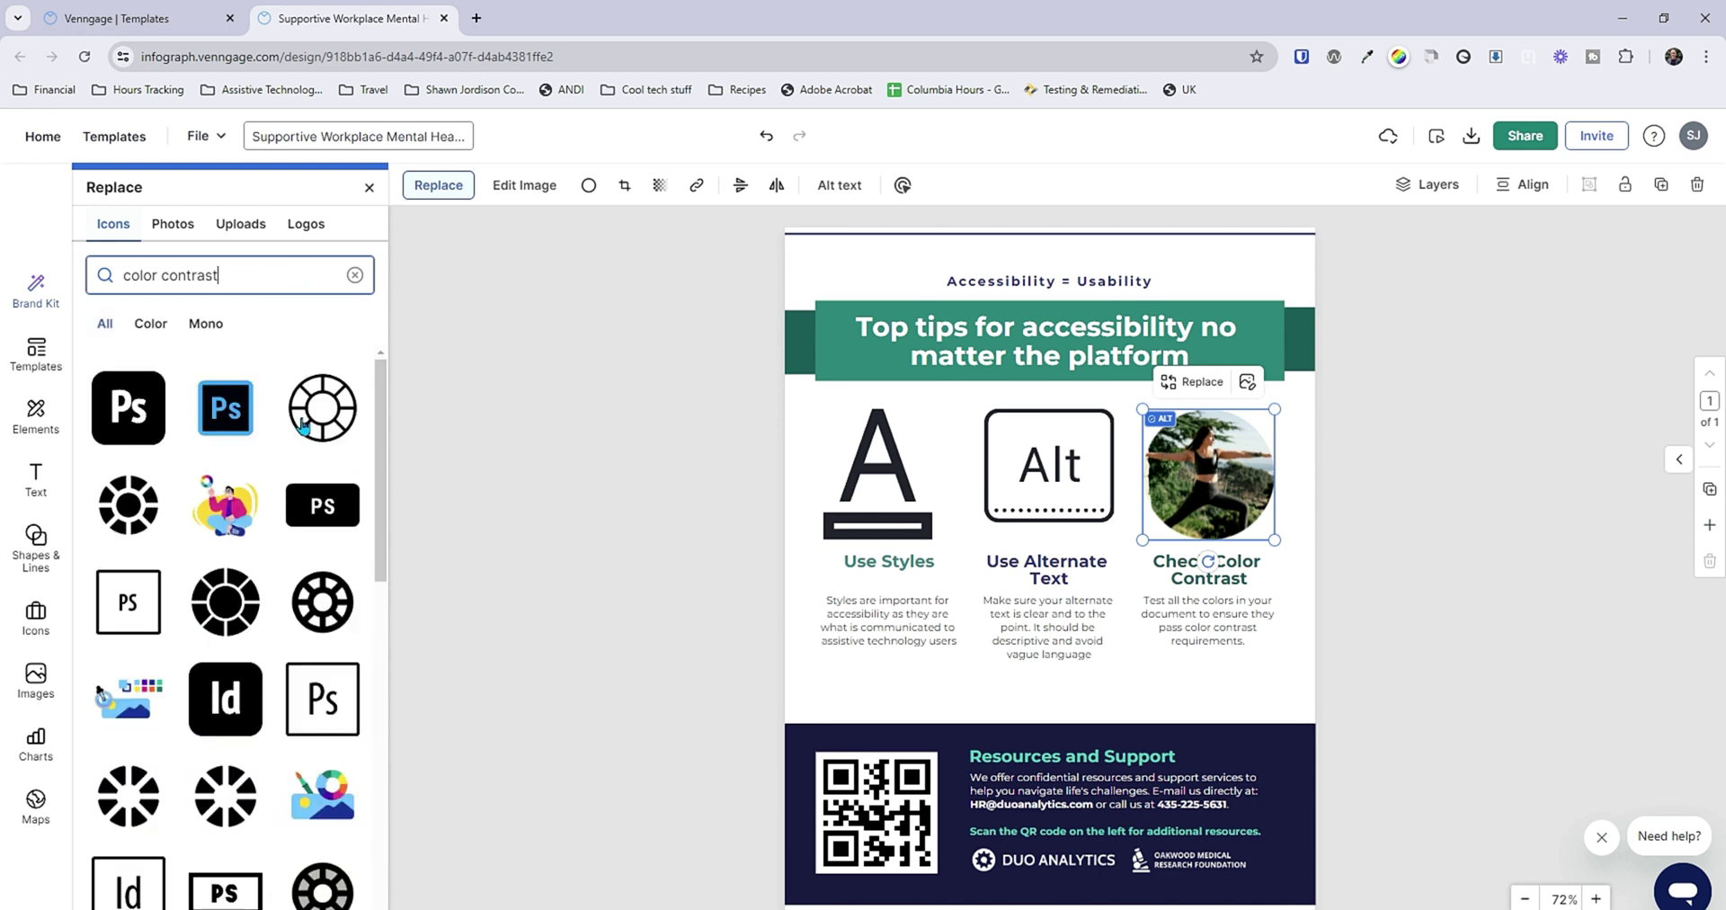
pyautogui.scroll(-3, 303, 425)
pyautogui.click(225, 691)
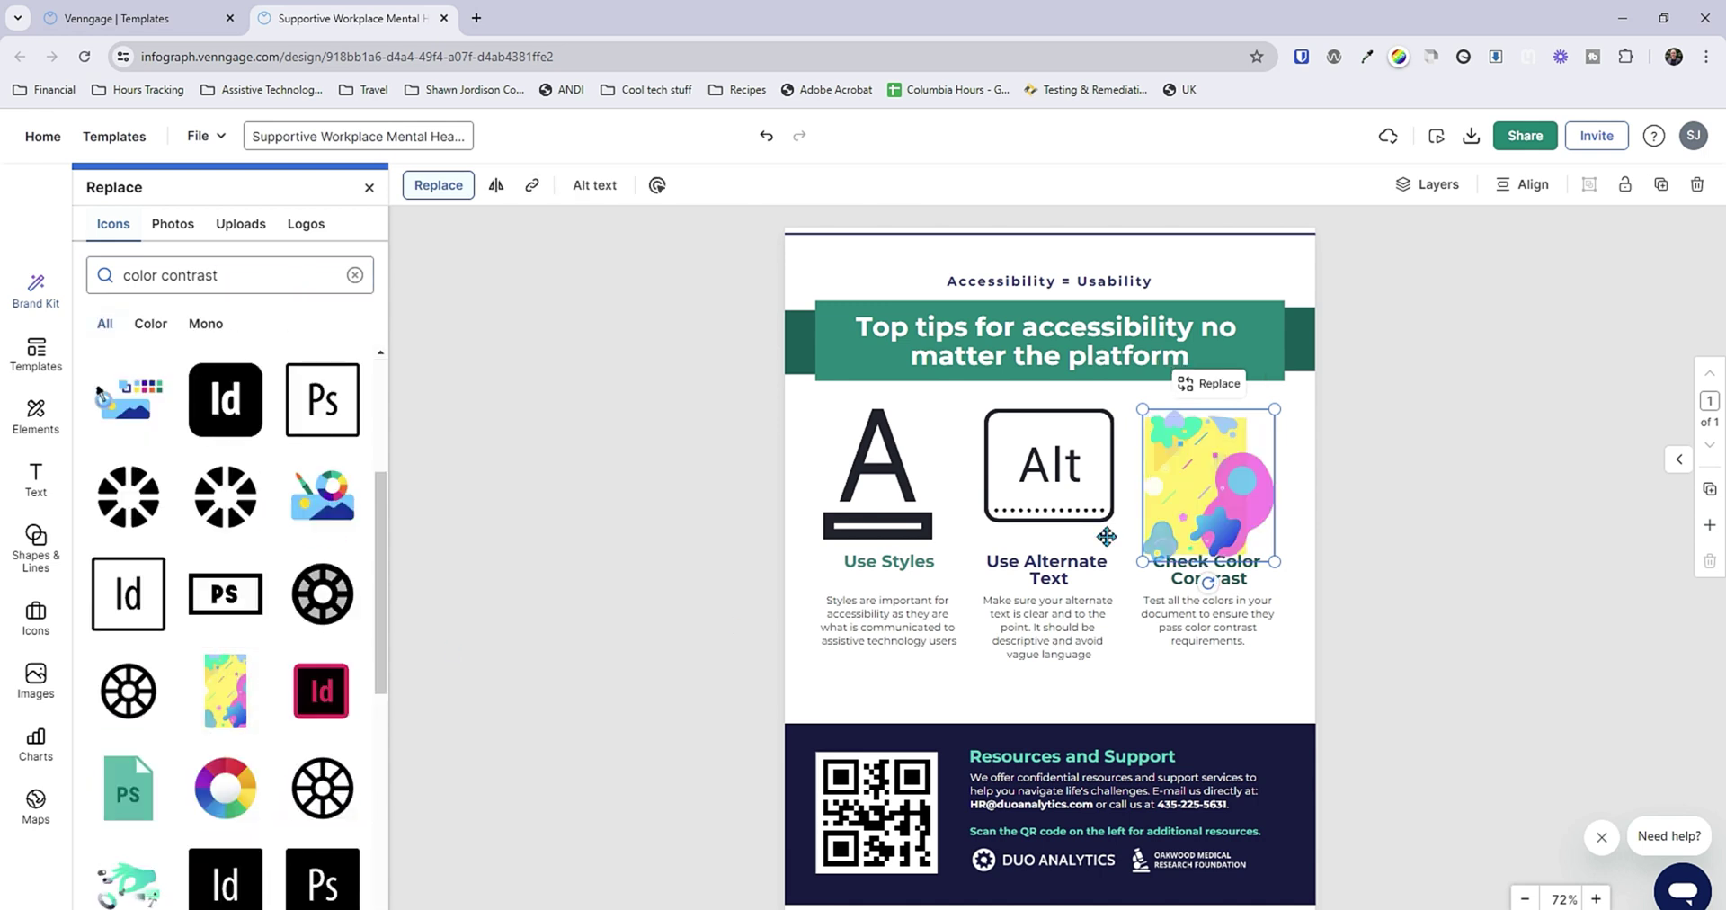
pyautogui.moveTo(1168, 503); pyautogui.dragTo(1176, 483)
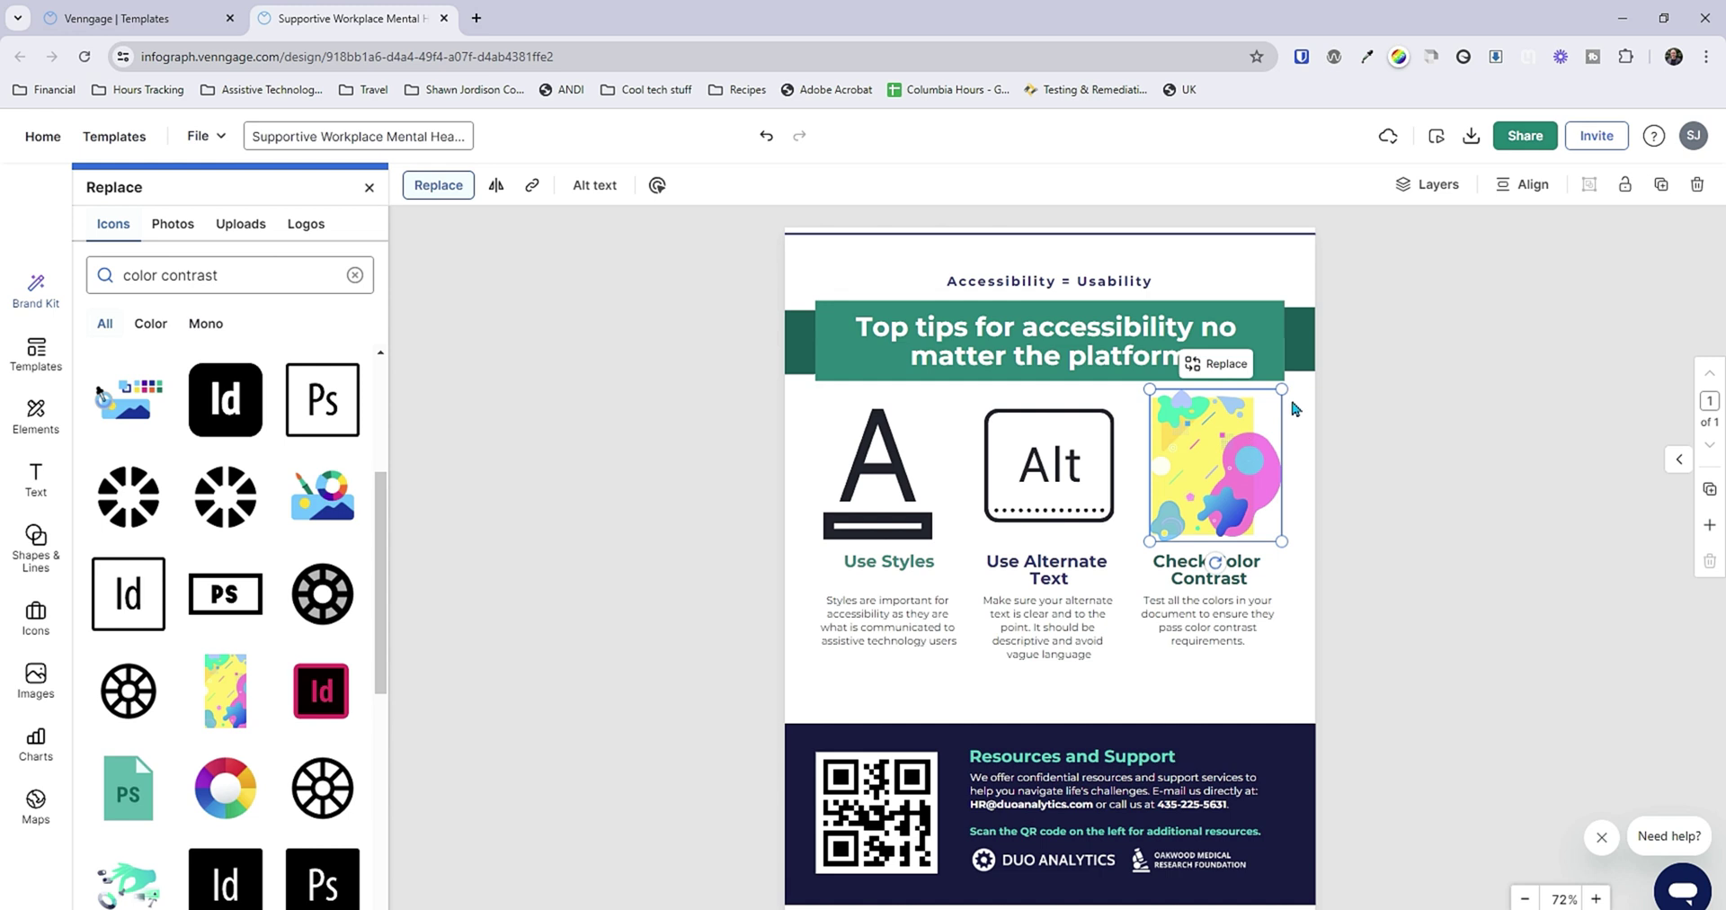
pyautogui.moveTo(1281, 389); pyautogui.dragTo(1267, 407)
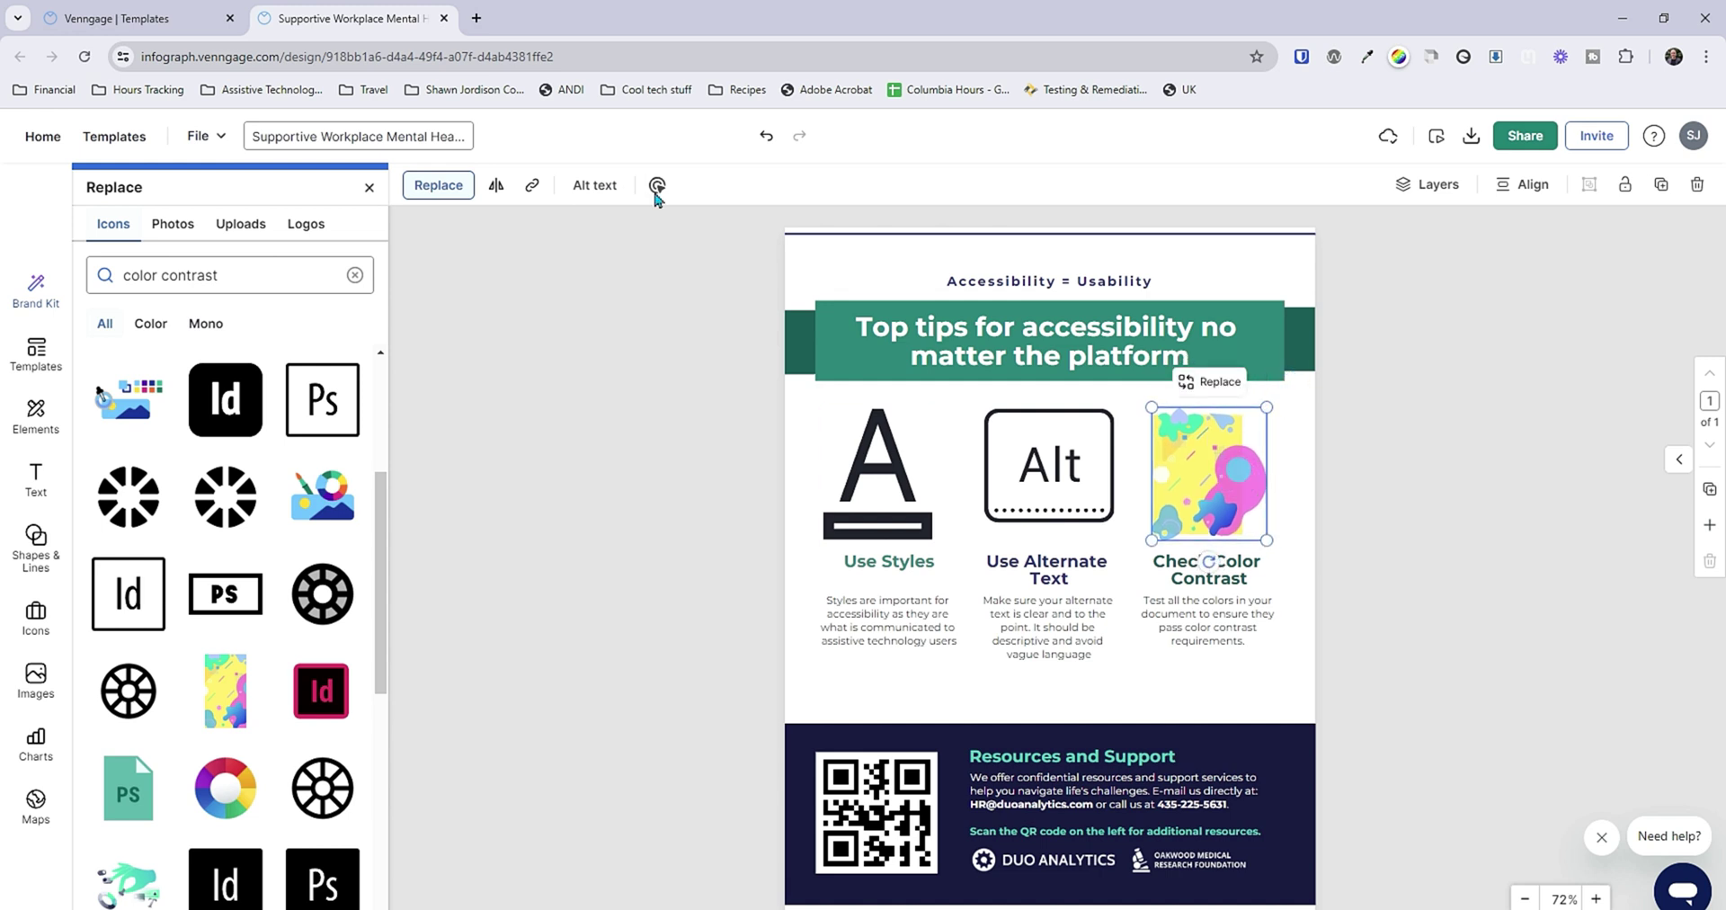
pyautogui.click(590, 186)
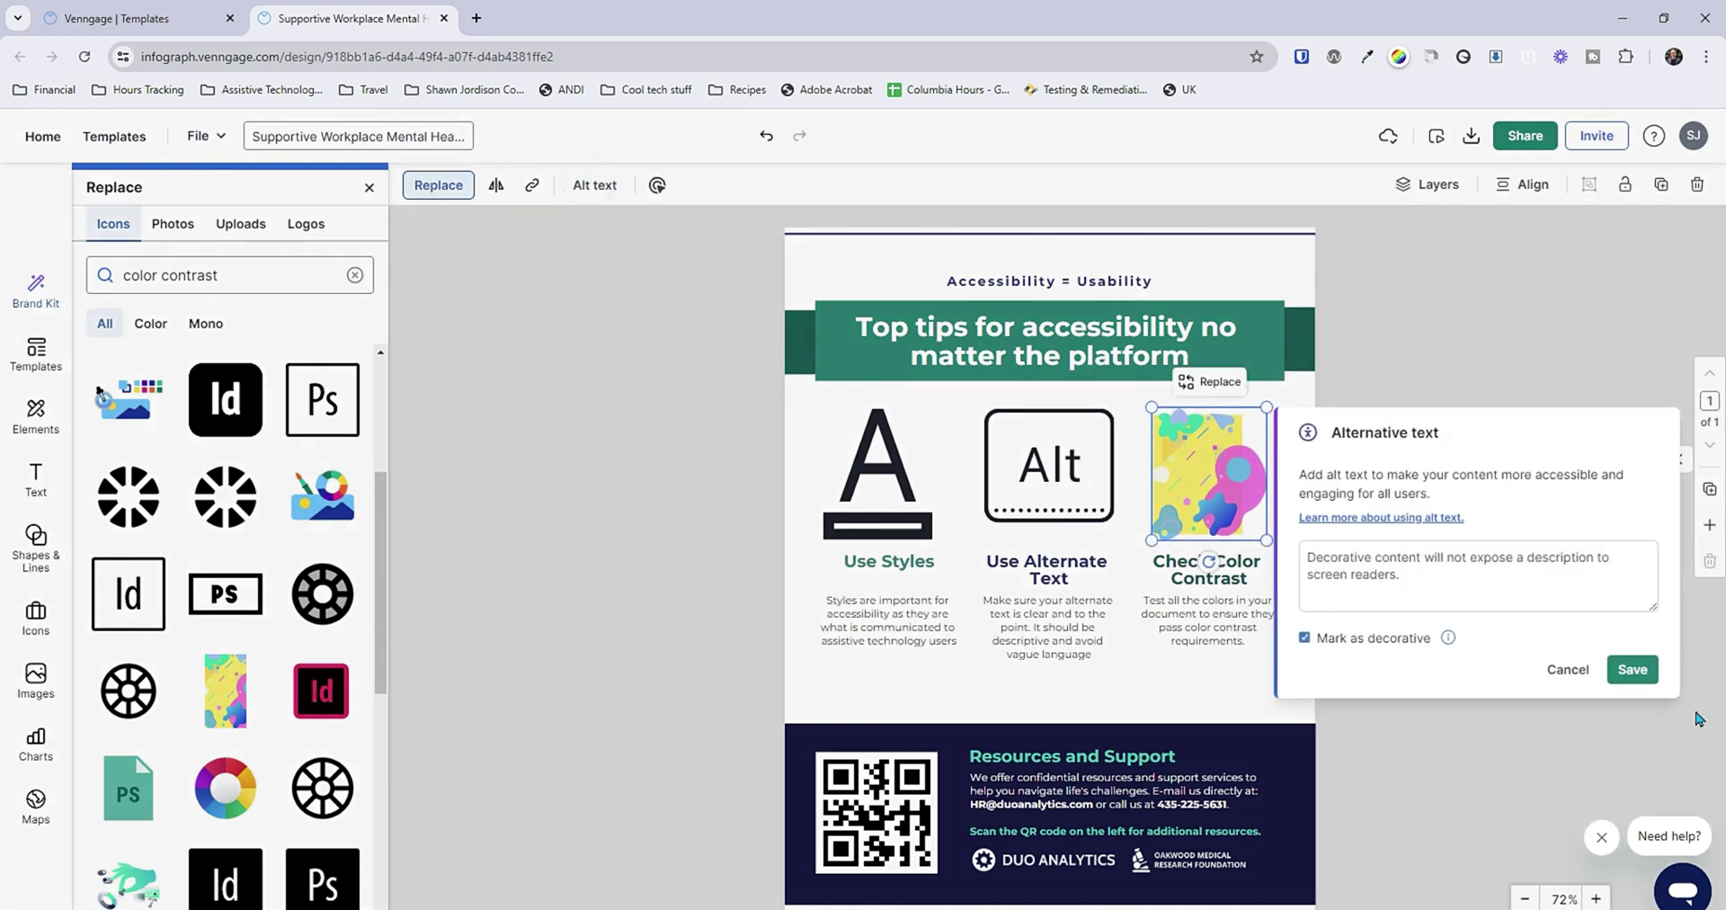
pyautogui.click(1631, 667)
pyautogui.click(1045, 754)
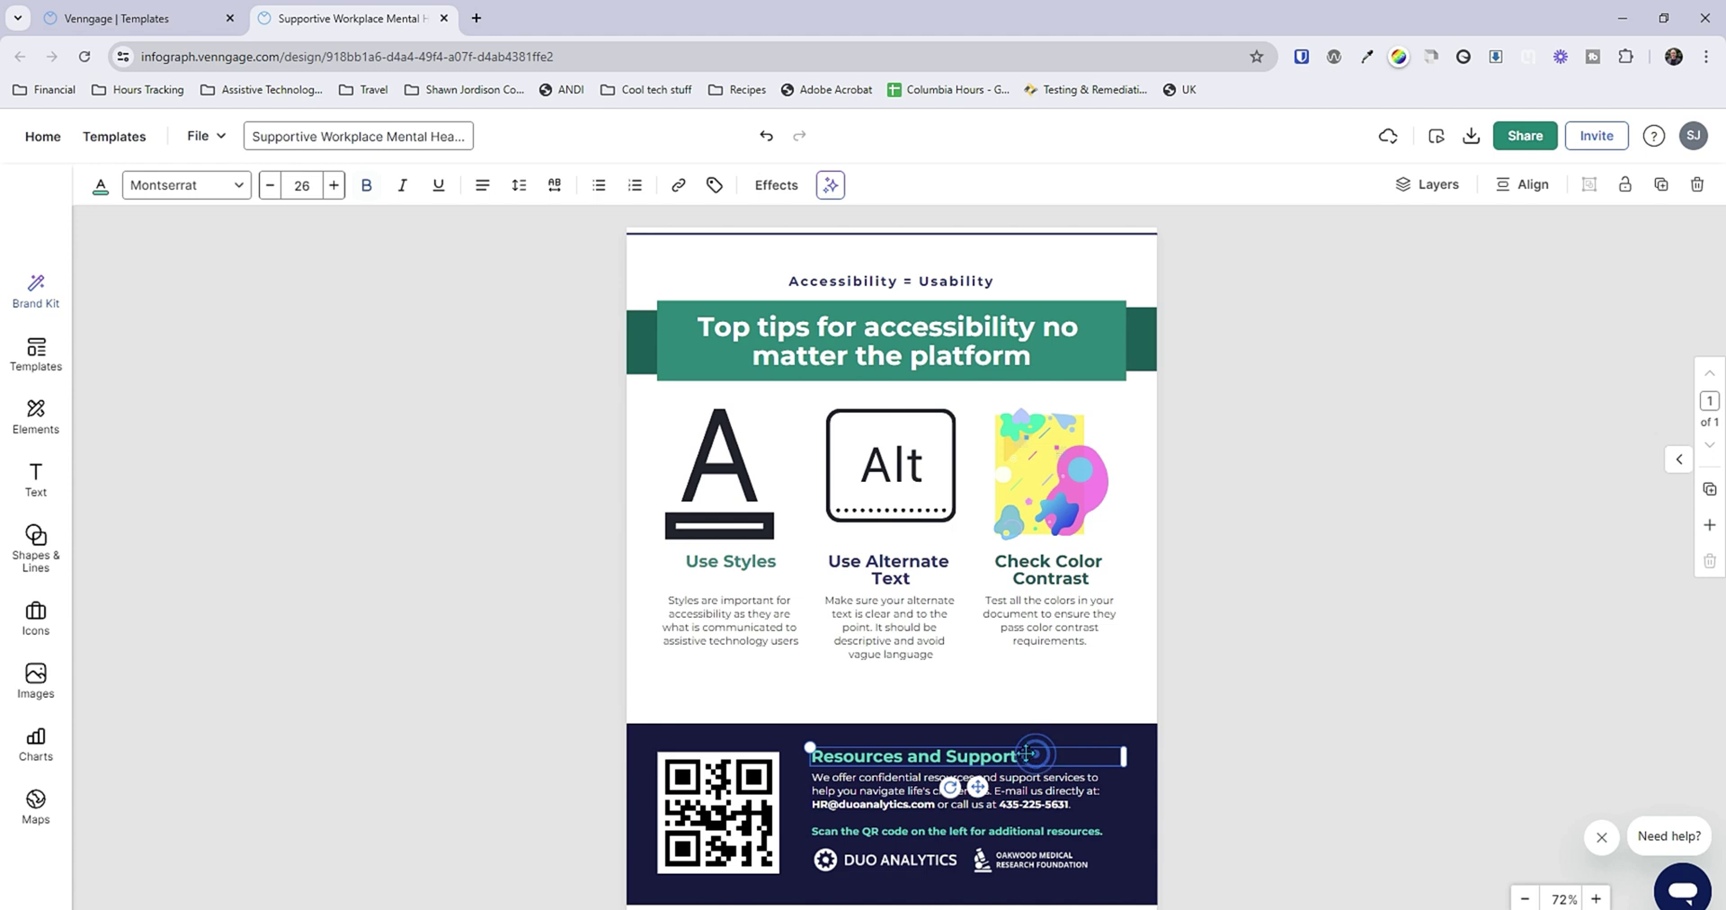
# Confirm the Resources and Support heading is H2 and add a mailto link to the HR e-mail address
pyautogui.click(714, 186)
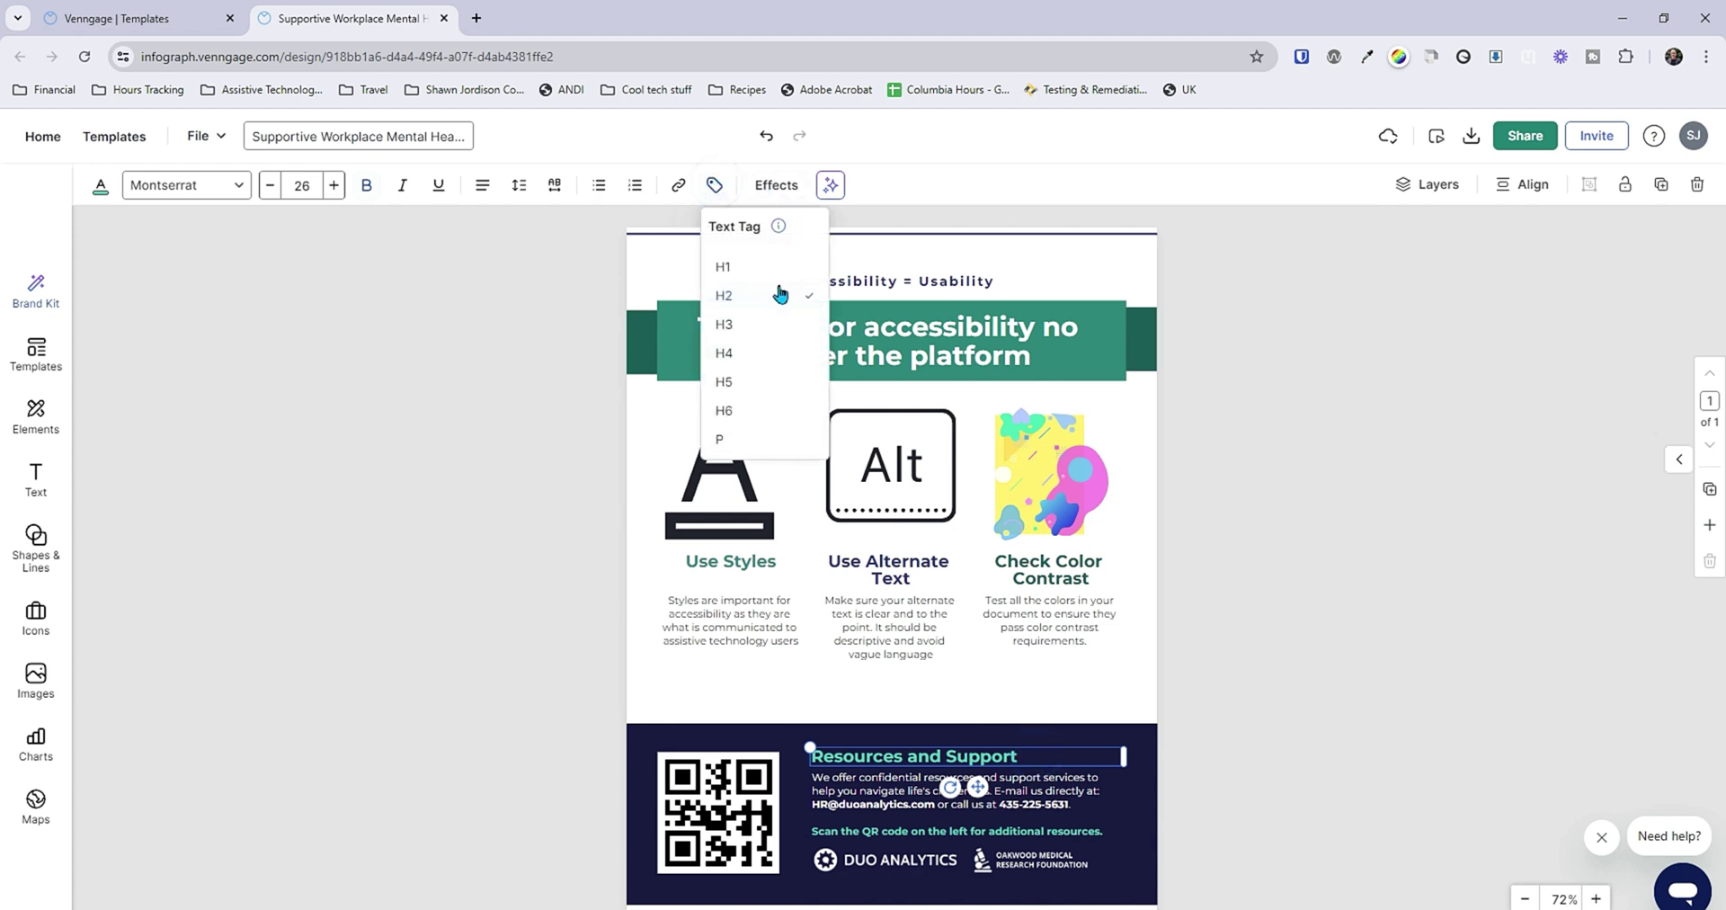
pyautogui.click(861, 800)
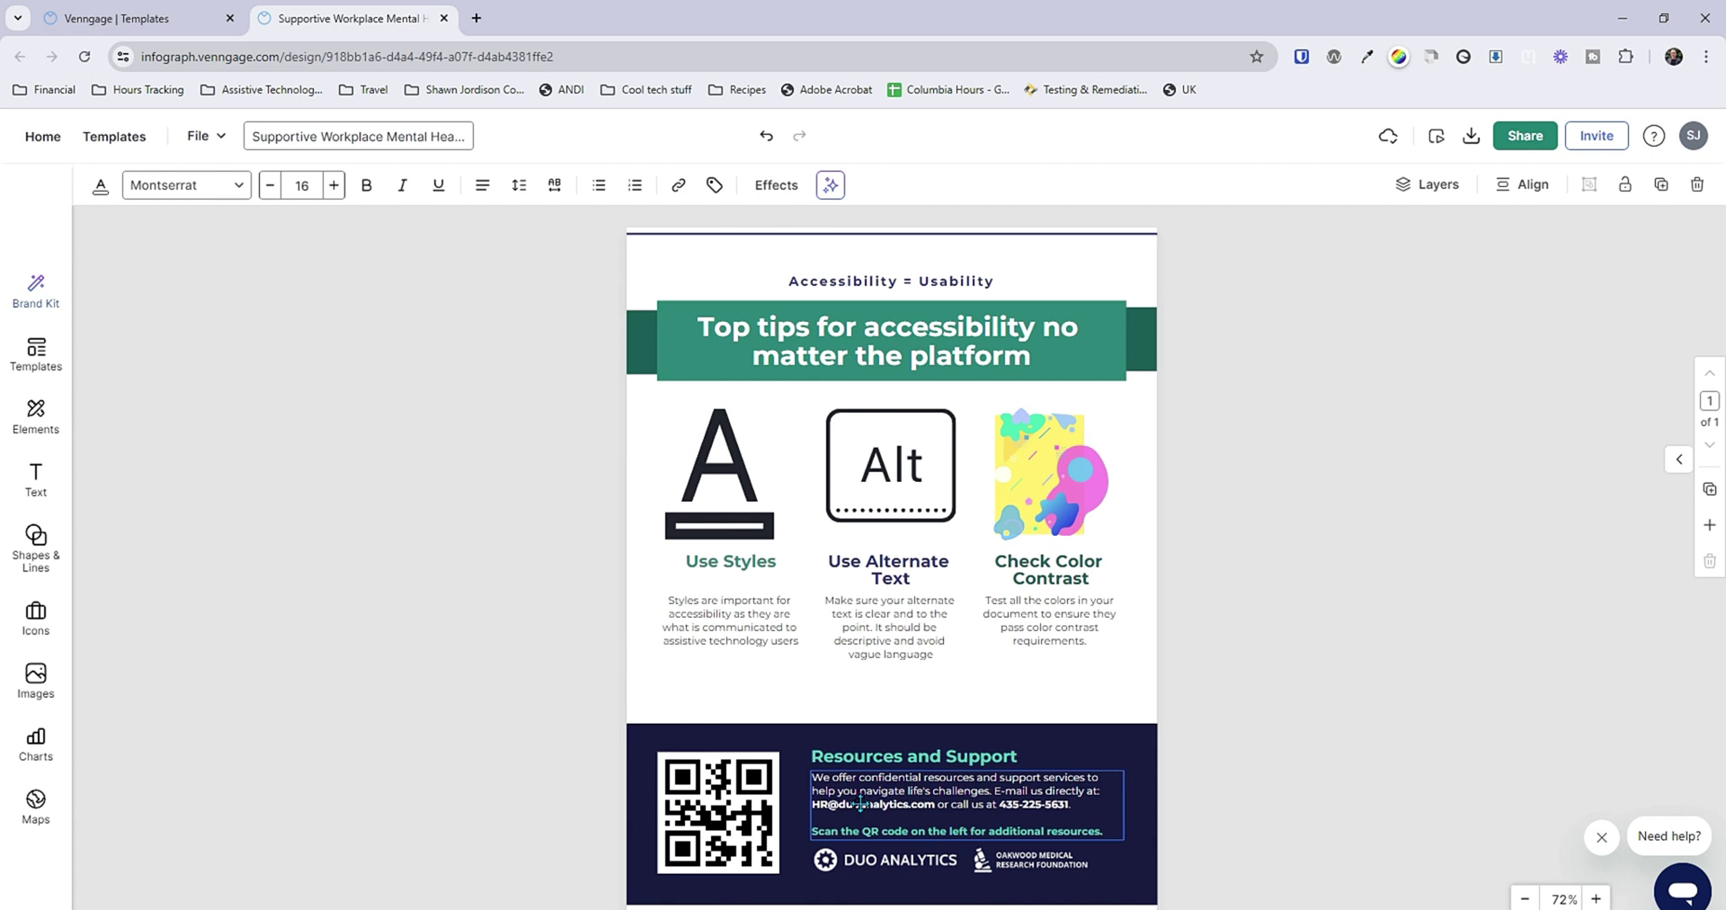
pyautogui.click(1054, 812)
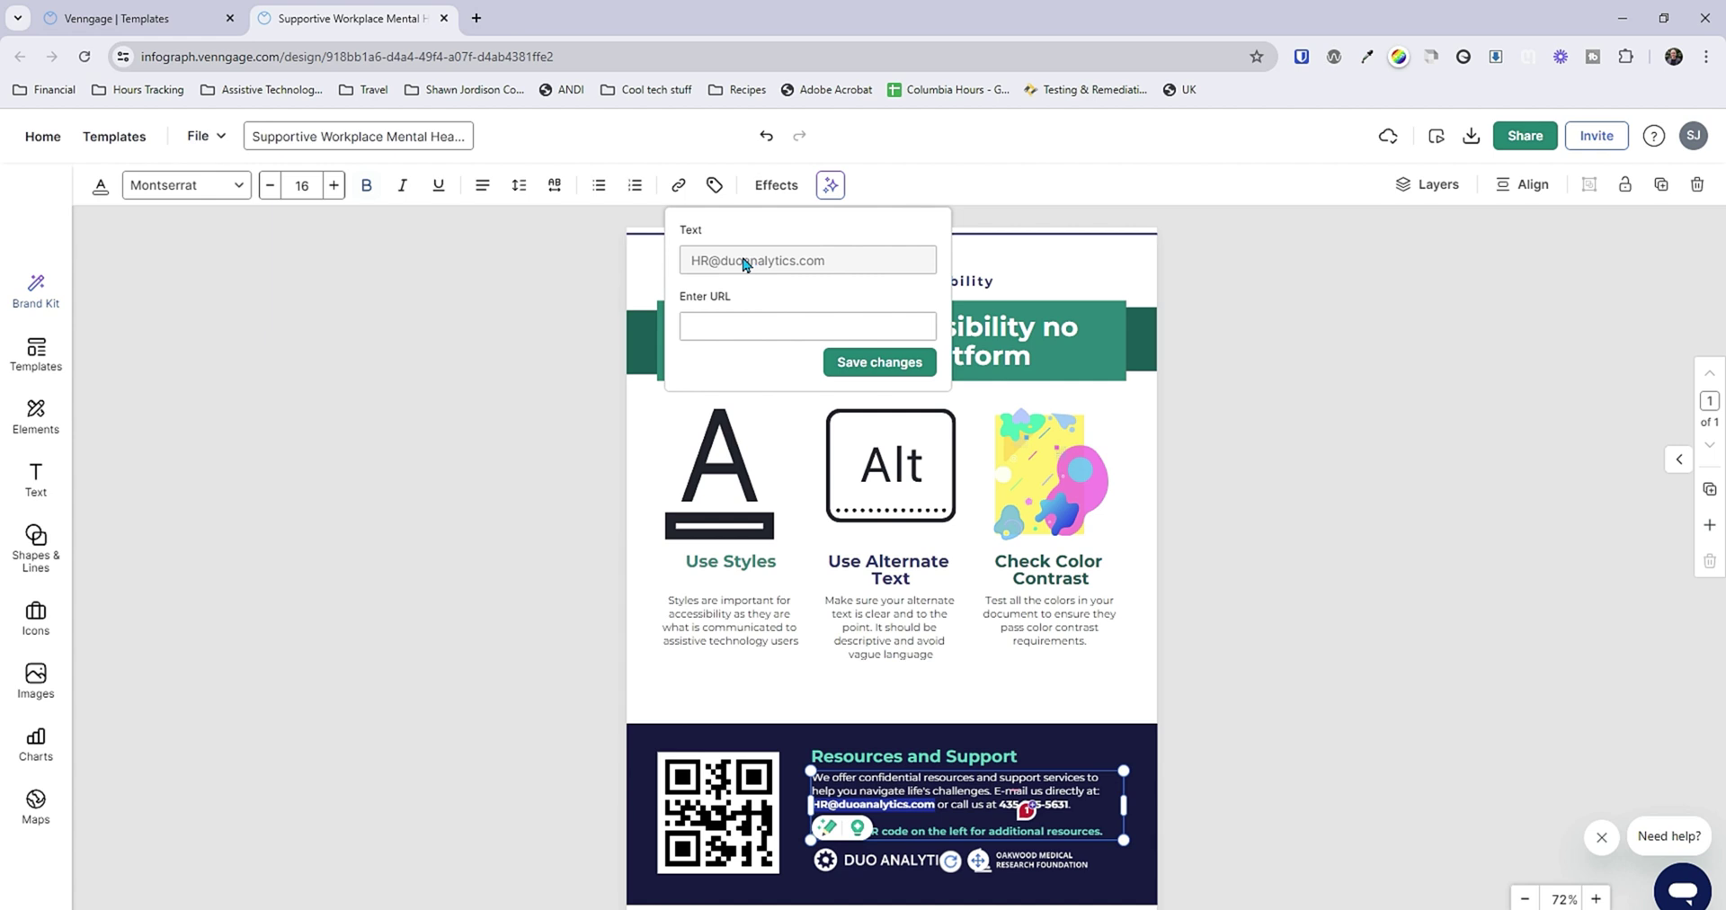
pyautogui.click(738, 322)
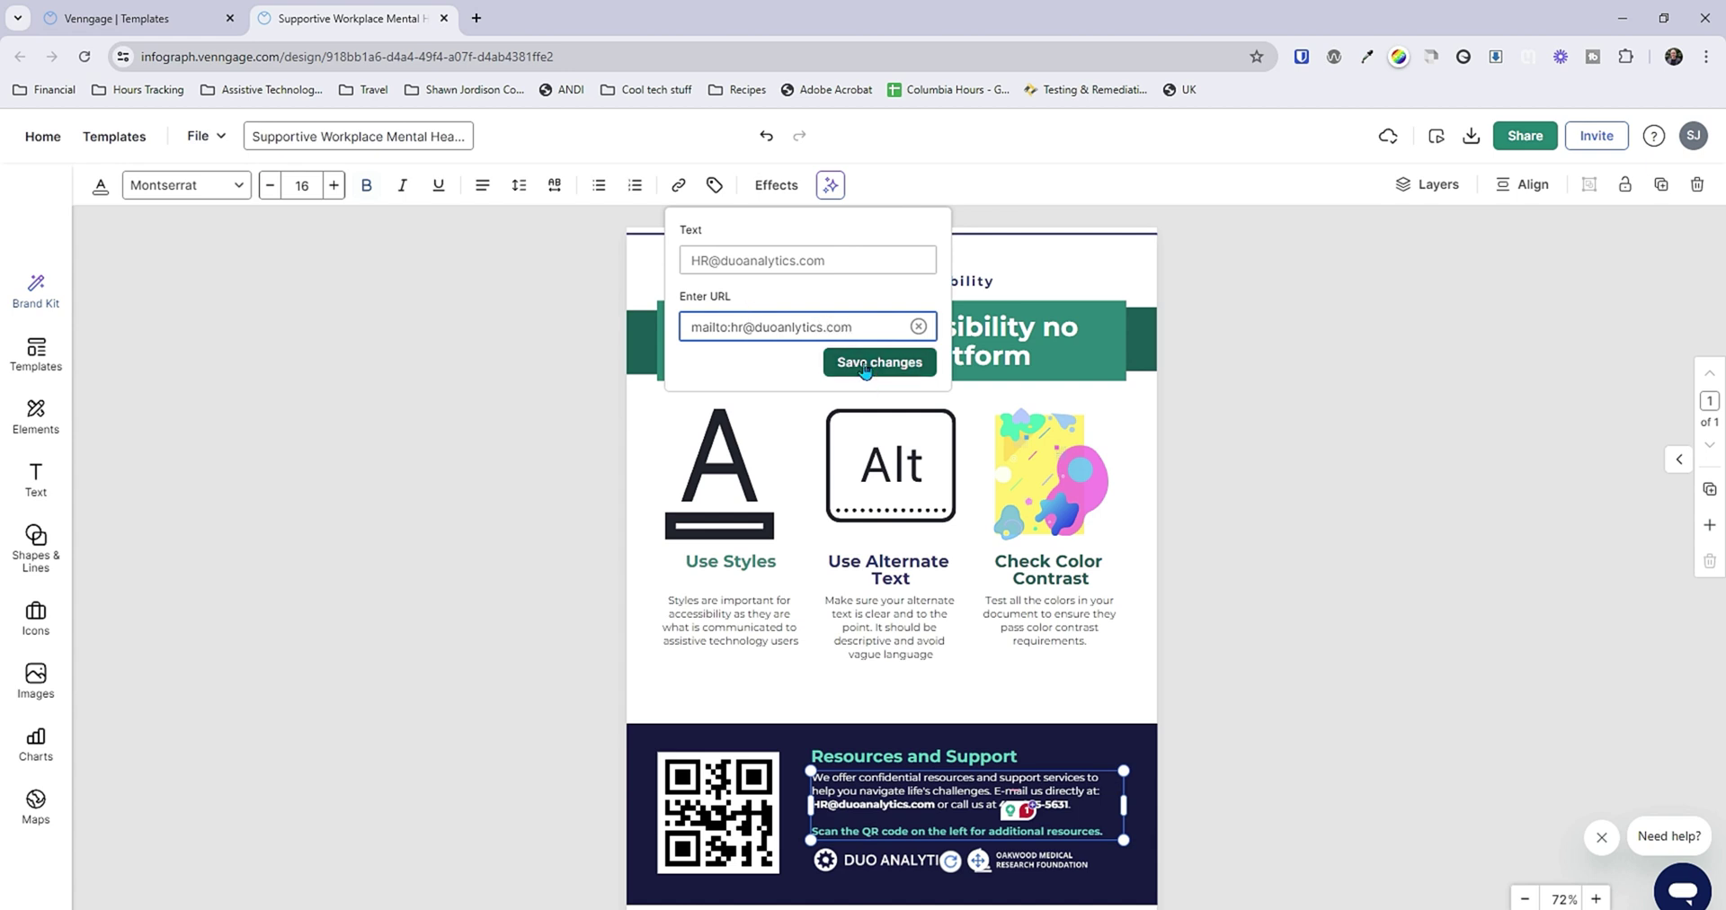
pyautogui.click(865, 364)
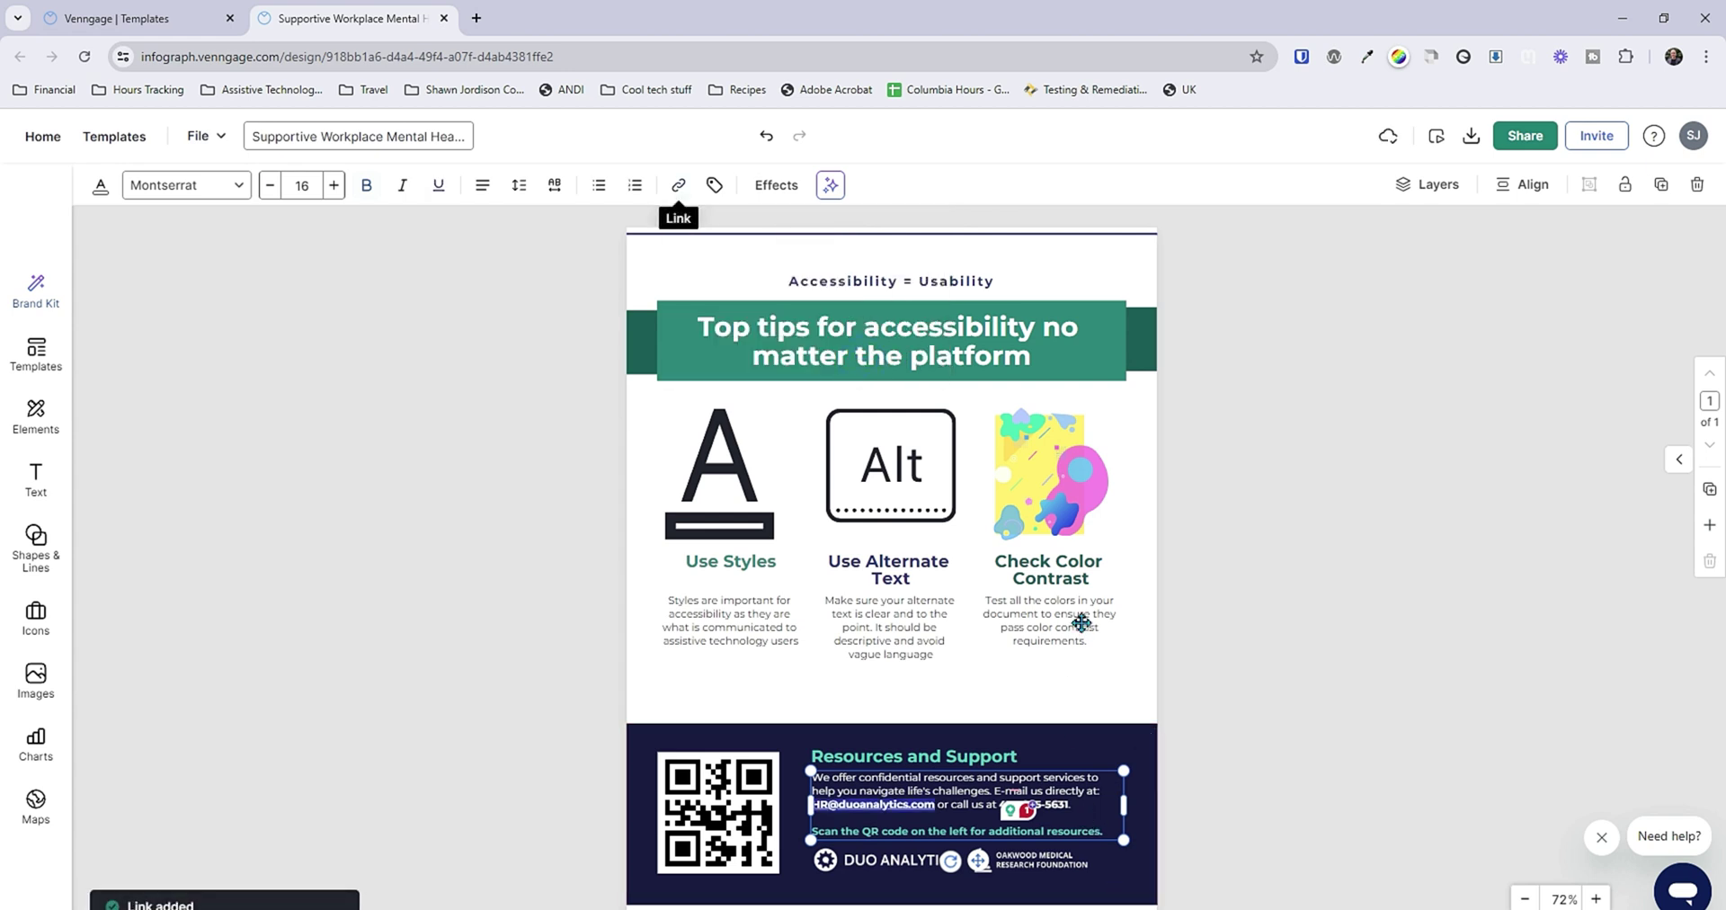
pyautogui.click(902, 832)
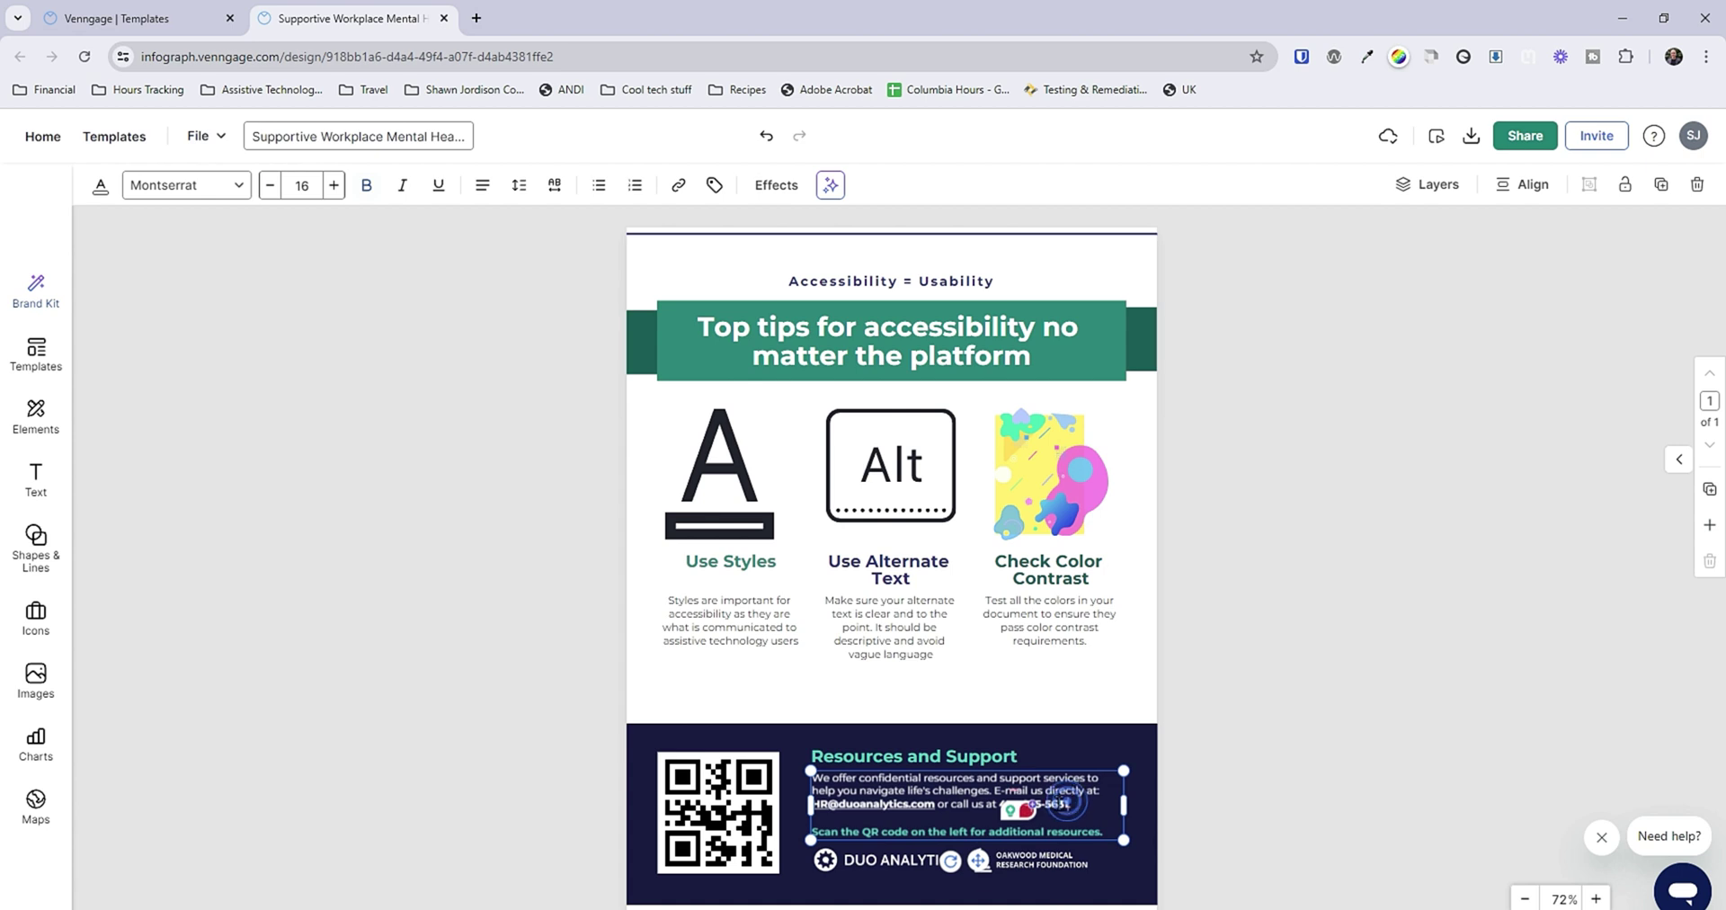
# Try uploaded logos in place of the DUO ANALYTICS footer logo, resize it, then close the replacement panel
pyautogui.click(851, 849)
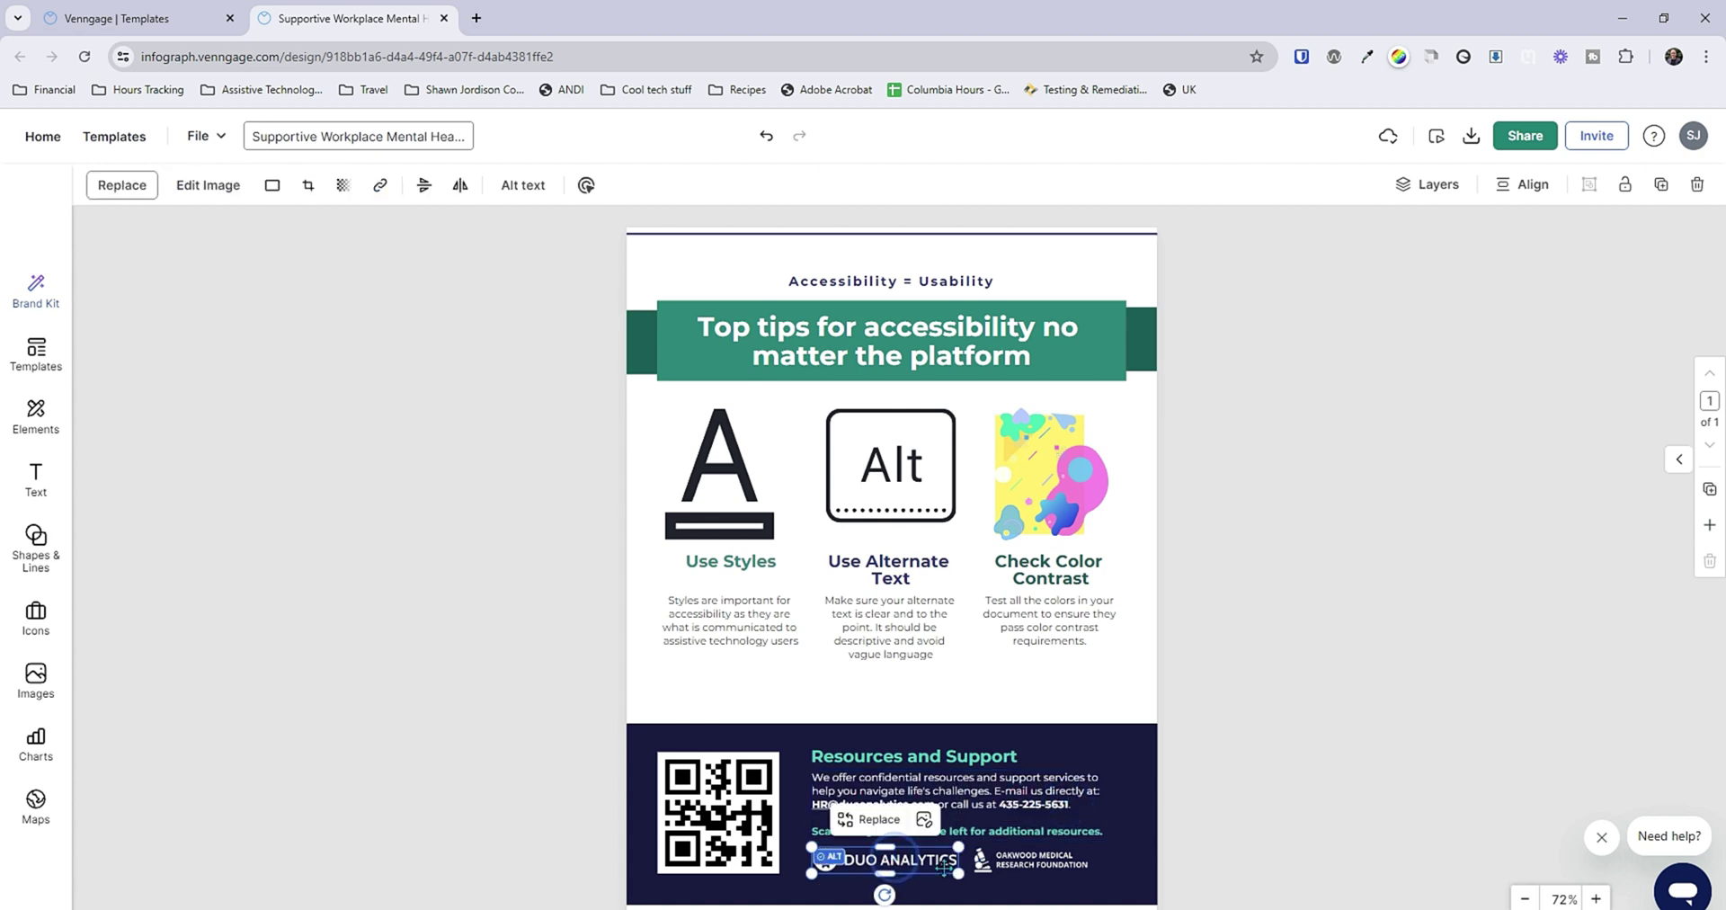
pyautogui.click(868, 818)
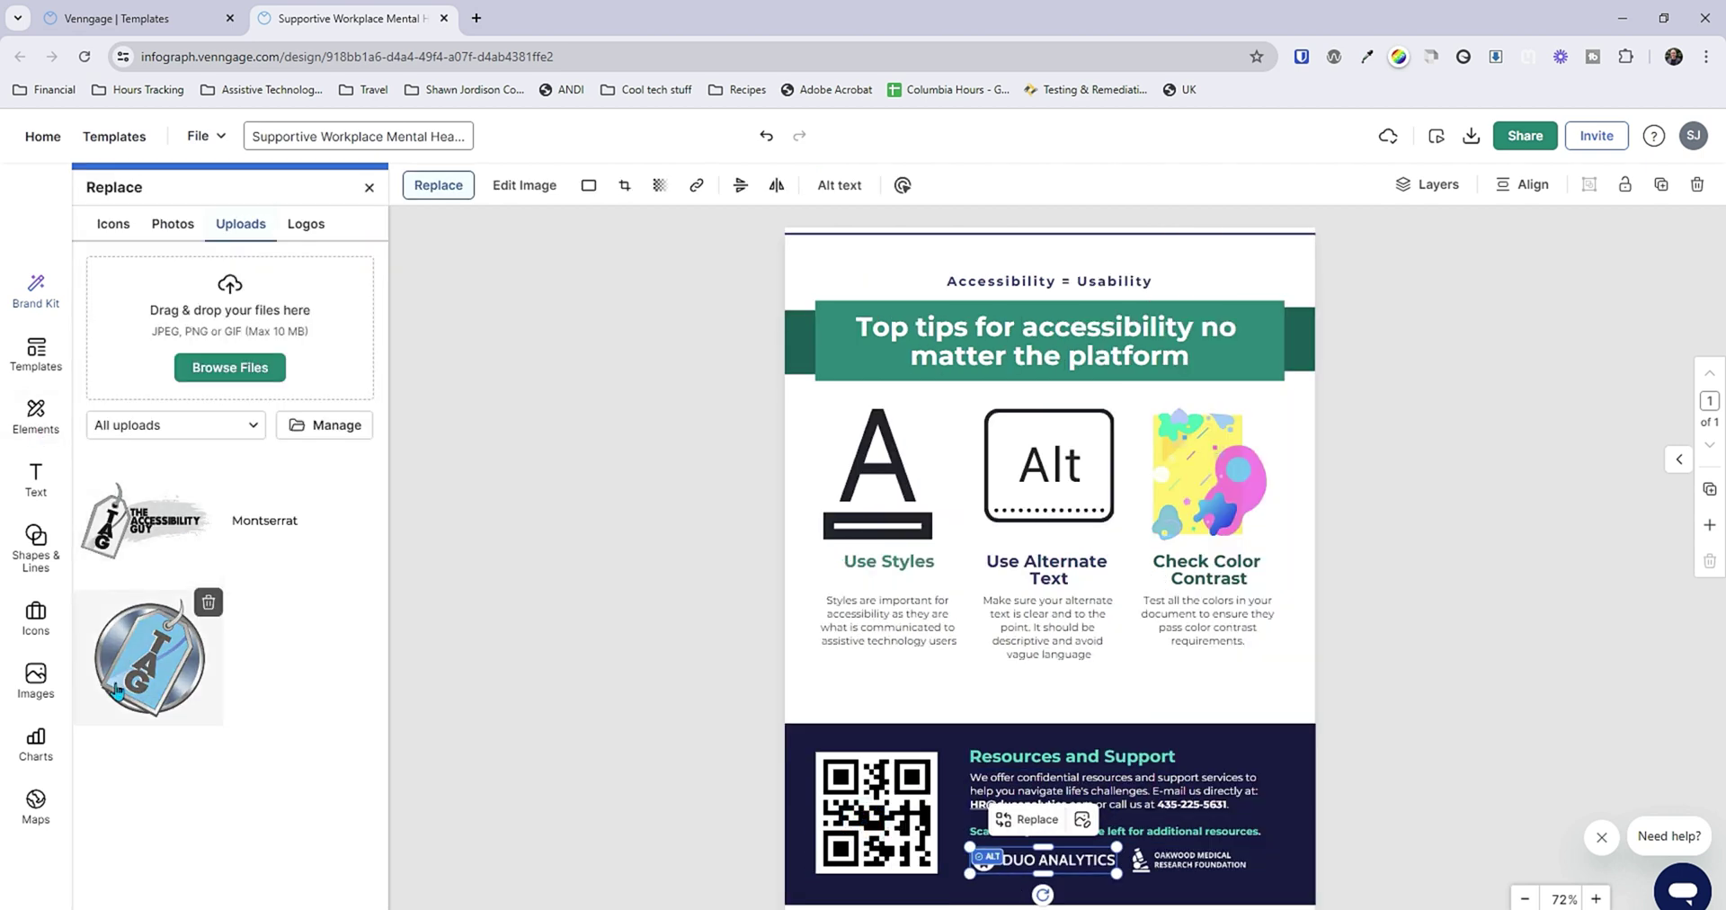
pyautogui.click(120, 543)
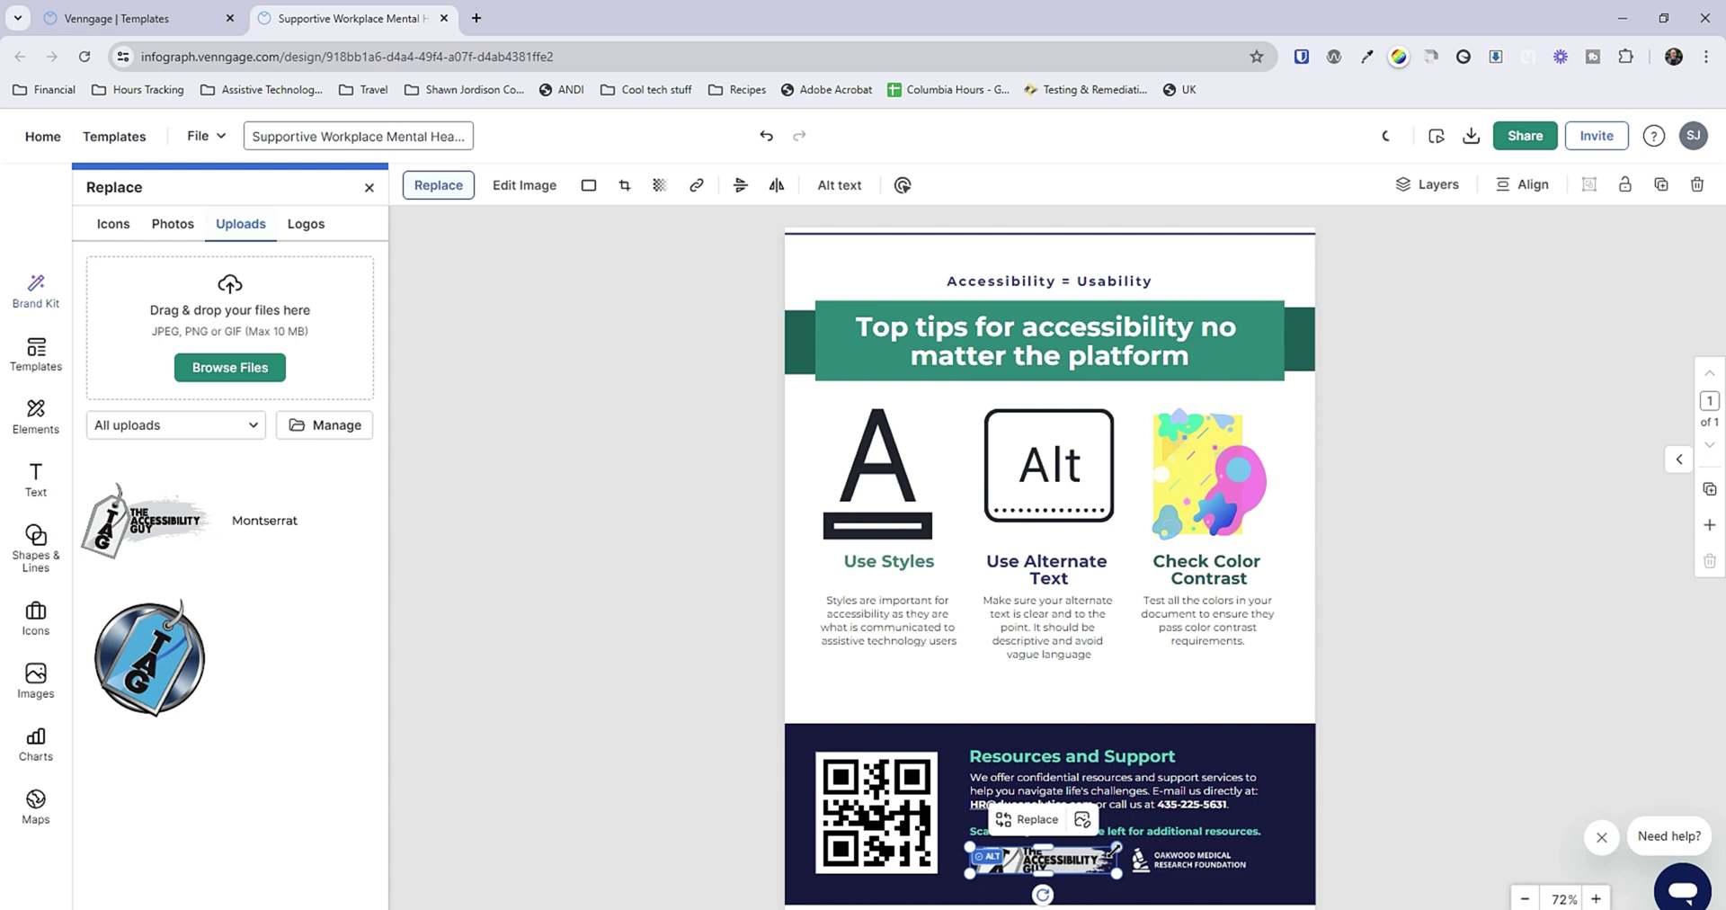
pyautogui.click(169, 658)
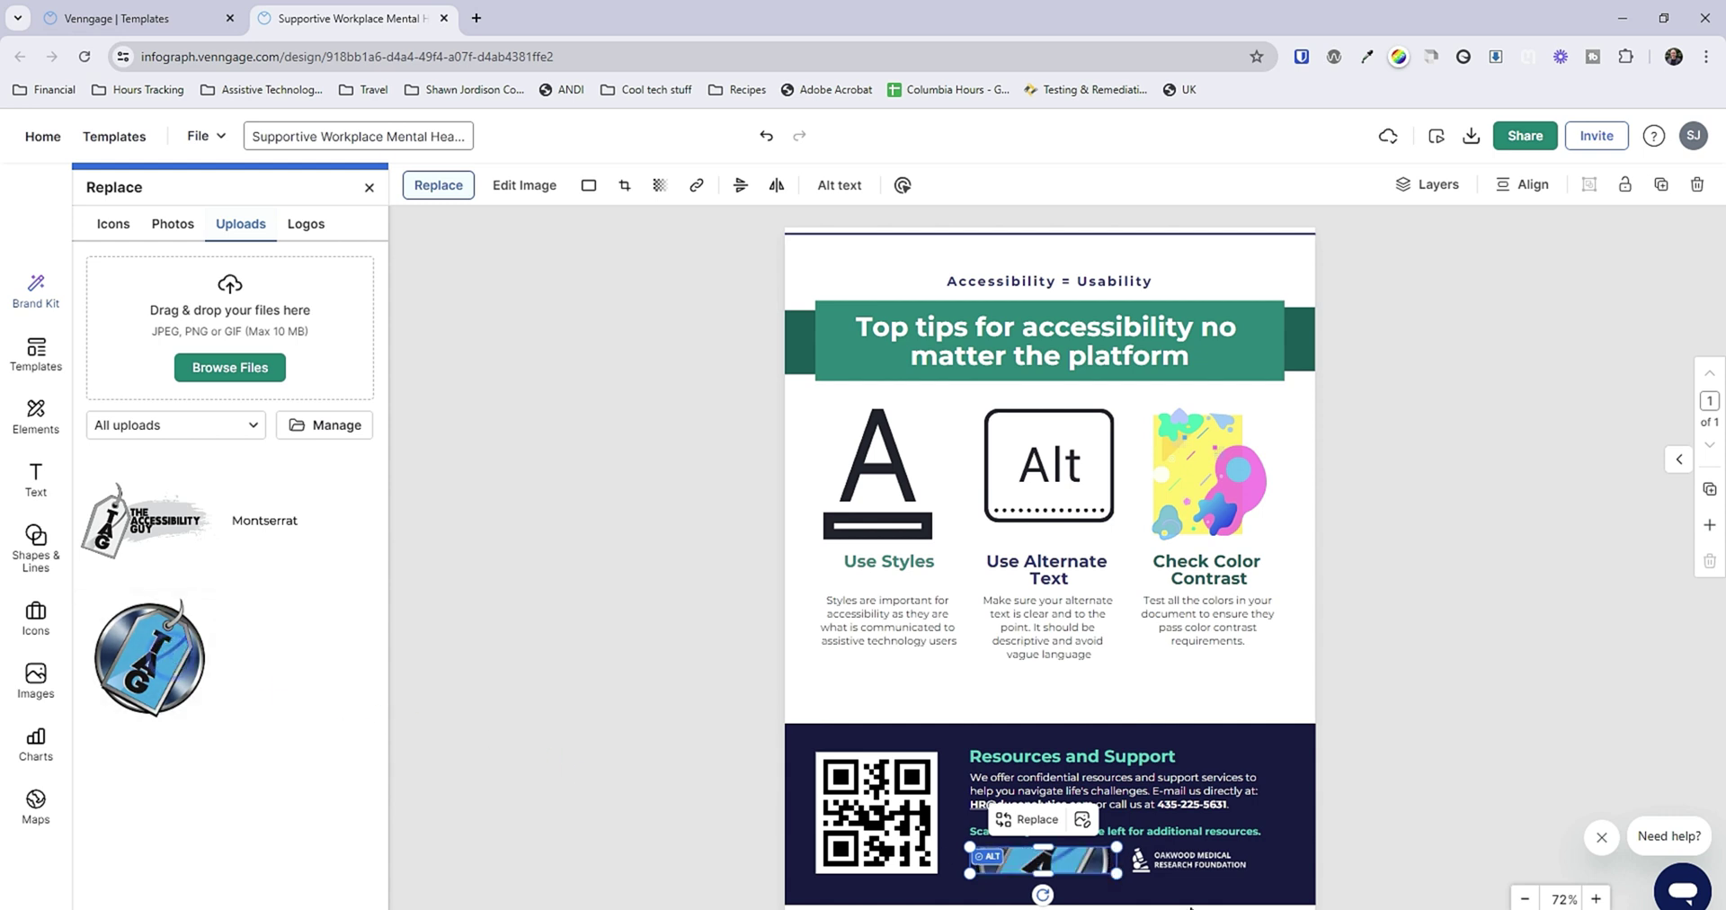
pyautogui.moveTo(1118, 872); pyautogui.dragTo(876, 871)
pyautogui.click(1196, 688)
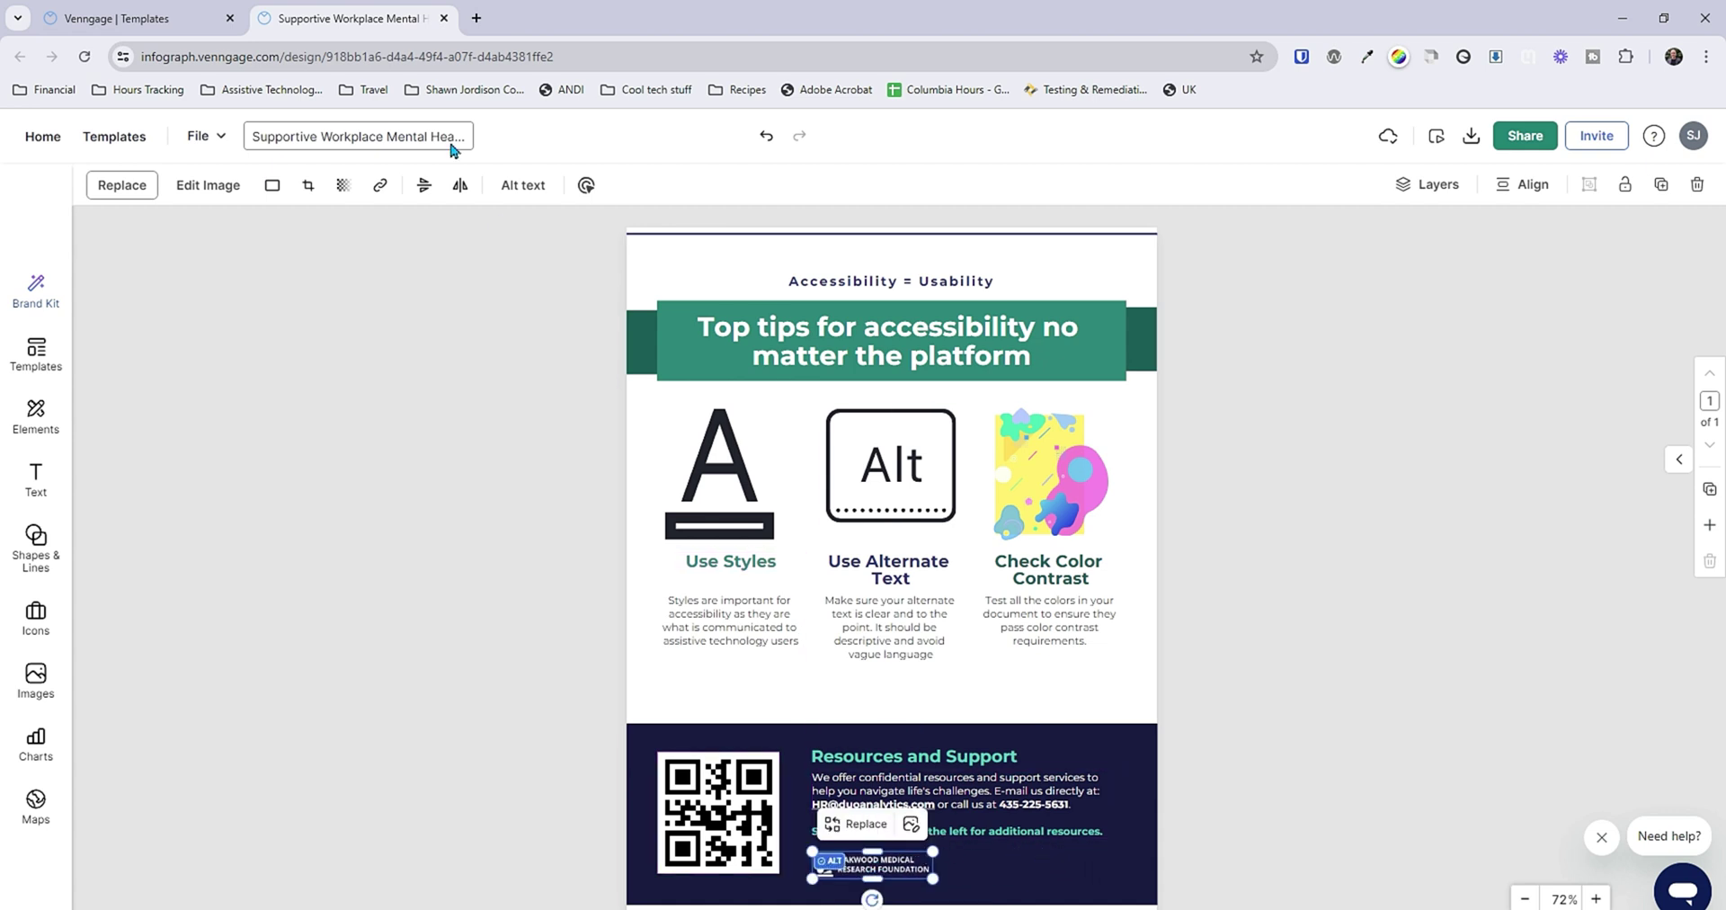
# Save alt text for the Oakwood logo and for the QR code ('A QR code linking to venngage.com')
pyautogui.click(522, 185)
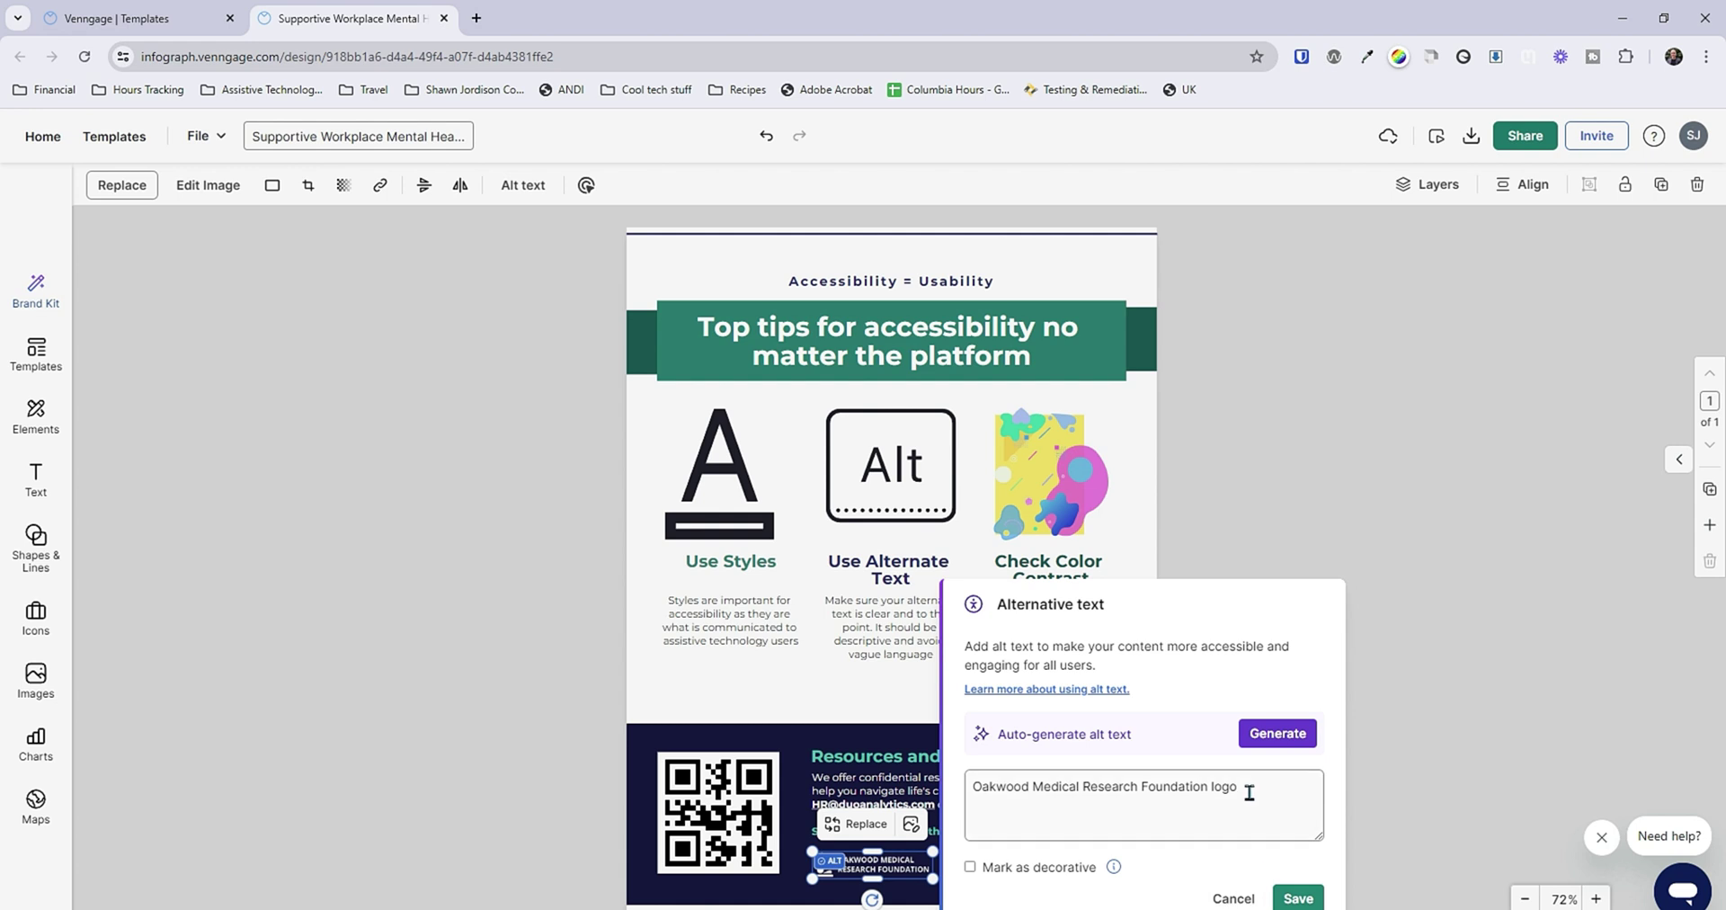
pyautogui.click(1298, 898)
pyautogui.click(700, 779)
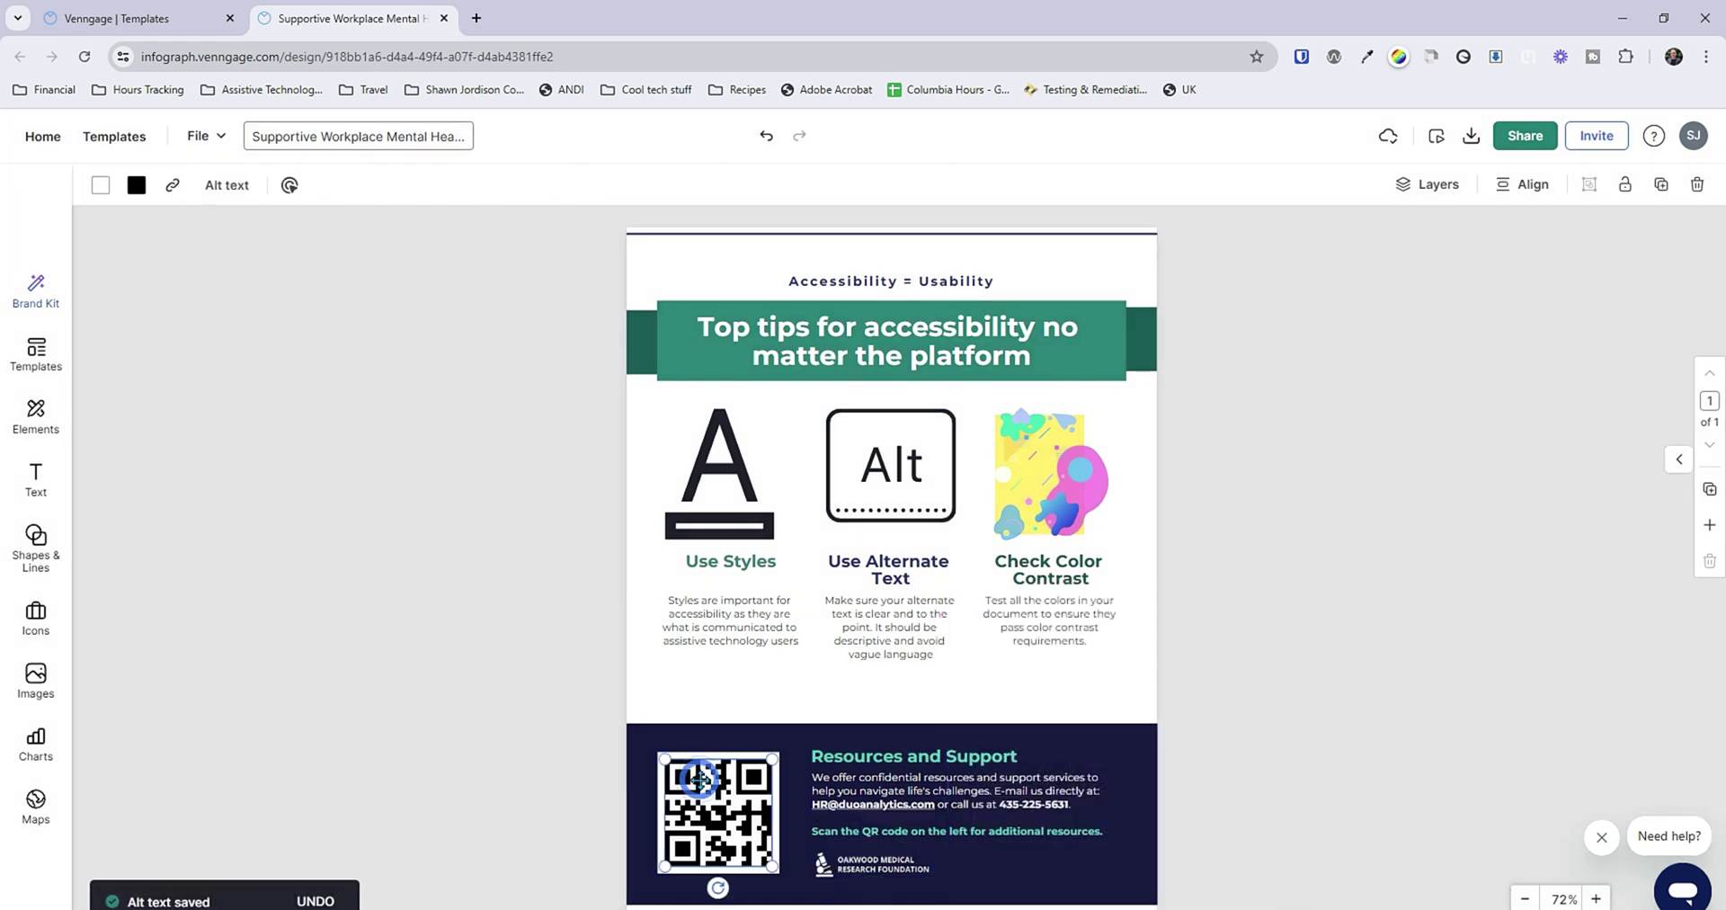
pyautogui.click(227, 186)
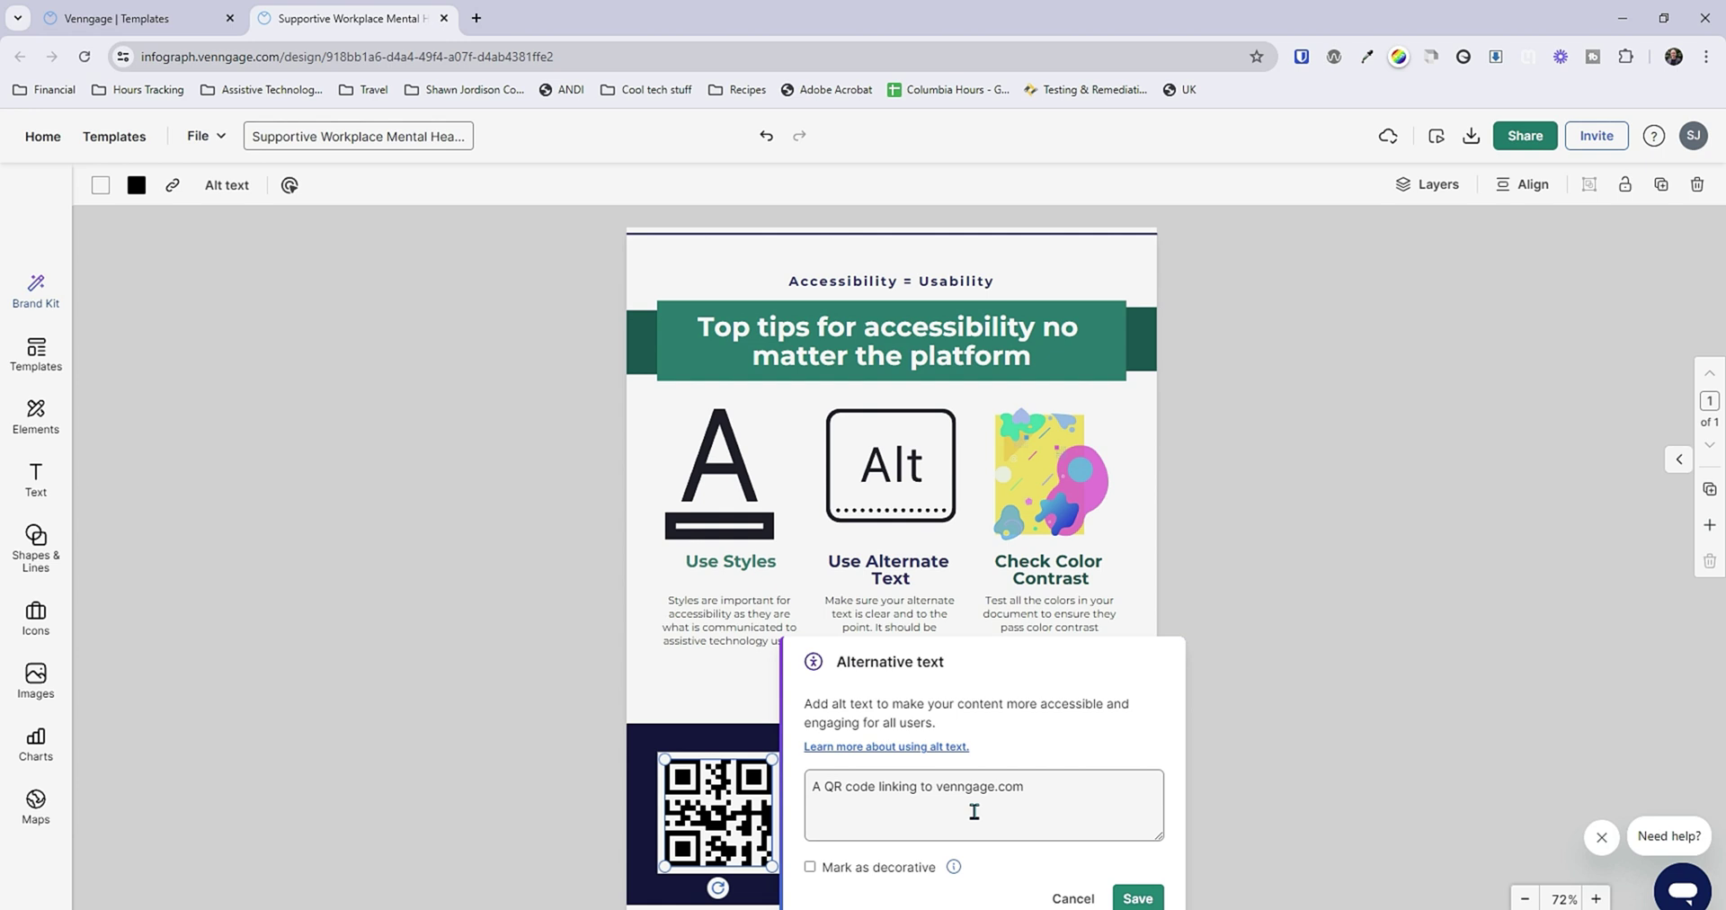
pyautogui.click(1137, 898)
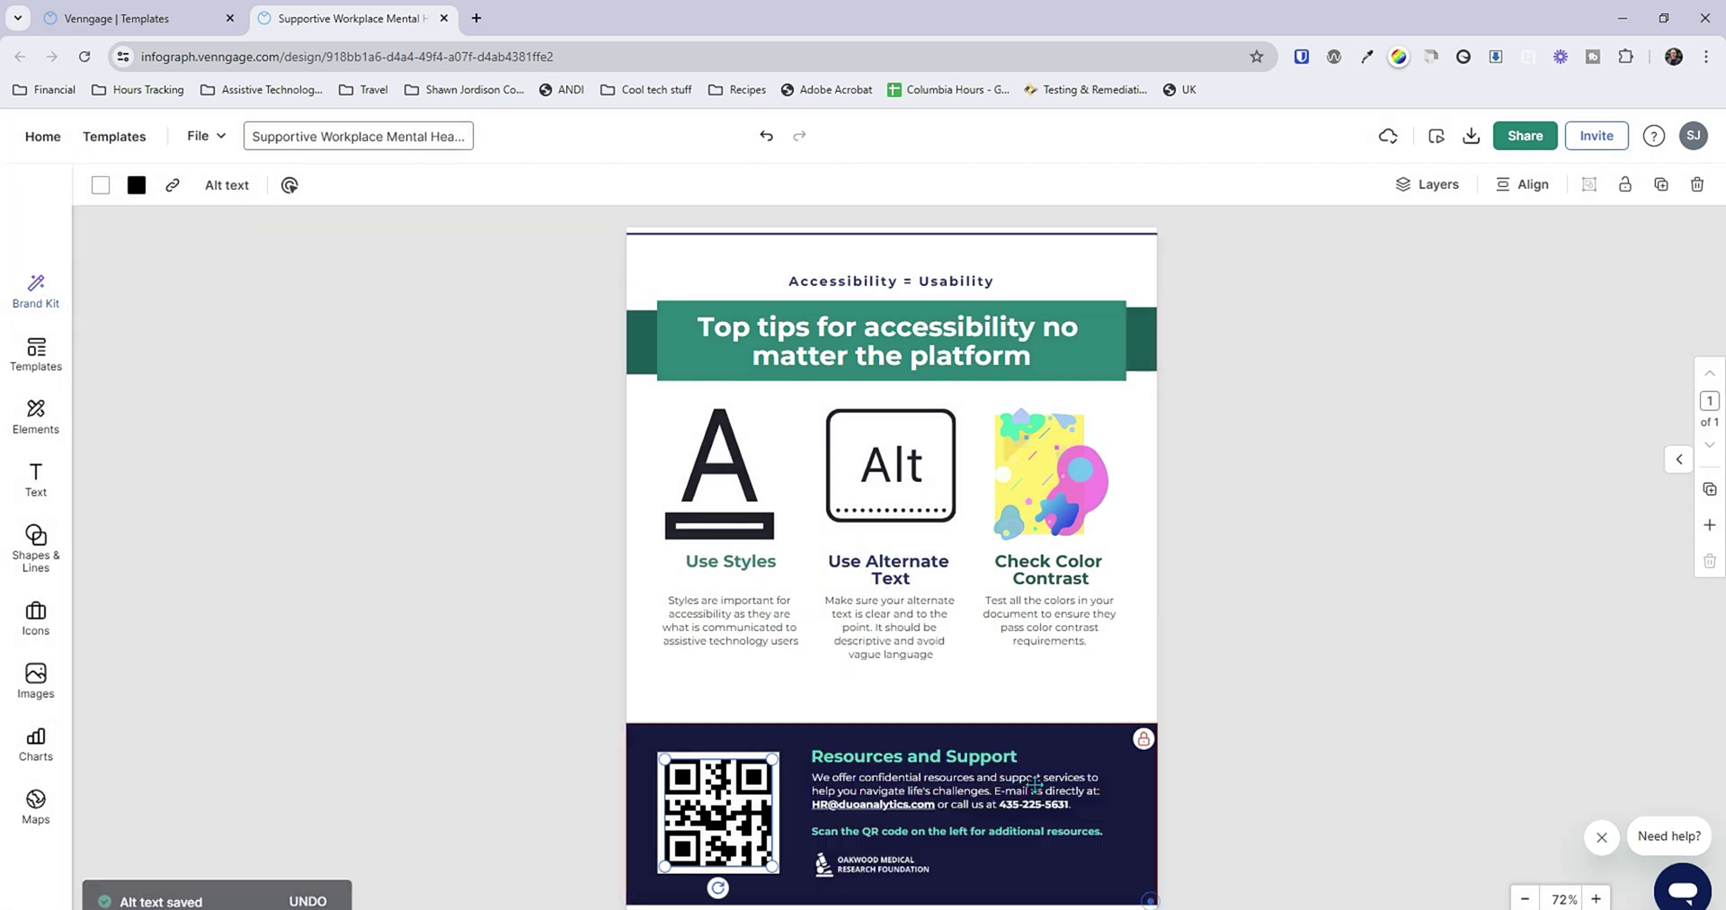
pyautogui.click(173, 185)
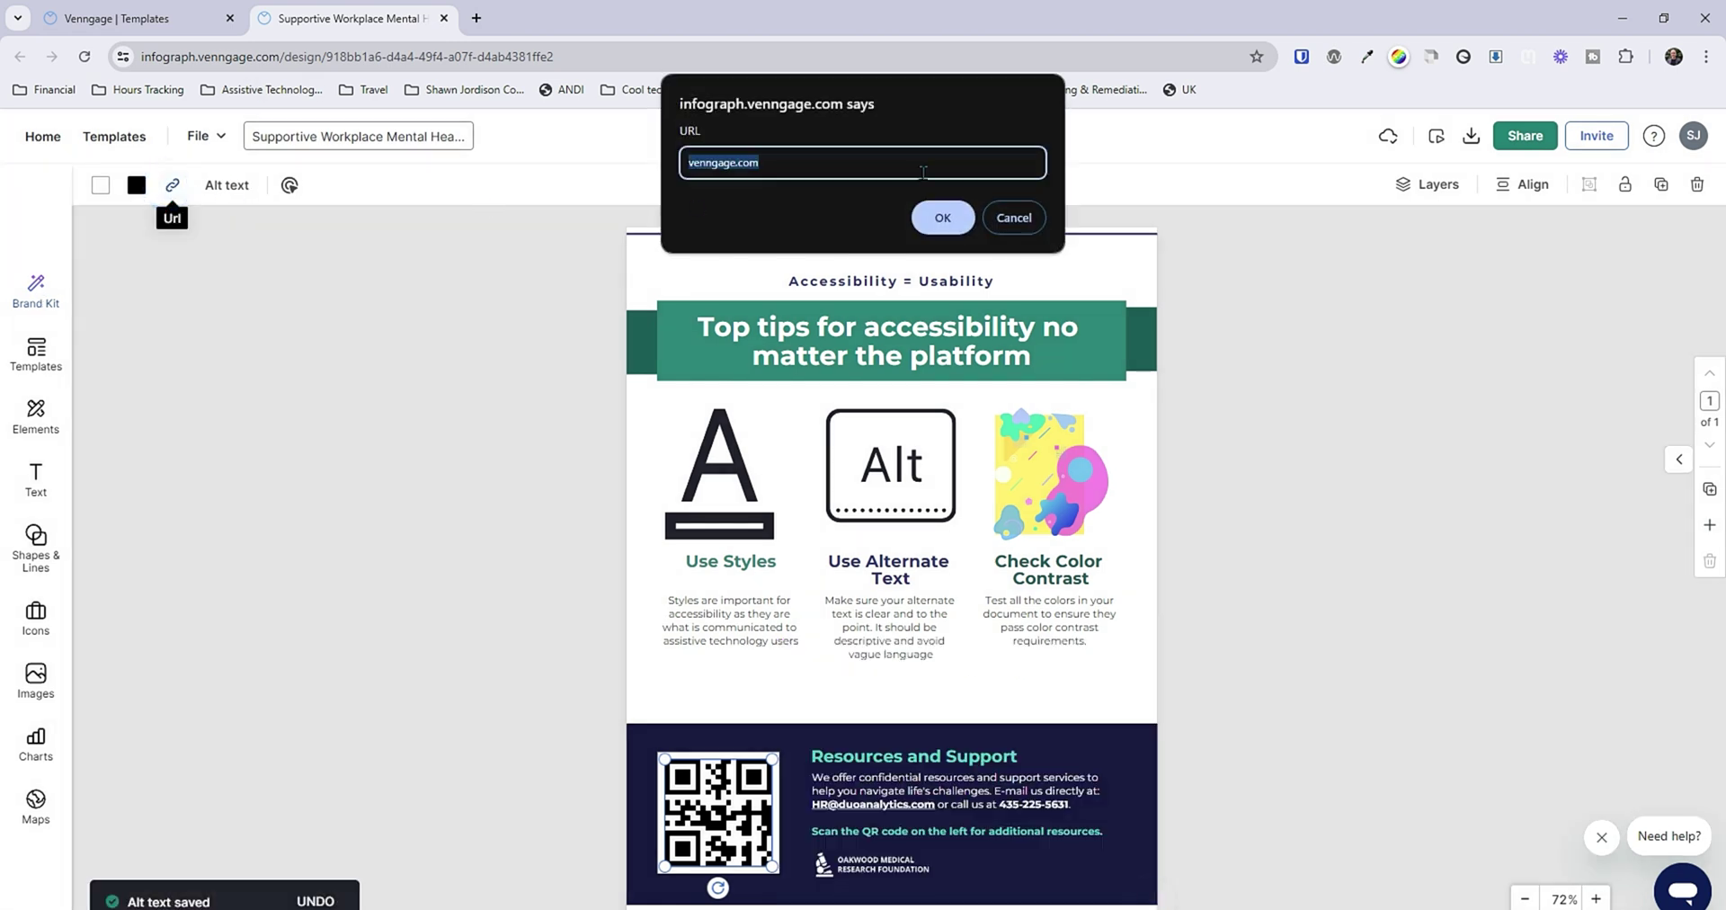
pyautogui.click(691, 165)
pyautogui.write('www.')
pyautogui.press('Return')
pyautogui.click(1270, 492)
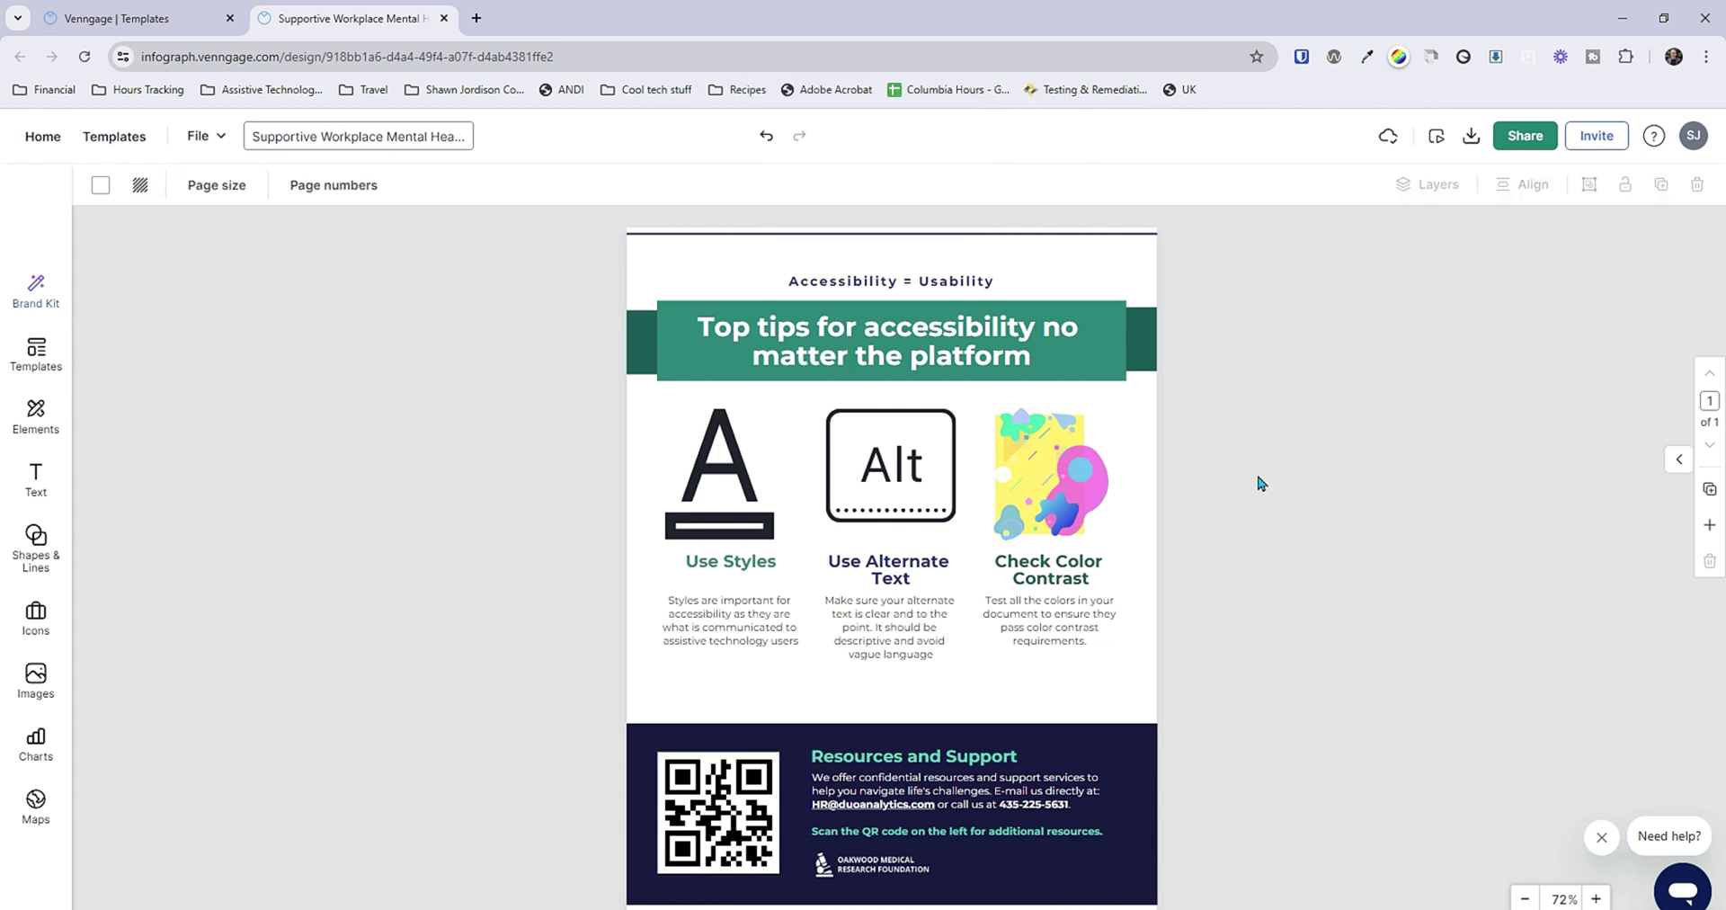
# Deselect everything, then show the Accessibility panel via File > Accessibility > Check accessibility
pyautogui.click(1293, 316)
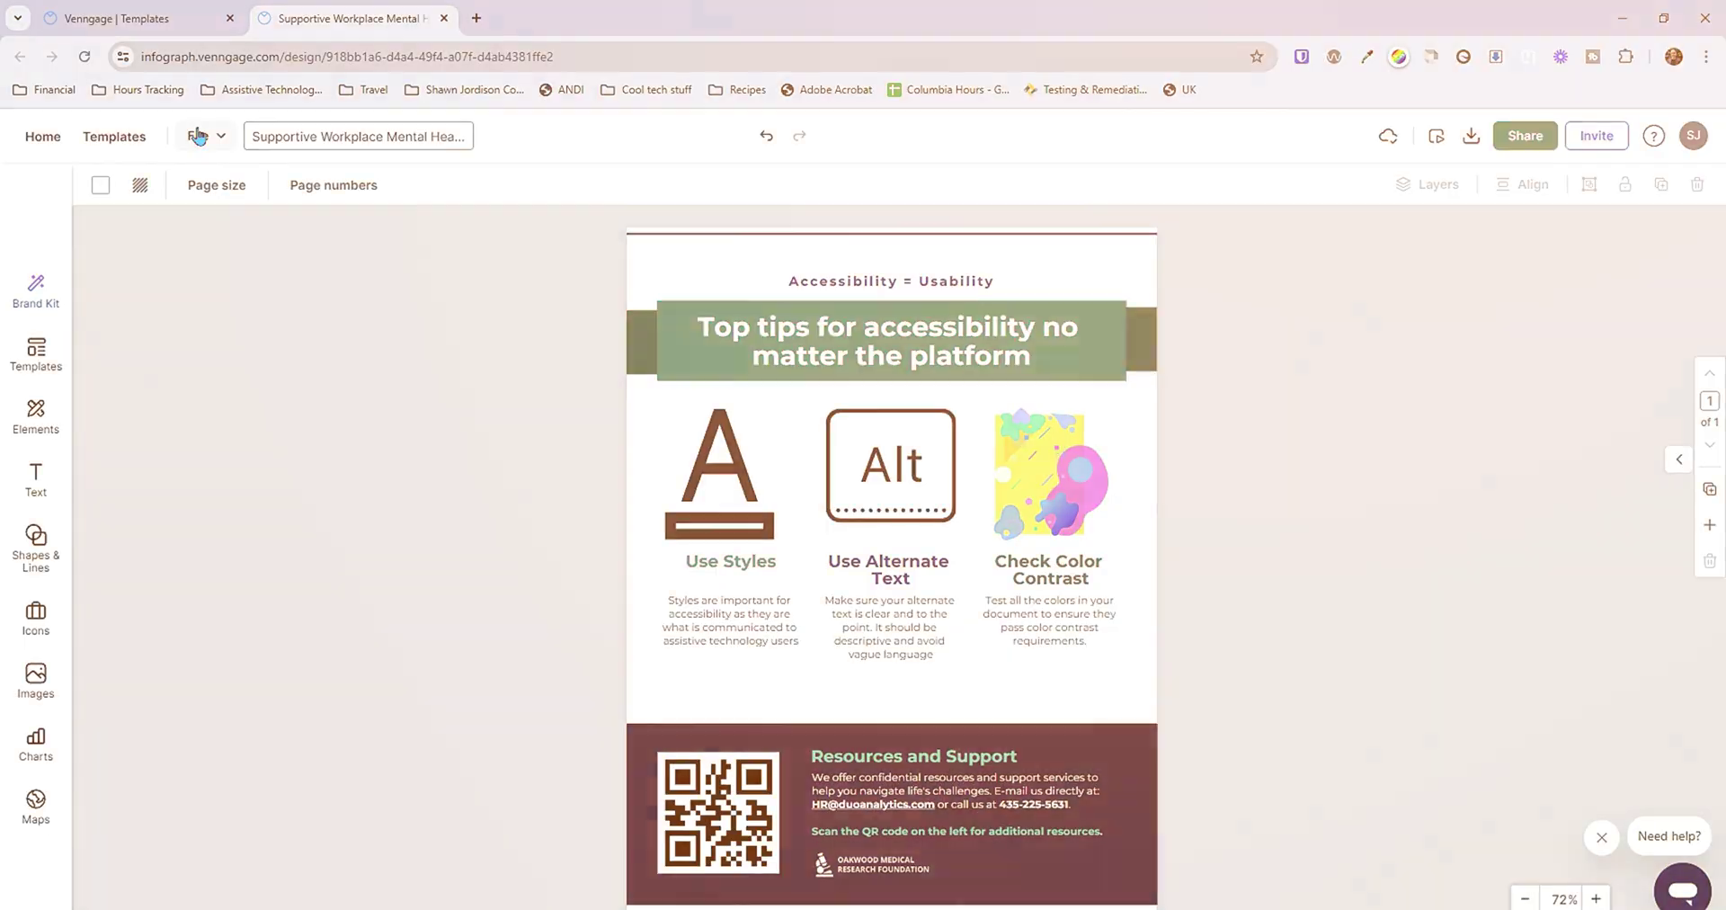
pyautogui.click(198, 135)
pyautogui.click(277, 382)
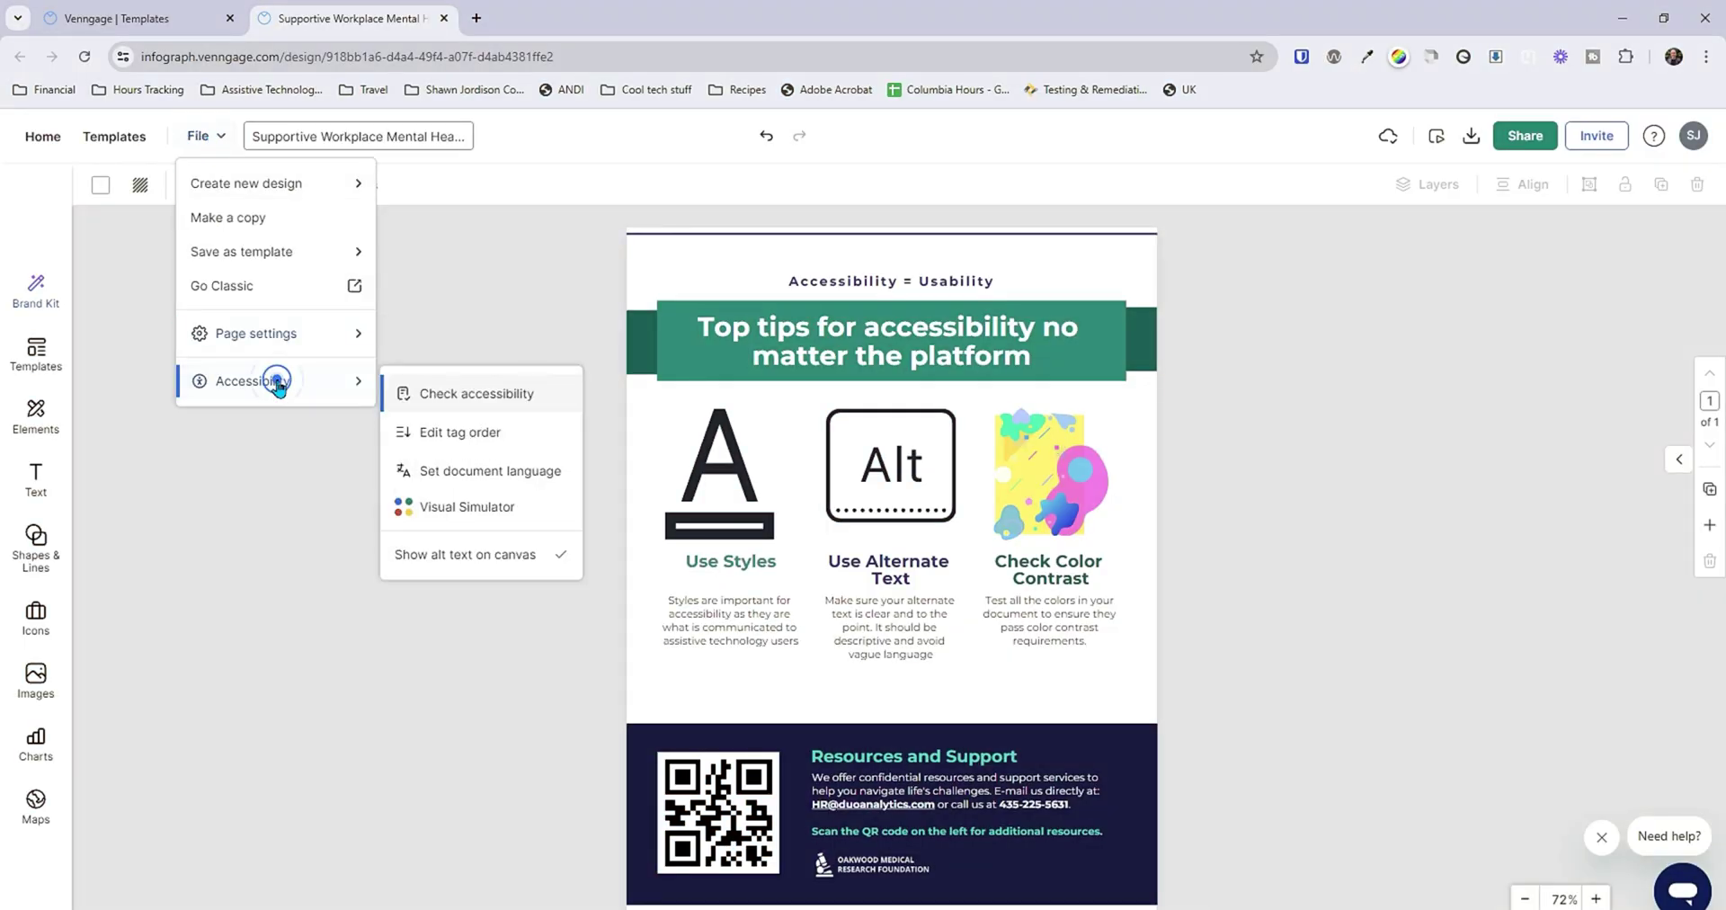
pyautogui.click(464, 406)
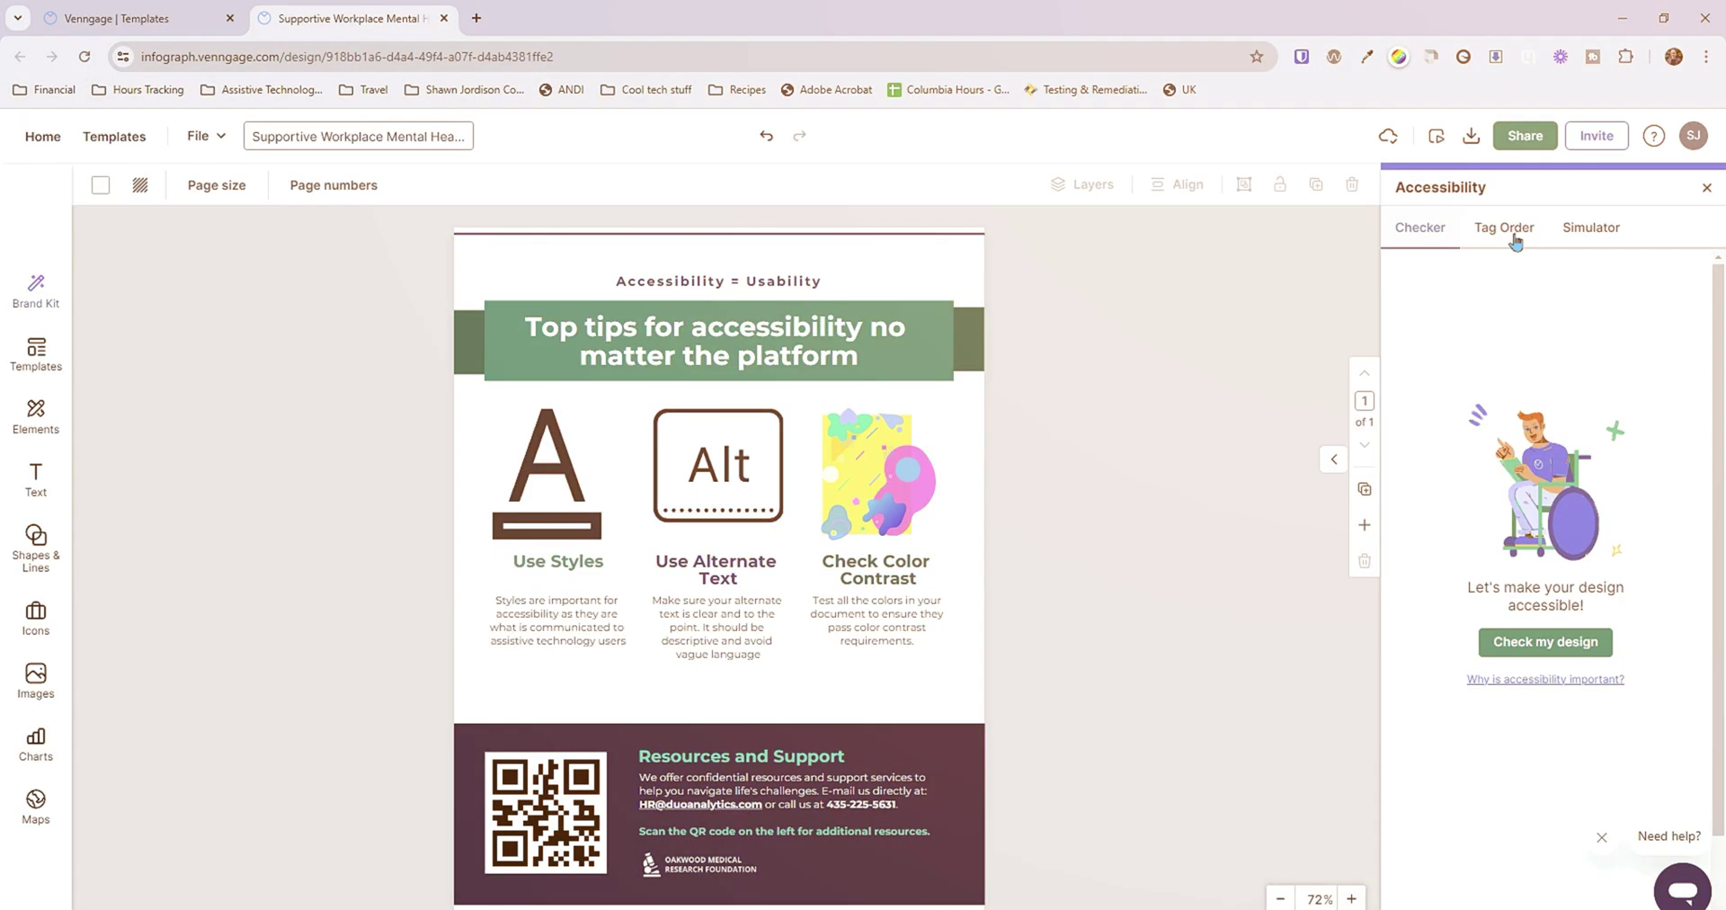
# Review the tag order from Accessibility = Usability through the alternate text tip paragraph
pyautogui.click(1497, 227)
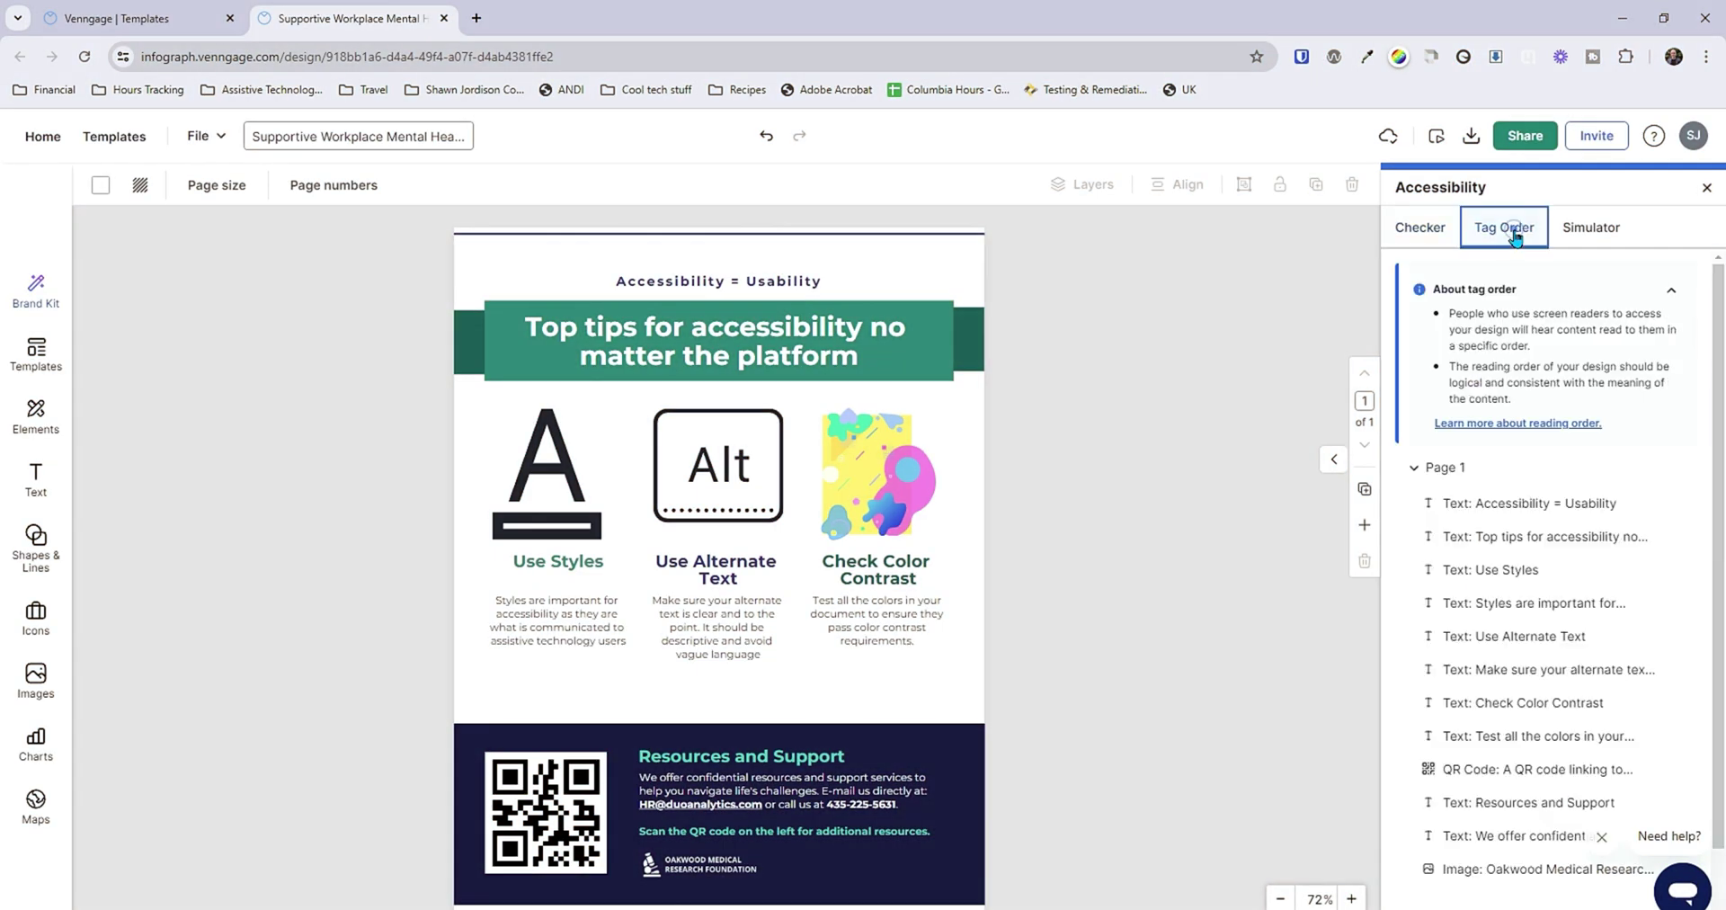
pyautogui.click(1482, 496)
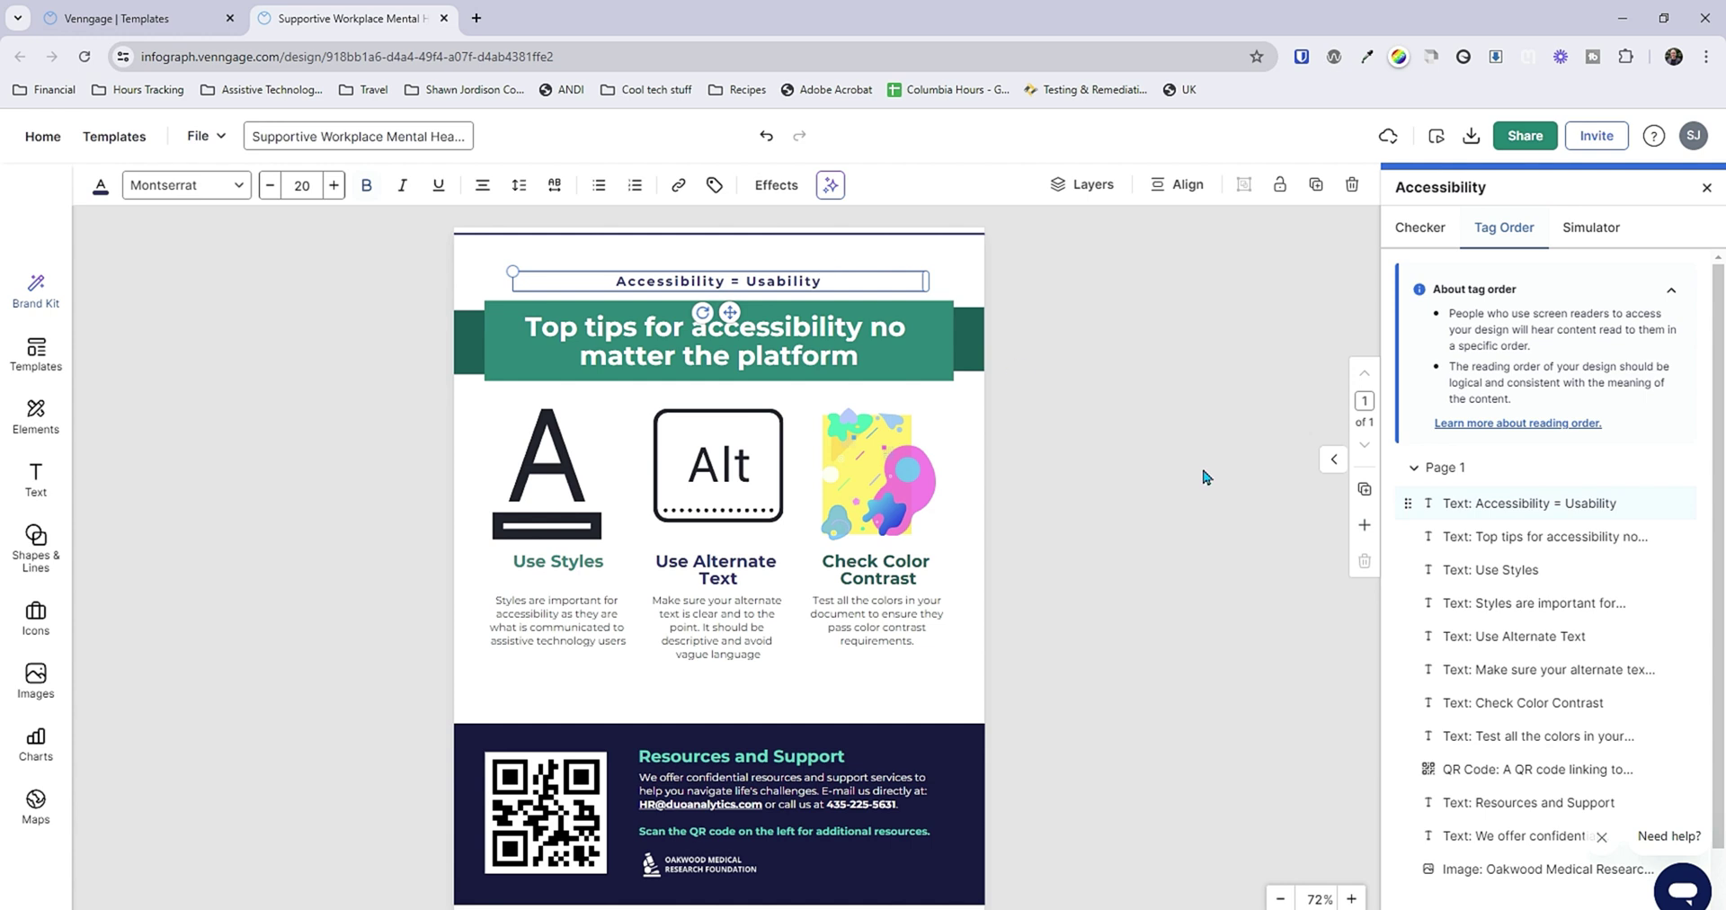
pyautogui.click(1531, 536)
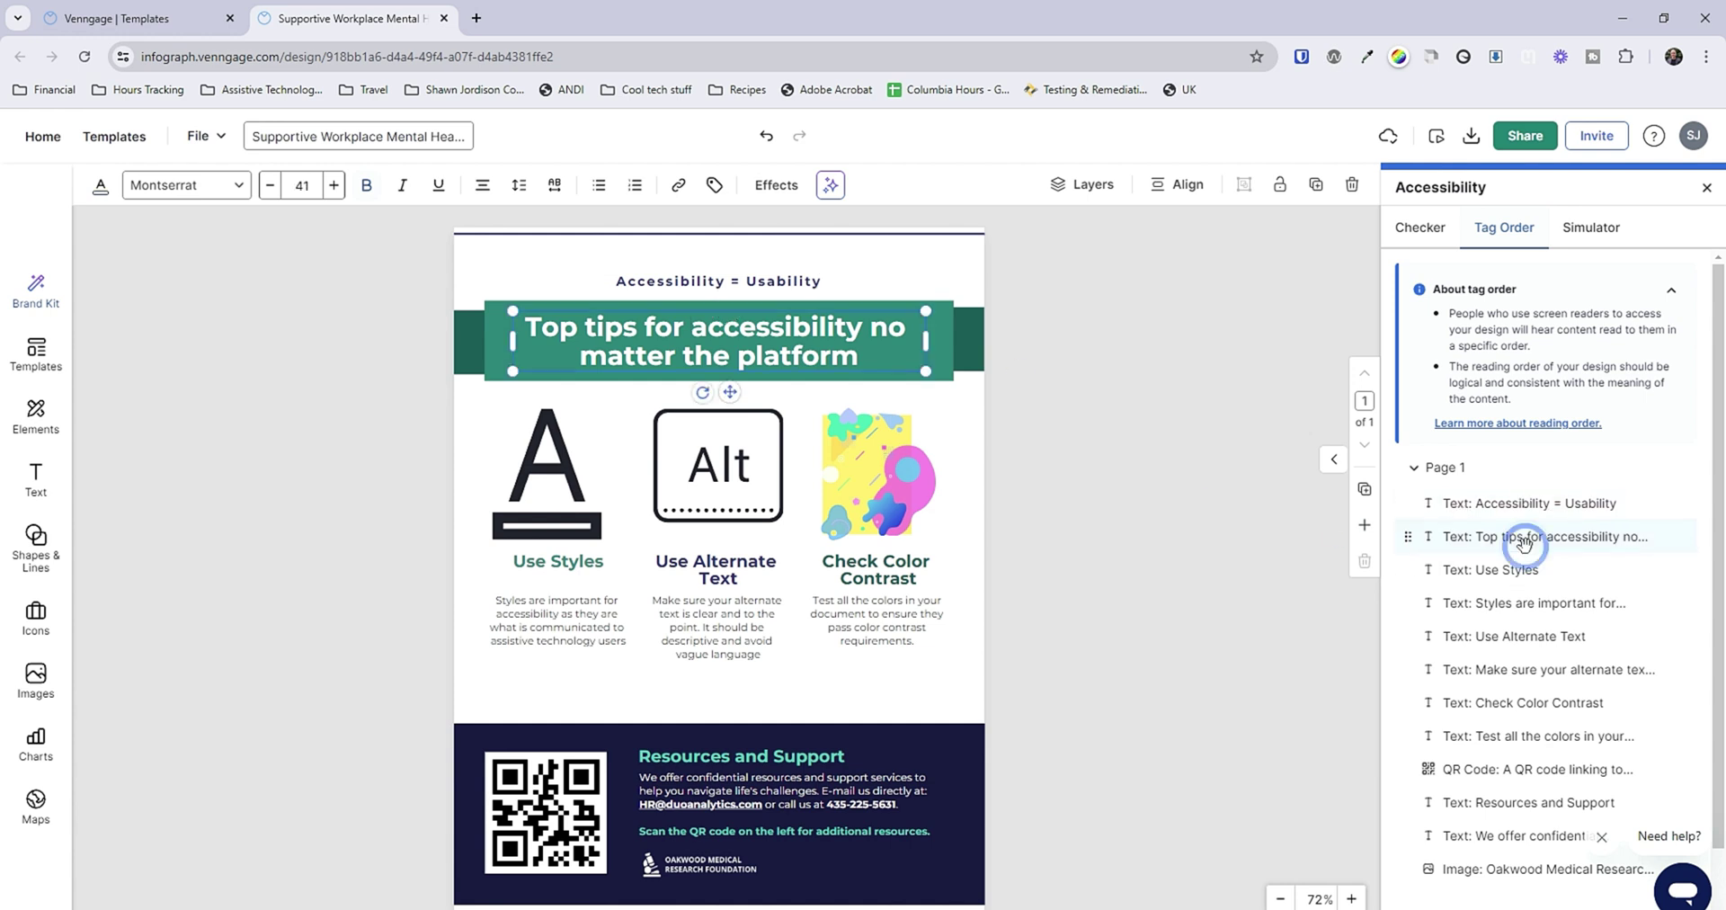
pyautogui.click(1526, 569)
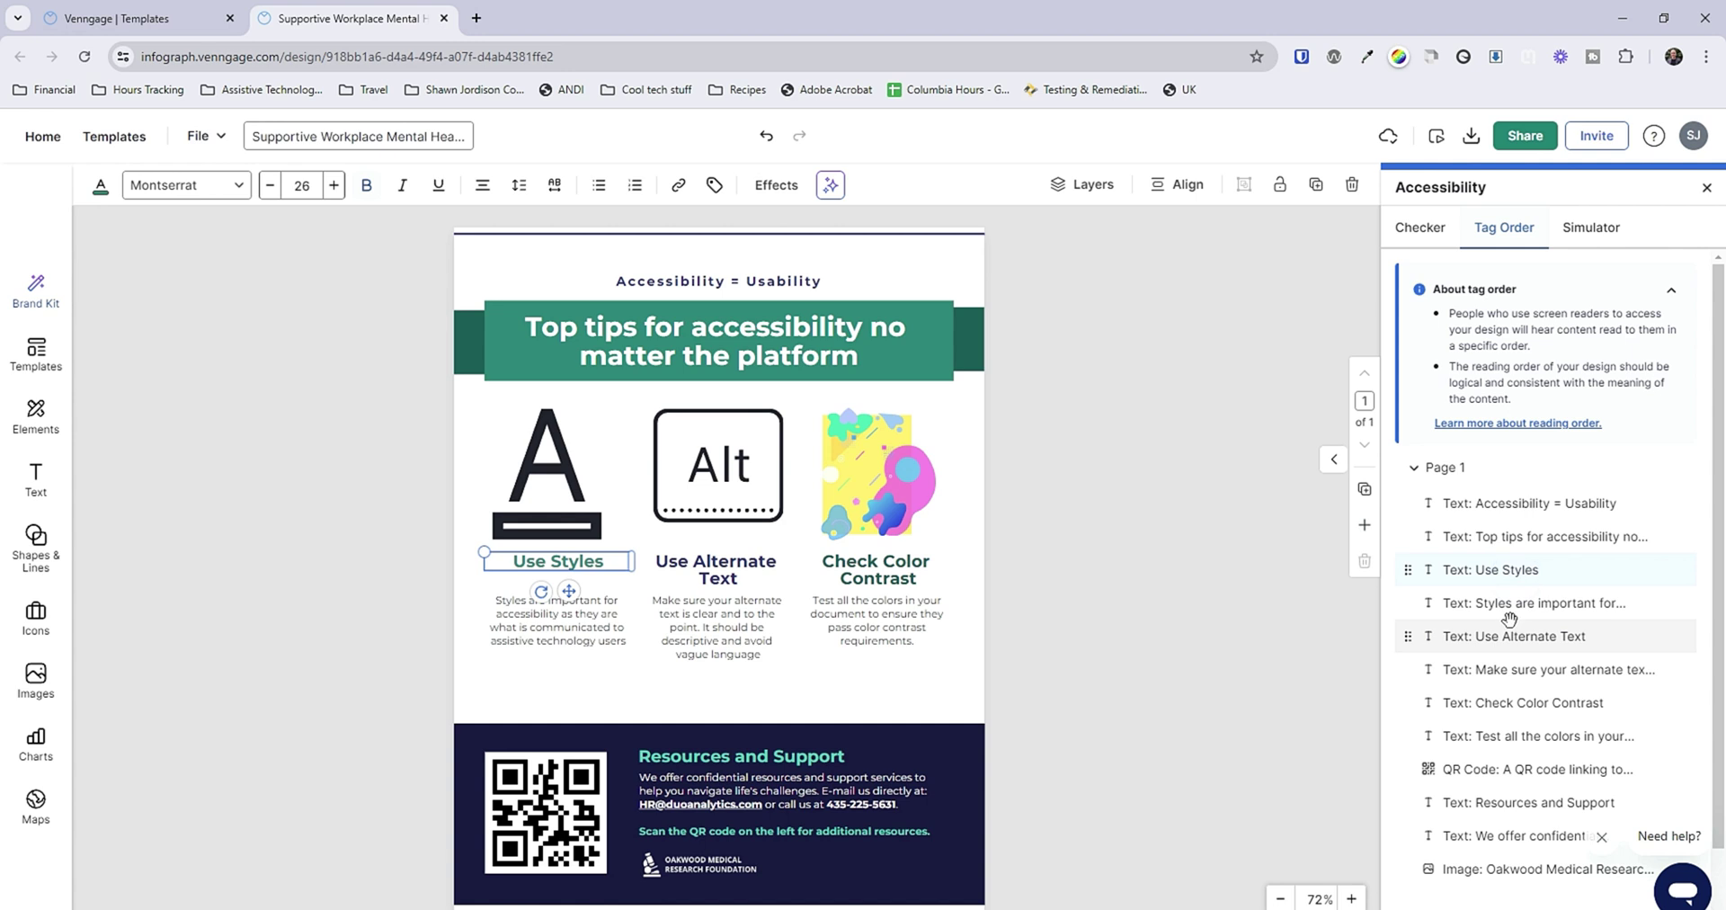
pyautogui.click(1503, 605)
pyautogui.click(1512, 636)
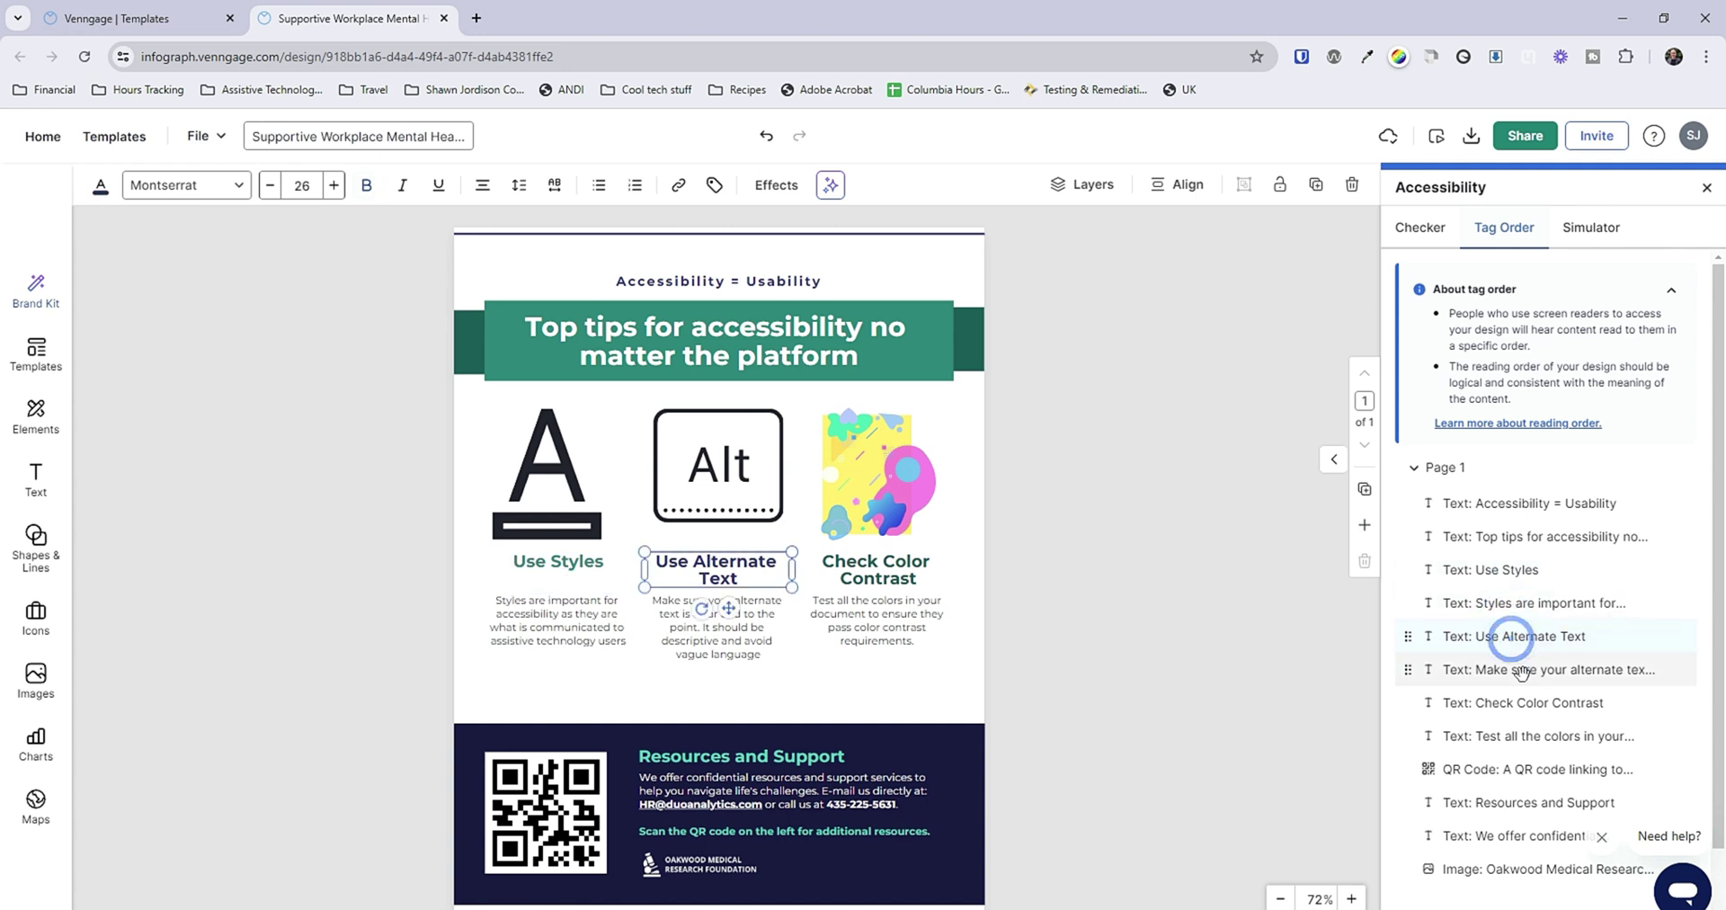
pyautogui.click(1519, 669)
# Check the remaining tags from Check Color Contrast to the Oakwood Medical logo, then show the Checker
pyautogui.click(1522, 702)
pyautogui.click(1519, 735)
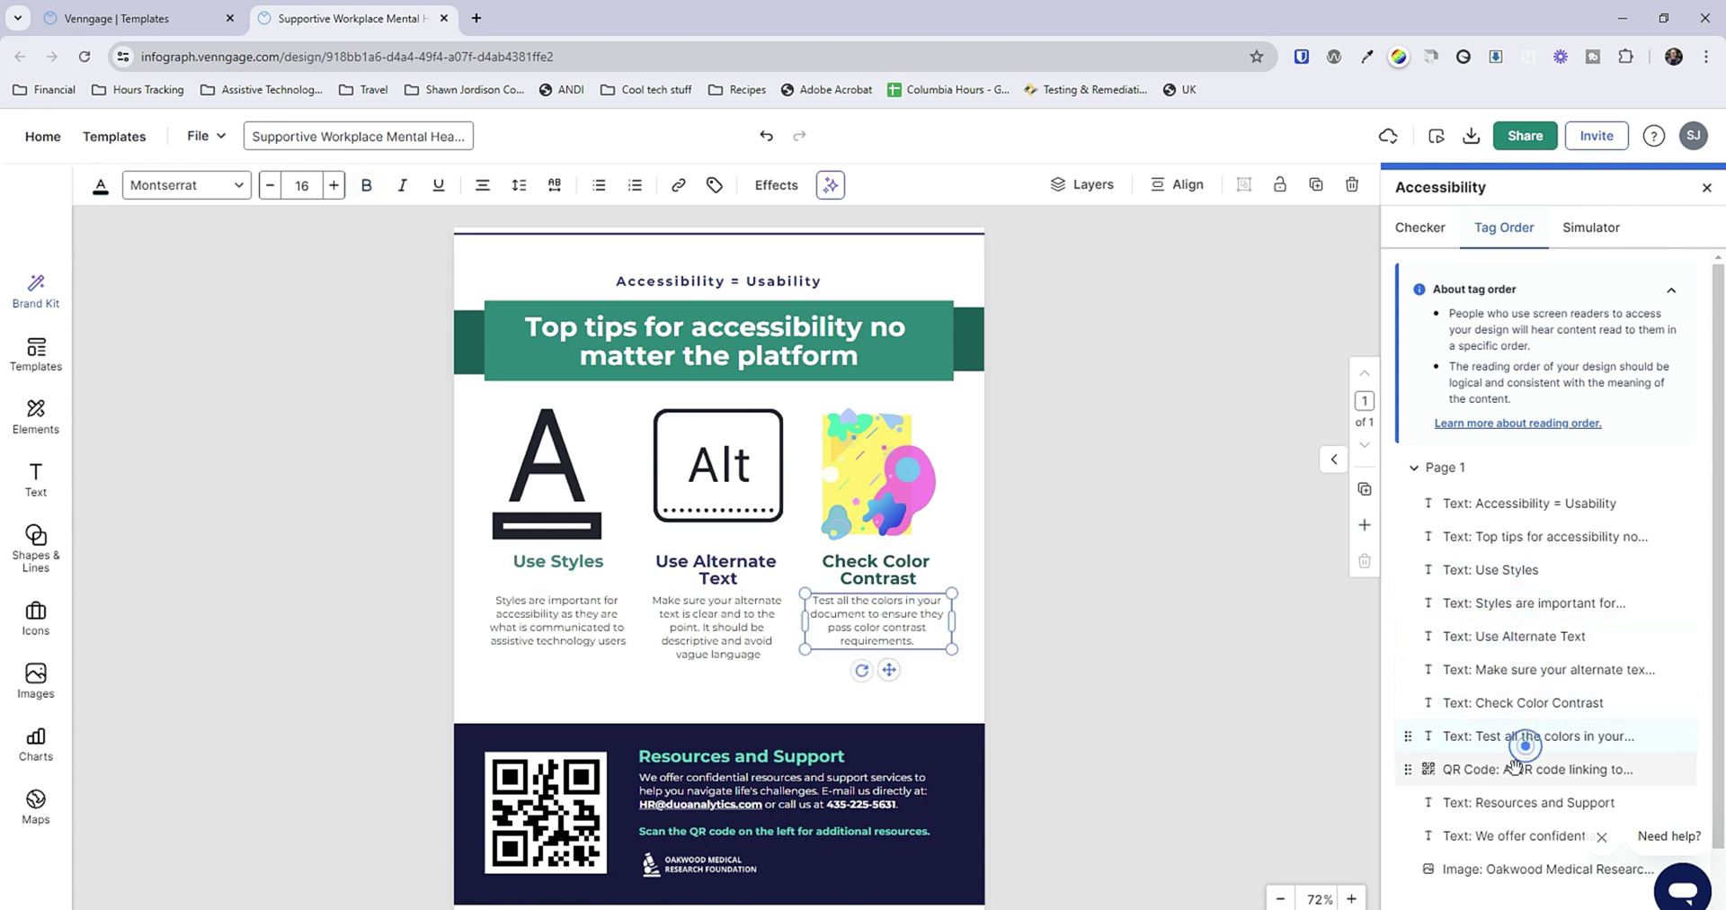
pyautogui.click(1513, 771)
pyautogui.click(1517, 802)
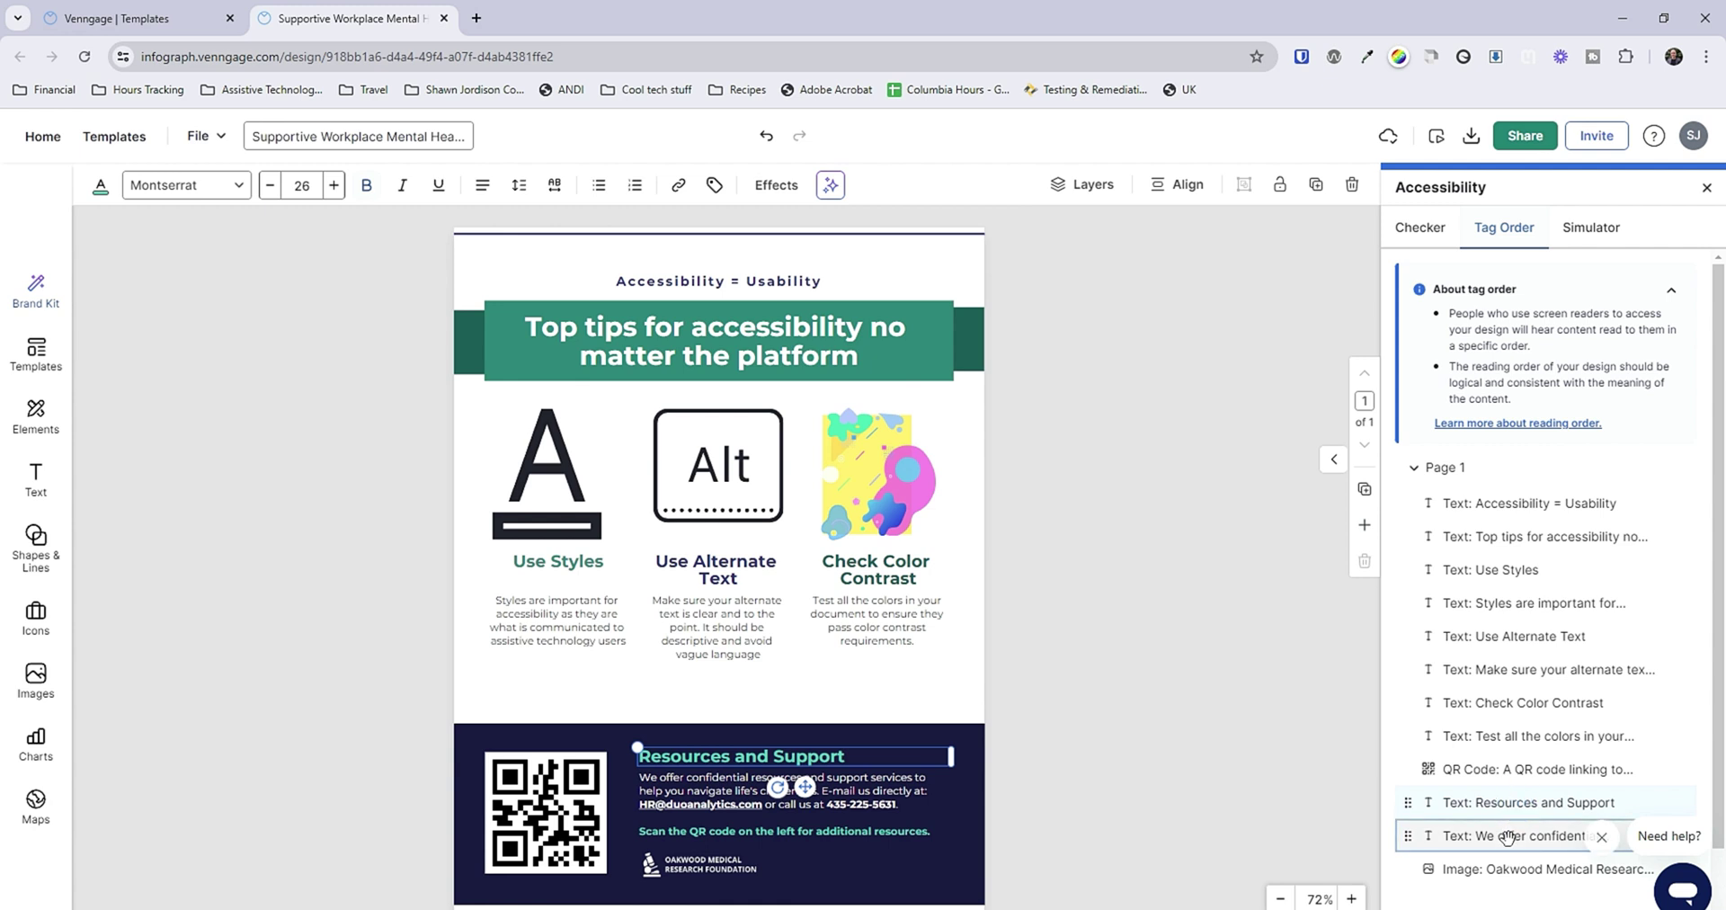
pyautogui.click(1508, 835)
pyautogui.click(1497, 869)
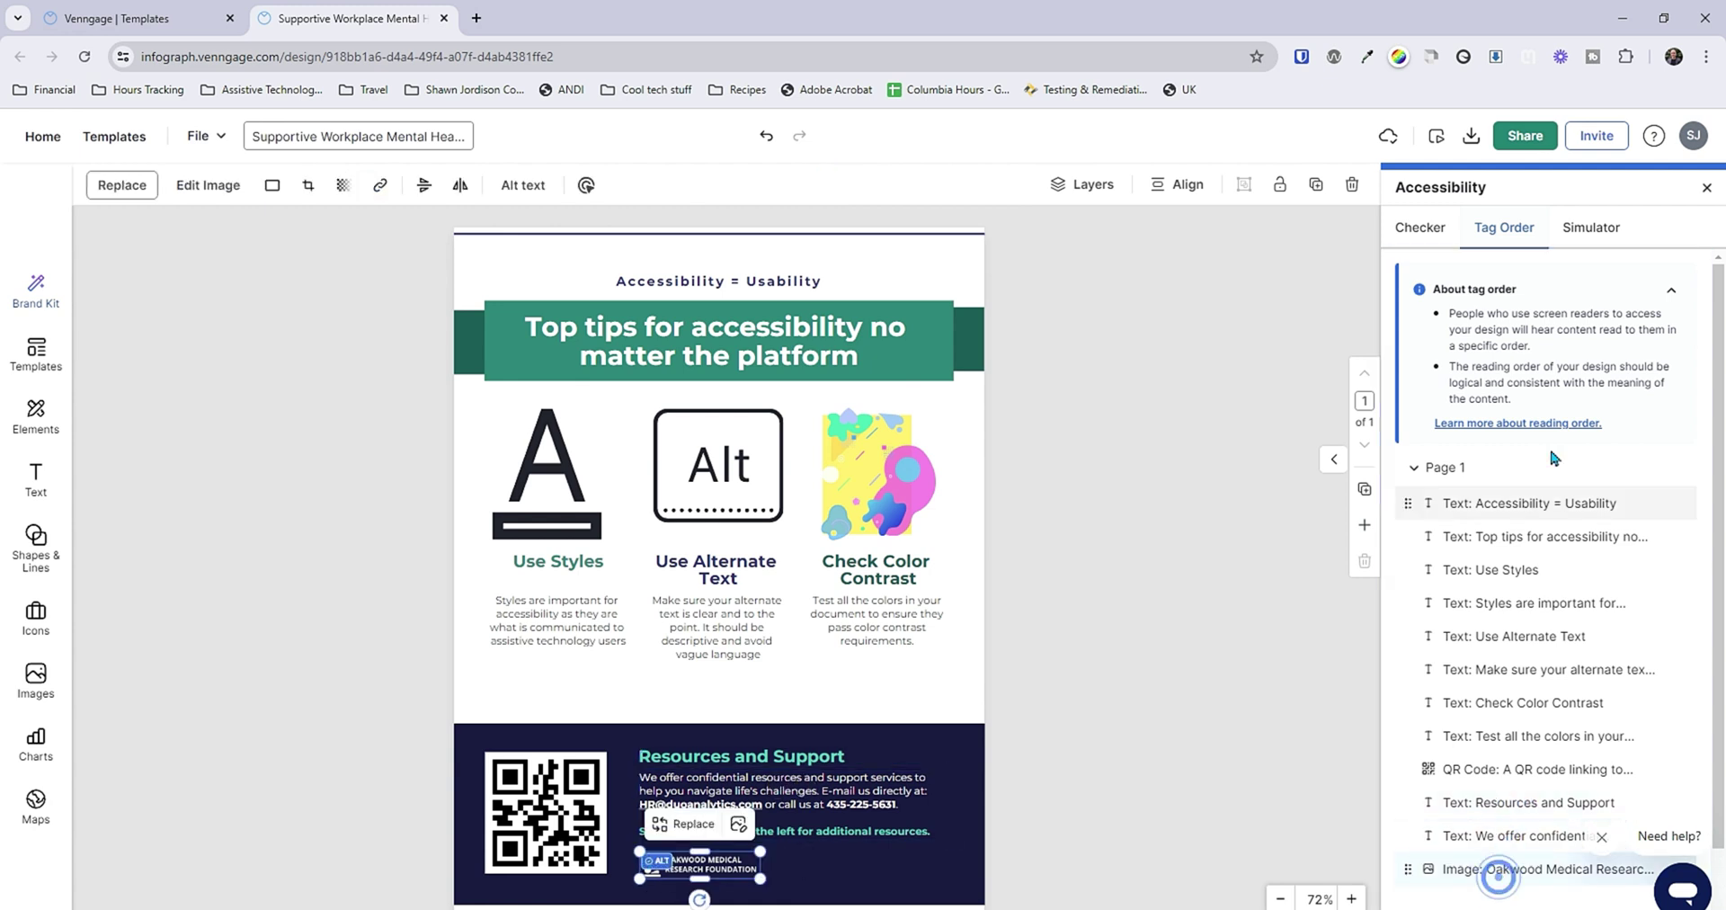
pyautogui.click(1422, 228)
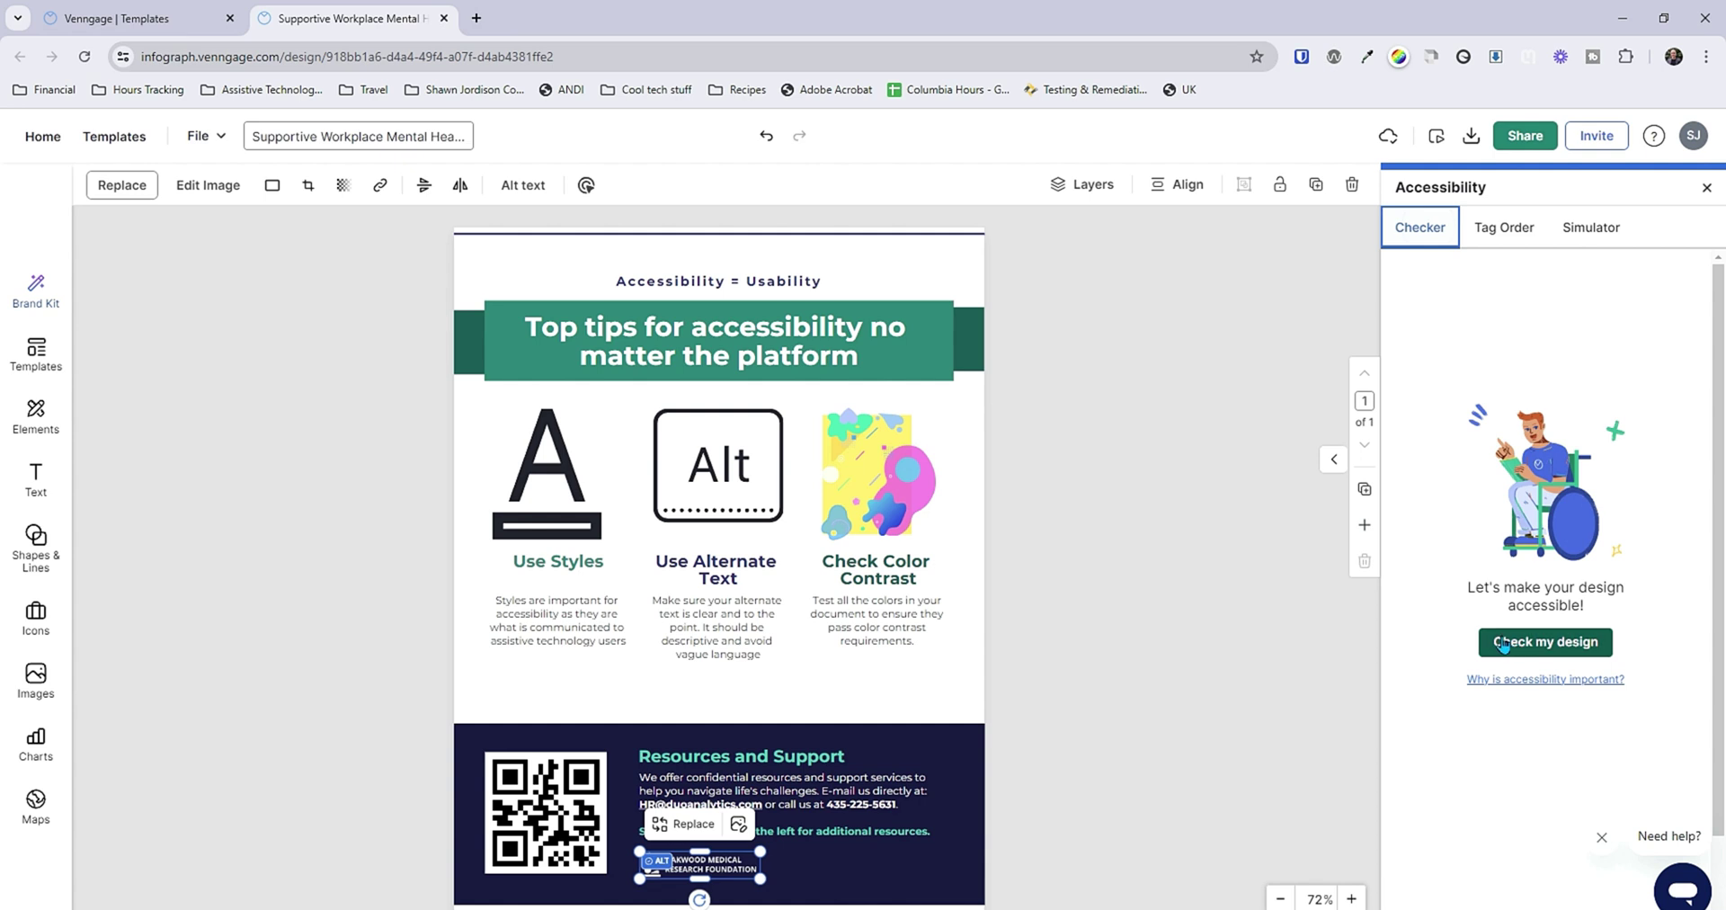
# Scan with Check my design, review the Tables result, and confirm decorative content is marked decorative
pyautogui.click(1517, 644)
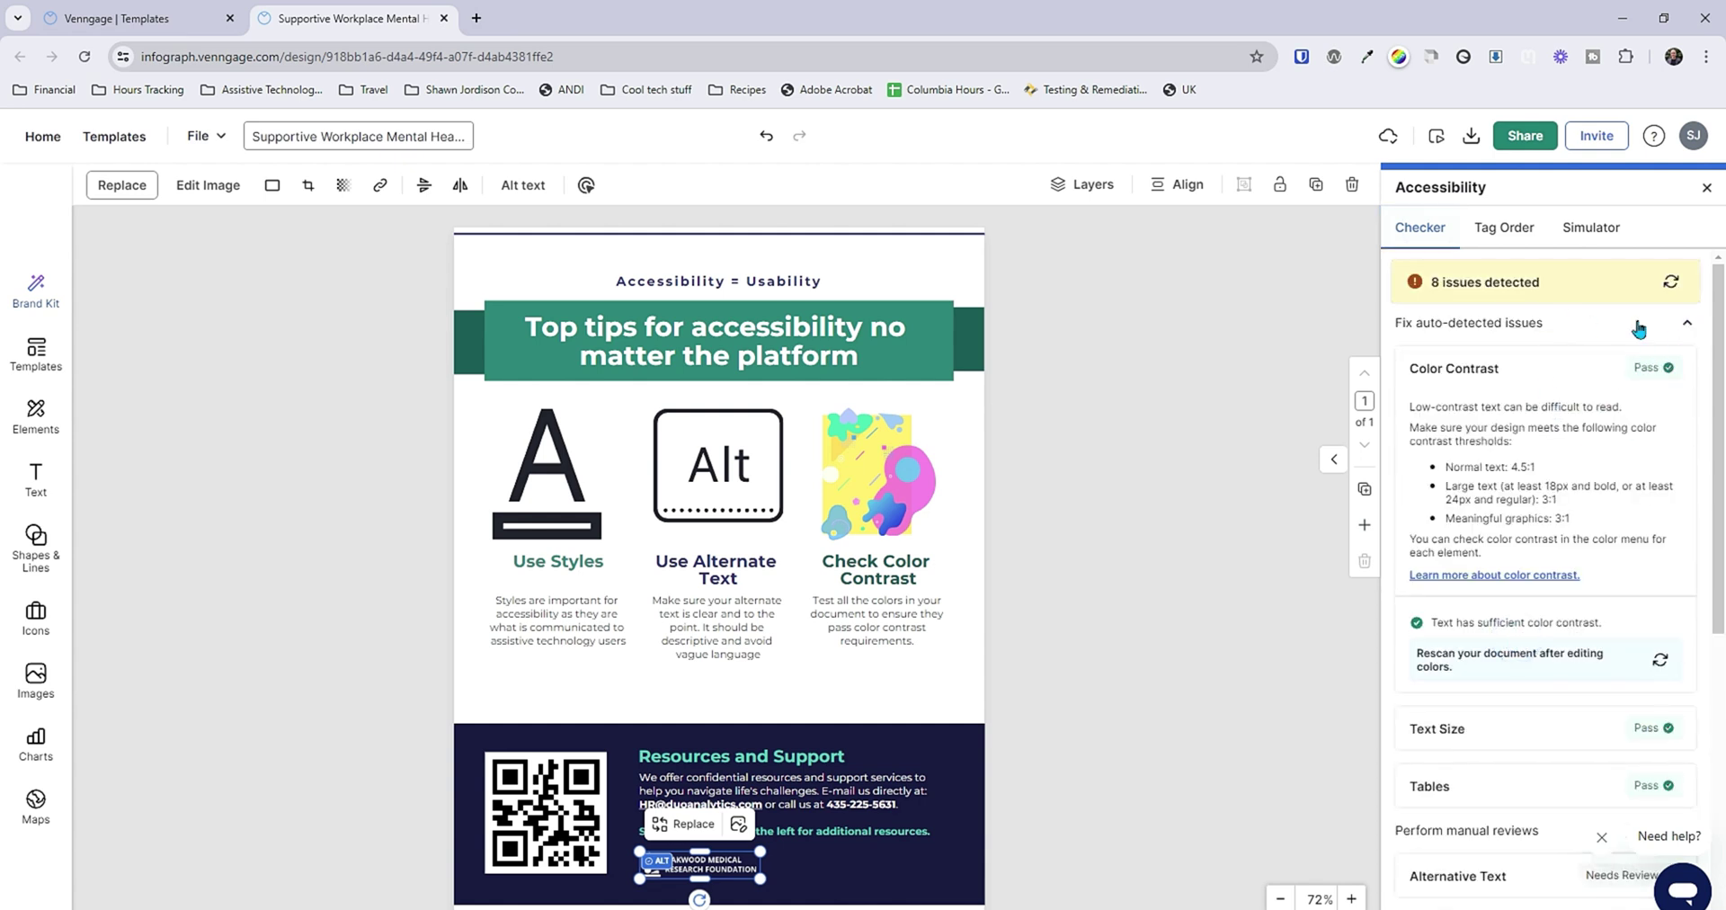
pyautogui.click(1698, 327)
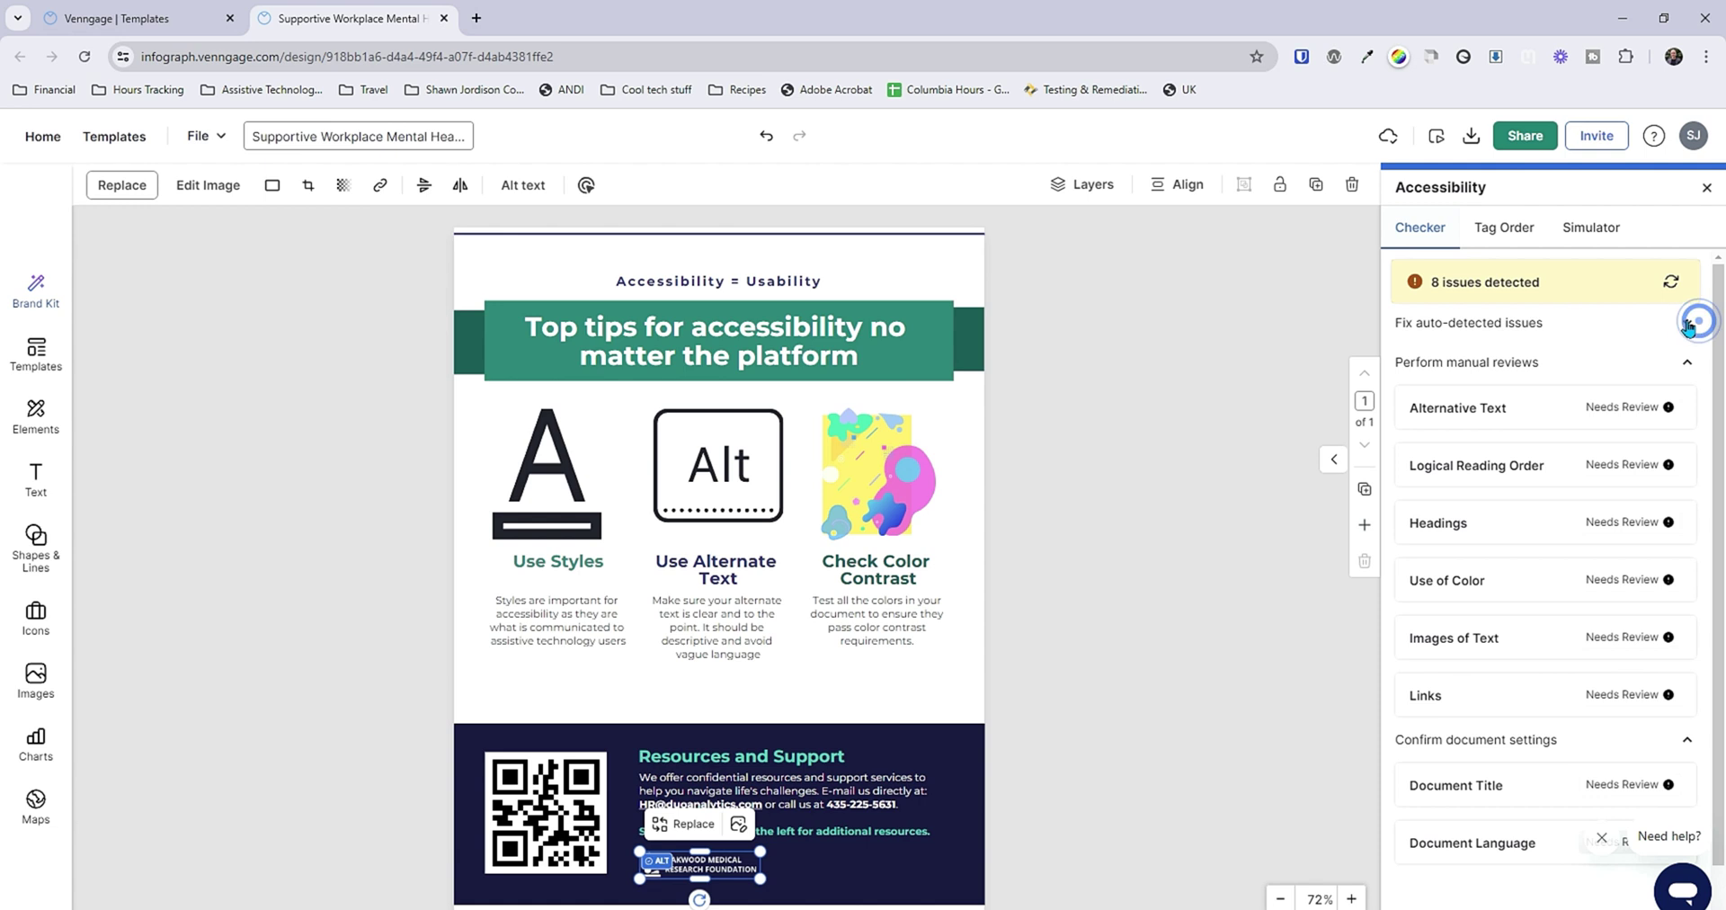
pyautogui.click(1688, 329)
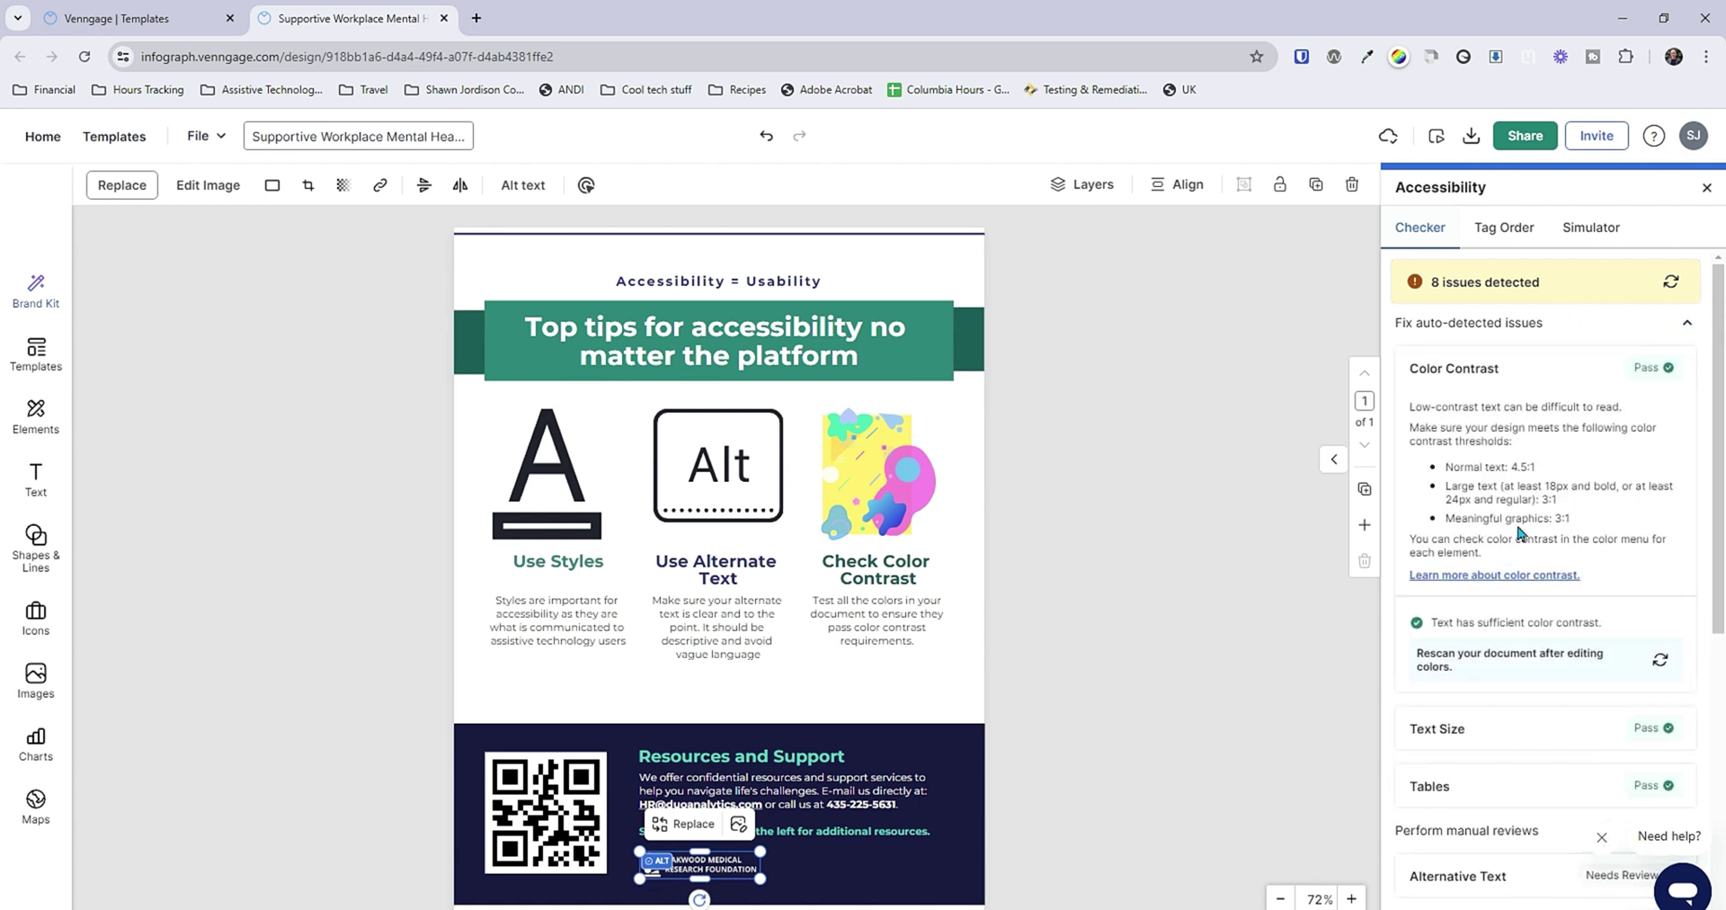
pyautogui.scroll(-7, 1501, 467)
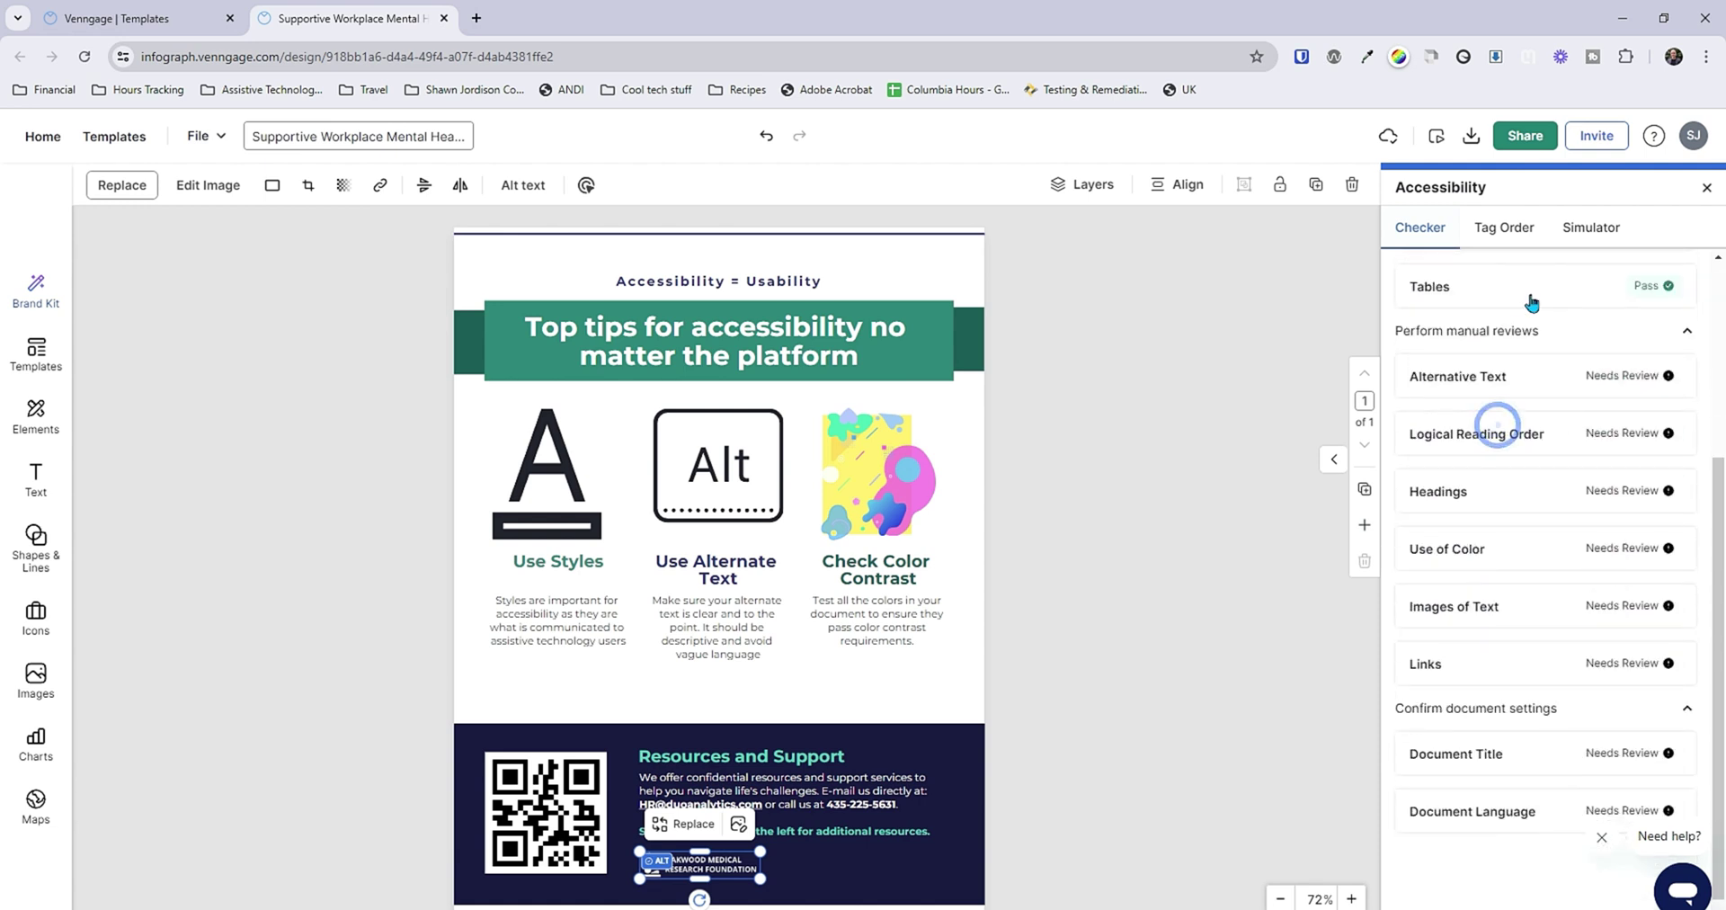
pyautogui.scroll(4, 1533, 302)
pyautogui.click(1518, 596)
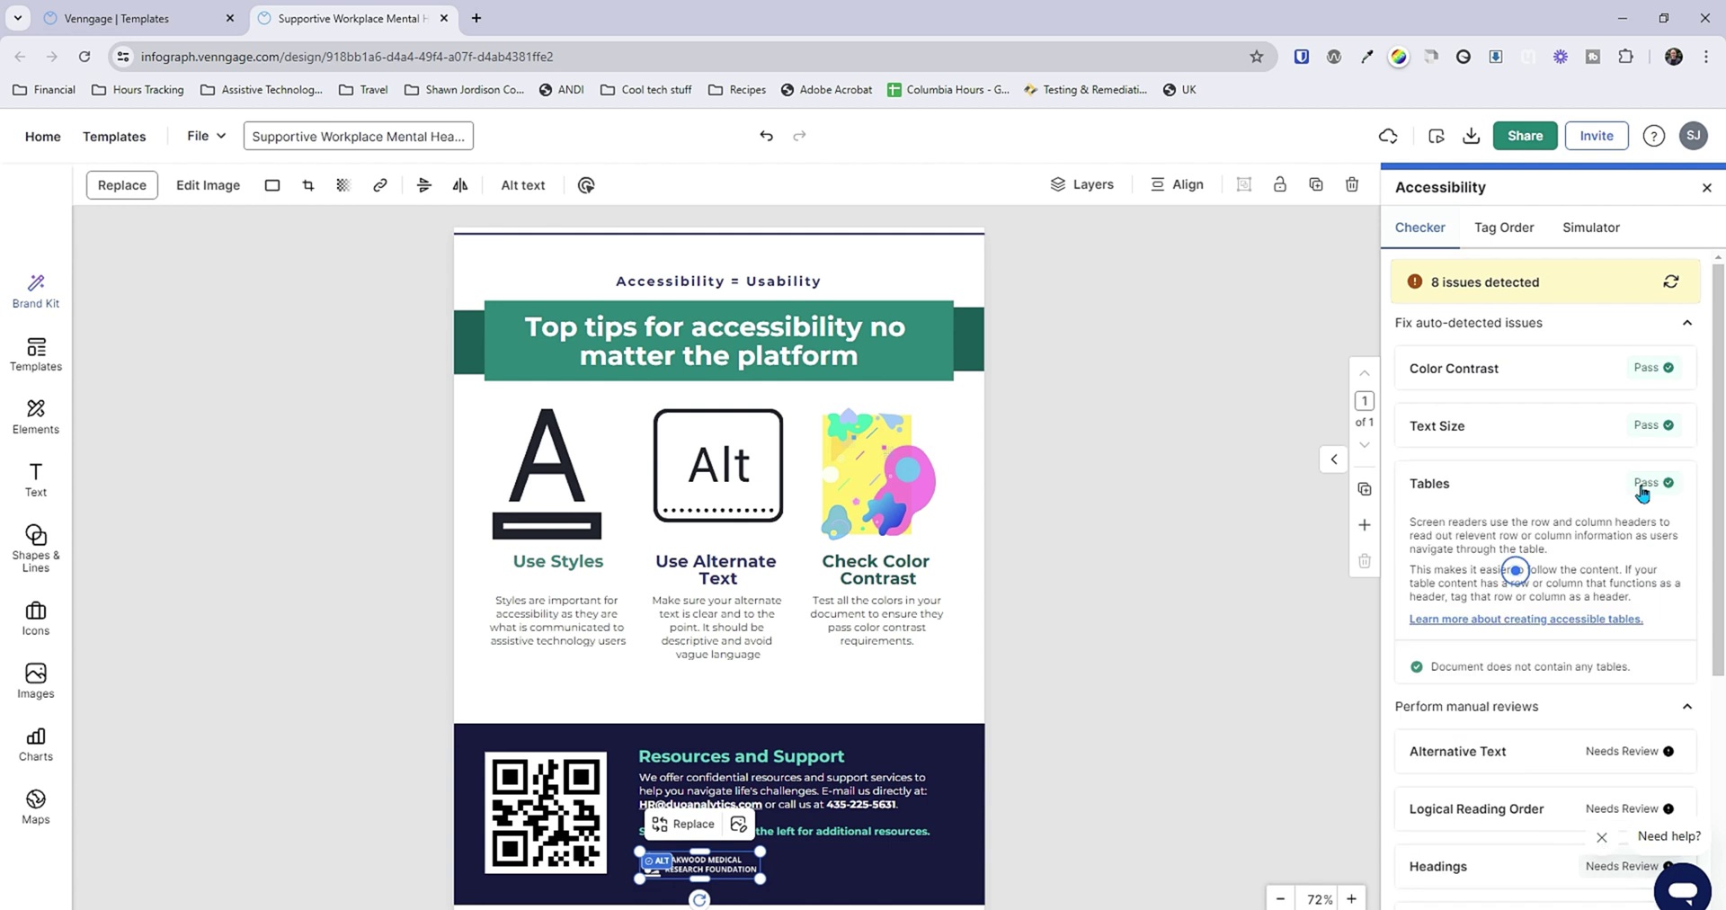
pyautogui.scroll(-3, 1609, 462)
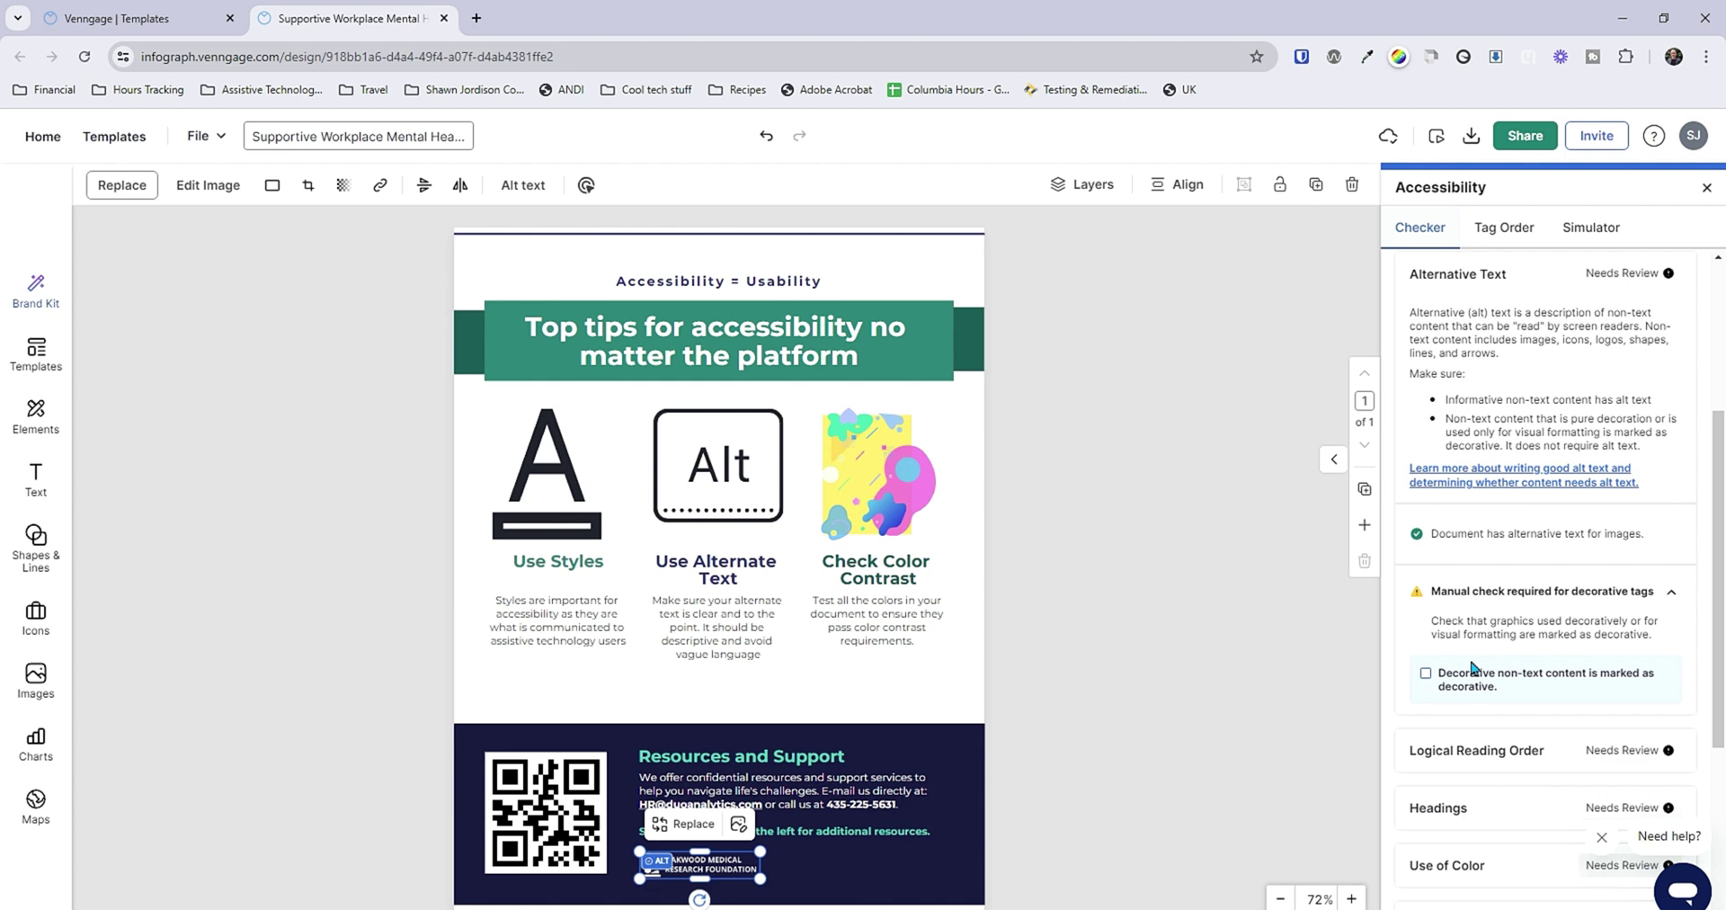
pyautogui.click(1426, 674)
# Mark the Logical Reading Order and Headings checks as reviewed
pyautogui.click(1495, 748)
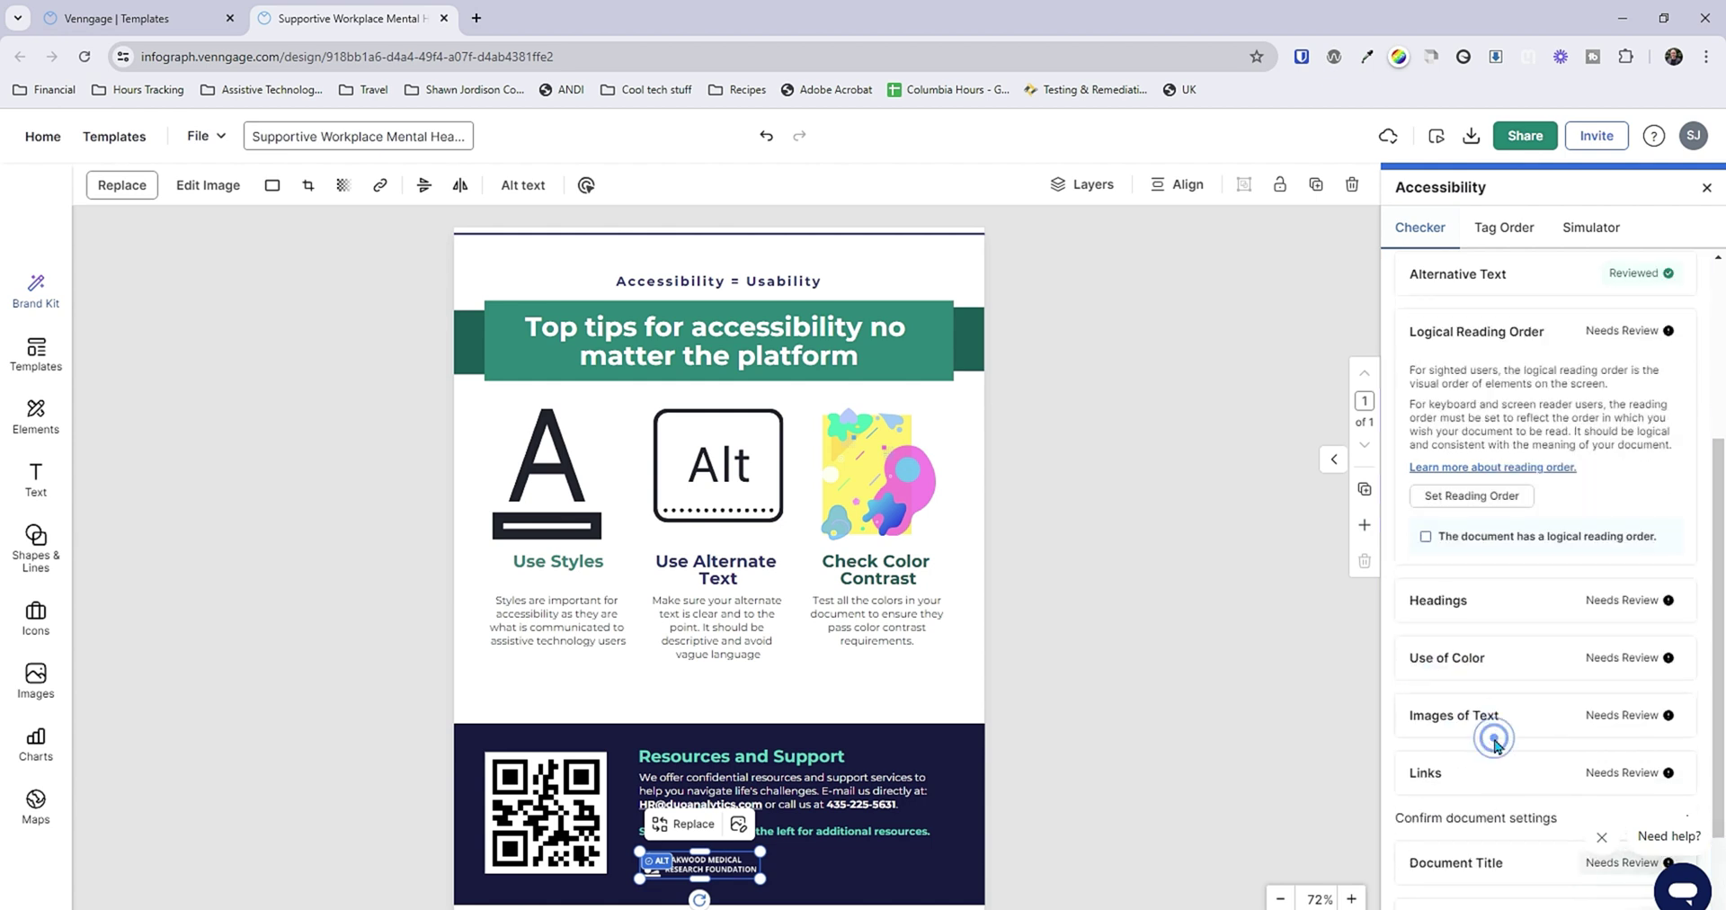
pyautogui.click(1426, 537)
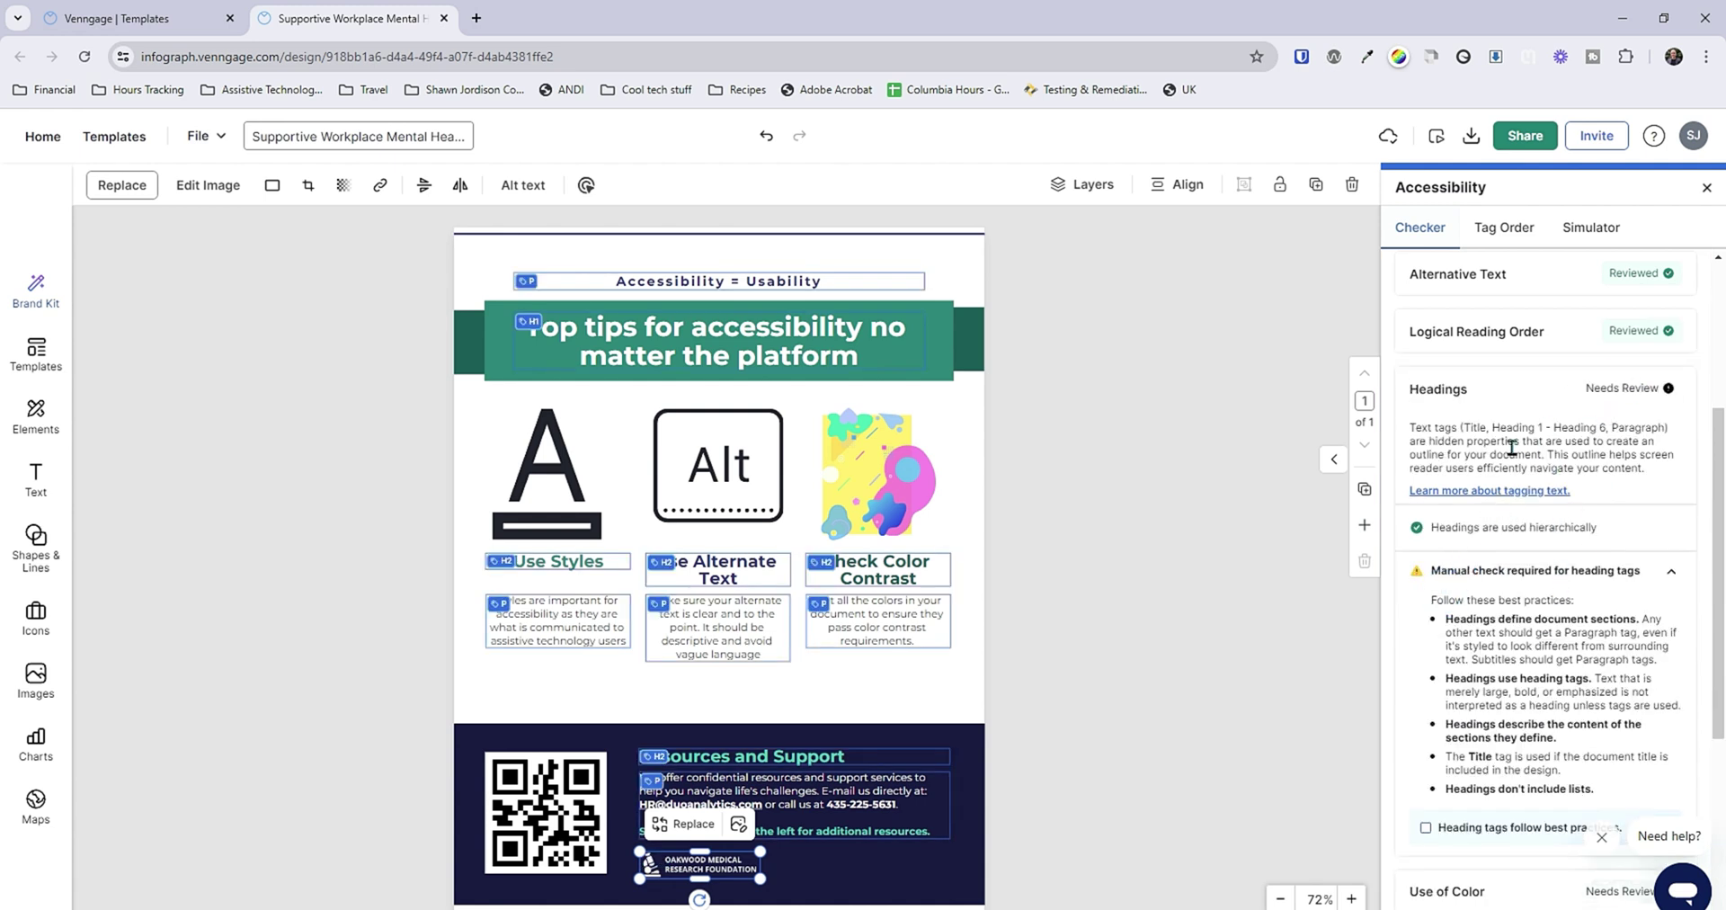
pyautogui.scroll(-3, 1511, 447)
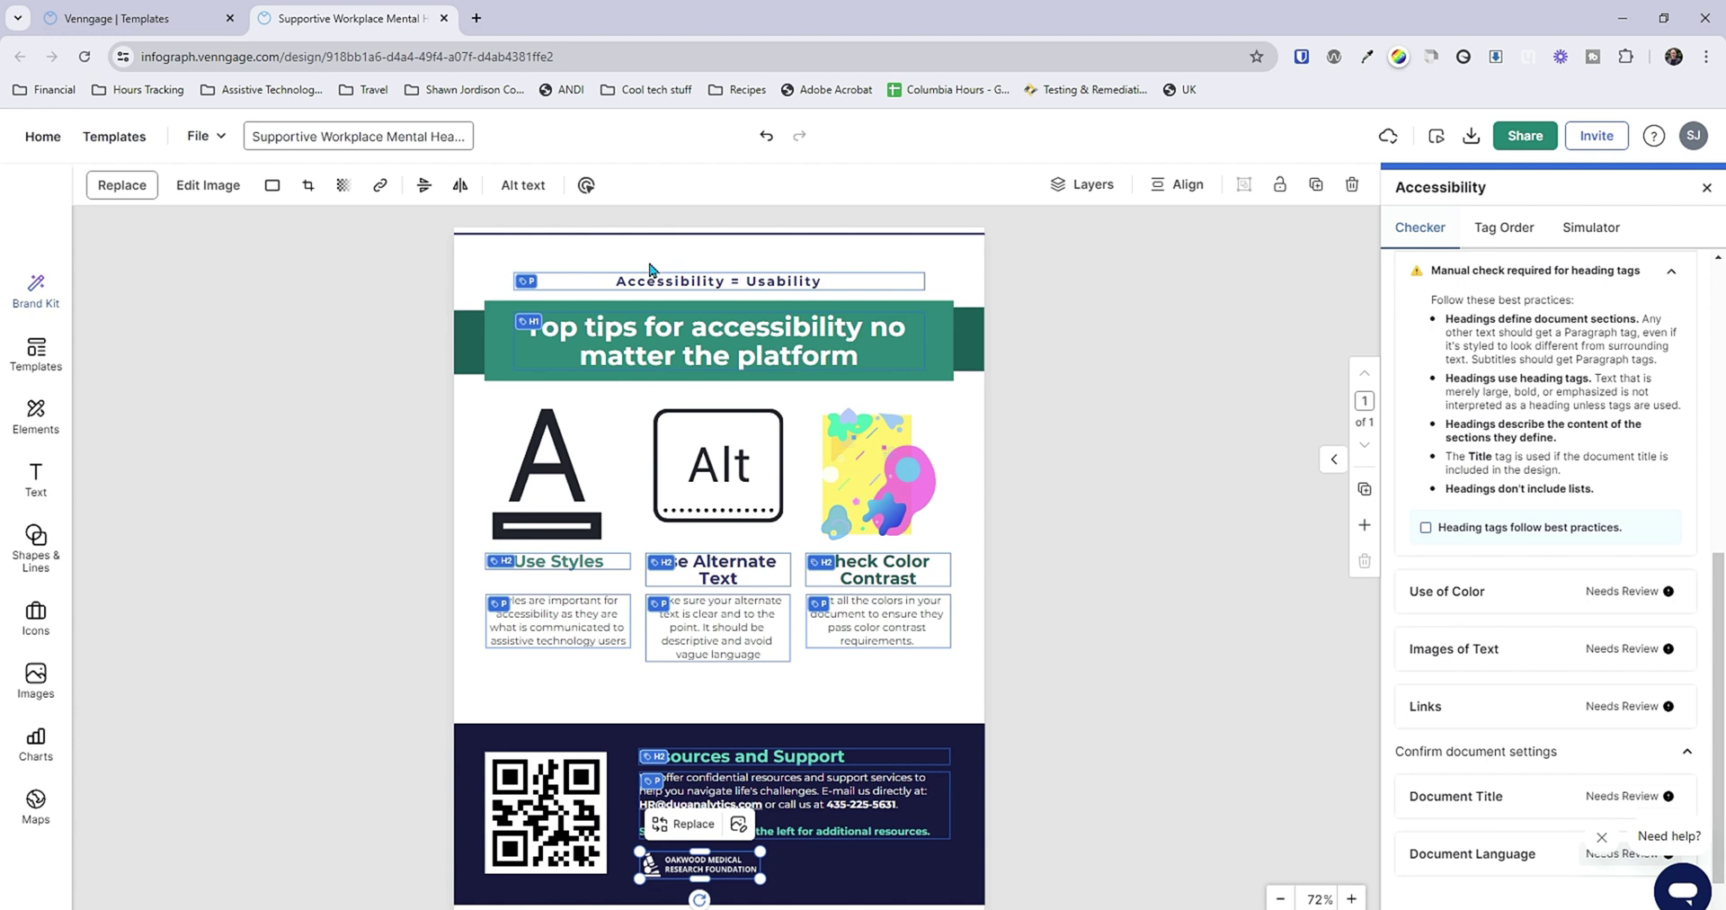
pyautogui.scroll(2, 828, 391)
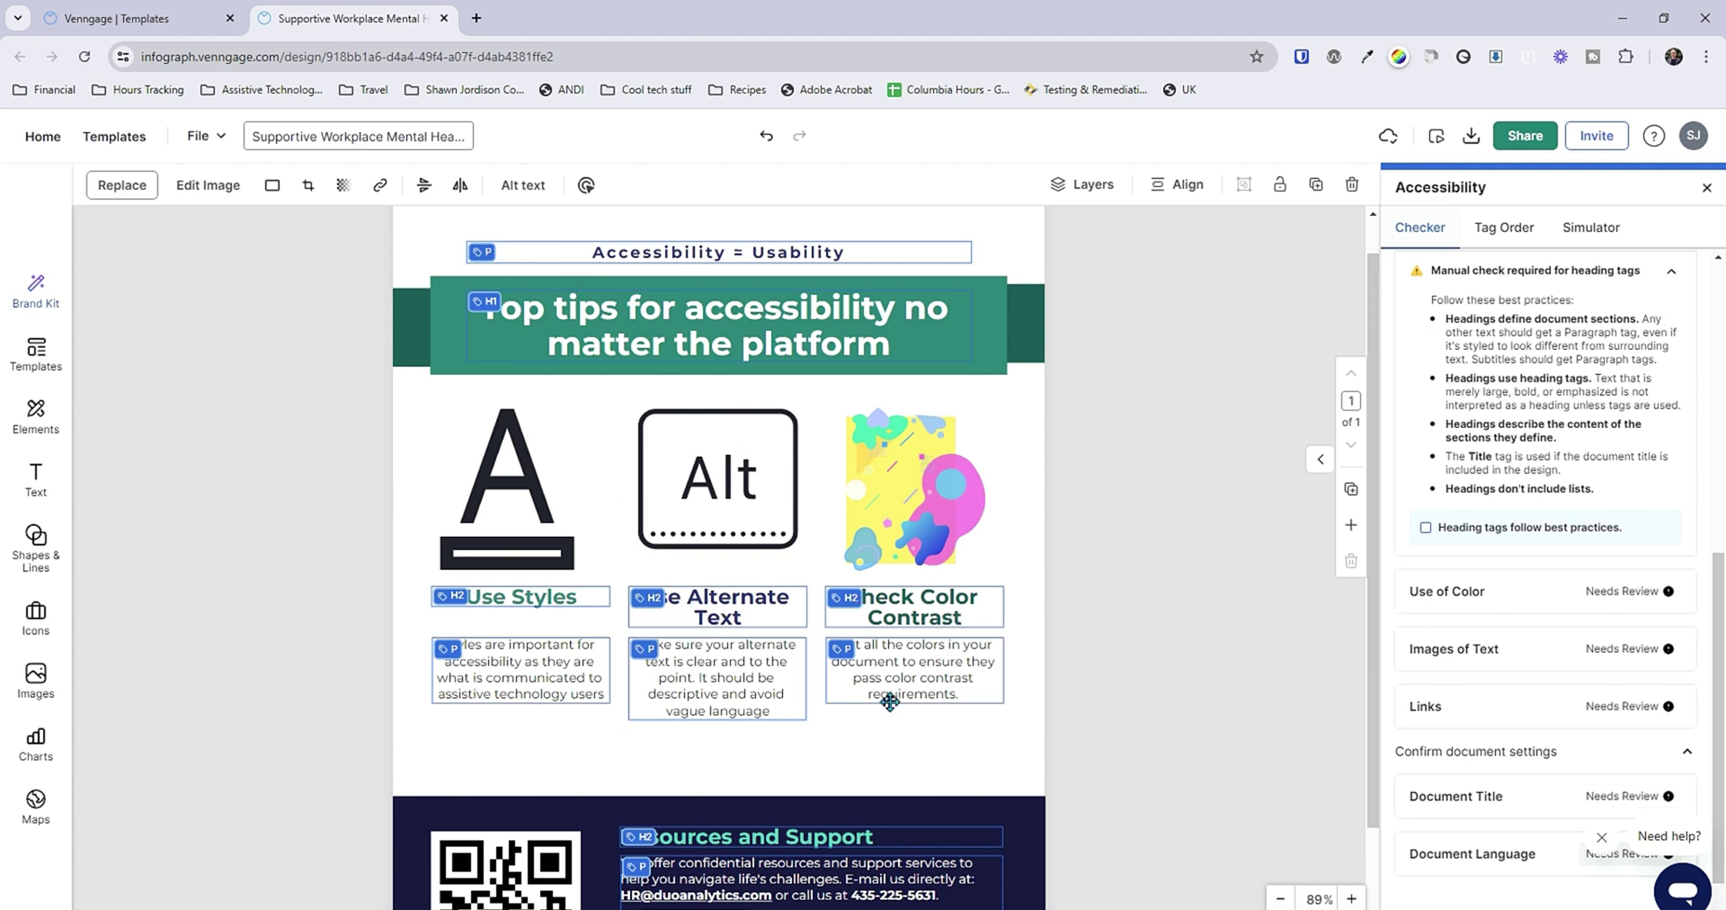
pyautogui.click(1426, 530)
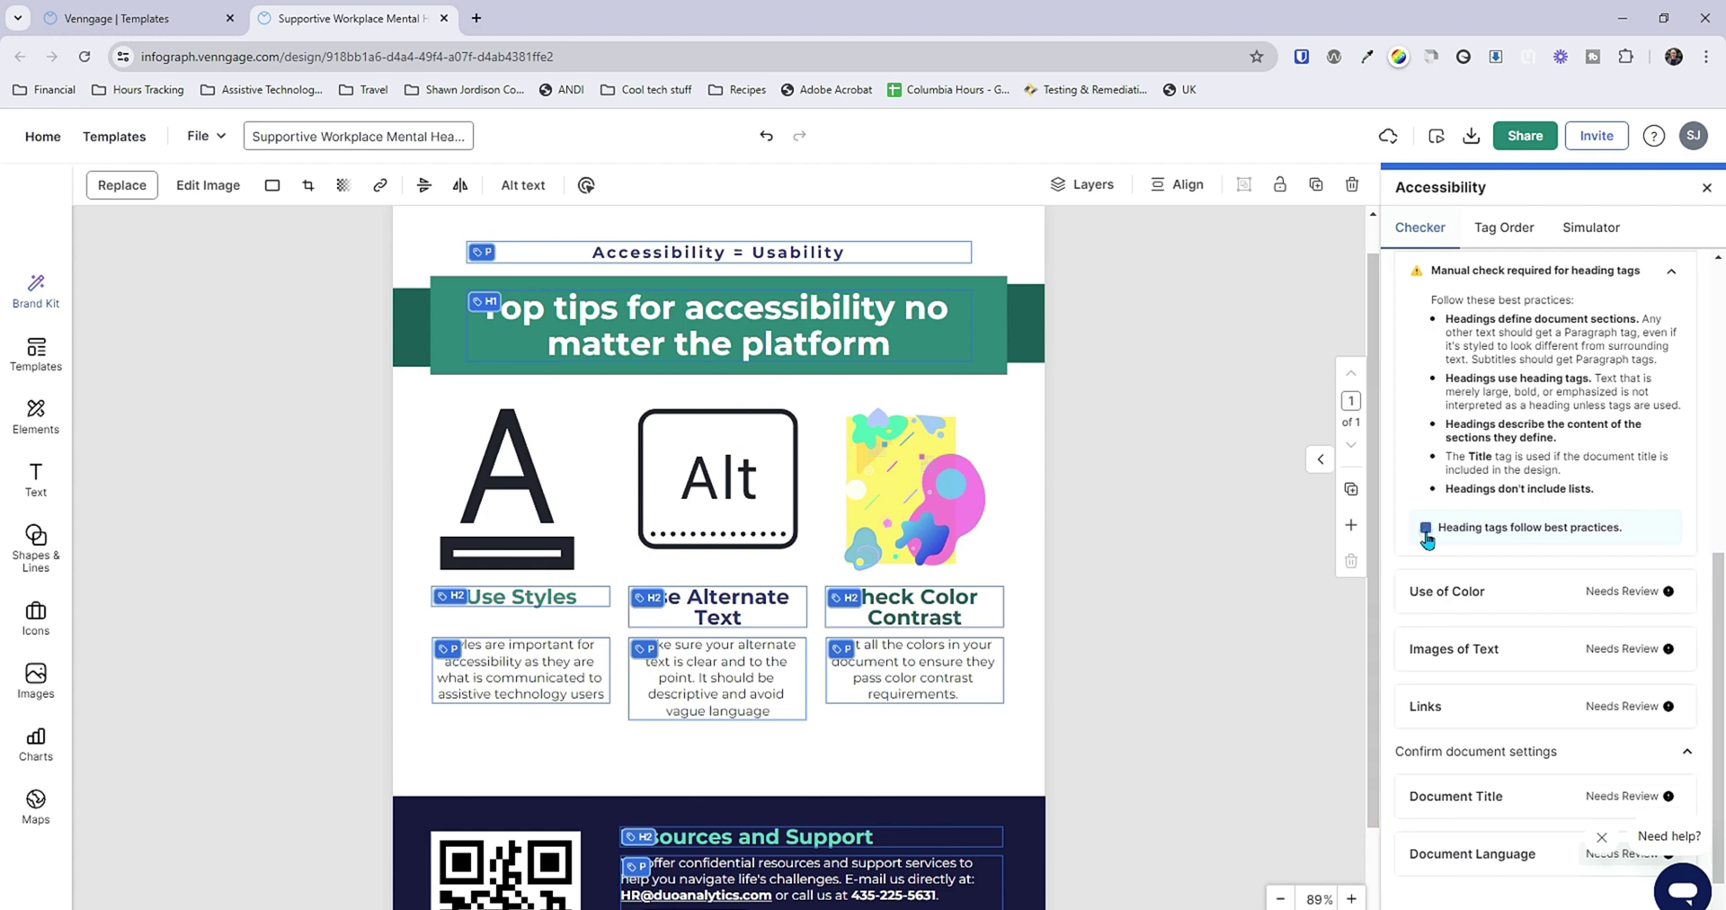
# Confirm the Use of Color, Images of Text and Links checks as reviewed
pyautogui.click(1488, 593)
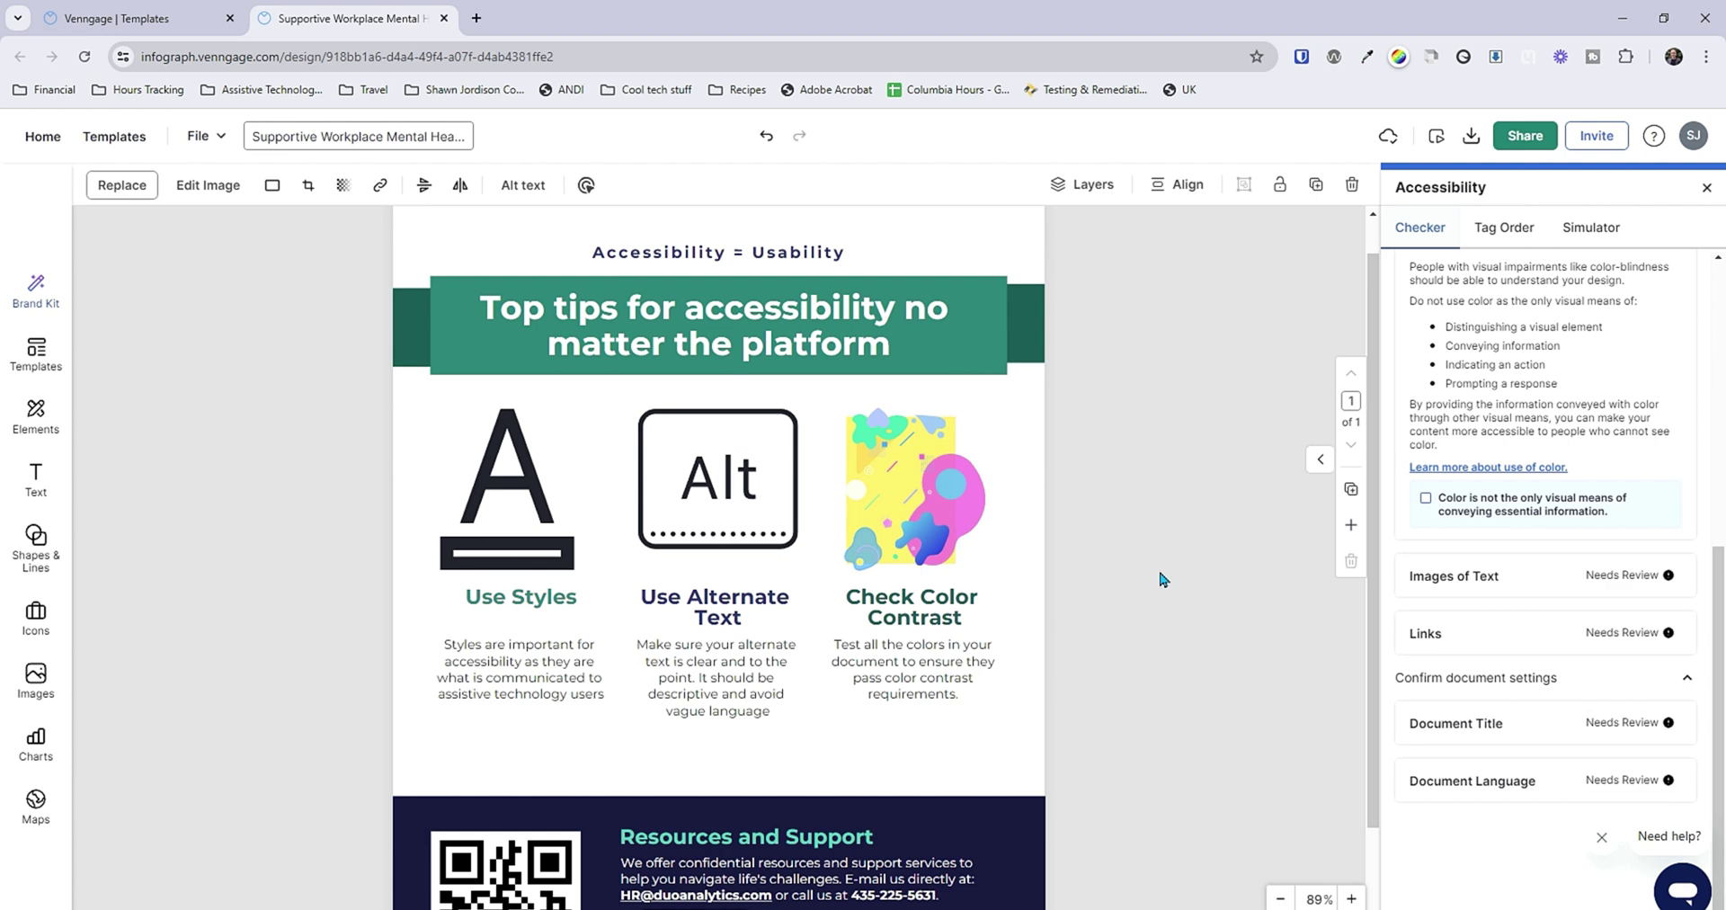
pyautogui.click(1436, 501)
pyautogui.click(1479, 574)
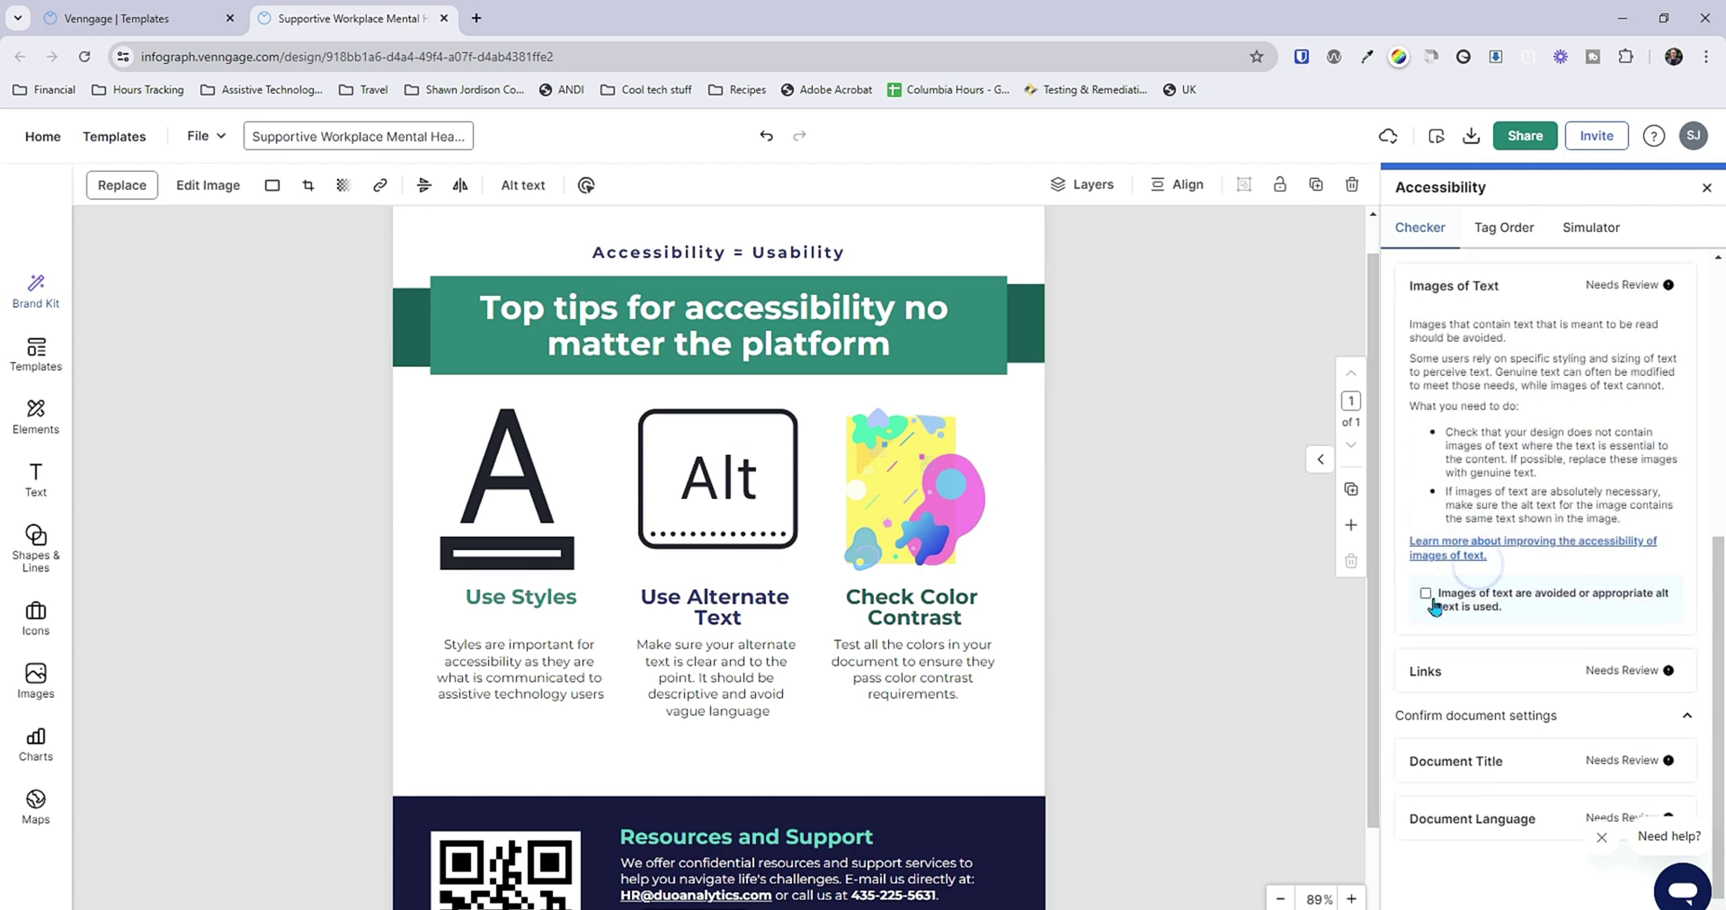
pyautogui.click(1426, 595)
pyautogui.click(1463, 672)
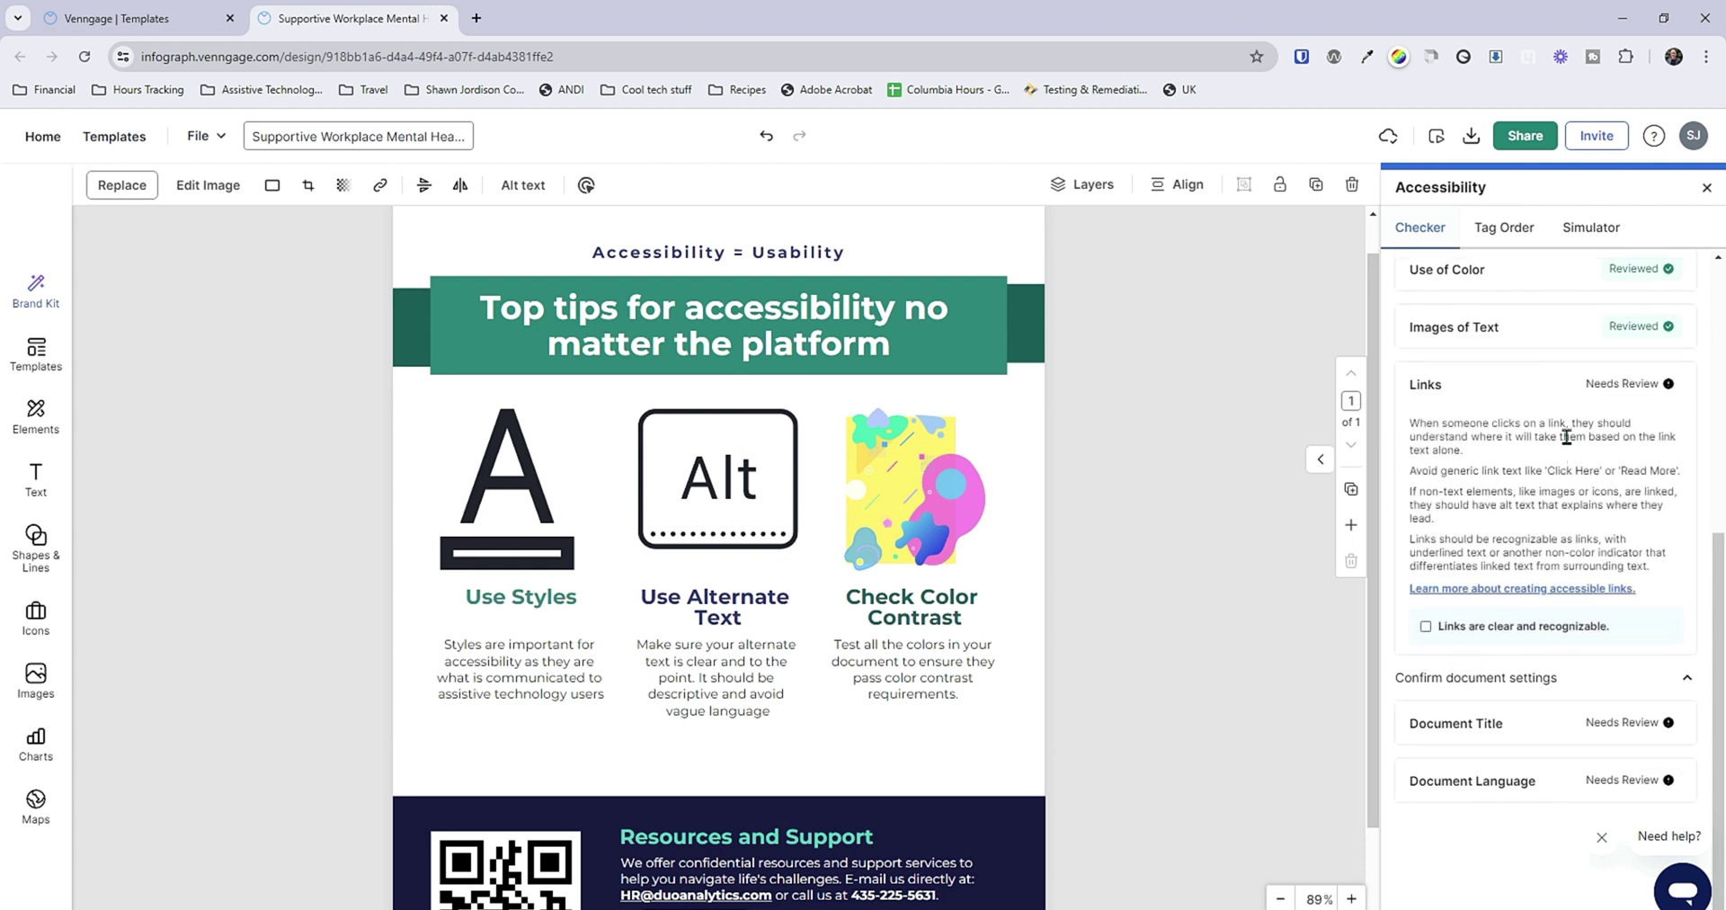
pyautogui.click(1426, 627)
pyautogui.click(1503, 725)
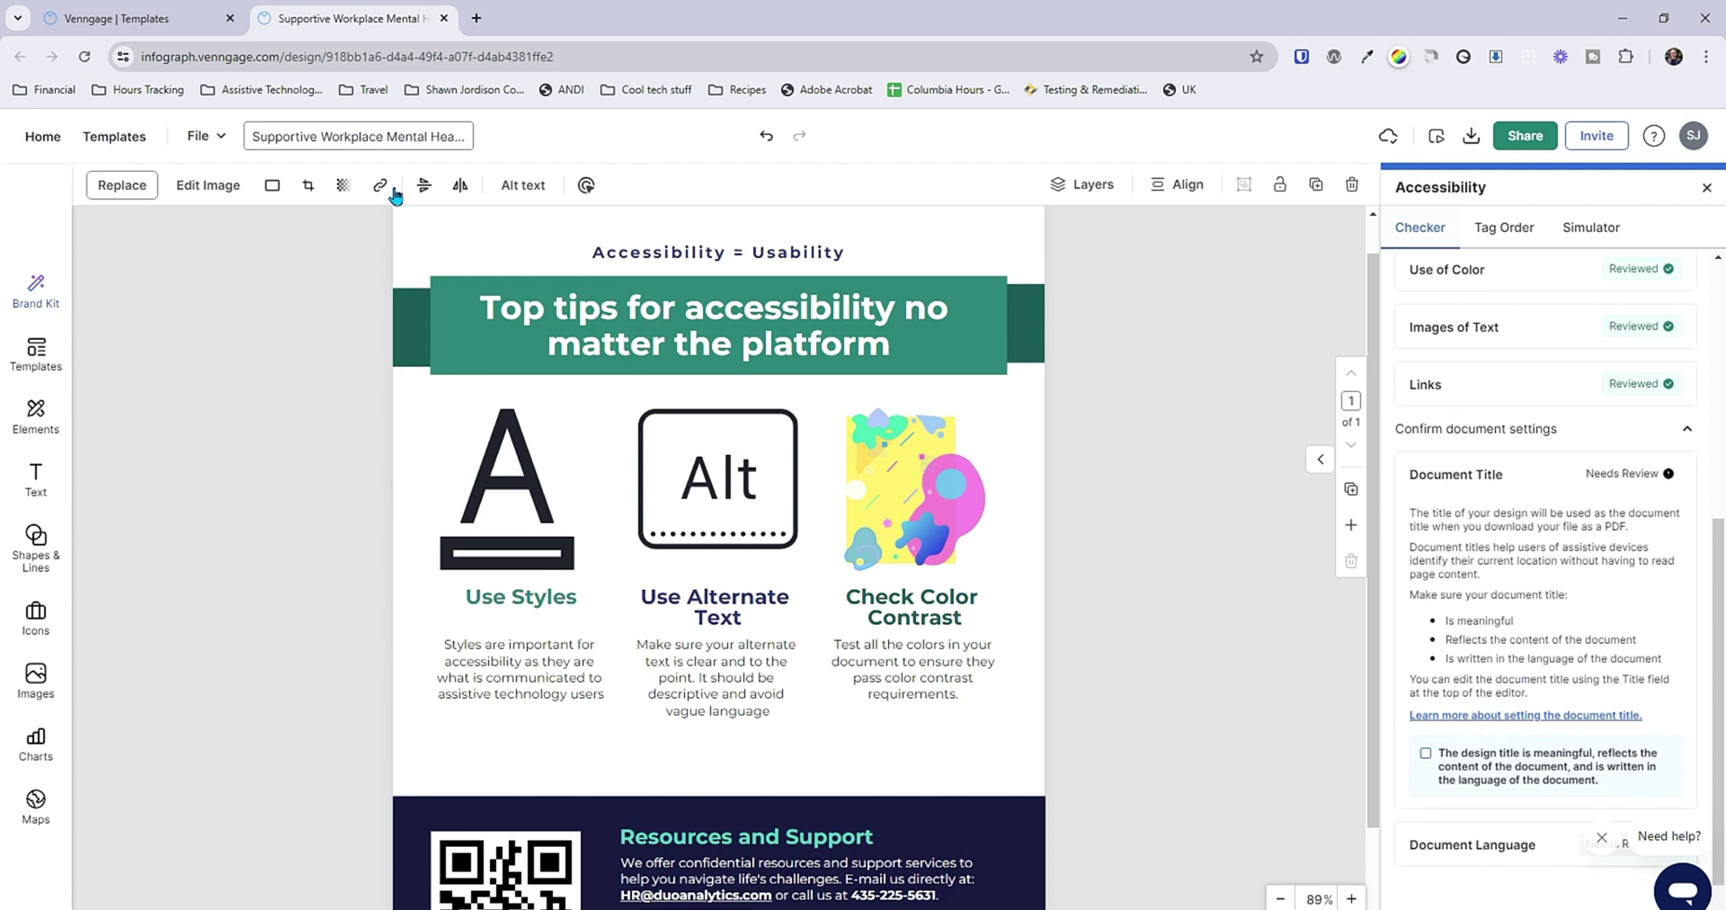
# Retitle the design 'Top Tips for Accessibility' and tick the Document Language and Document Title checks
pyautogui.click(410, 128)
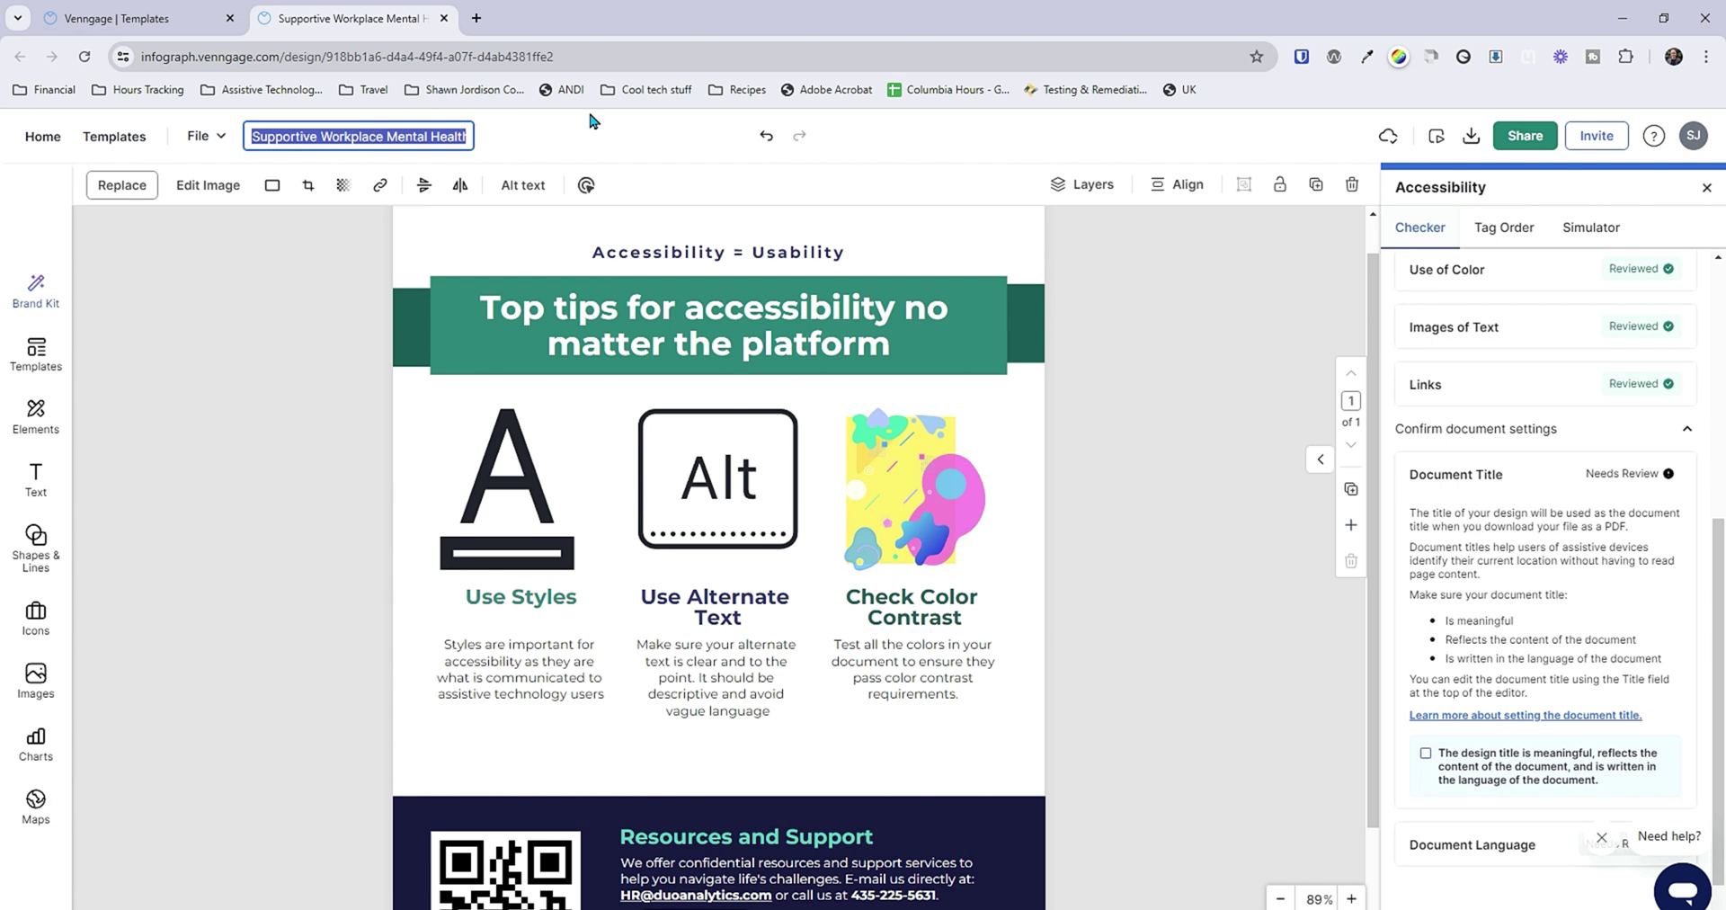
pyautogui.write('T')
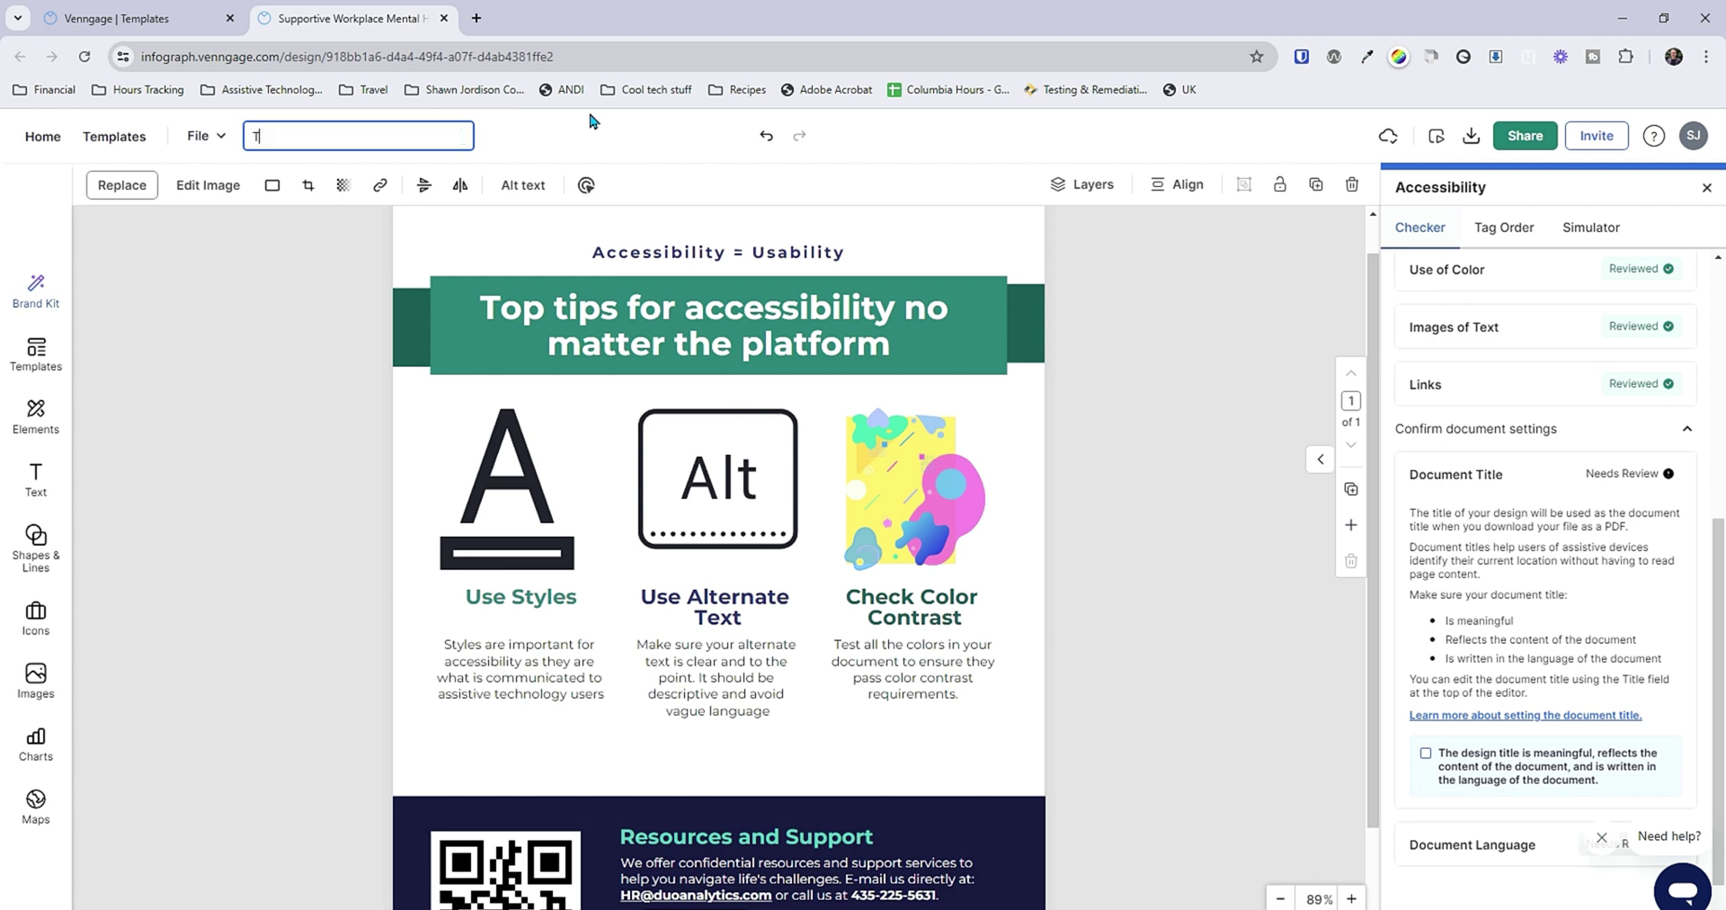
pyautogui.write('op Tips for Accessibility')
pyautogui.click(1489, 848)
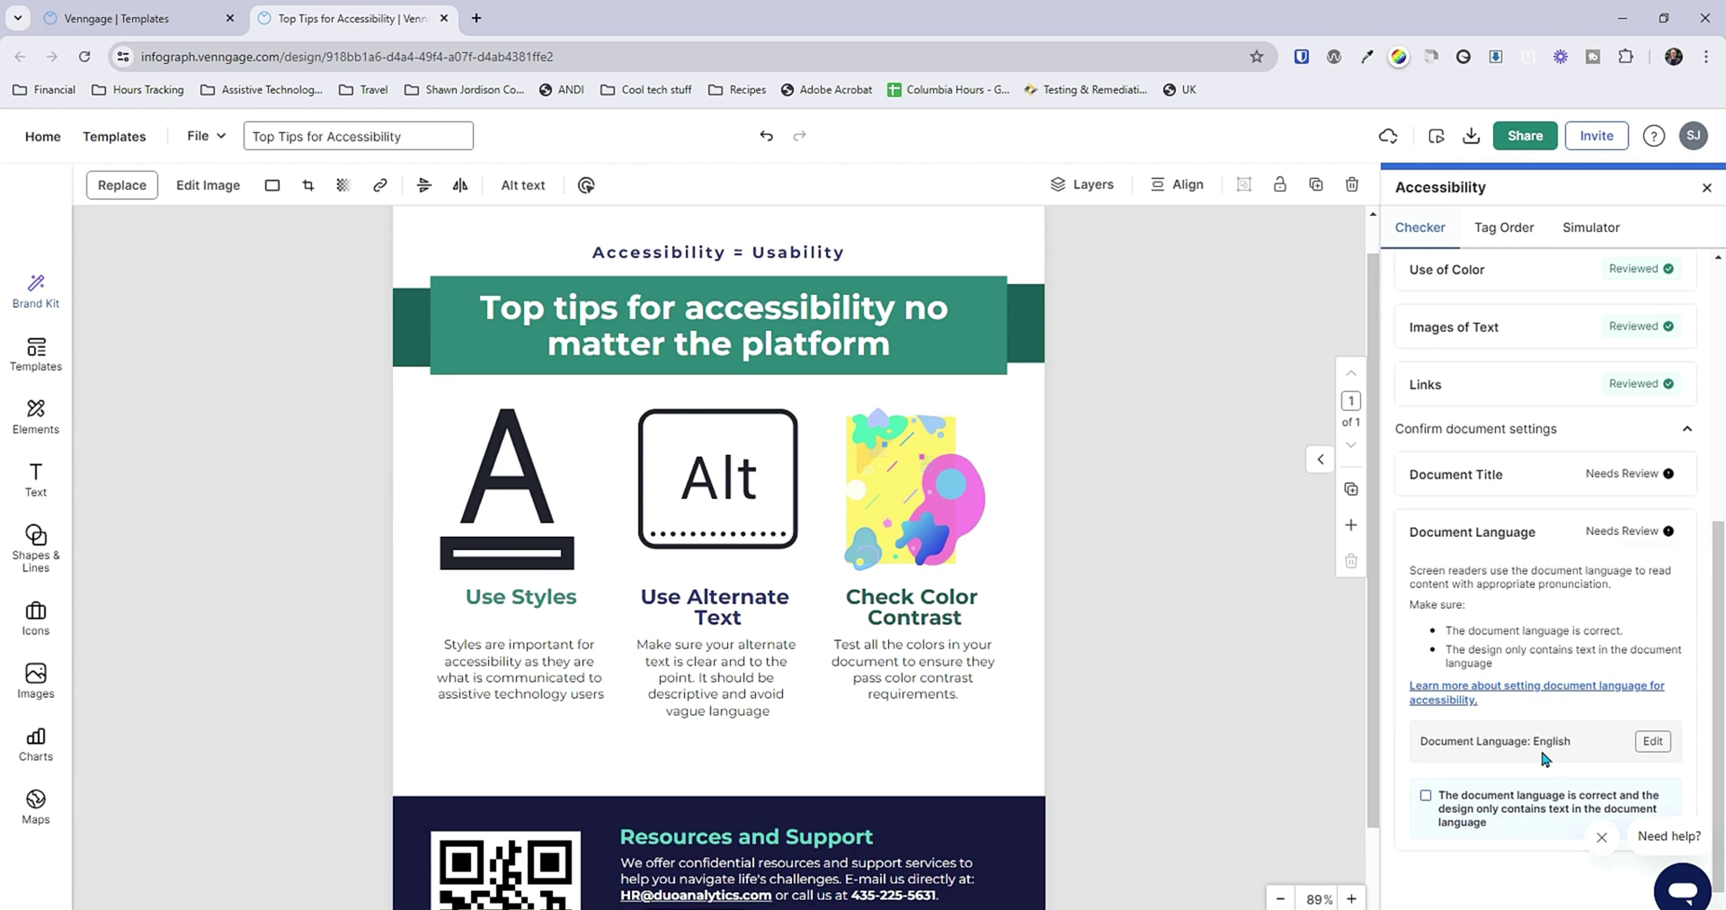
pyautogui.click(1425, 799)
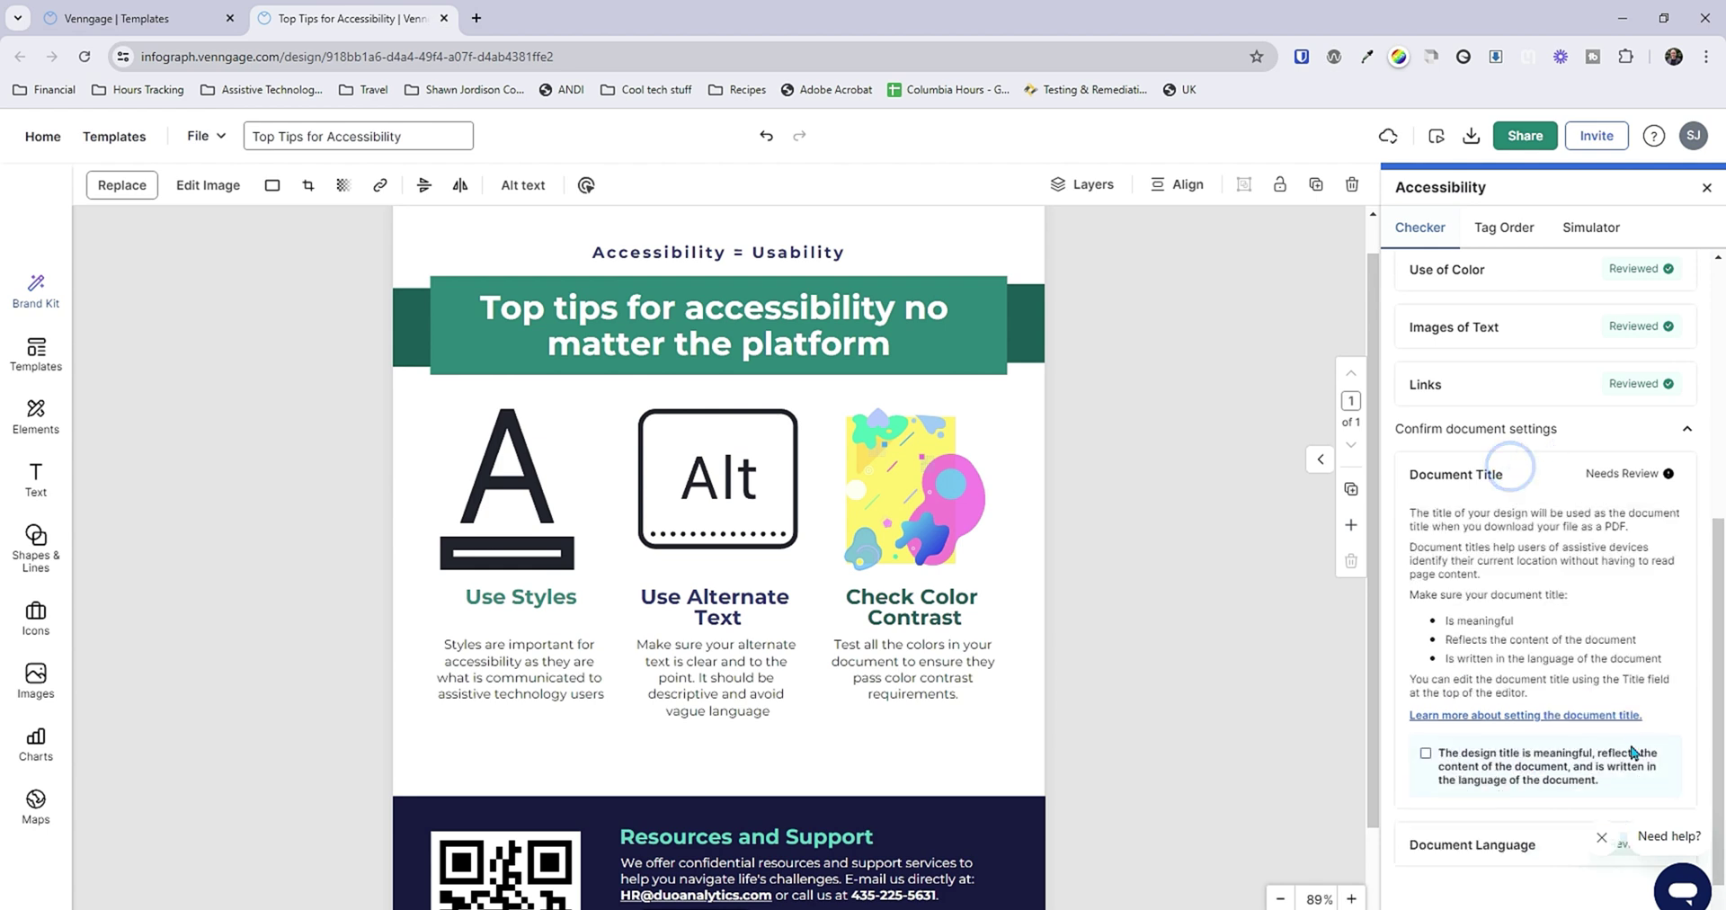
pyautogui.click(1424, 755)
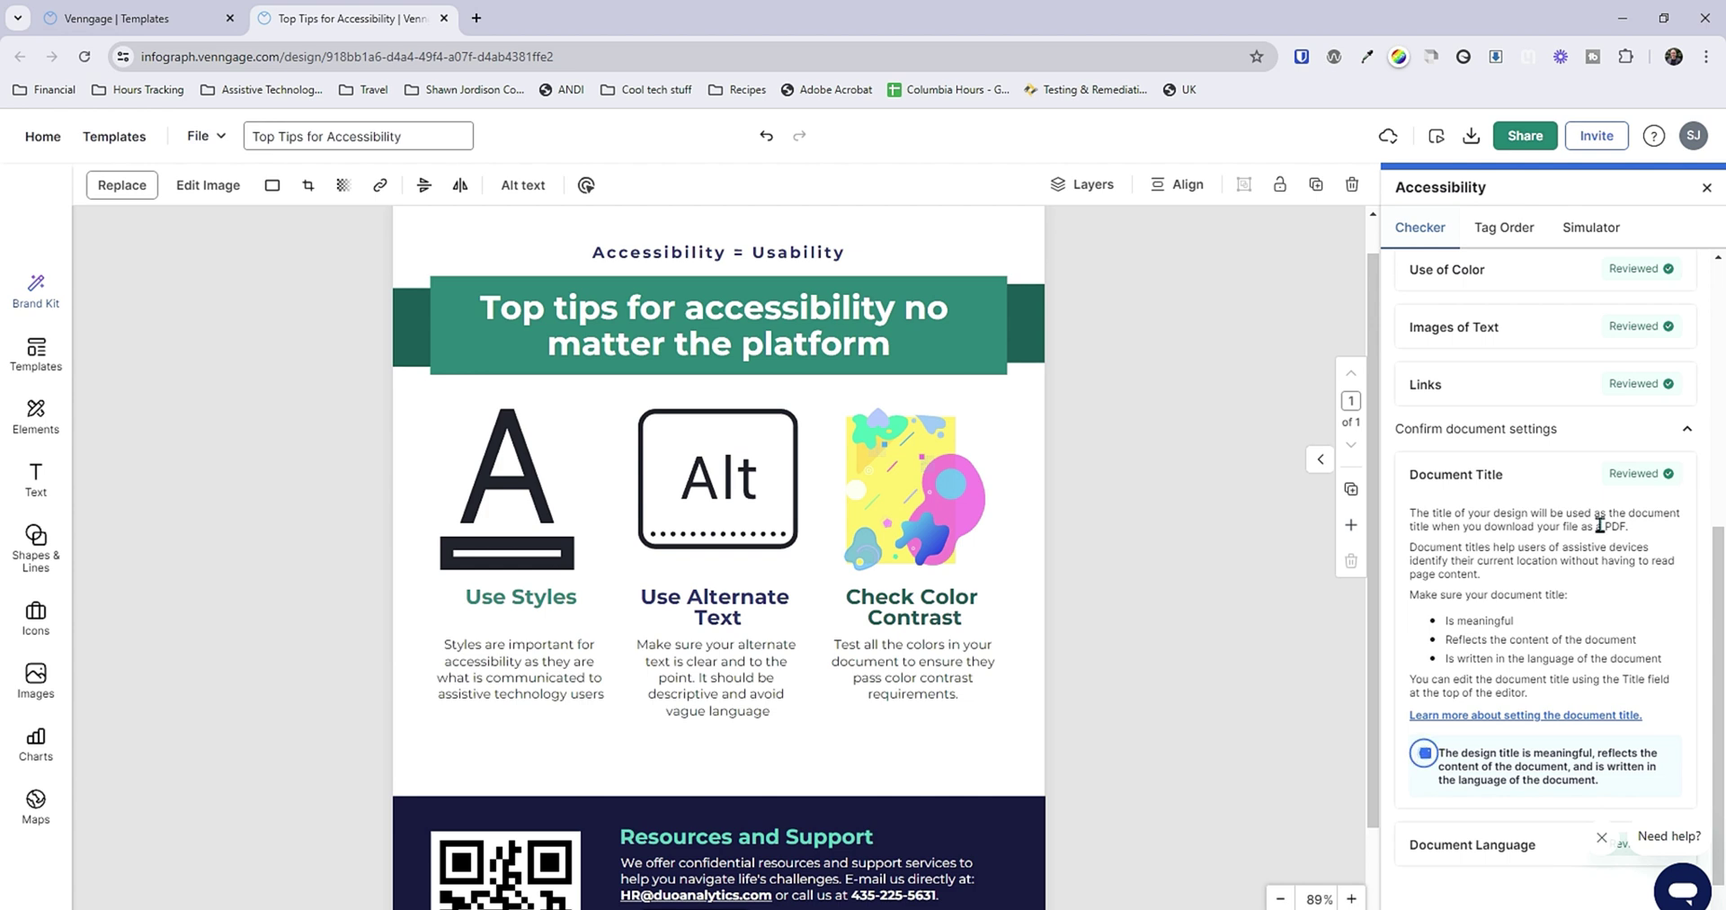
# Download the design as a PDF and open it in Adobe Acrobat
pyautogui.click(1590, 227)
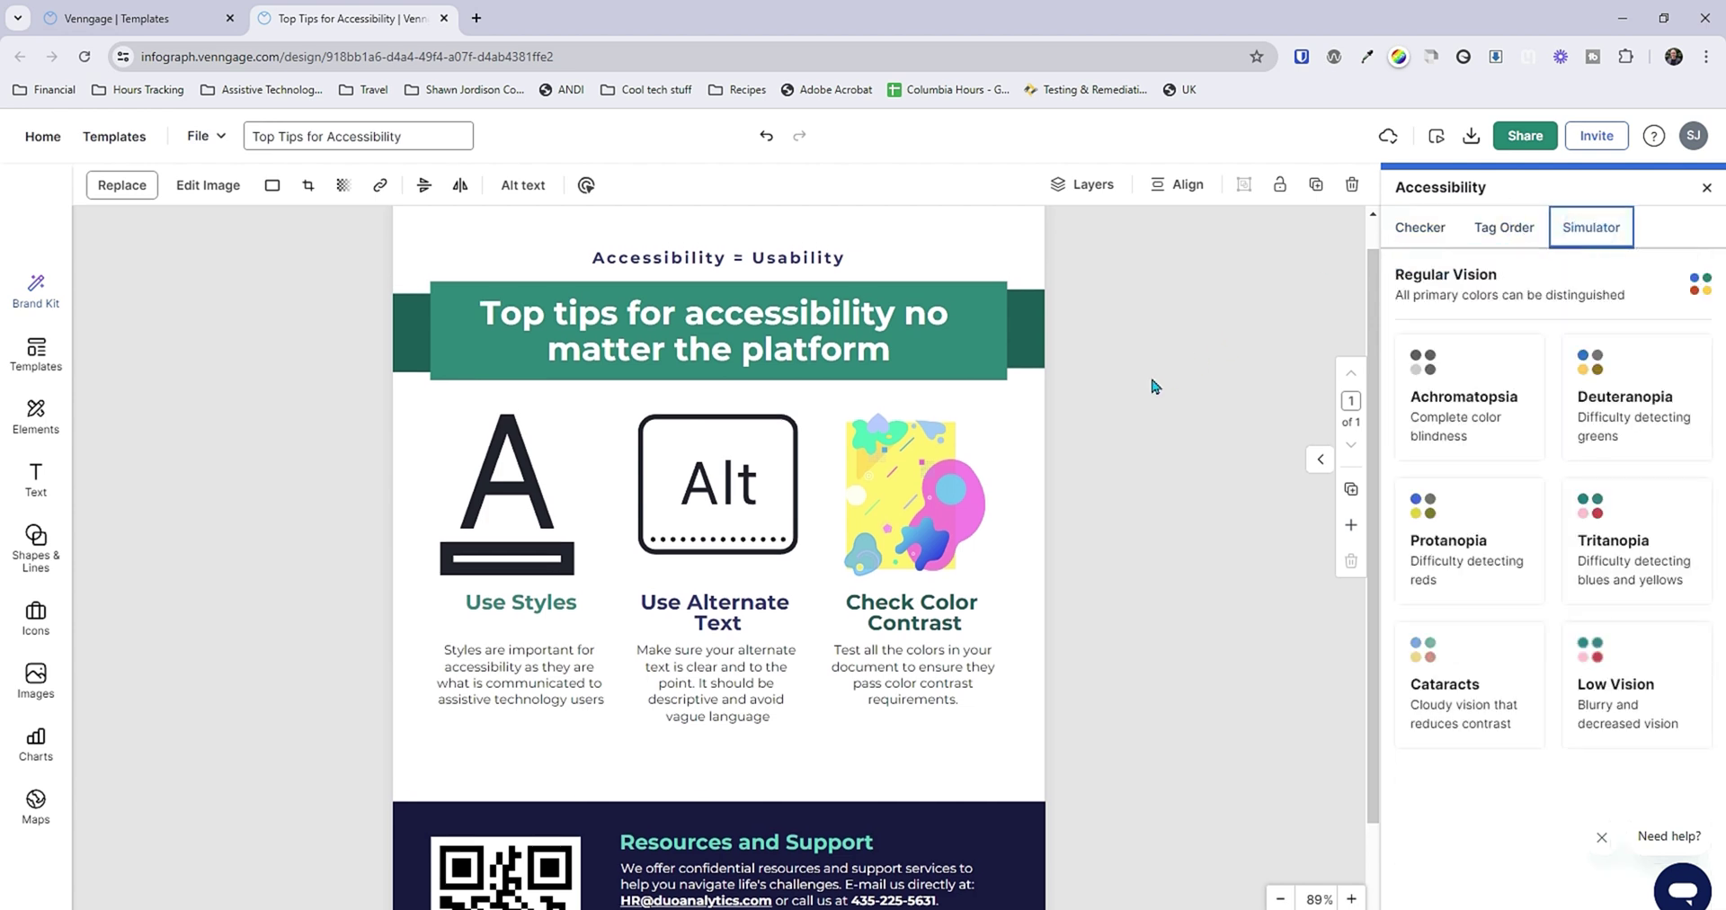
pyautogui.scroll(1, 1146, 382)
pyautogui.scroll(-2, 1141, 391)
pyautogui.scroll(2, 1142, 396)
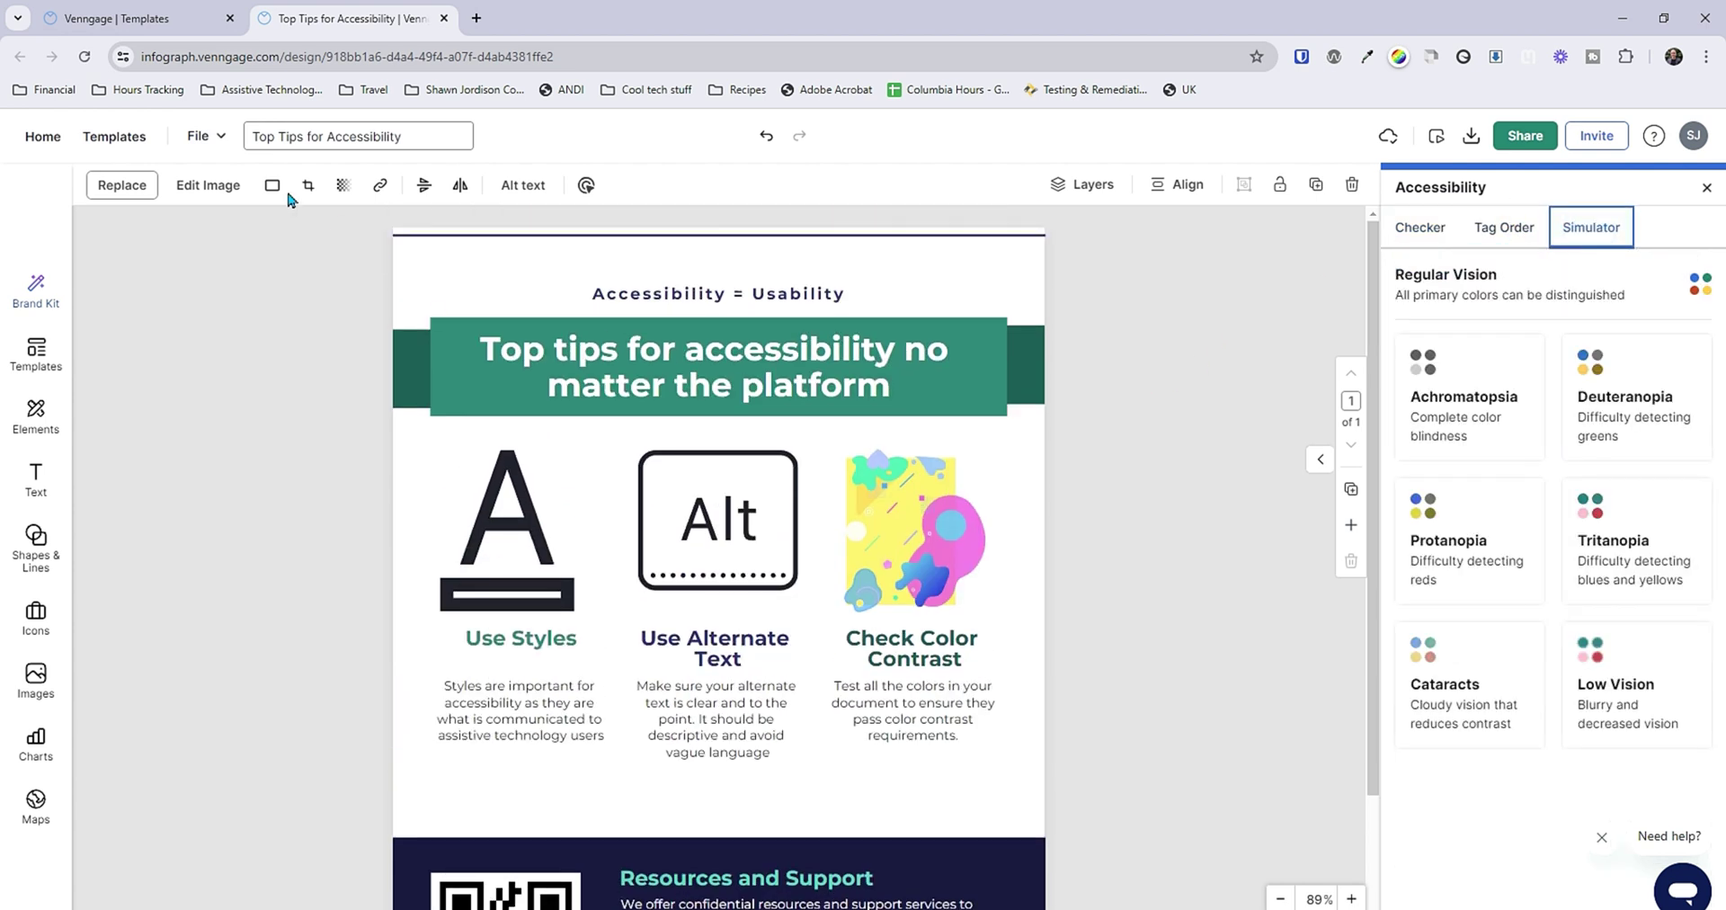
pyautogui.click(1467, 131)
pyautogui.click(913, 545)
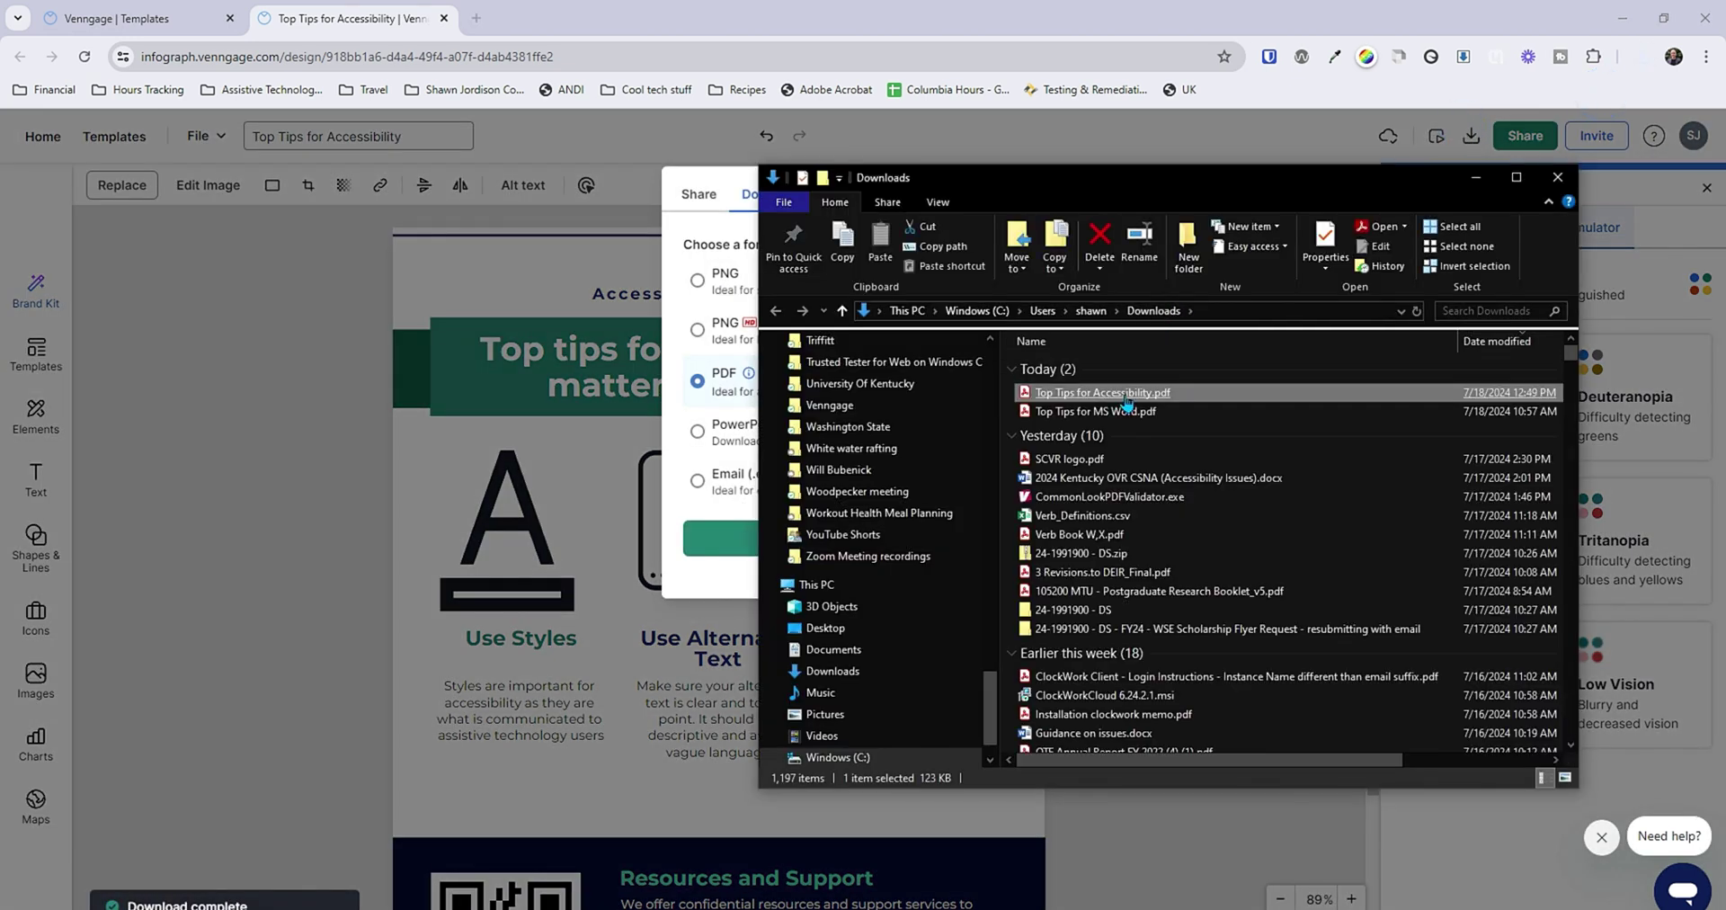
pyautogui.doubleClick(1128, 402)
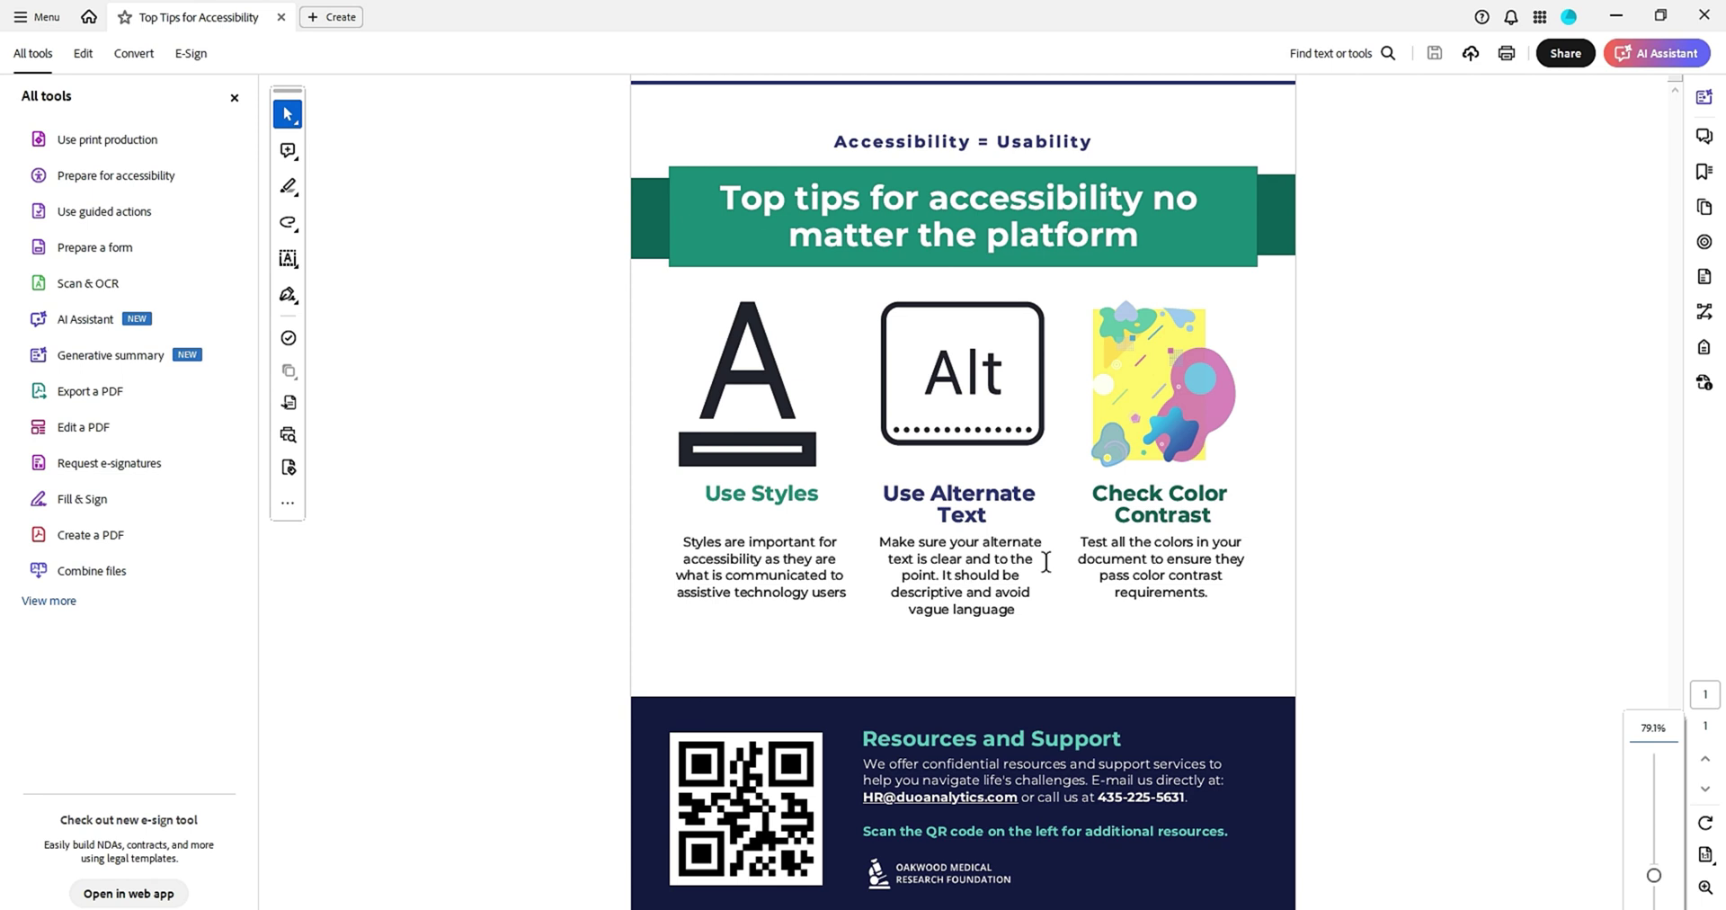
# Inspect the PDF's P, H1, H2 and Figure tags in Acrobat, then run PAC 2024 on it
pyautogui.click(1703, 347)
pyautogui.click(1427, 218)
pyautogui.click(1428, 219)
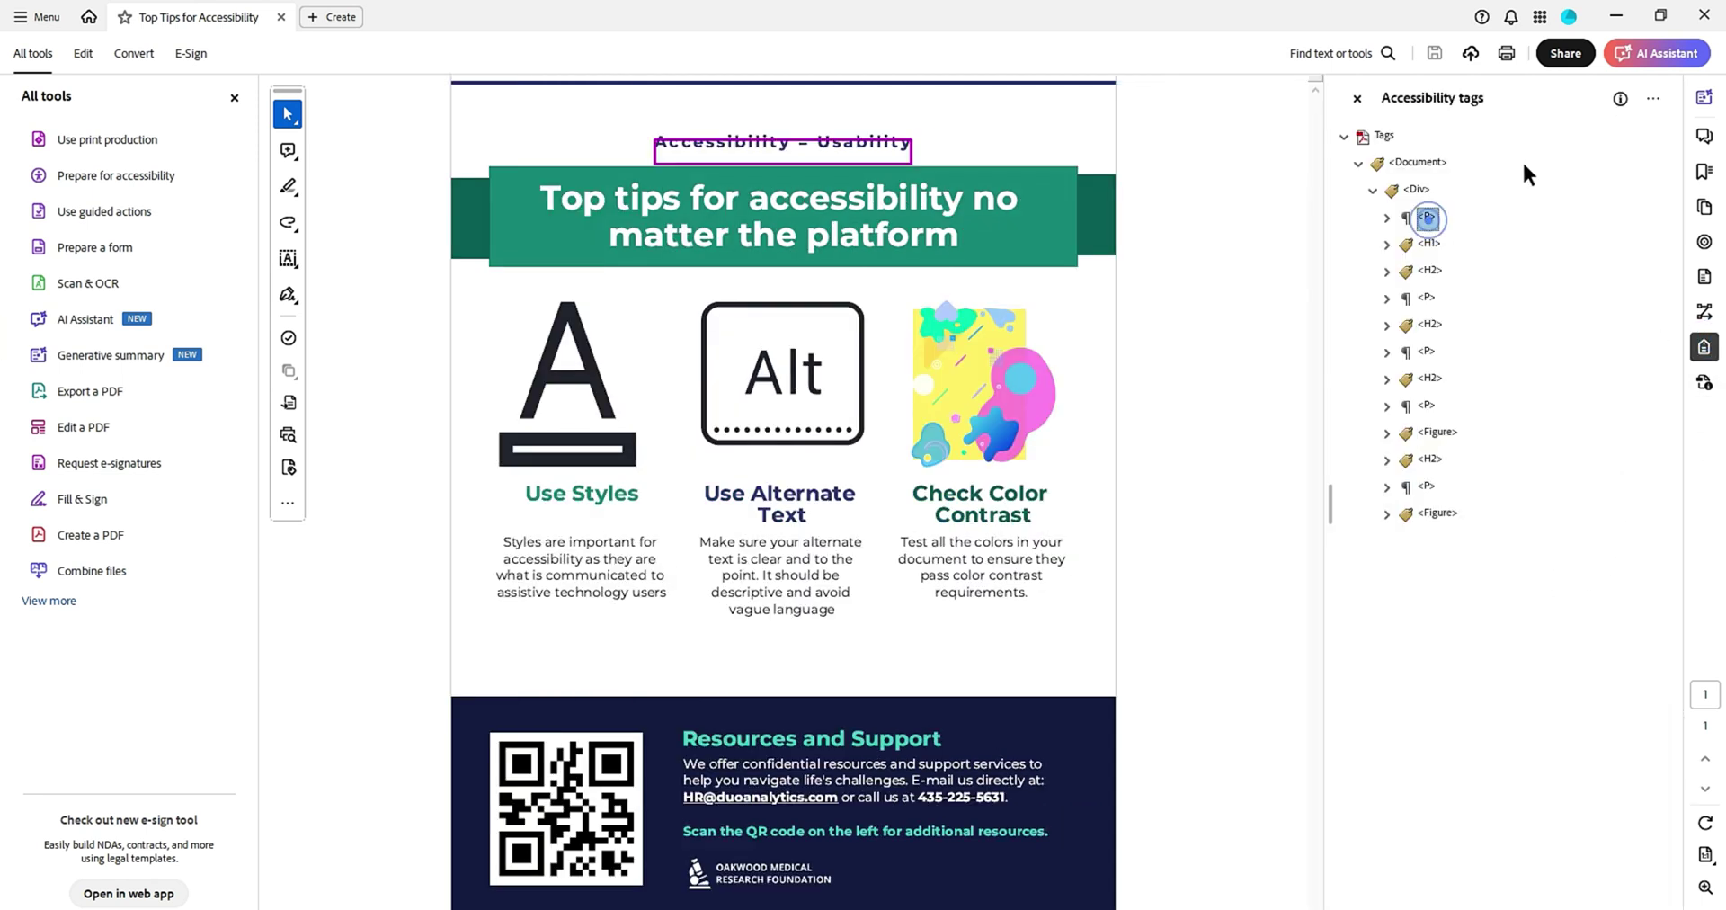
pyautogui.press('Down')
pyautogui.press('Down')
pyautogui.press('Up')
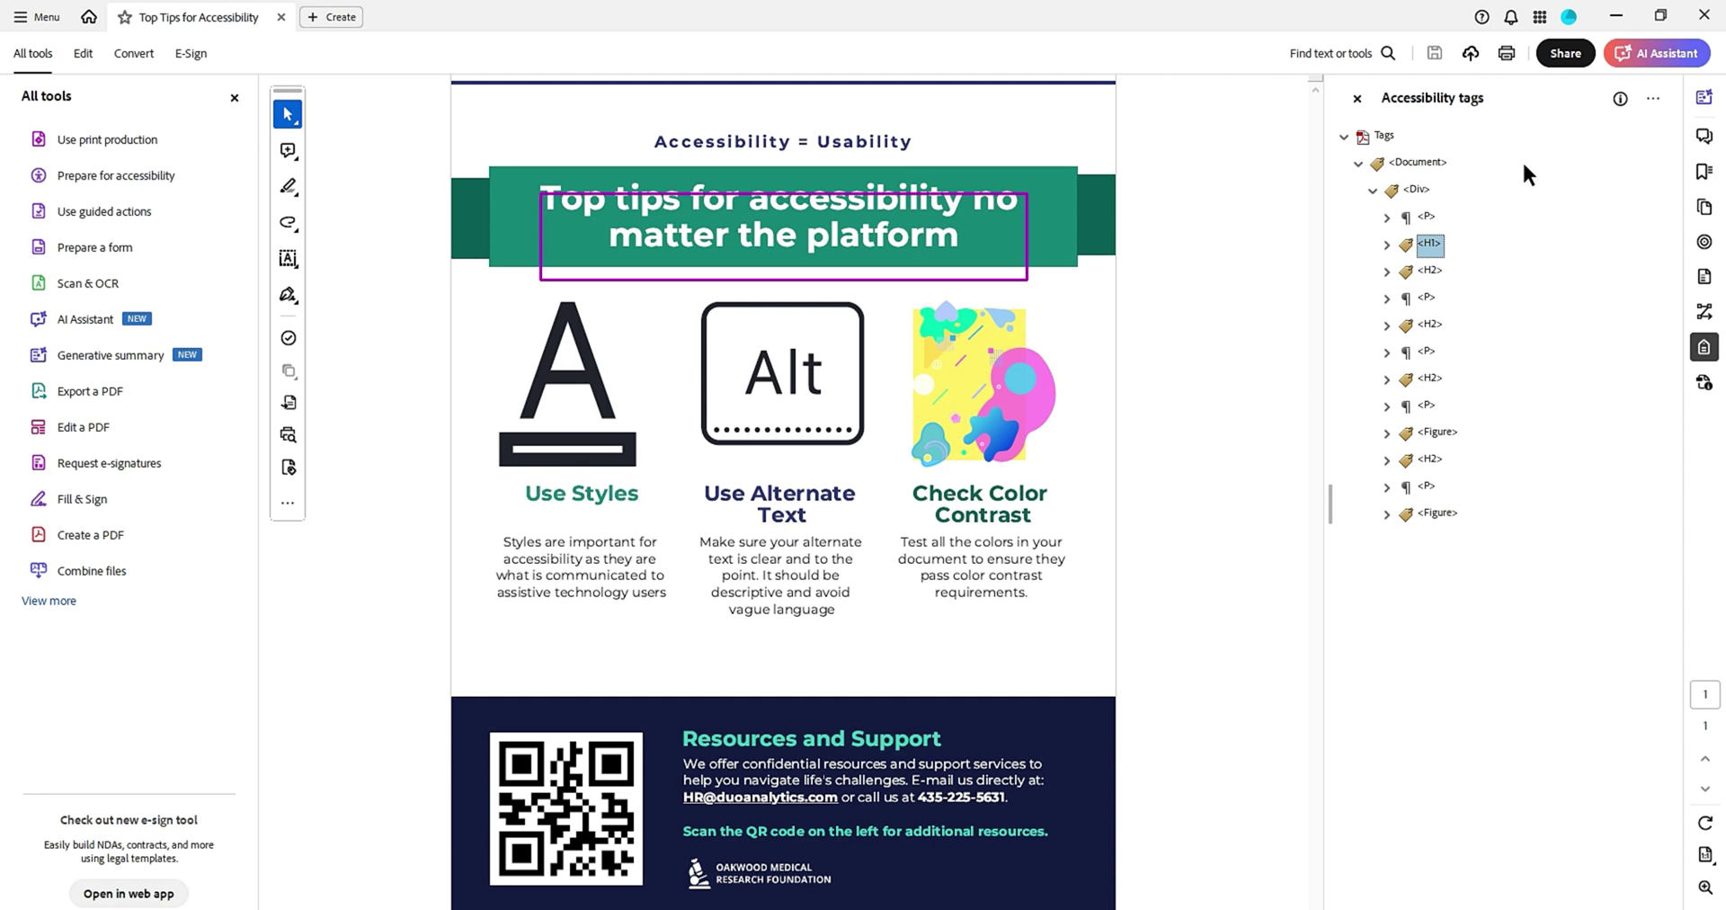
pyautogui.press('Down')
pyautogui.press('Down')
pyautogui.press('Down')
pyautogui.press('Down')
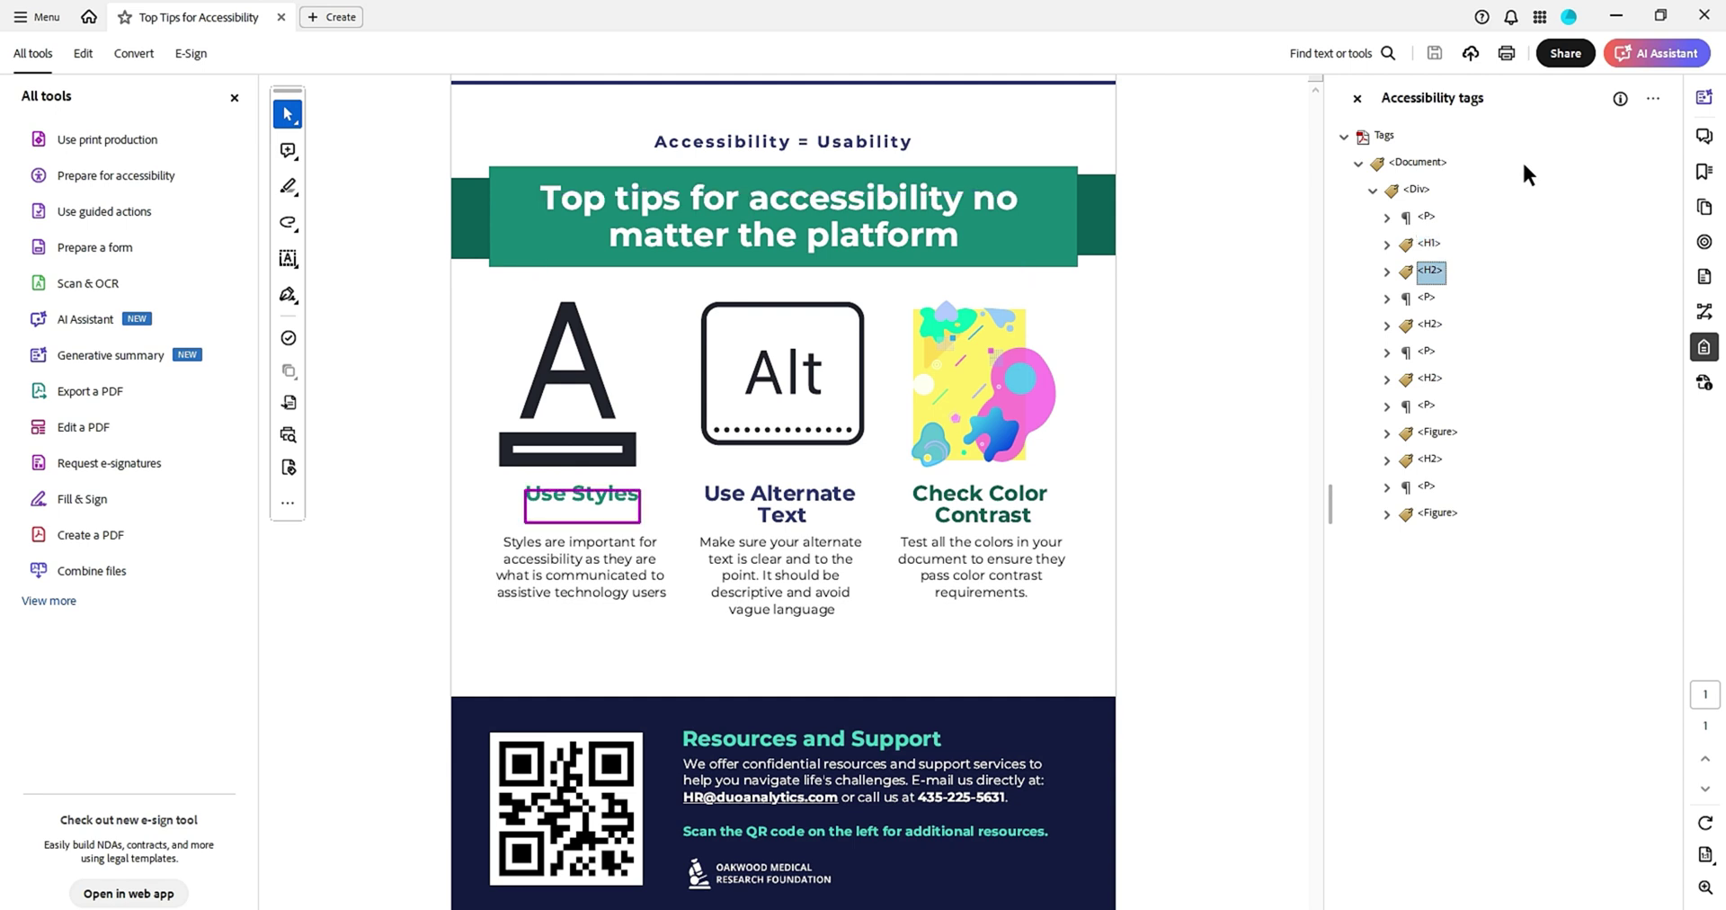
pyautogui.press('Down')
pyautogui.press('Down')
pyautogui.press('Down')
pyautogui.press('Down')
pyautogui.press('Down')
pyautogui.press('Down')
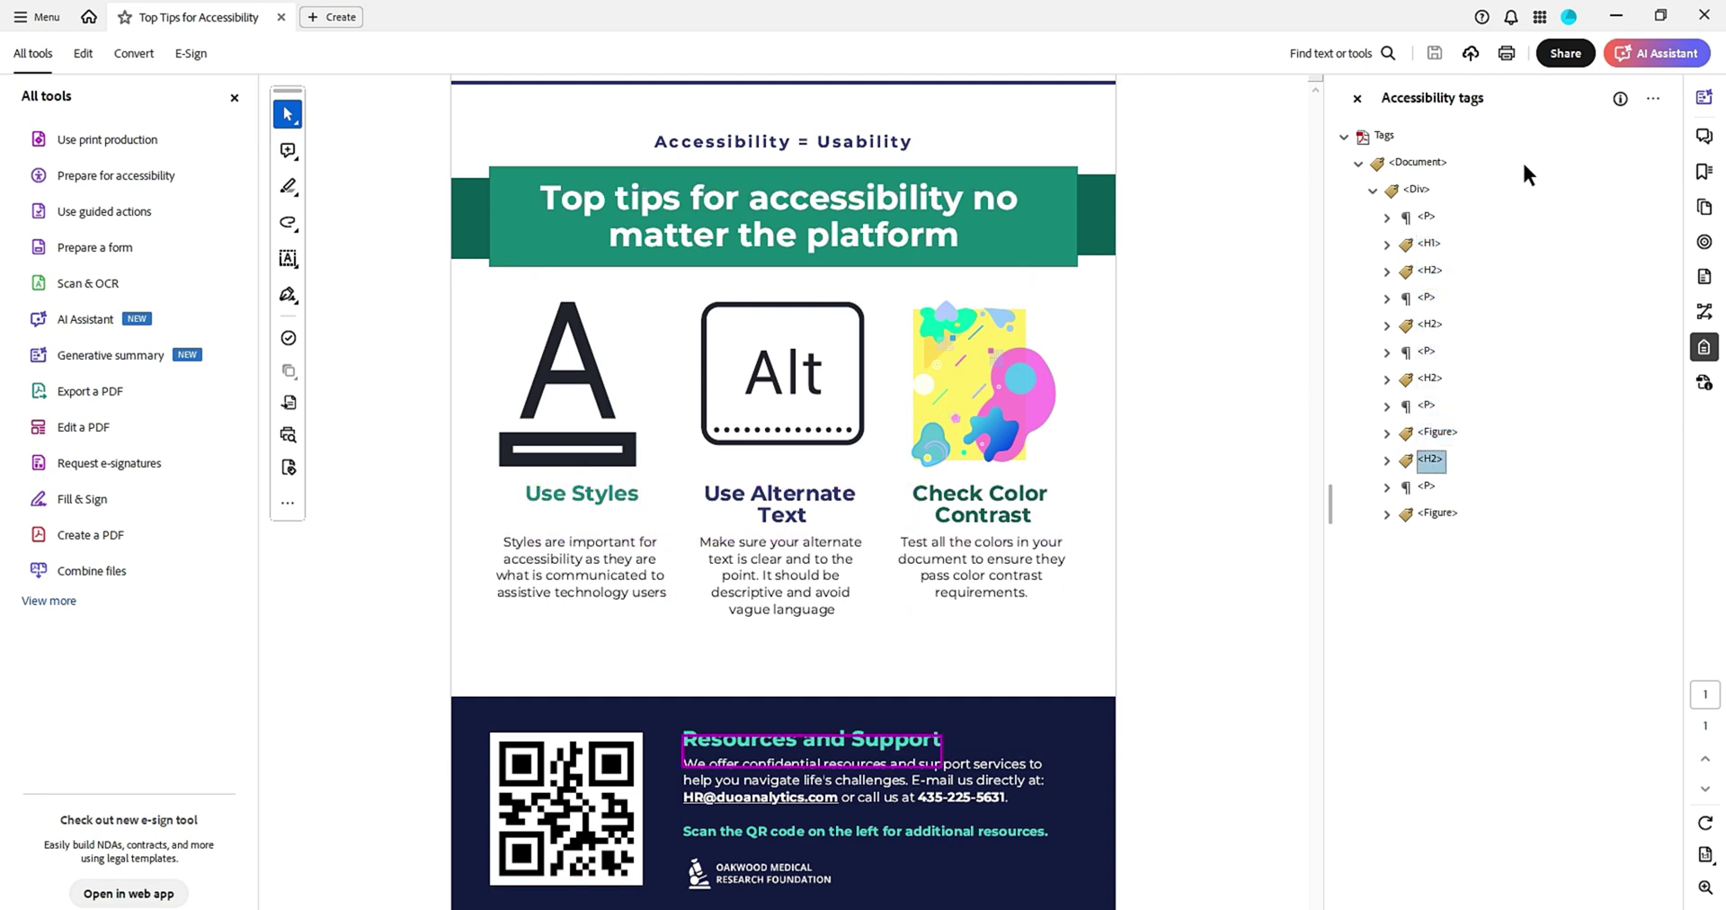
pyautogui.press('Up')
pyautogui.press('Up')
pyautogui.press('Up')
pyautogui.press('Right')
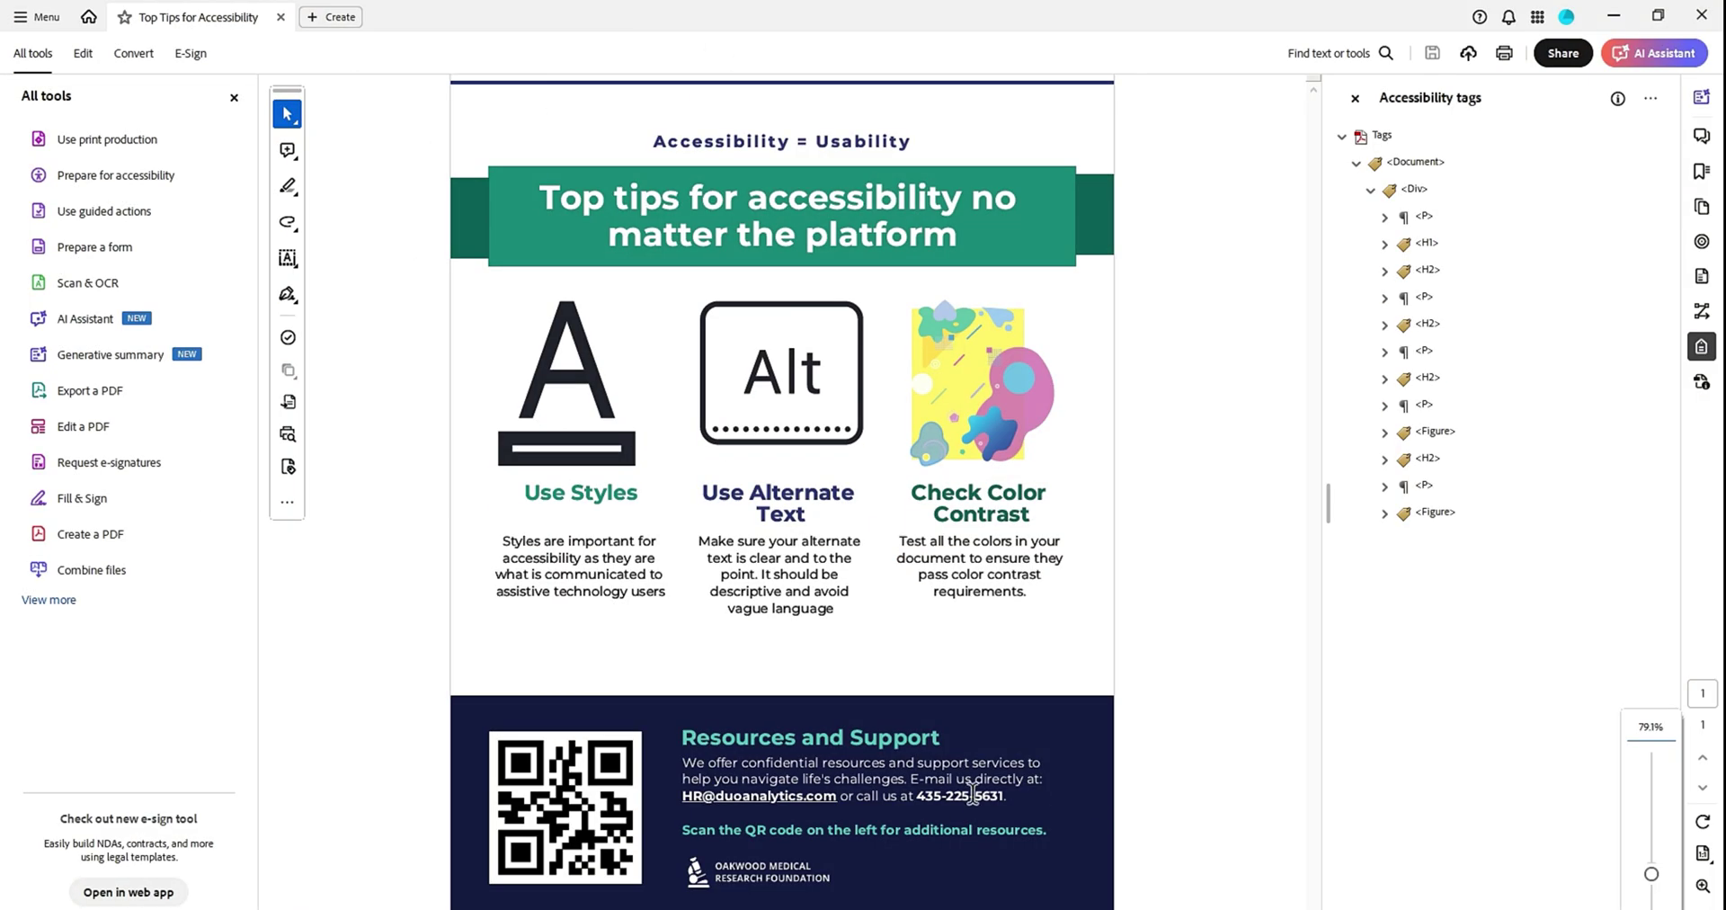
pyautogui.hotkey('alt', 'Tab')
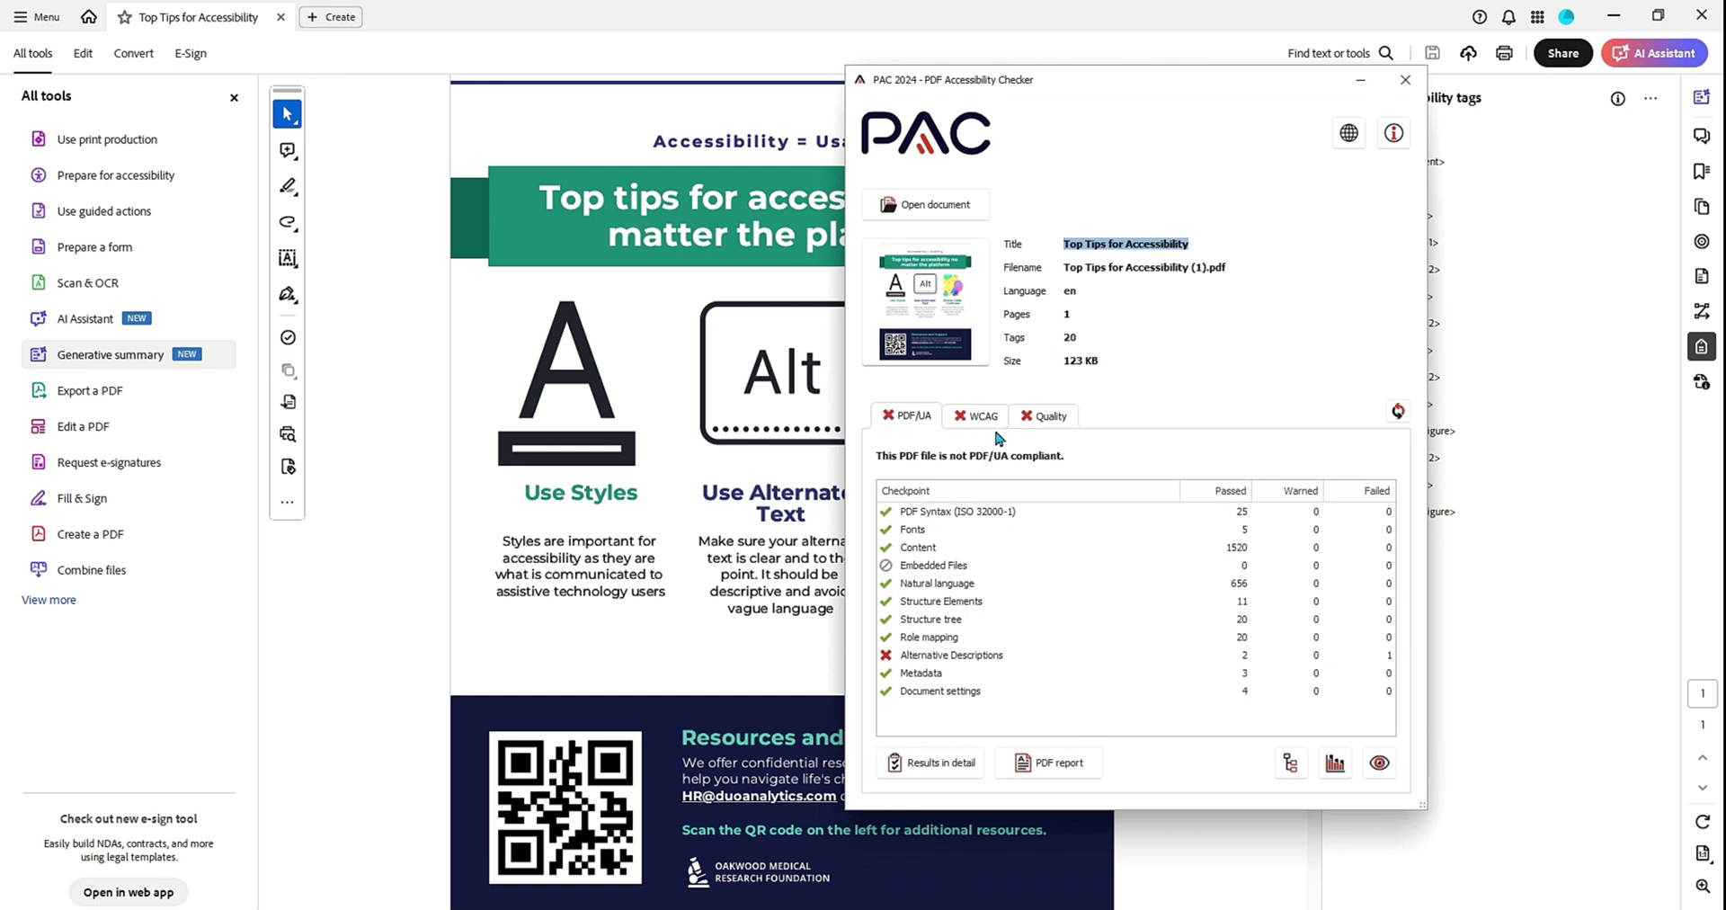
# Trace PAC's single Alternative Descriptions failure to annotation alt text, then minimize PAC
pyautogui.click(933, 762)
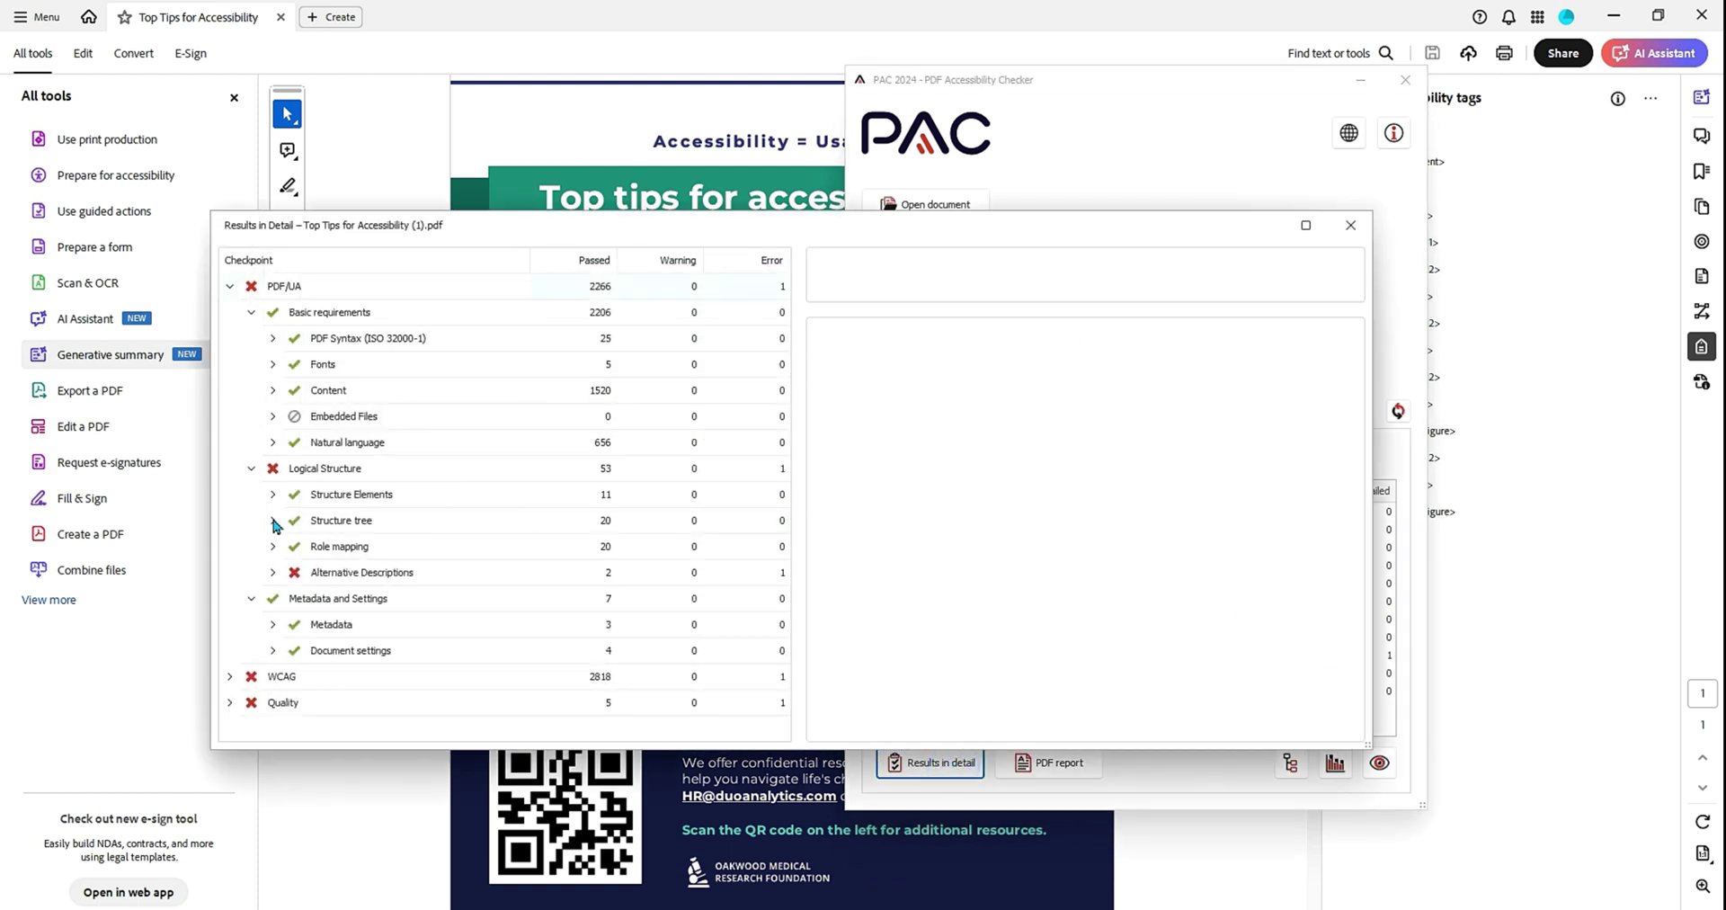
pyautogui.click(272, 572)
pyautogui.click(294, 676)
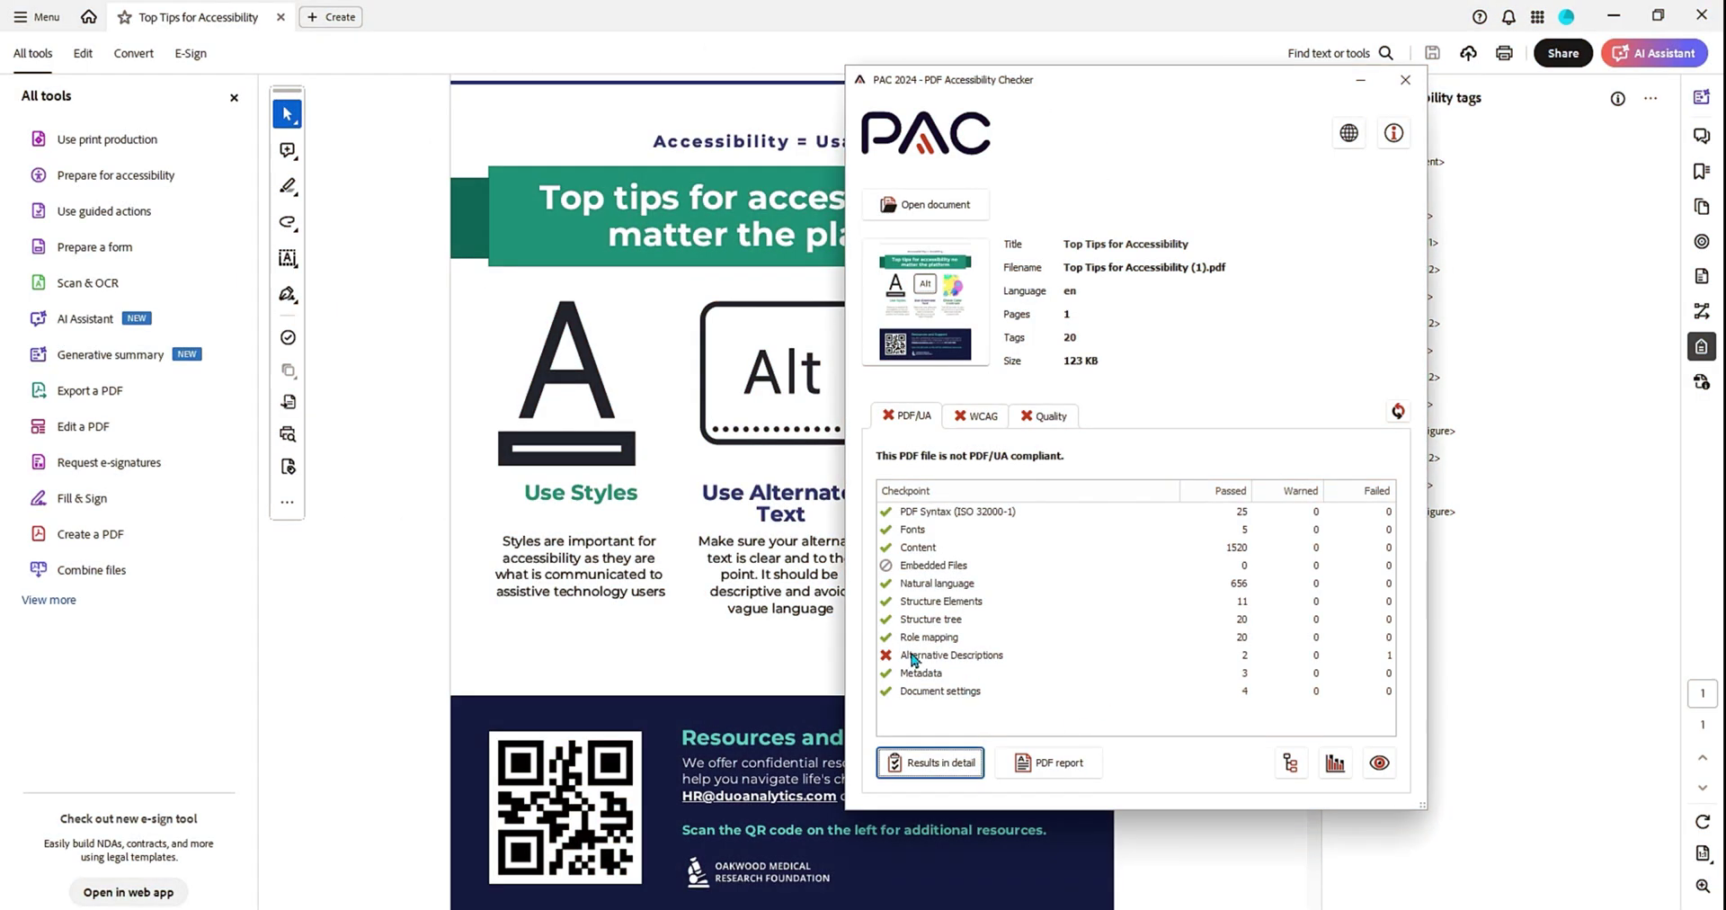
pyautogui.click(913, 657)
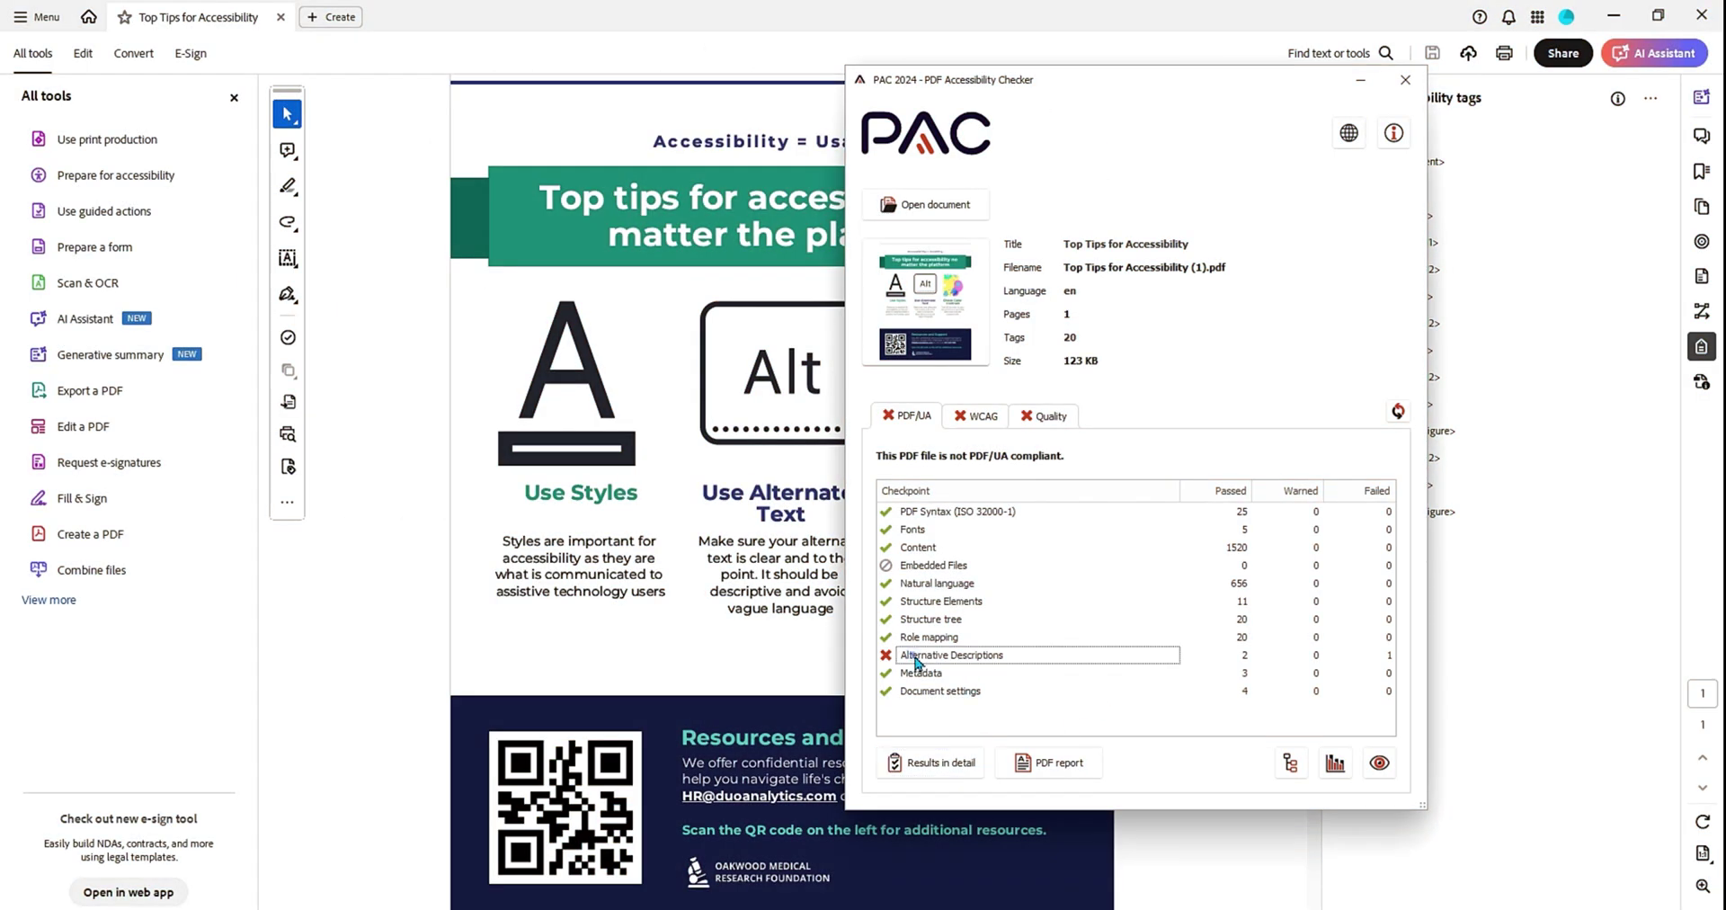
pyautogui.click(1357, 86)
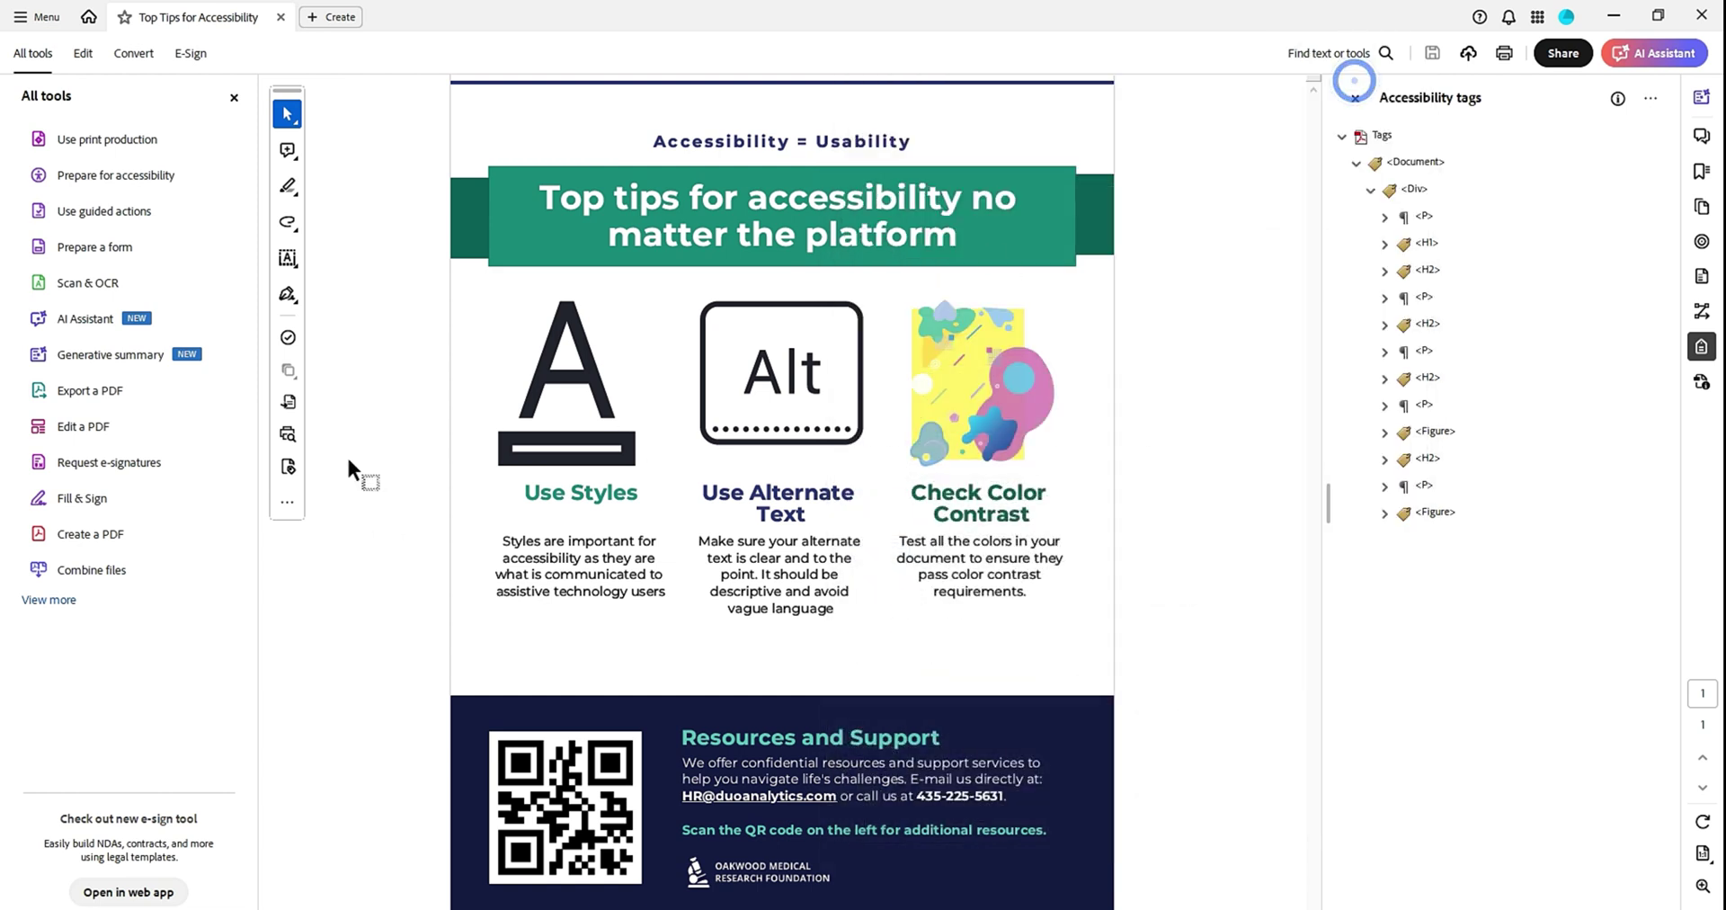
# Run the Preflight fixup 'Create Content entry for Link annotations', found by searching 'ann'
pyautogui.click(101, 142)
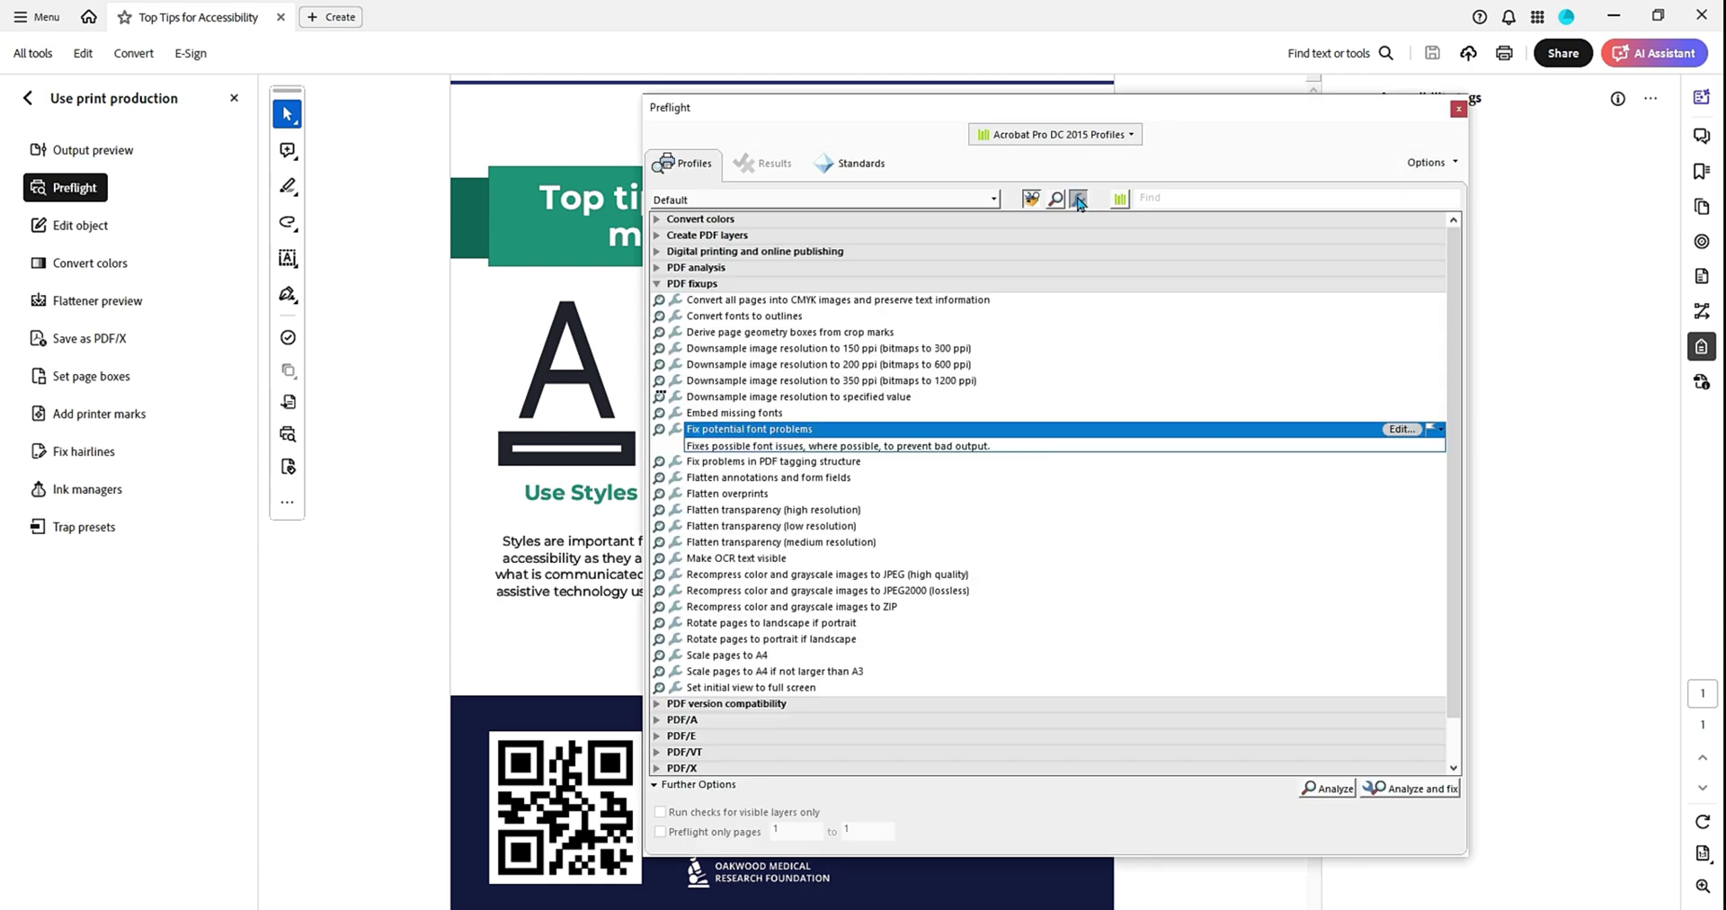
pyautogui.click(1077, 197)
pyautogui.click(1157, 200)
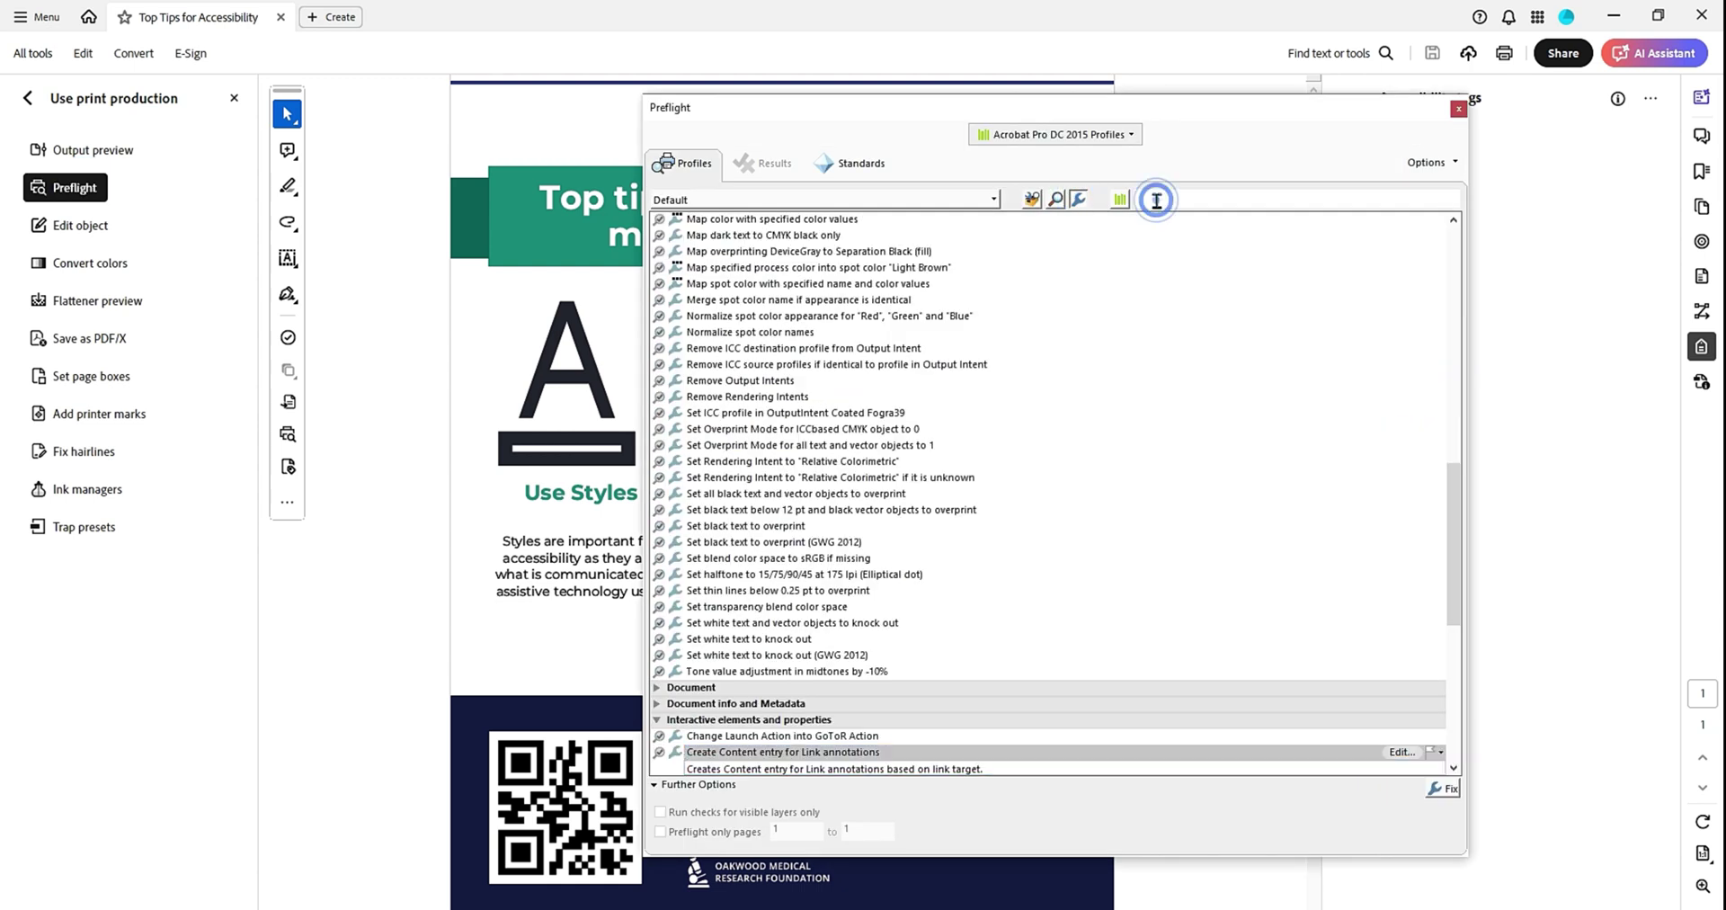
pyautogui.write('an')
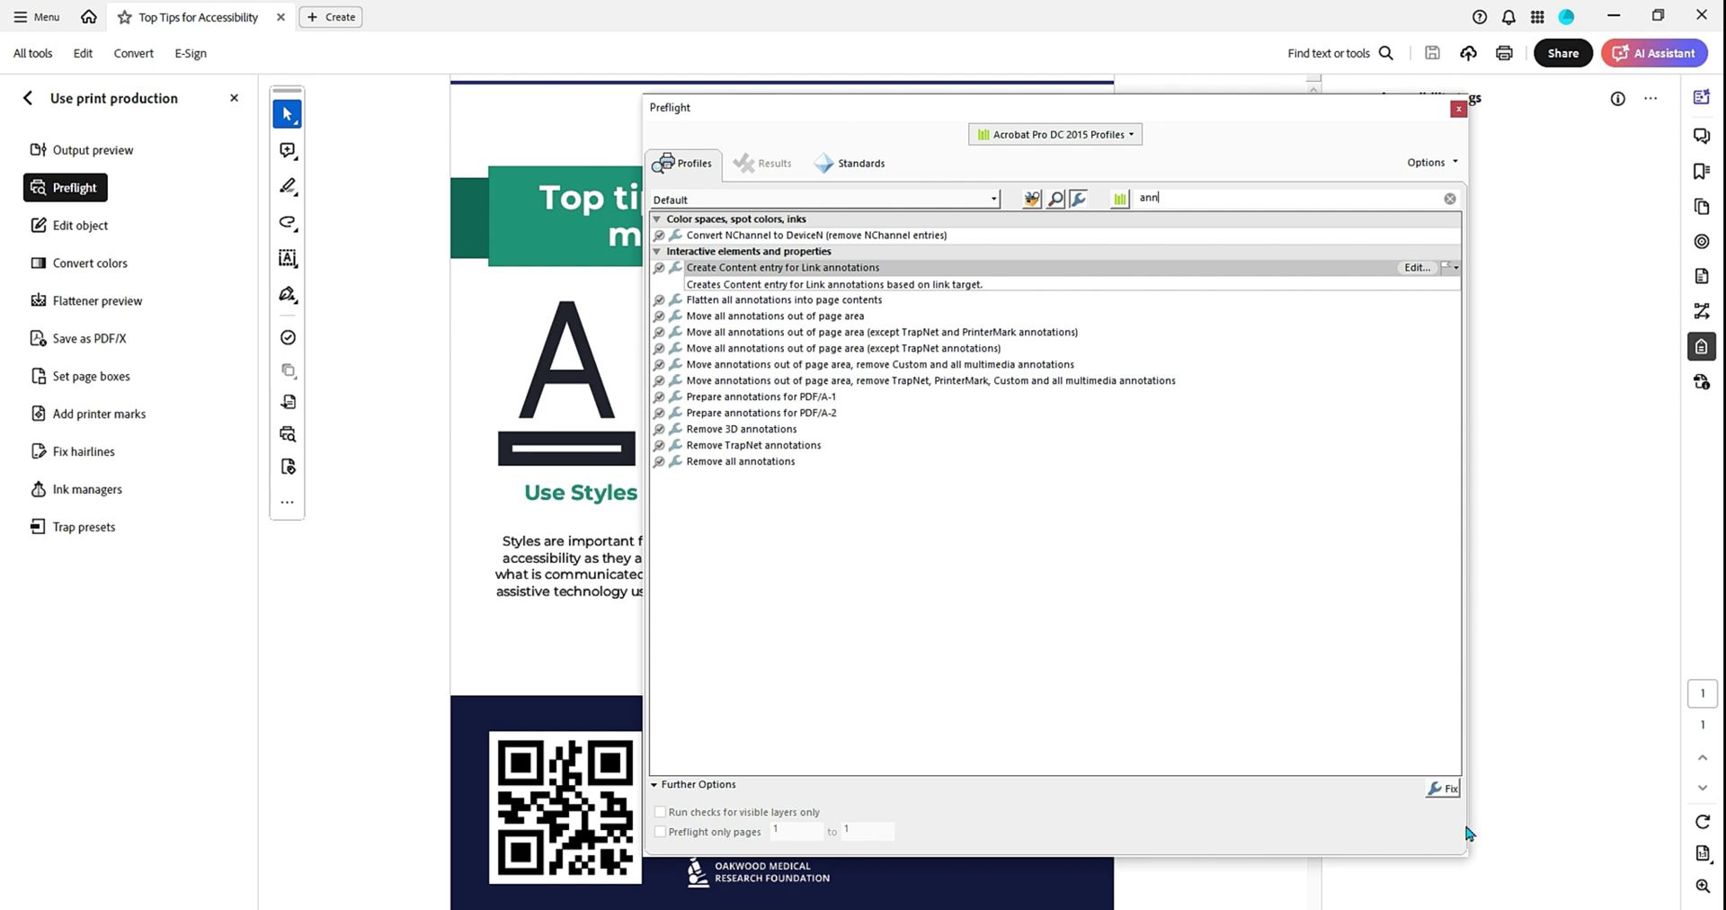
pyautogui.write('n')
pyautogui.click(1442, 787)
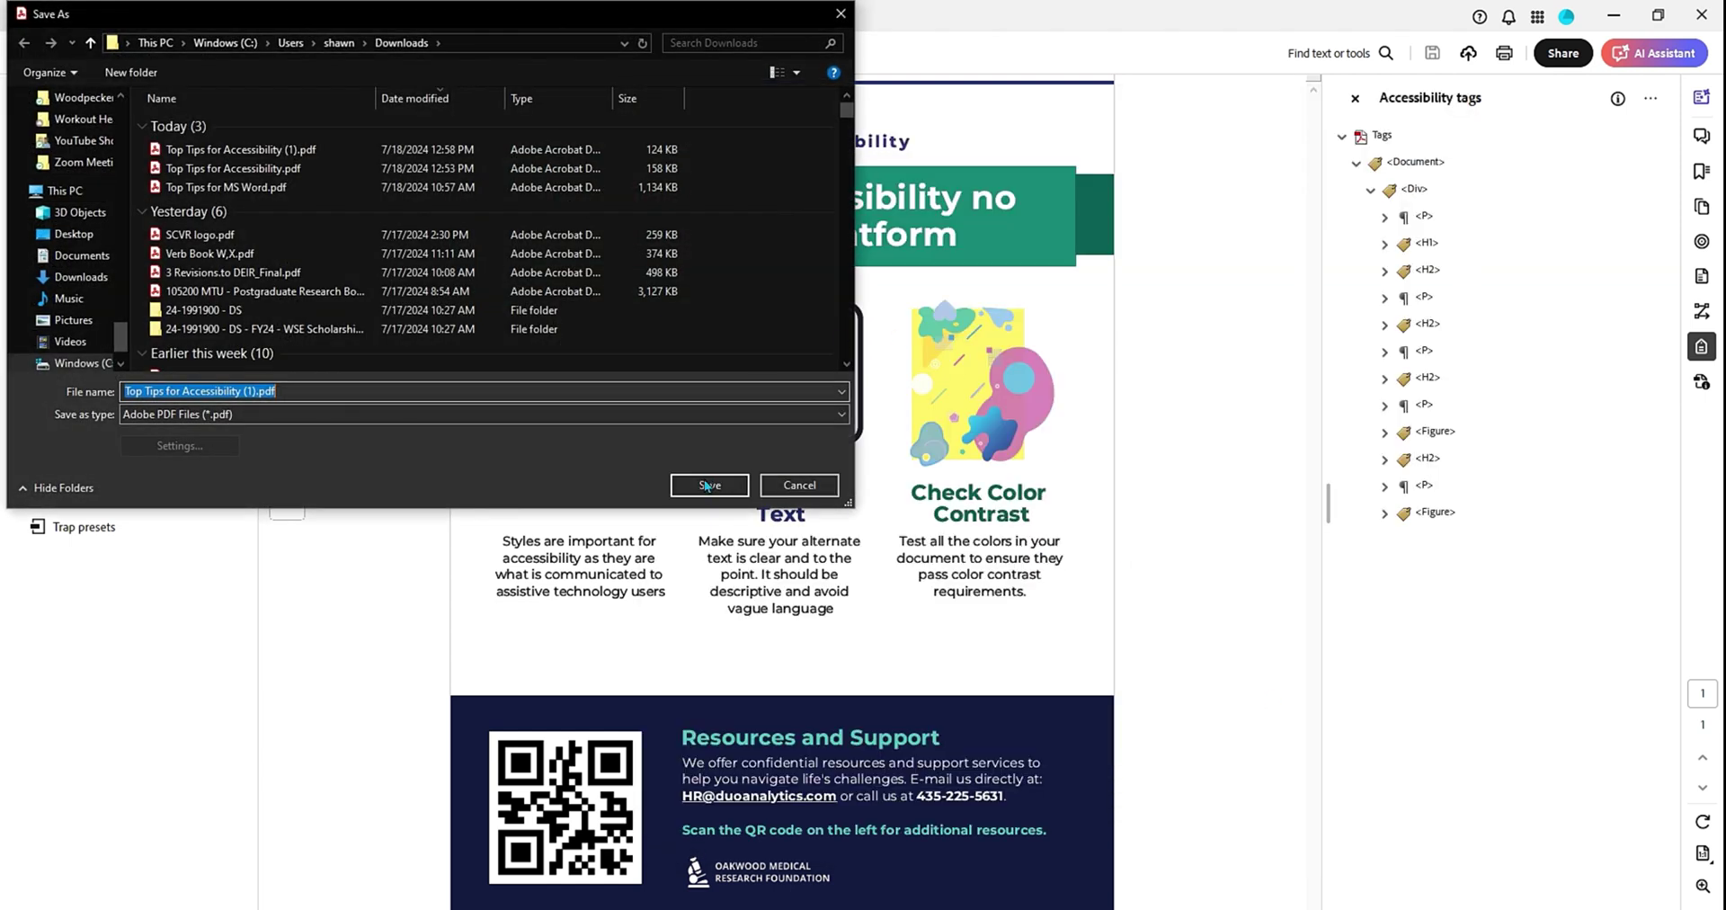
# Save over the original PDF and drop it into PAC for a recheck
pyautogui.click(708, 485)
pyautogui.click(904, 477)
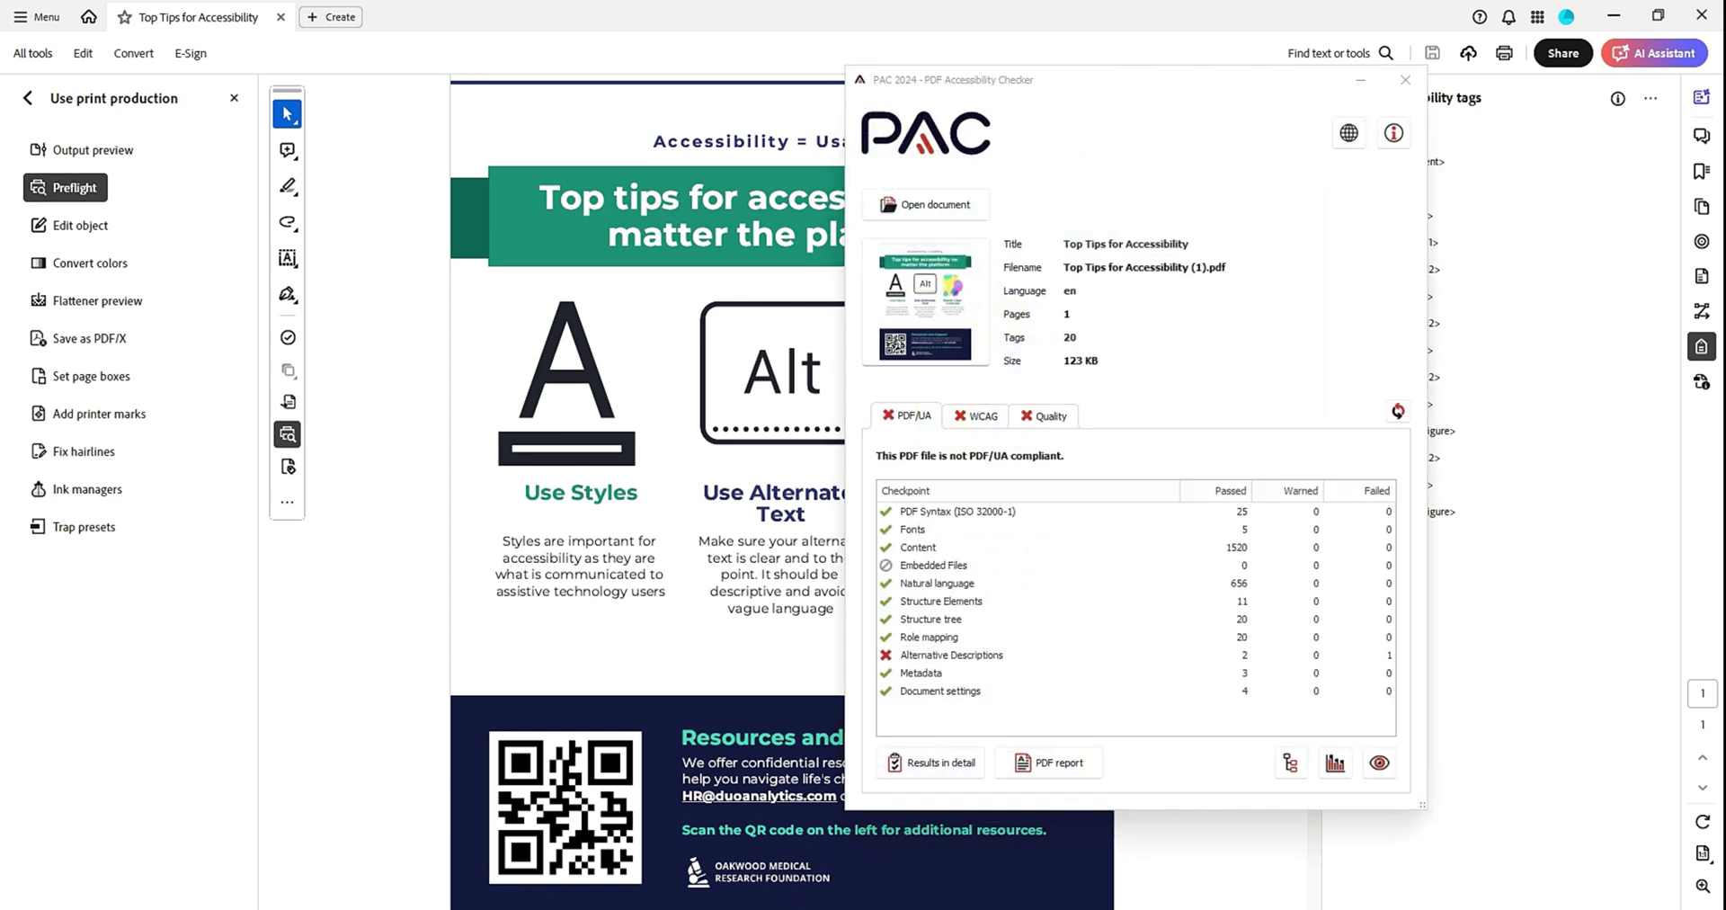
pyautogui.moveTo(191, 306); pyautogui.dragTo(993, 301)
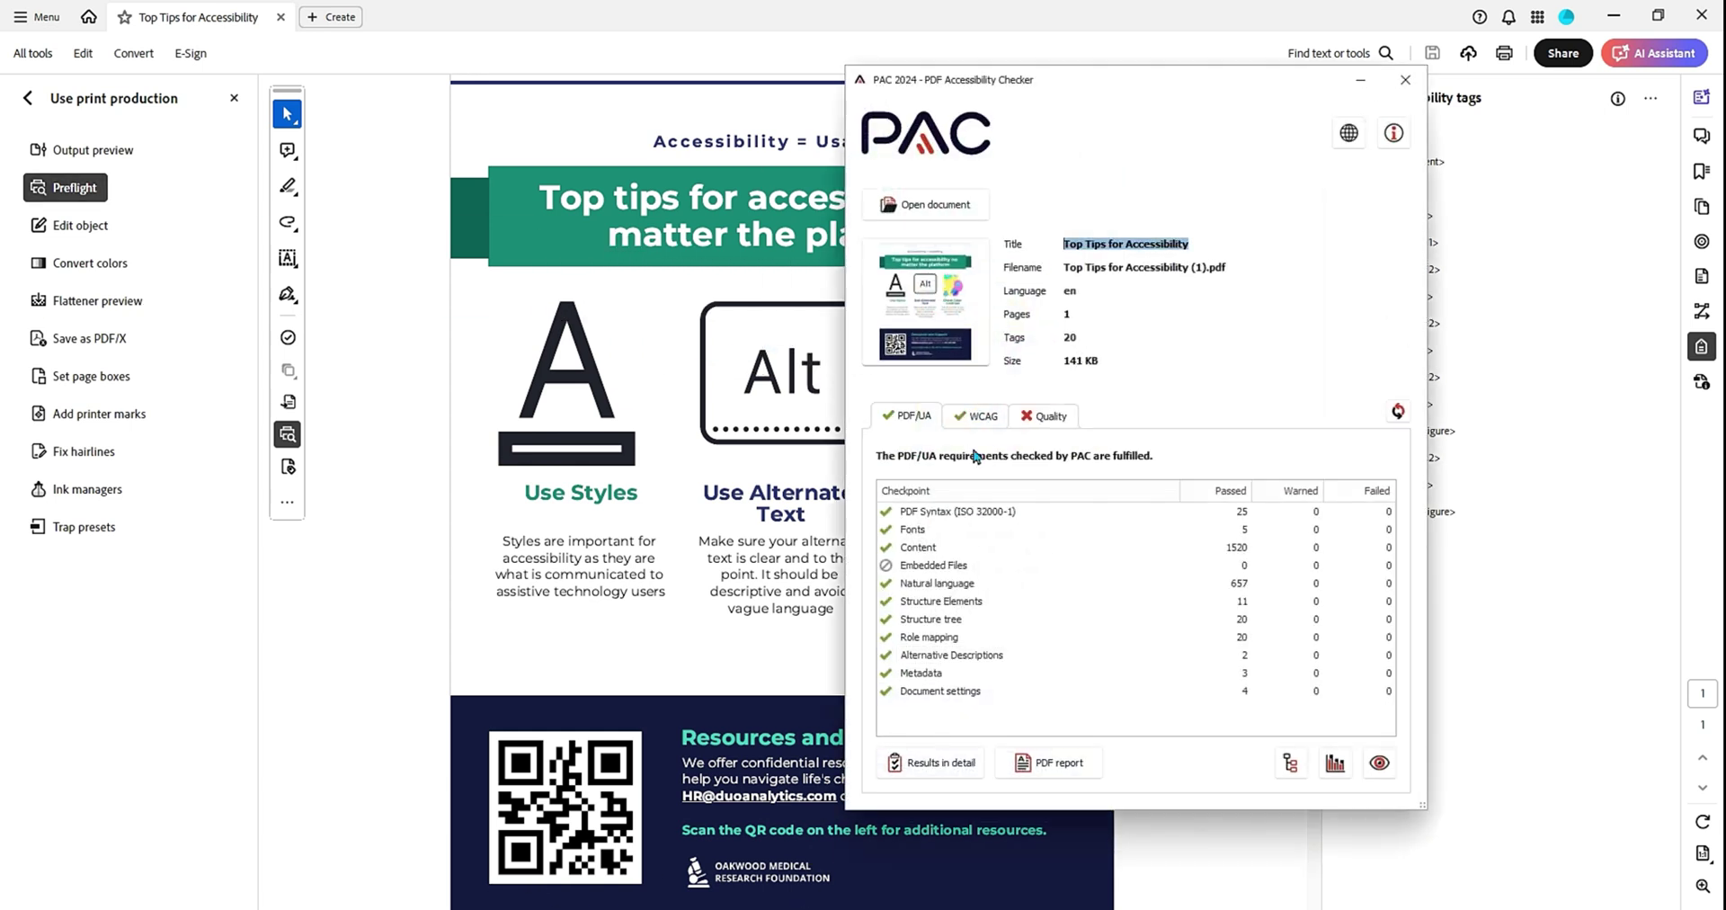